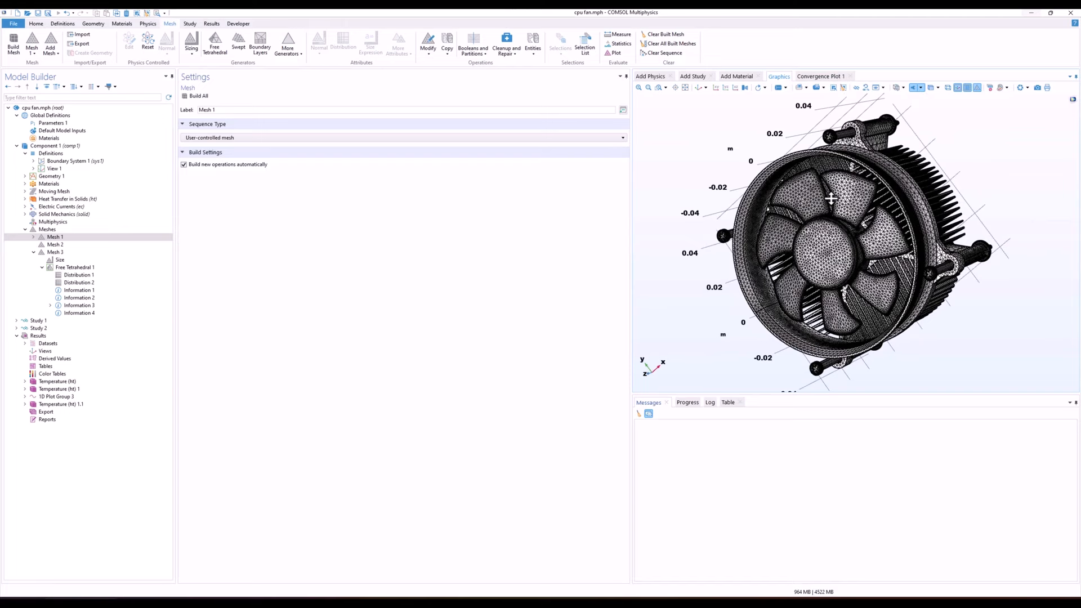
Step: Examine the Mesh 1 elements on the fan blades and hub up close and from several angles
scroll(862, 248, up, 5)
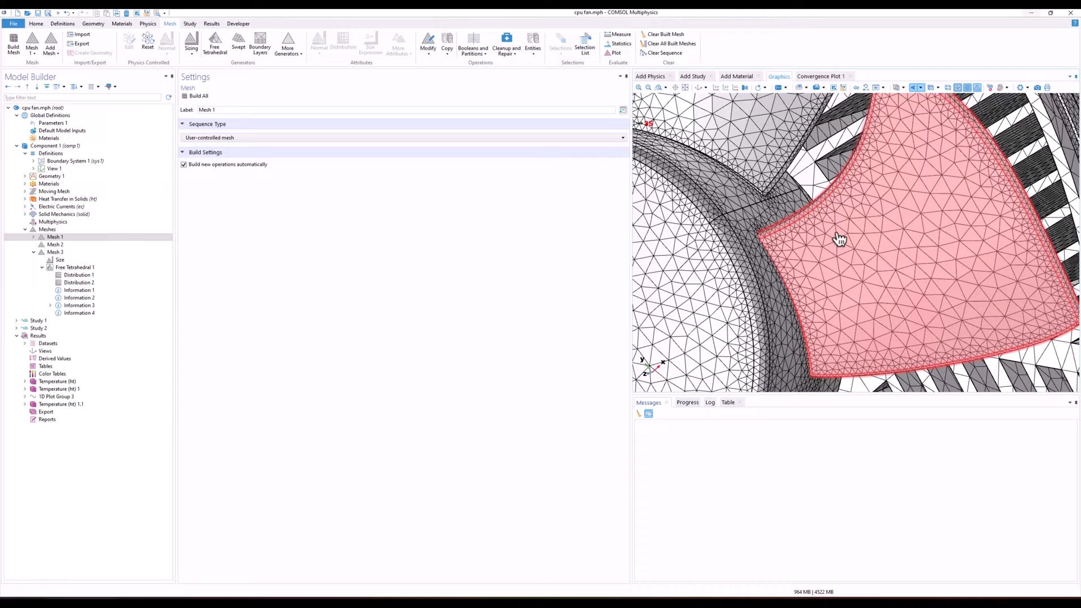
scroll(841, 270, down, 5)
right_drag(842, 262, 816, 292)
scroll(816, 293, down, 2)
right_drag(731, 279, 793, 249)
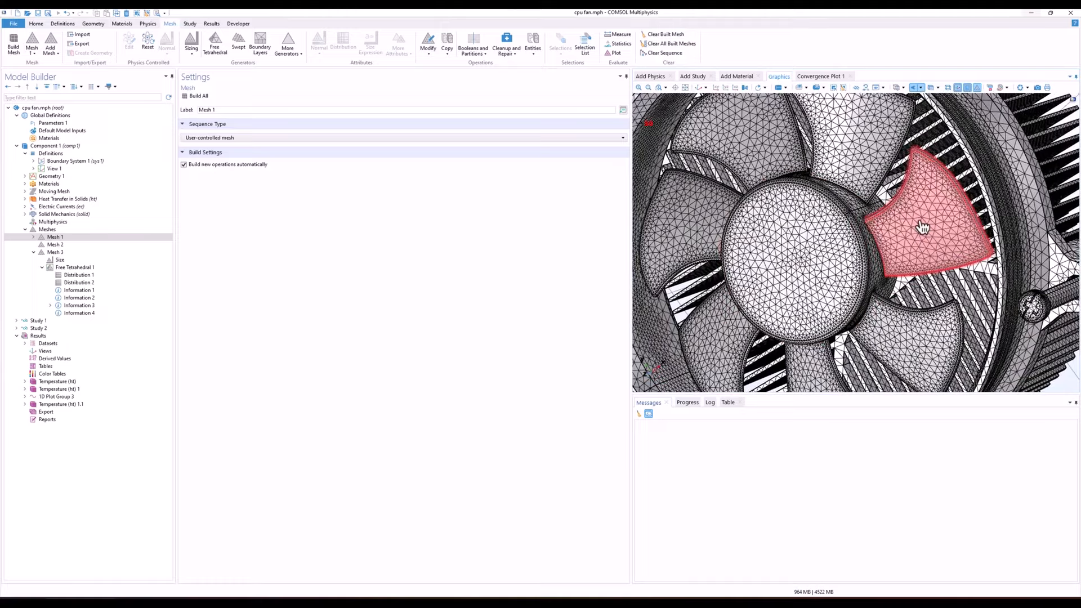
middle_drag(921, 227, 919, 269)
drag(911, 269, 882, 249)
scroll(882, 249, down, 3)
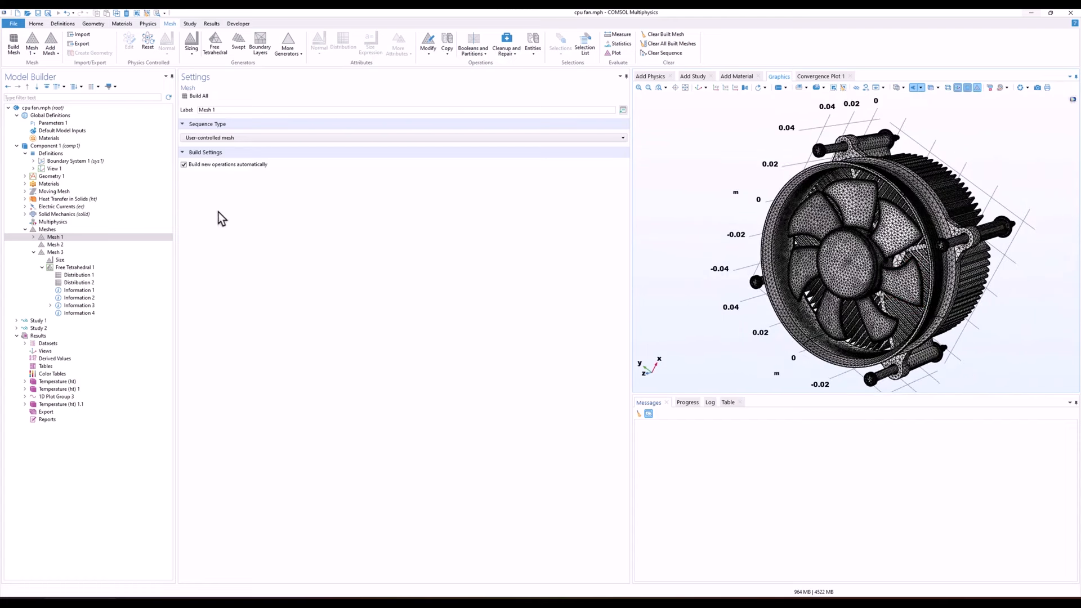
Step: Display Mesh 3 and inspect its elements on the fan hub, blades and outer housing
click(71, 239)
click(70, 253)
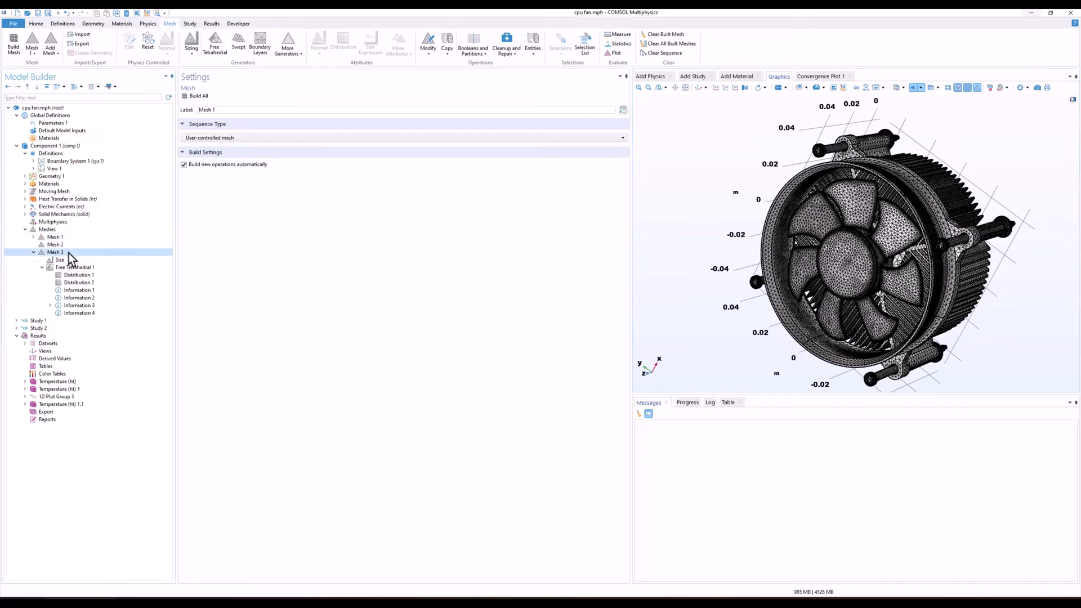
scroll(873, 272, up, 5)
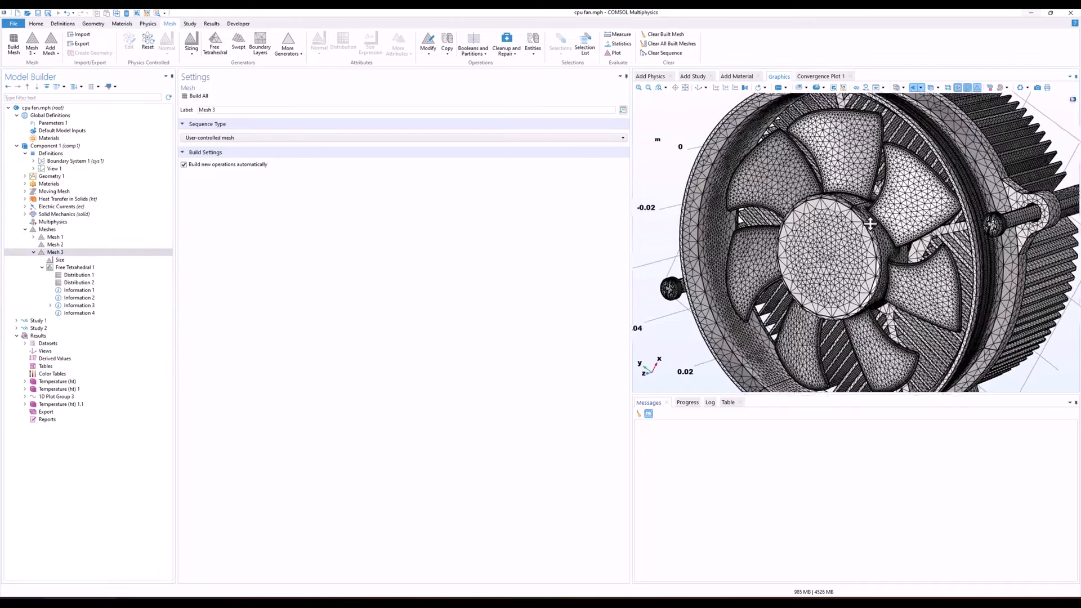
scroll(877, 269, down, 4)
drag(883, 257, 849, 255)
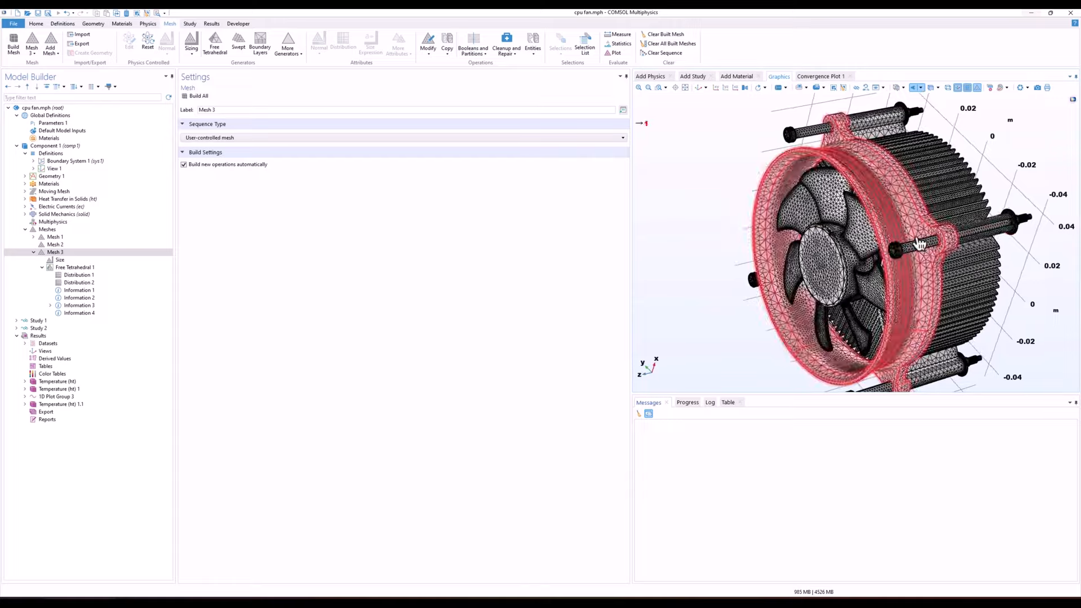
scroll(897, 229, up, 5)
scroll(897, 218, down, 5)
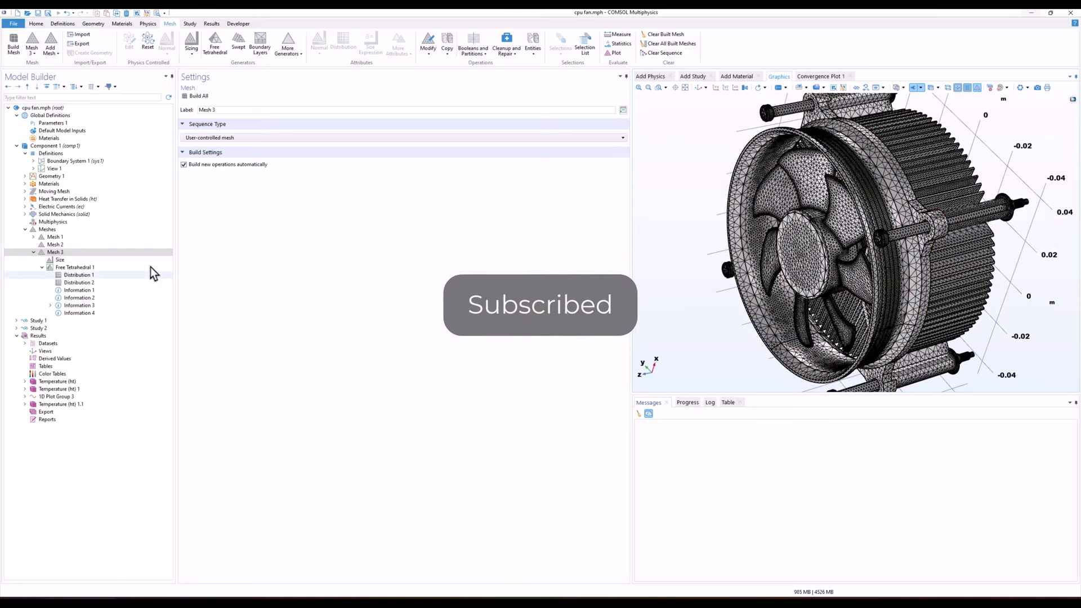
Step: Compare Mesh 1 with Mesh 3 on the fan assembly by switching between them, finishing on Mesh 3
click(67, 238)
click(70, 252)
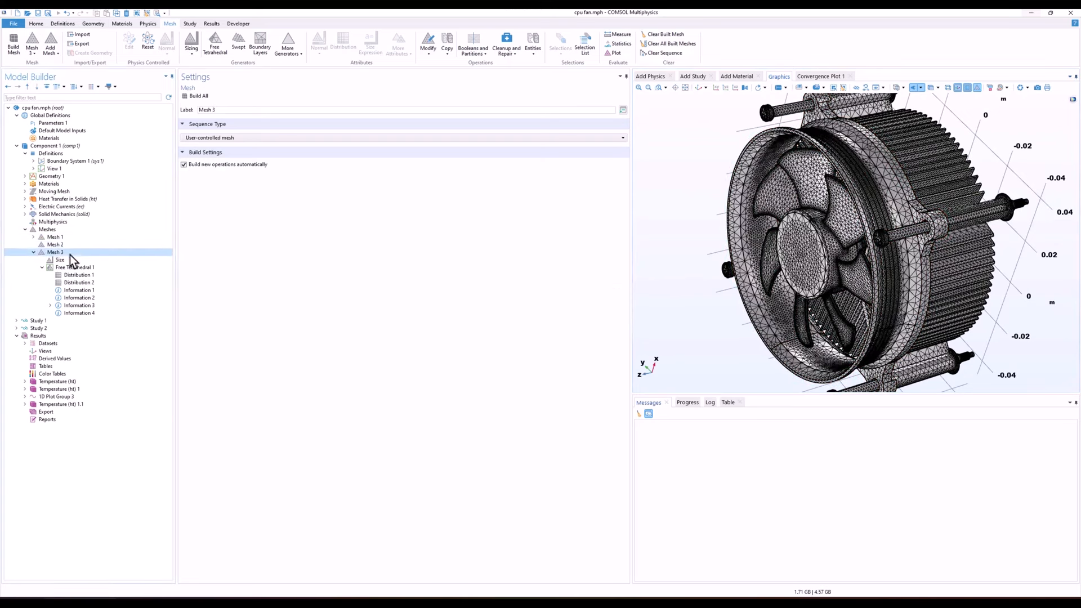
click(66, 237)
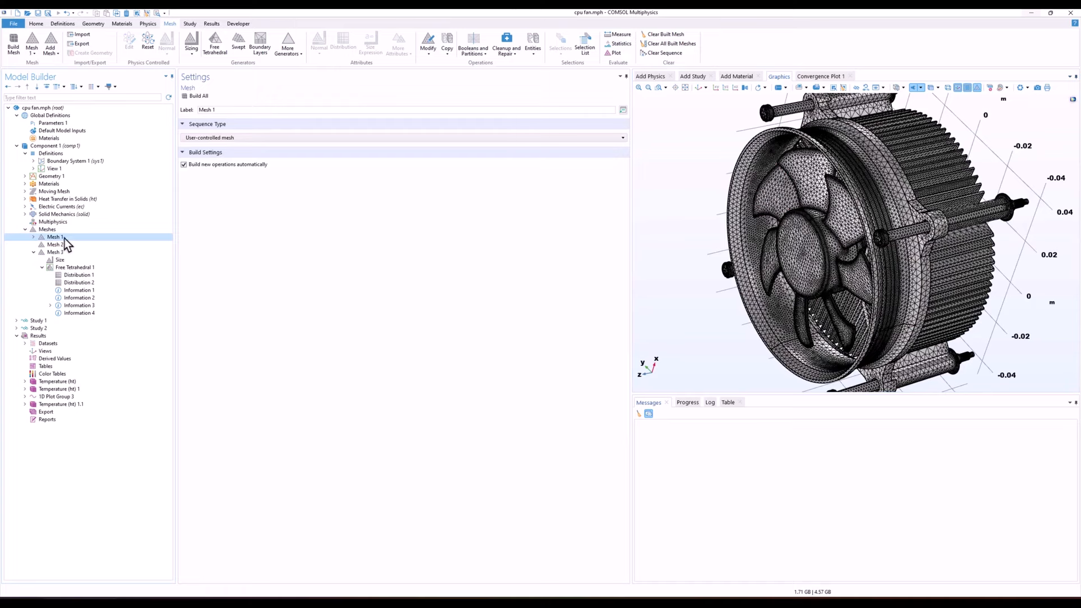
click(61, 253)
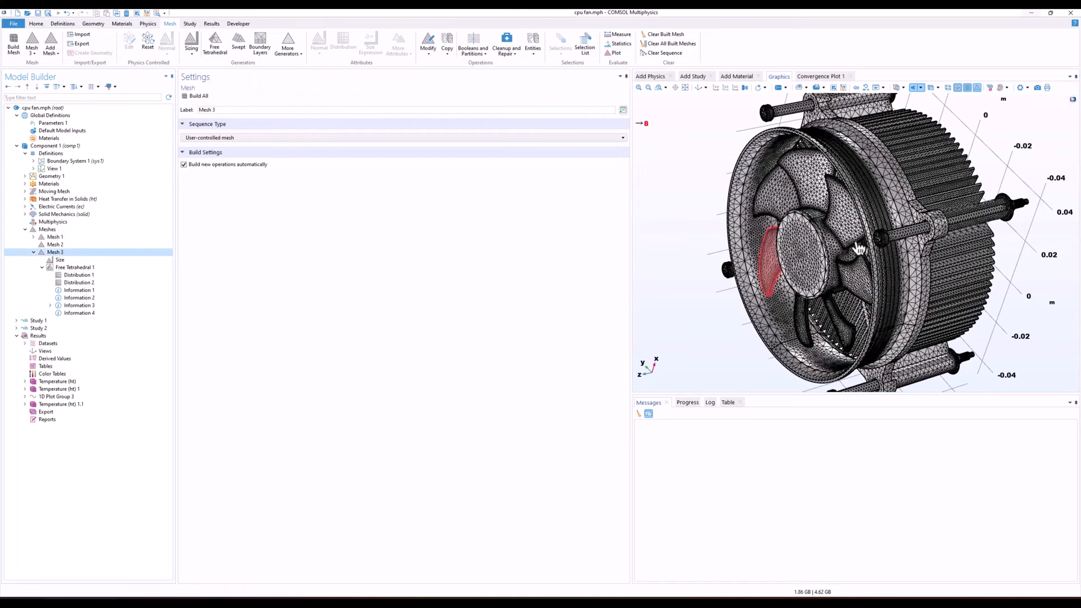
drag(836, 251, 869, 255)
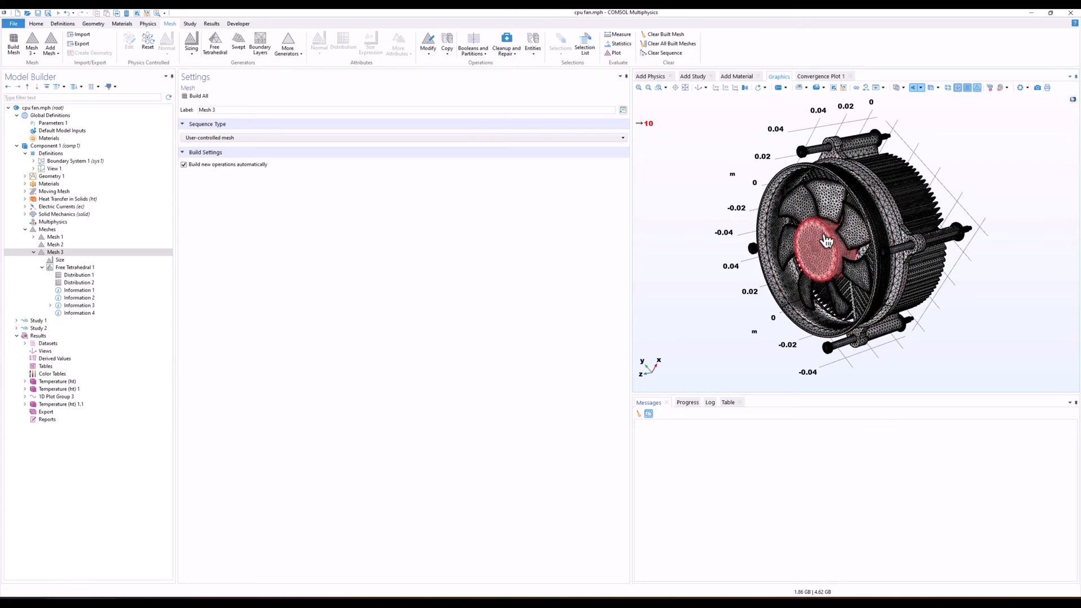
scroll(825, 243, up, 3)
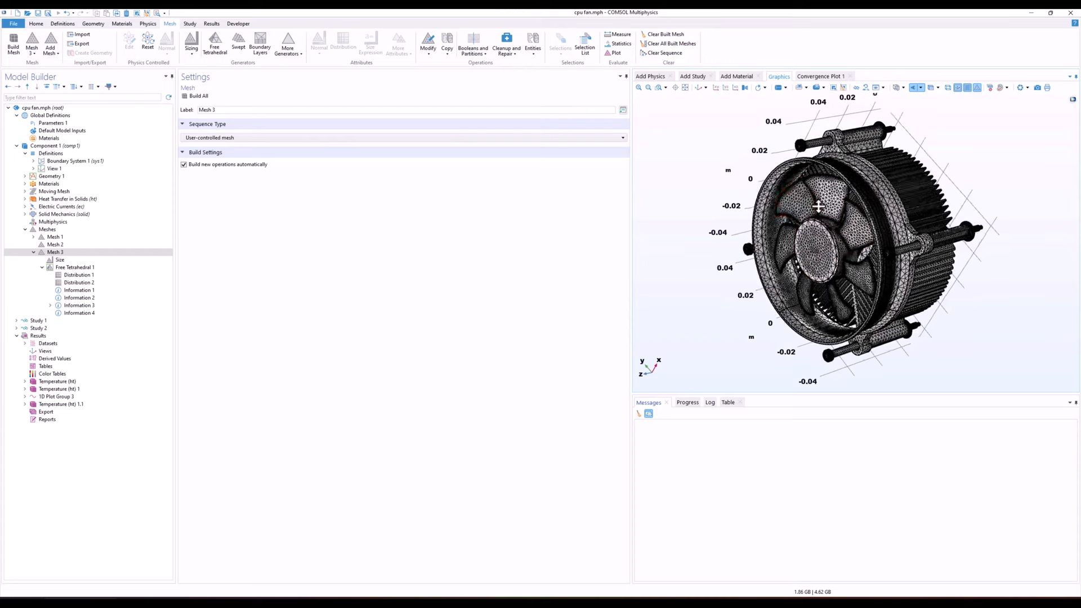
Step: Open Distribution 1 of Mesh 3's Free Tetrahedral 1 and examine its selected edges around the fan hub
click(79, 275)
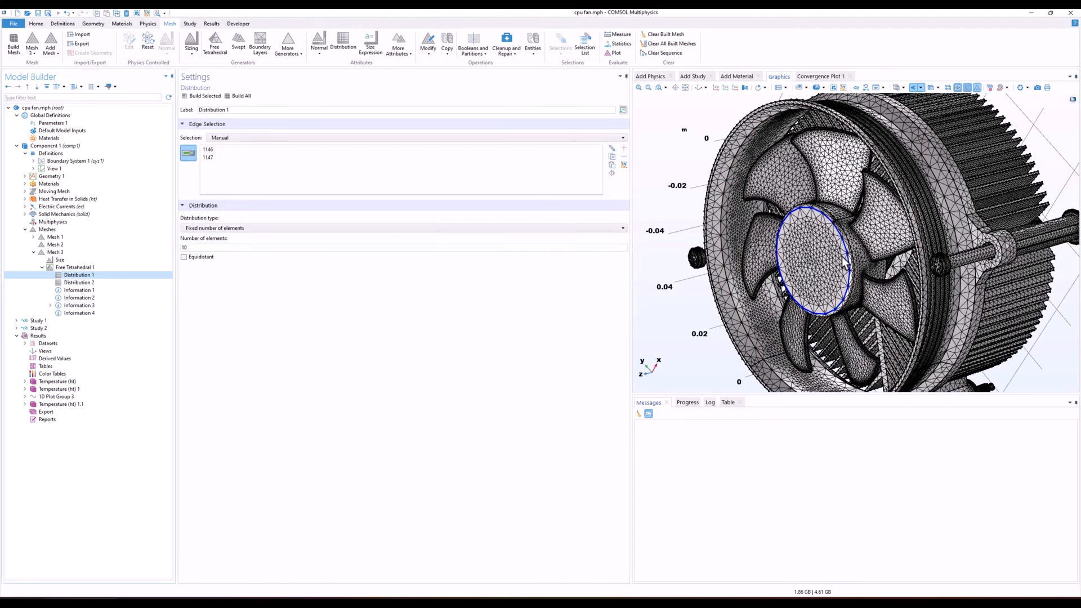
scroll(848, 277, up, 3)
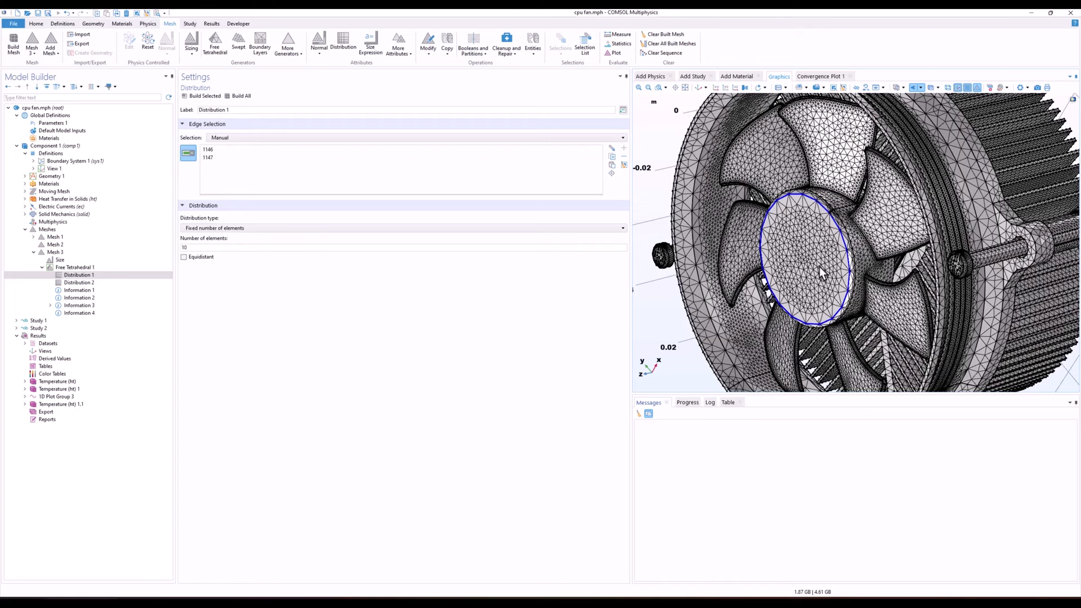
scroll(856, 268, down, 5)
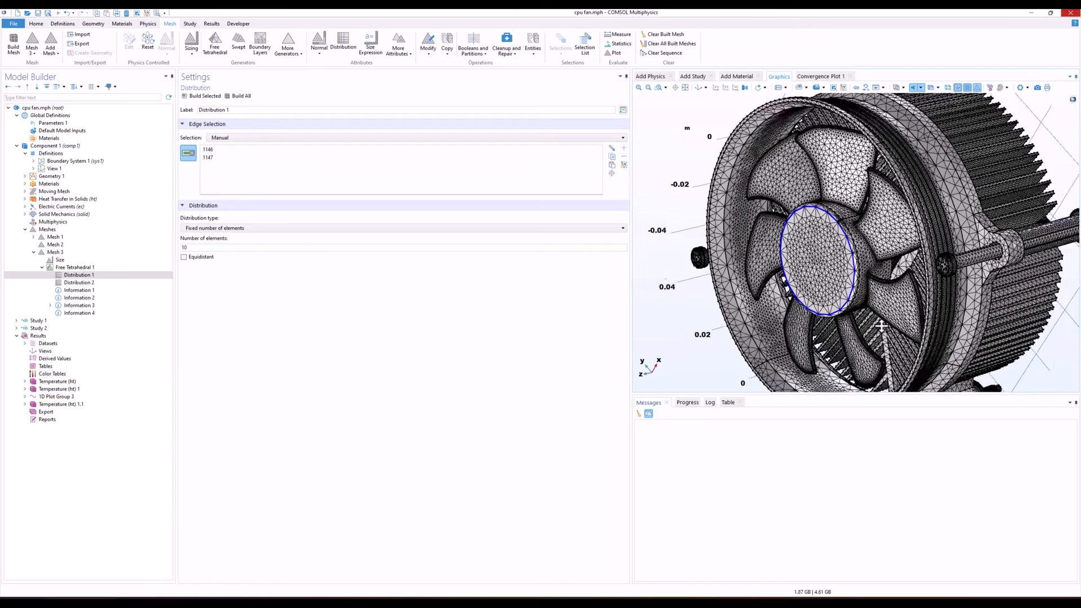
right_drag(930, 325, 965, 324)
mouse_move(965, 332)
mouse_down()
mouse_move(926, 330)
mouse_move(988, 315)
mouse_move(986, 294)
mouse_move(929, 324)
mouse_move(974, 333)
mouse_up()
scroll(912, 252, up, 3)
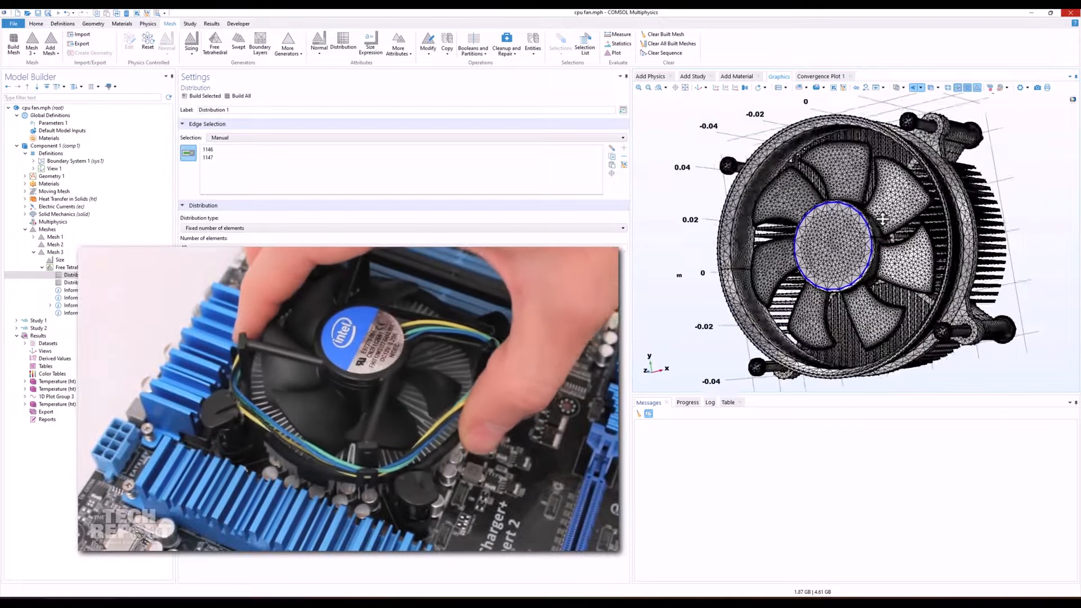
Step: Examine the mesh on the cooler's underside, including the circular contact face and the heat sink fins
drag(913, 252, 893, 178)
drag(838, 295, 809, 208)
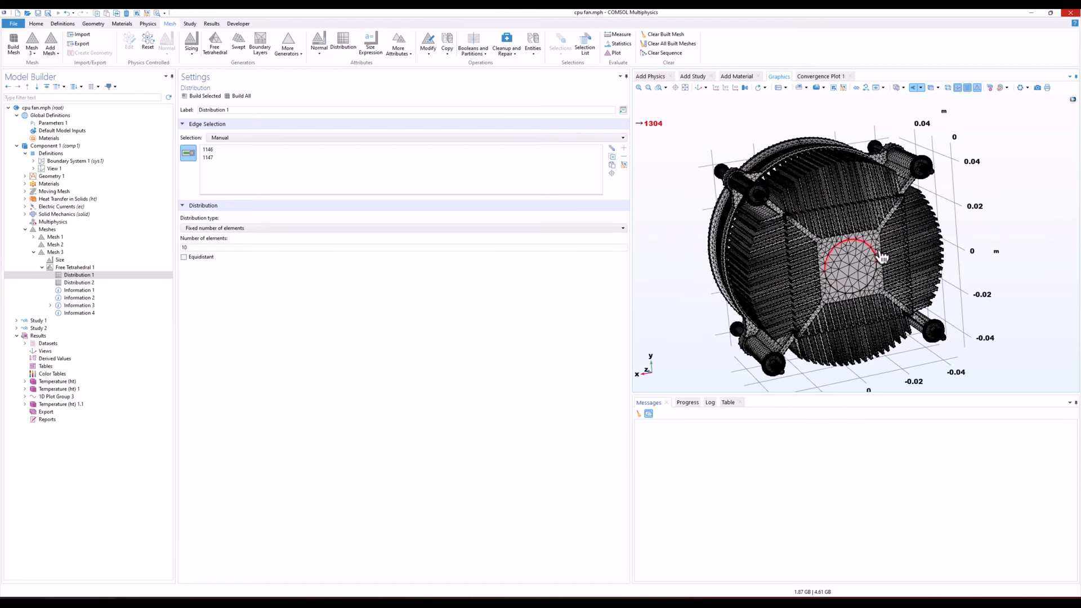
drag(811, 260, 817, 236)
drag(958, 289, 848, 230)
scroll(848, 230, up, 2)
scroll(848, 230, up, 3)
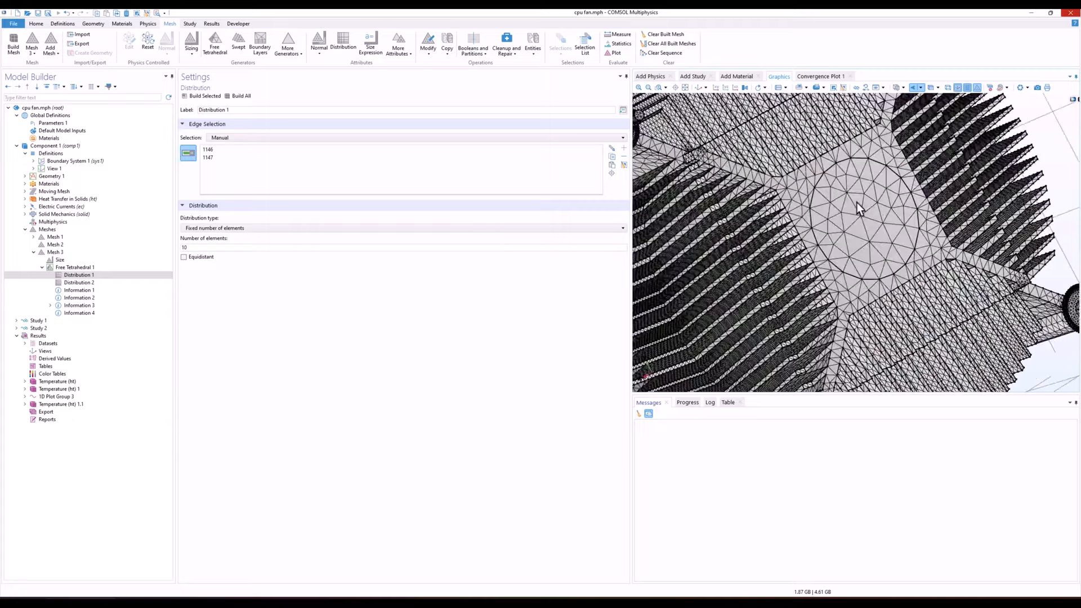
drag(867, 206, 874, 174)
scroll(876, 208, down, 5)
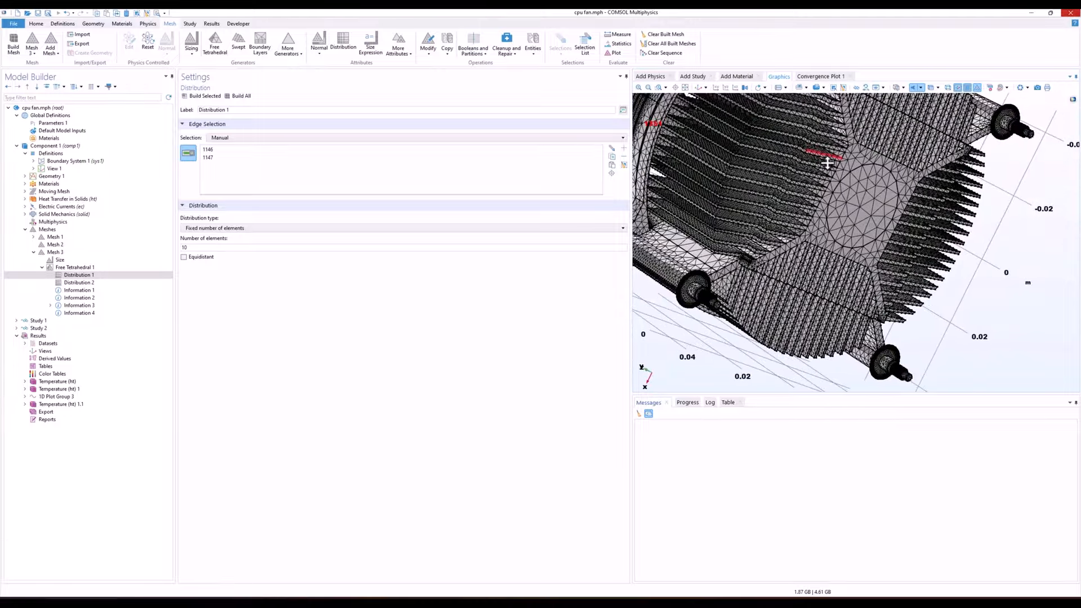
scroll(838, 195, down, 3)
right_drag(834, 183, 883, 264)
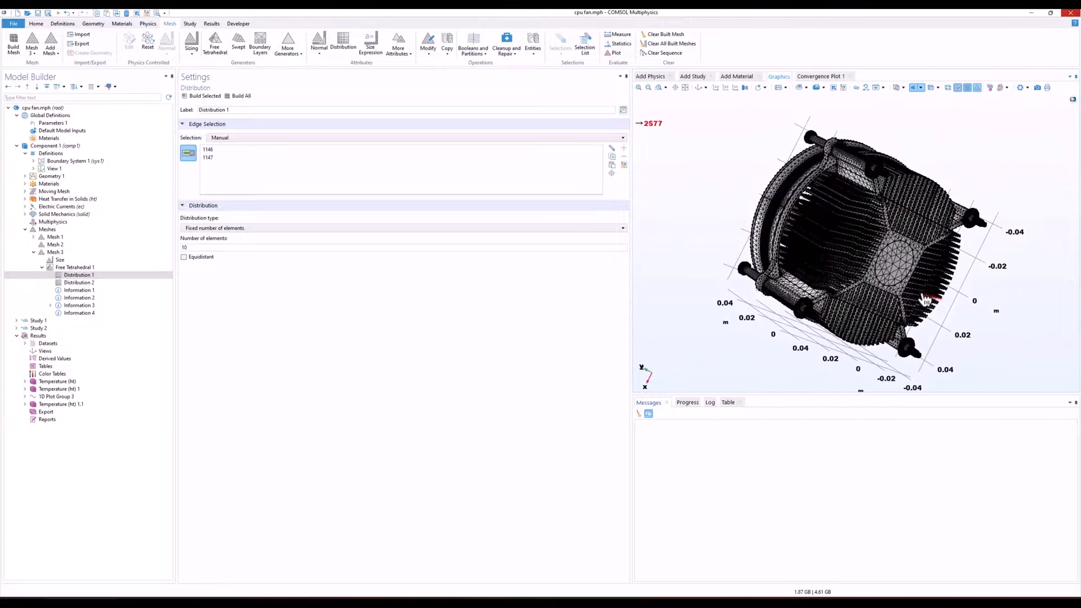
drag(875, 297, 871, 249)
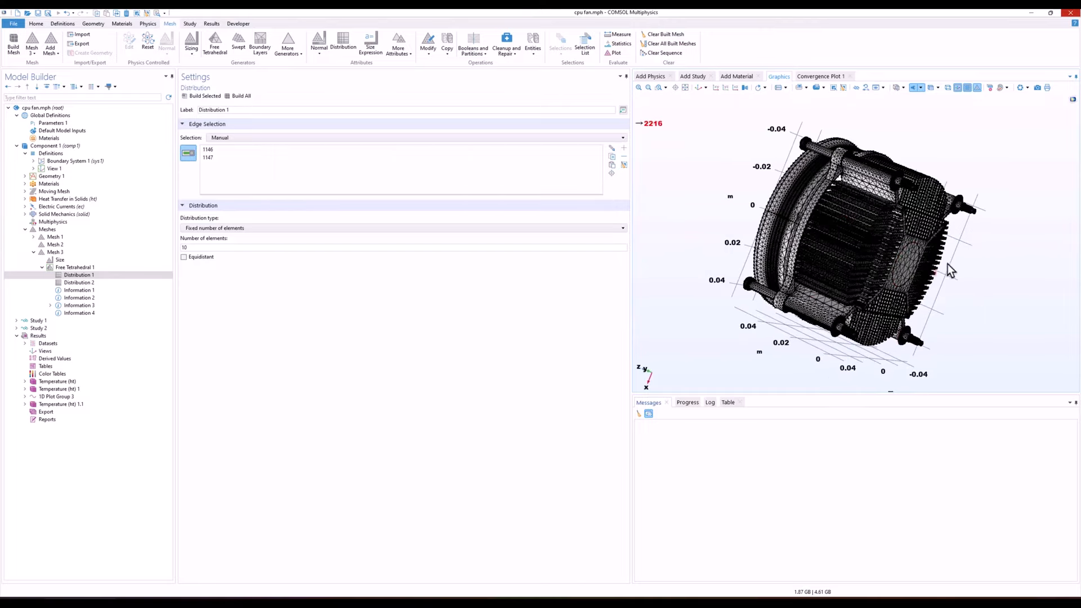
scroll(925, 232, up, 5)
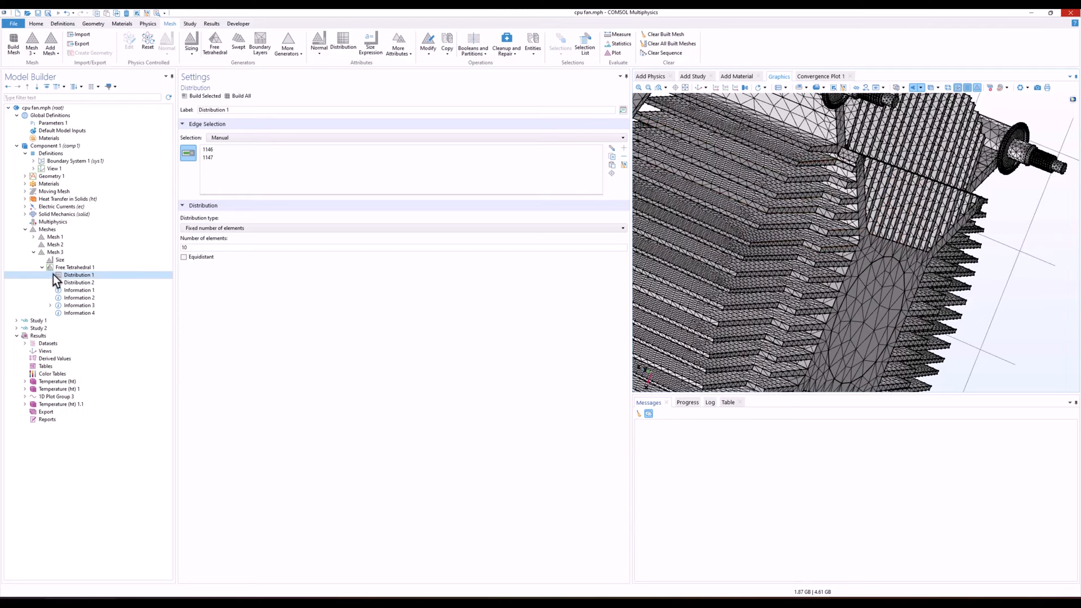
Step: Add a new physics-controlled mesh with Normal element size to Component 1, build it and dismiss the resulting dialog
click(35, 252)
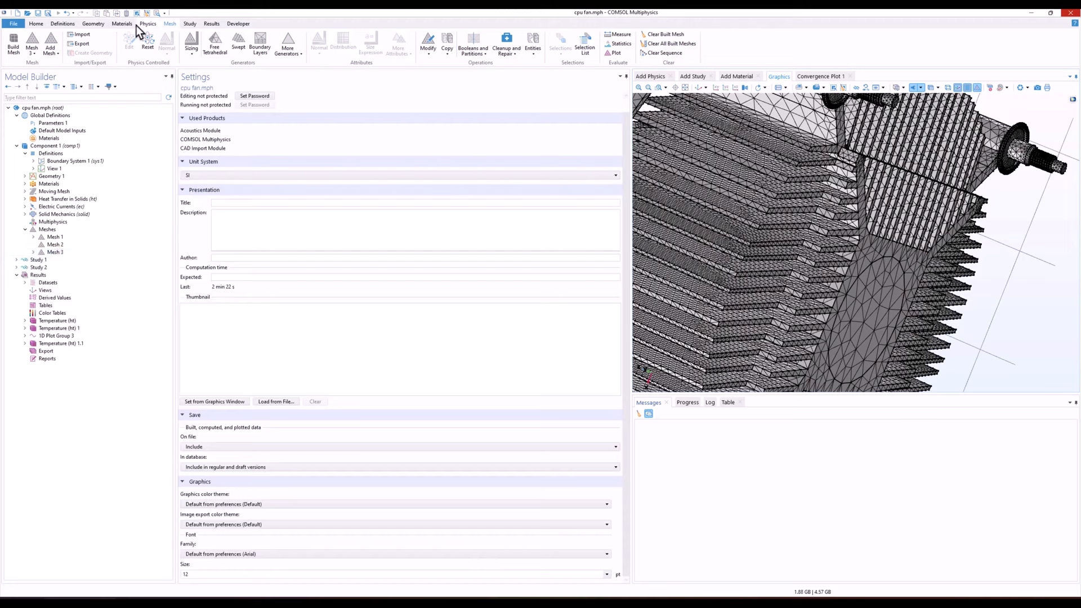
click(59, 52)
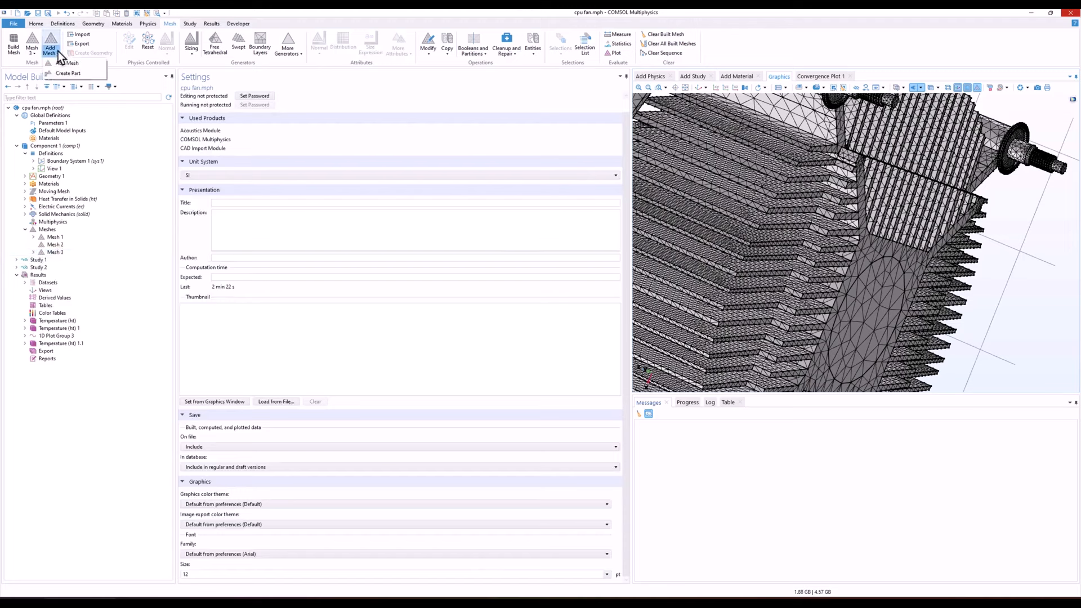
click(66, 63)
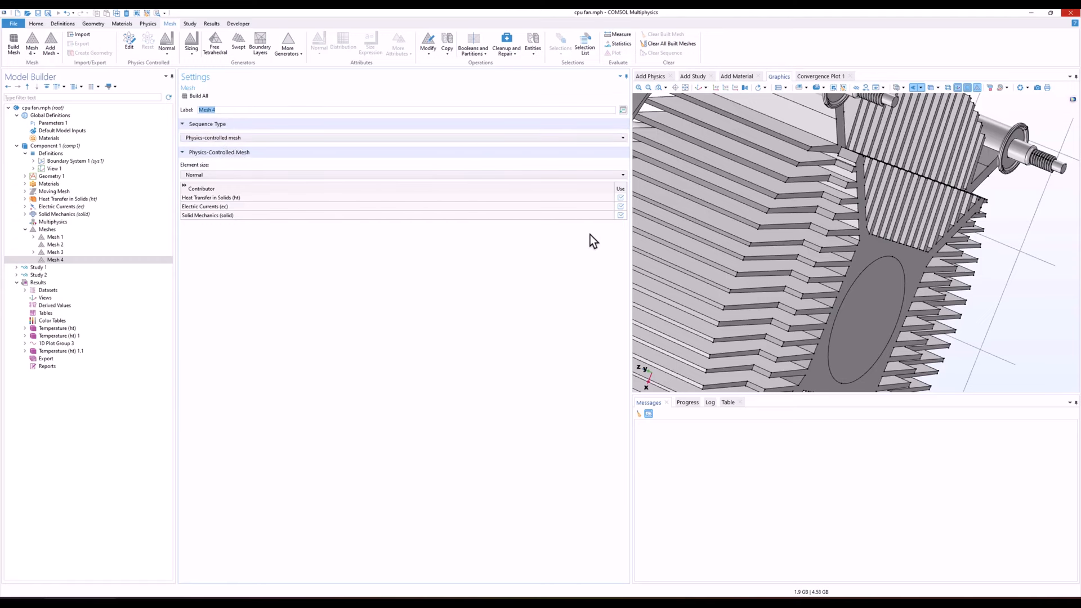
click(621, 215)
click(199, 96)
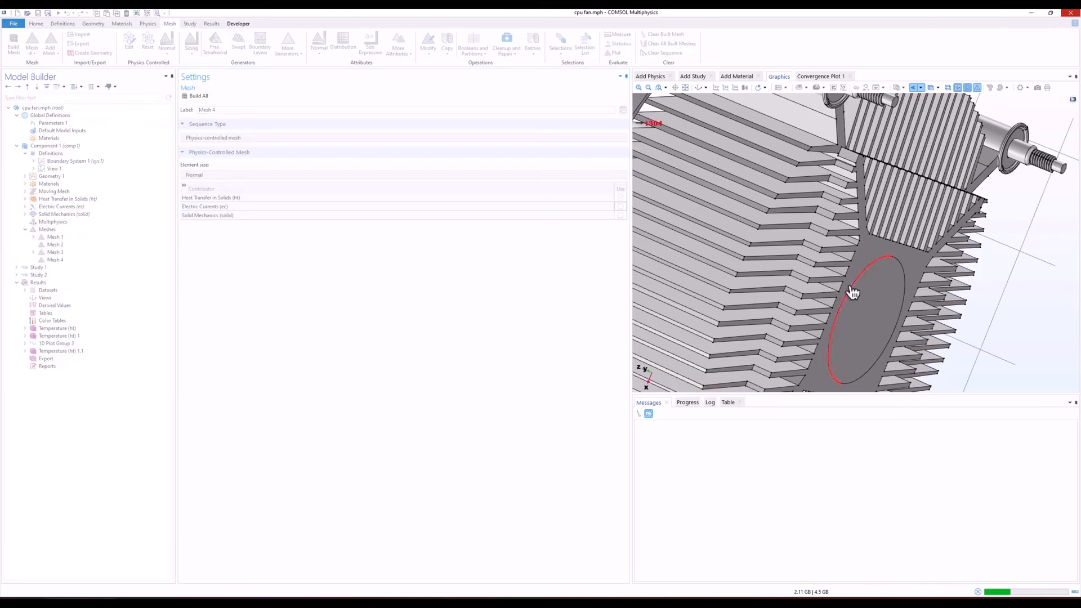
click(687, 403)
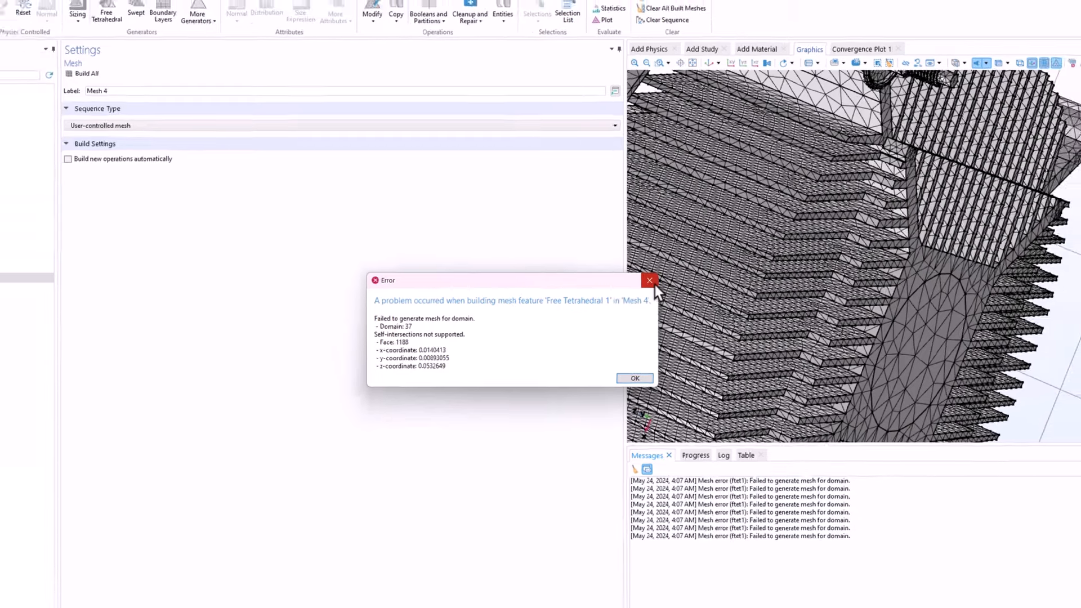
click(651, 289)
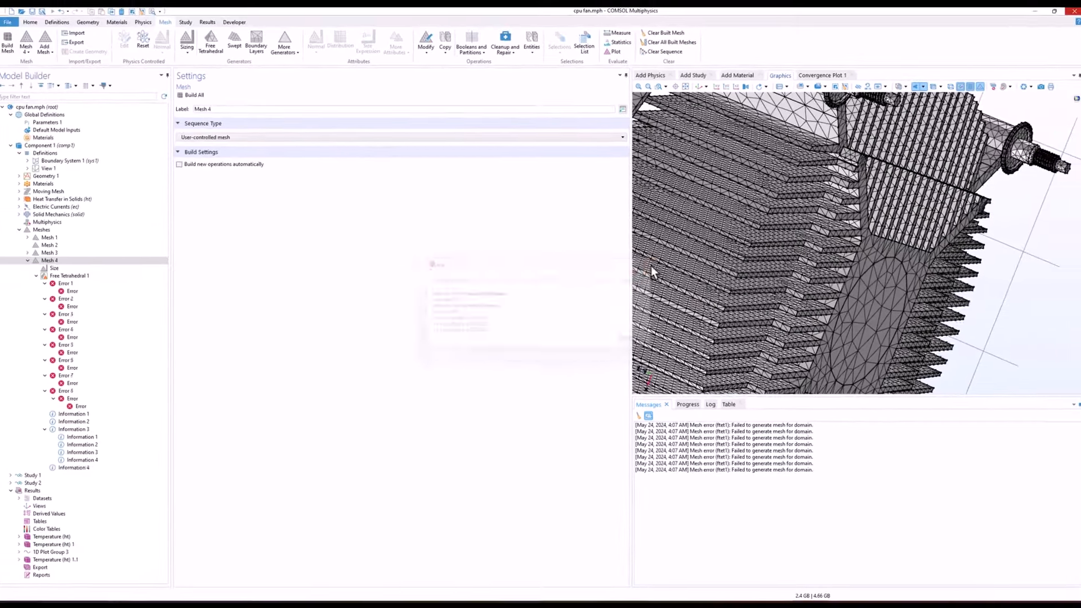
Step: Review the new mesh's Free Tetrahedral 1 settings and open Error 2 to locate its domain on the fan
click(68, 276)
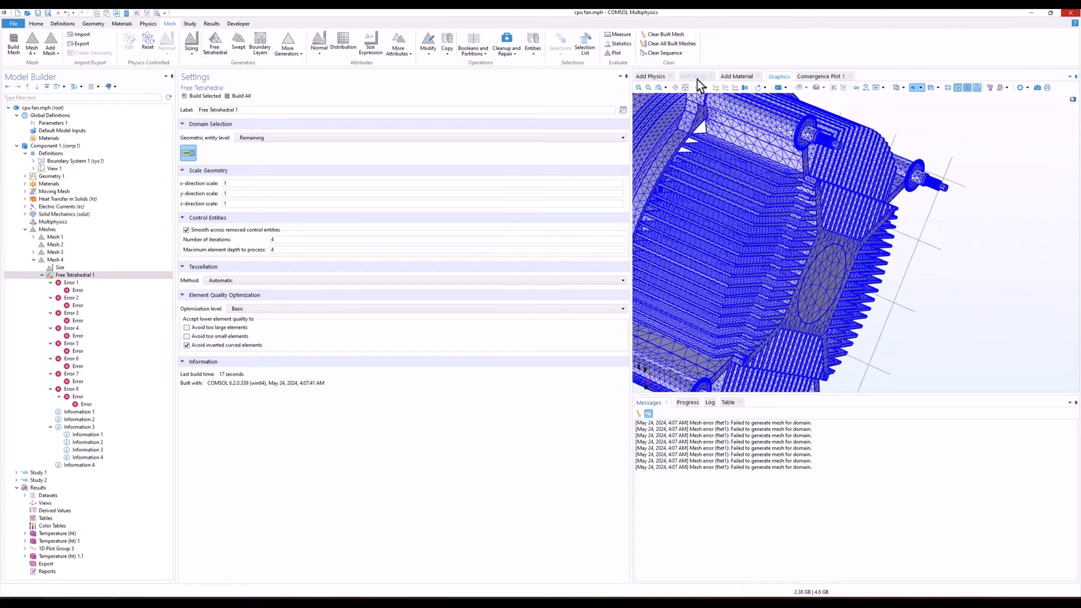
click(699, 88)
drag(787, 299, 770, 329)
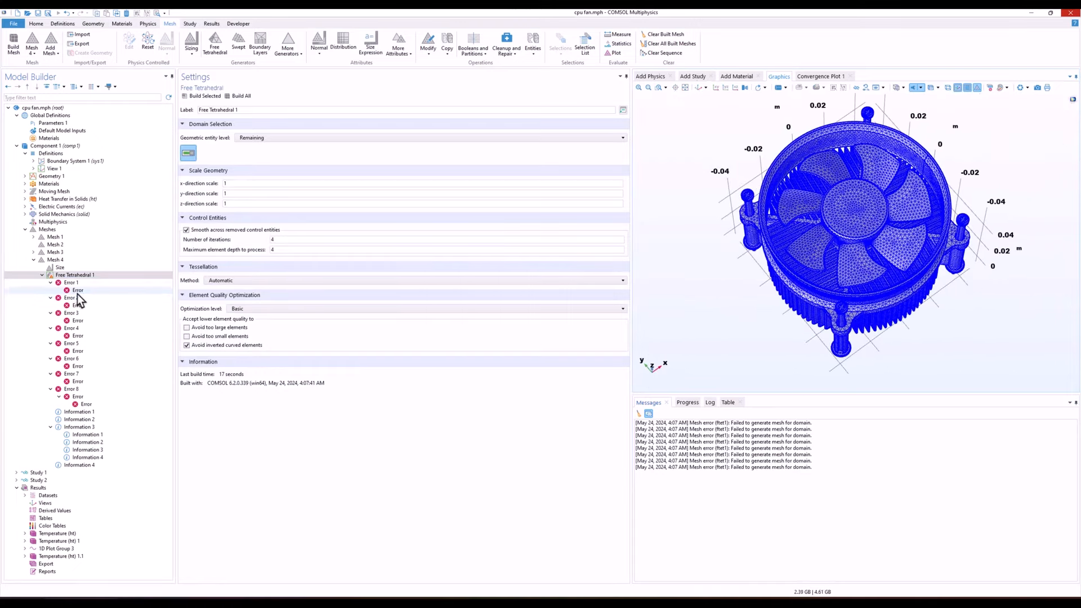
click(78, 290)
click(71, 298)
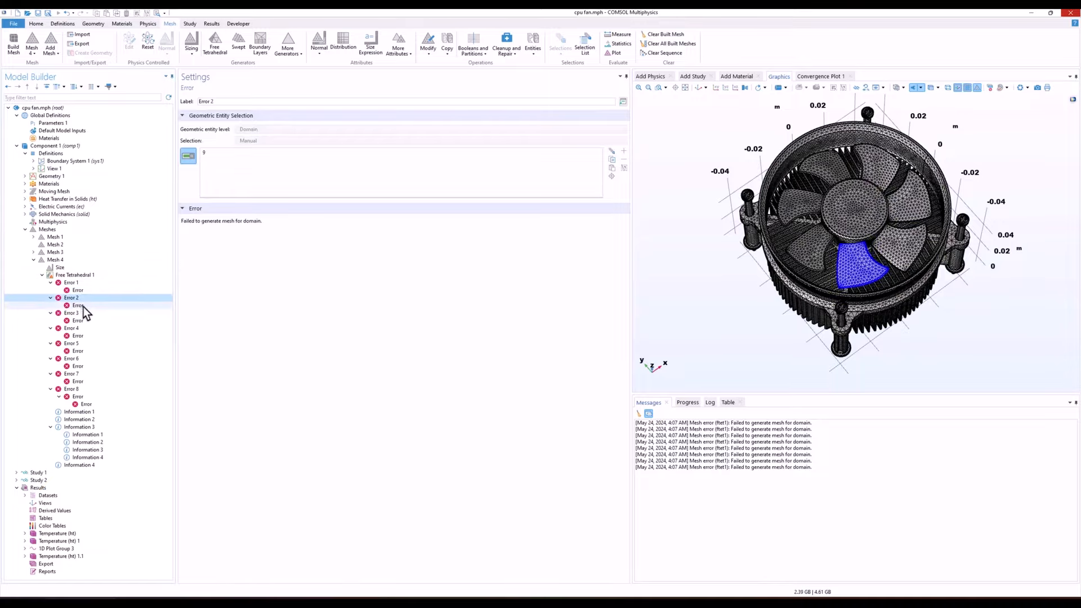
Step: Inspect the Error 2 fan blade's thin edge mesh up close, and check another error entry's location on the whole model
scroll(810, 296, up, 5)
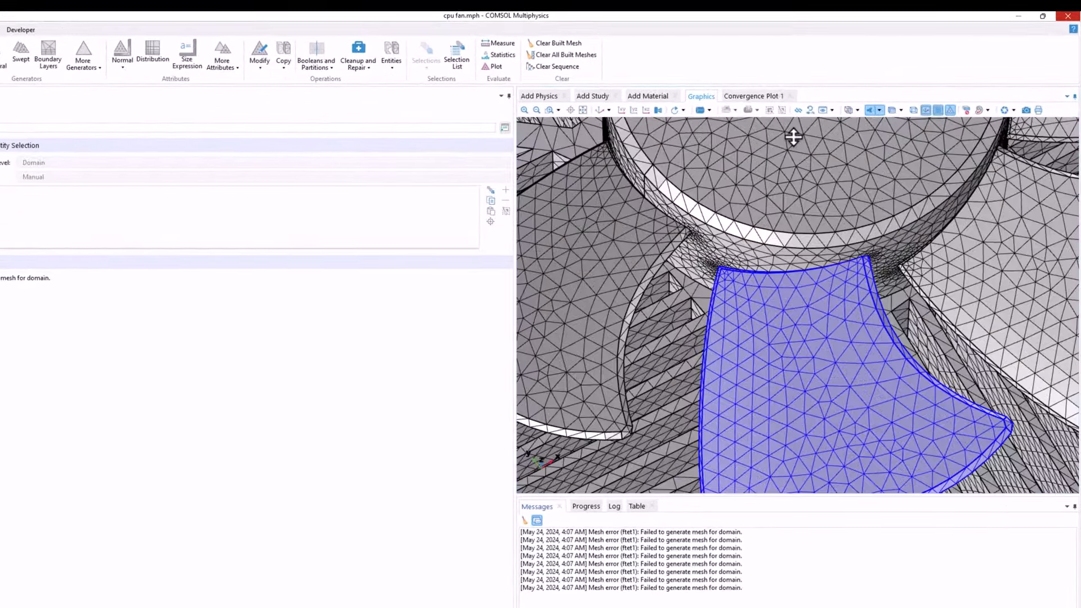
drag(874, 368, 821, 346)
scroll(821, 346, up, 5)
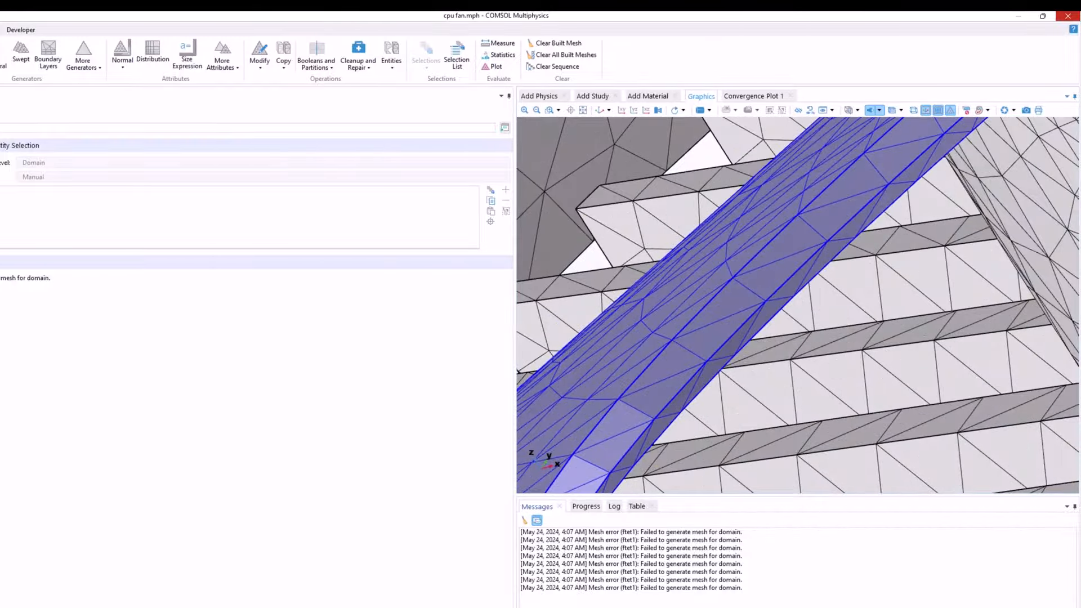
click(1, 281)
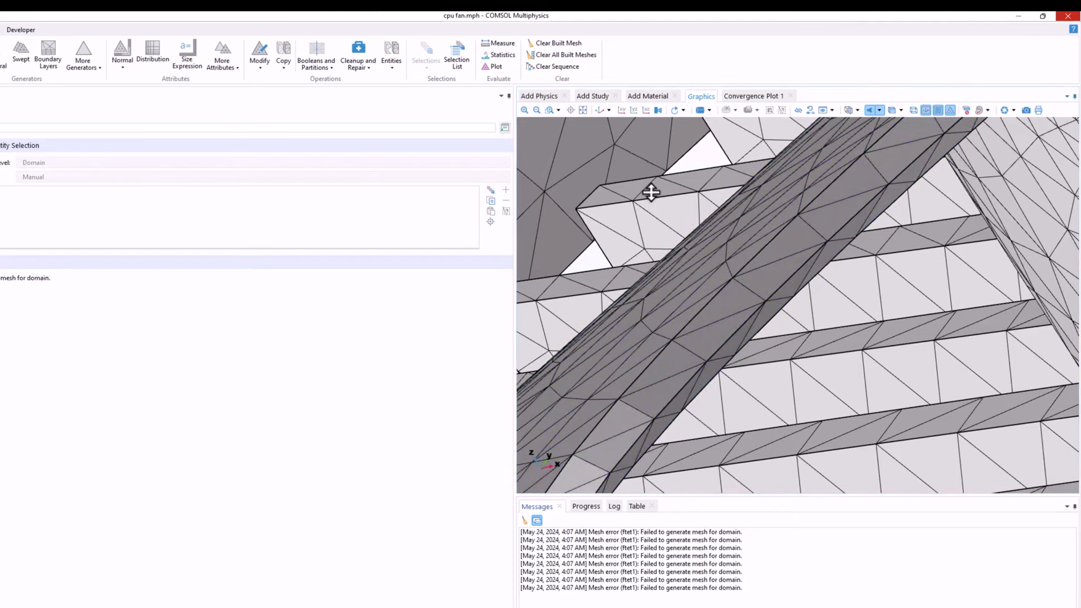
scroll(649, 191, down, 8)
click(597, 112)
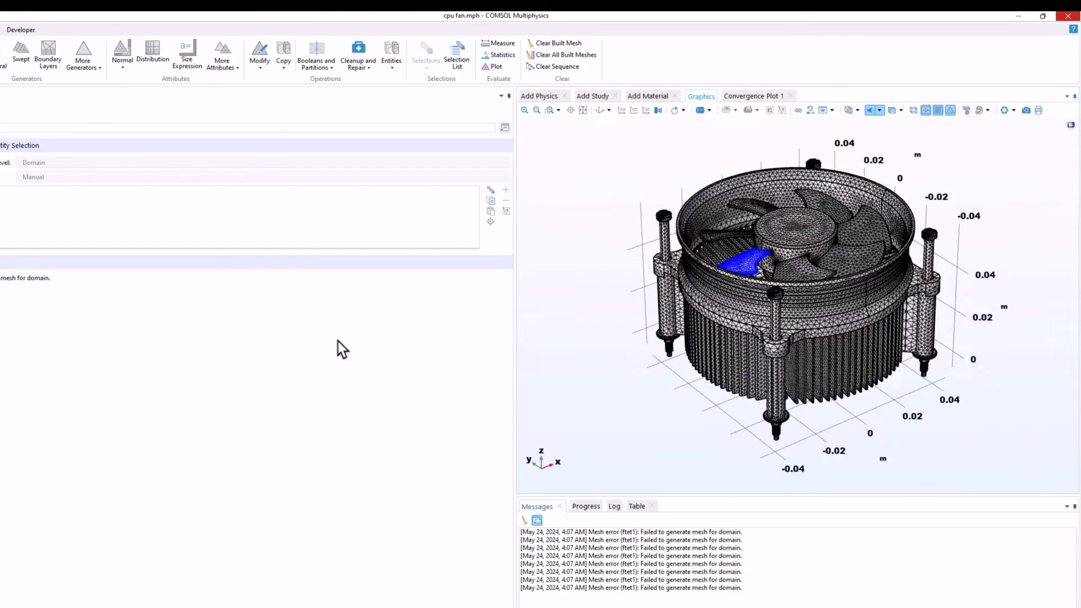
Step: Step through the remaining error entries under Free Tetrahedral 1 to locate their domains on the fan
key(Down)
key(Down)
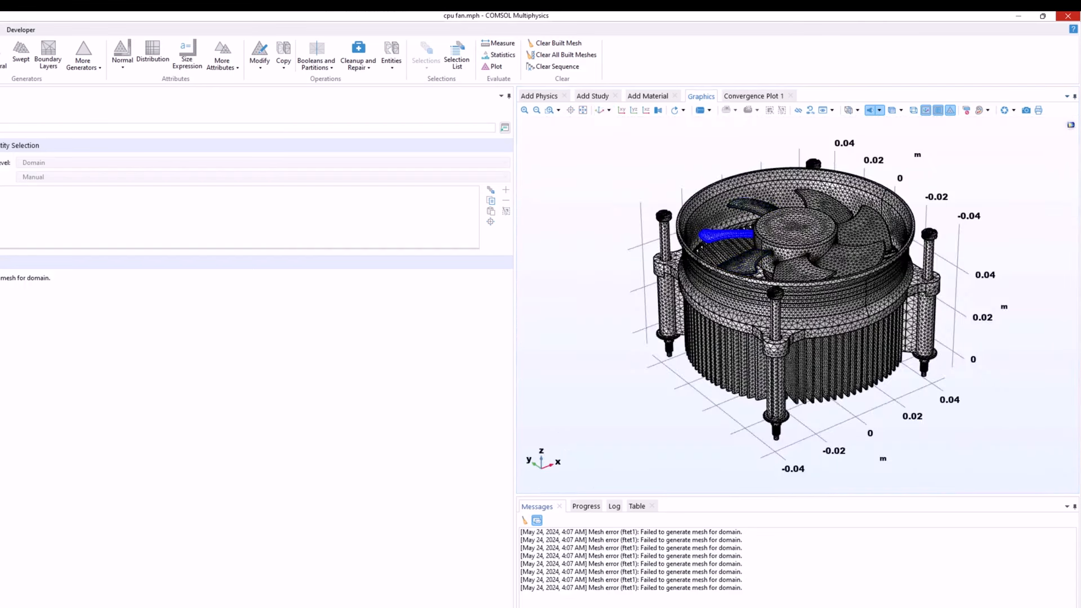
key(Down)
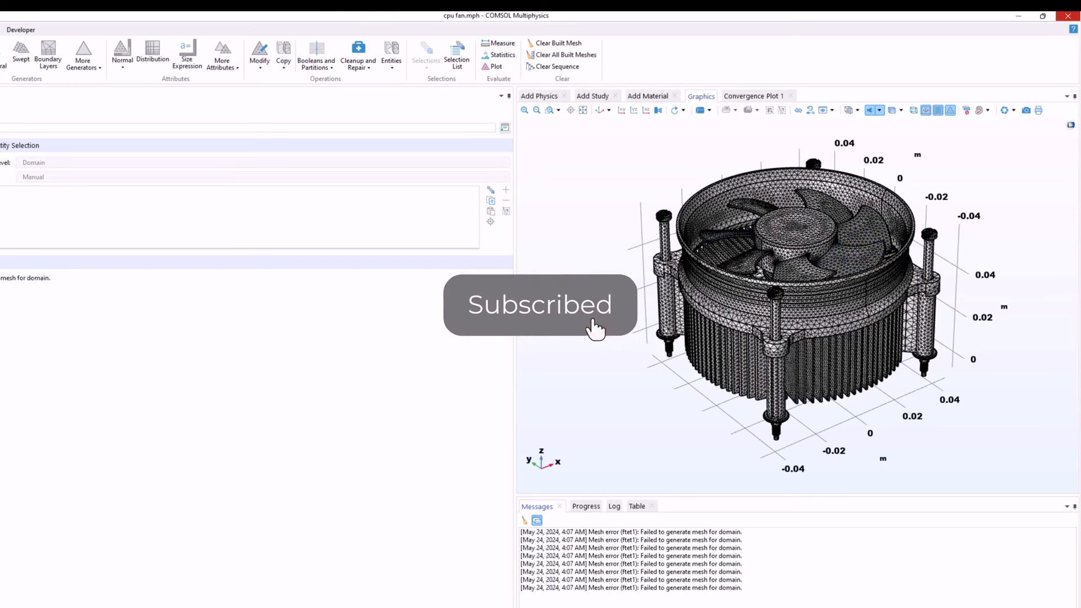
Step: Inspect the thin edge mesh of the flagged fan blade up close and review the element size parameters of Mesh 4
drag(867, 267, 791, 295)
middle_drag(724, 261, 712, 68)
middle_drag(779, 283, 776, 132)
middle_drag(838, 247, 831, 135)
middle_drag(894, 221, 905, 361)
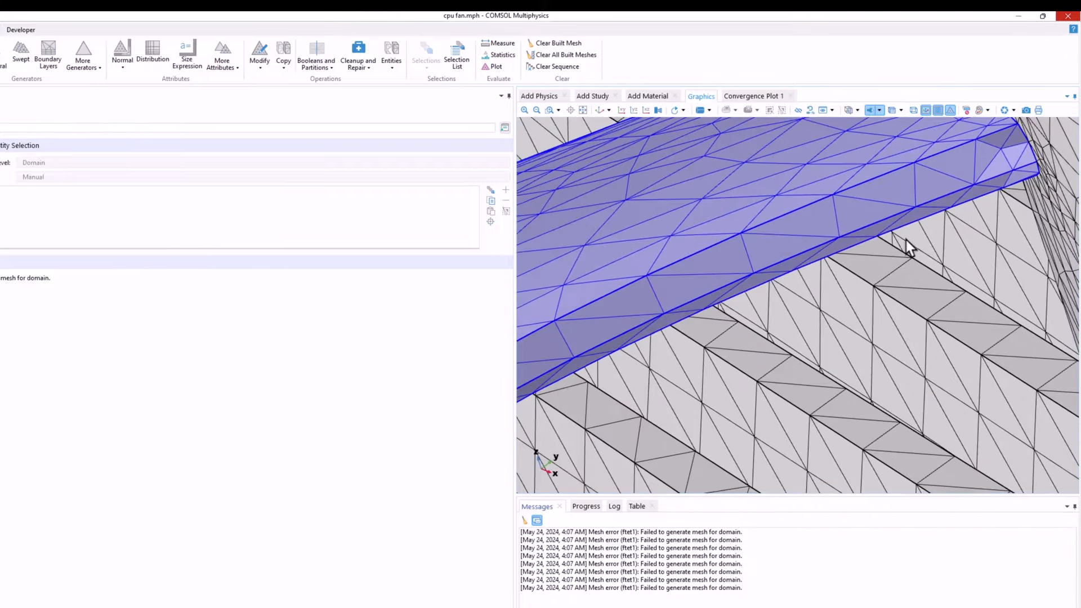
middle_drag(882, 271, 874, 340)
right_drag(812, 273, 809, 324)
drag(779, 307, 813, 324)
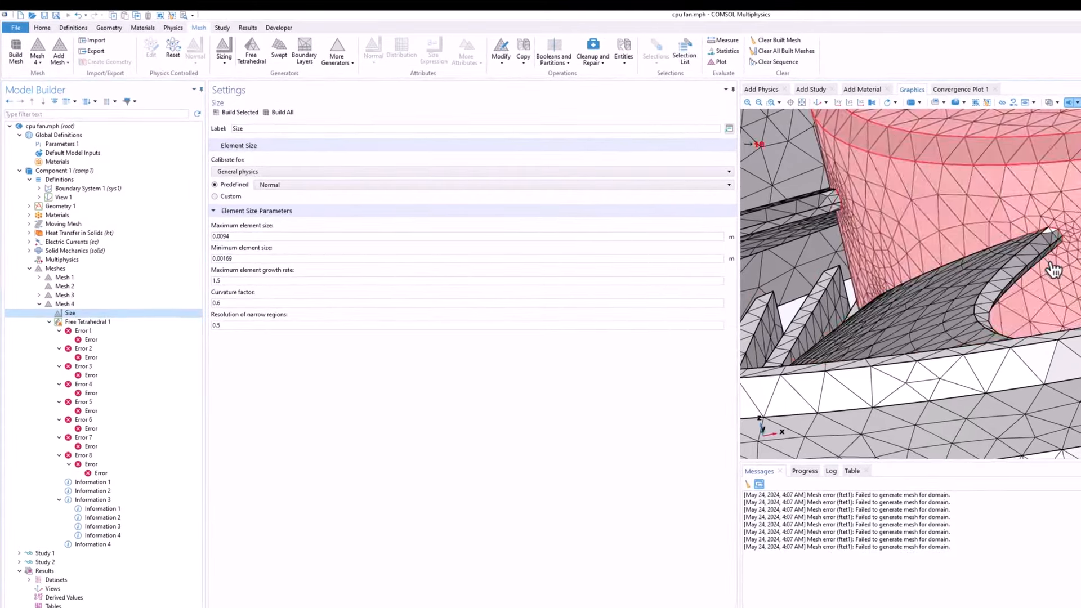
middle_drag(900, 229, 885, 186)
middle_drag(1036, 218, 1054, 241)
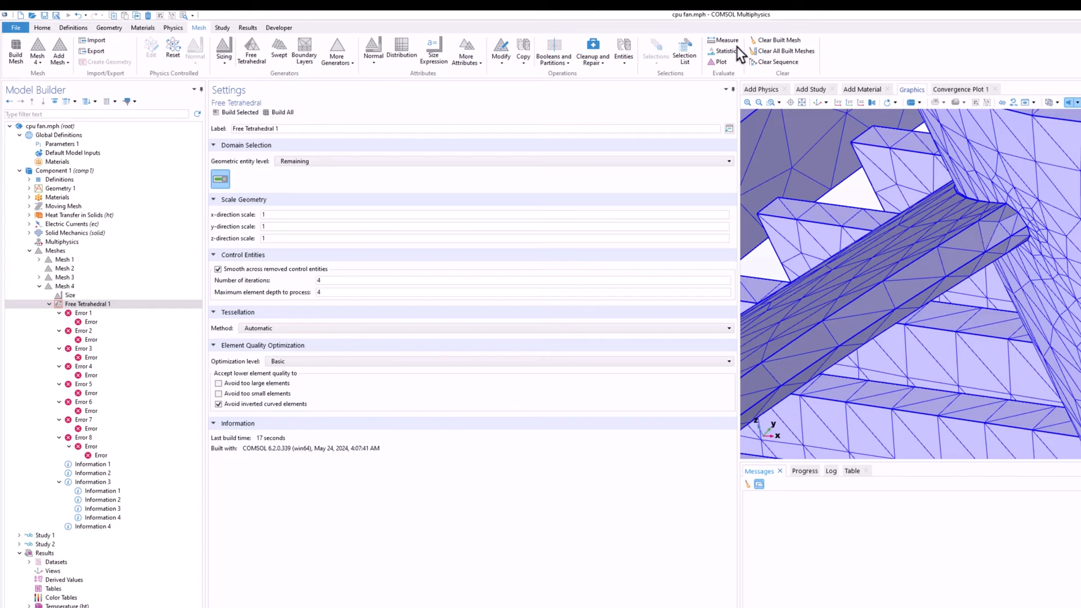
Step: Add a Distribution attribute to Free Tetrahedral 1, select the short edge at the blade tip (edge 1799) and measure its length
right_click(95, 305)
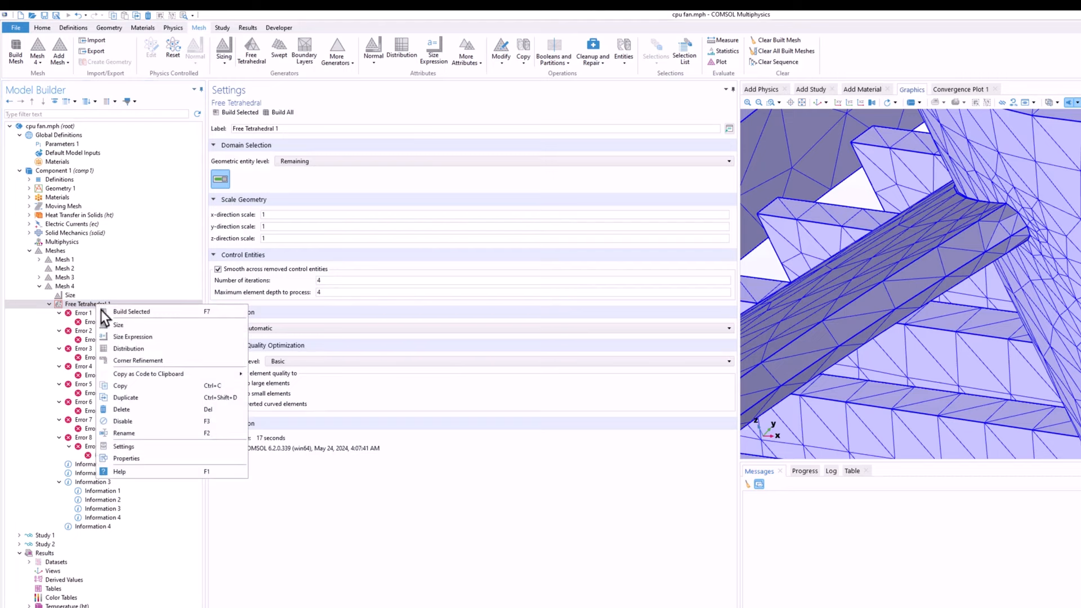
click(128, 350)
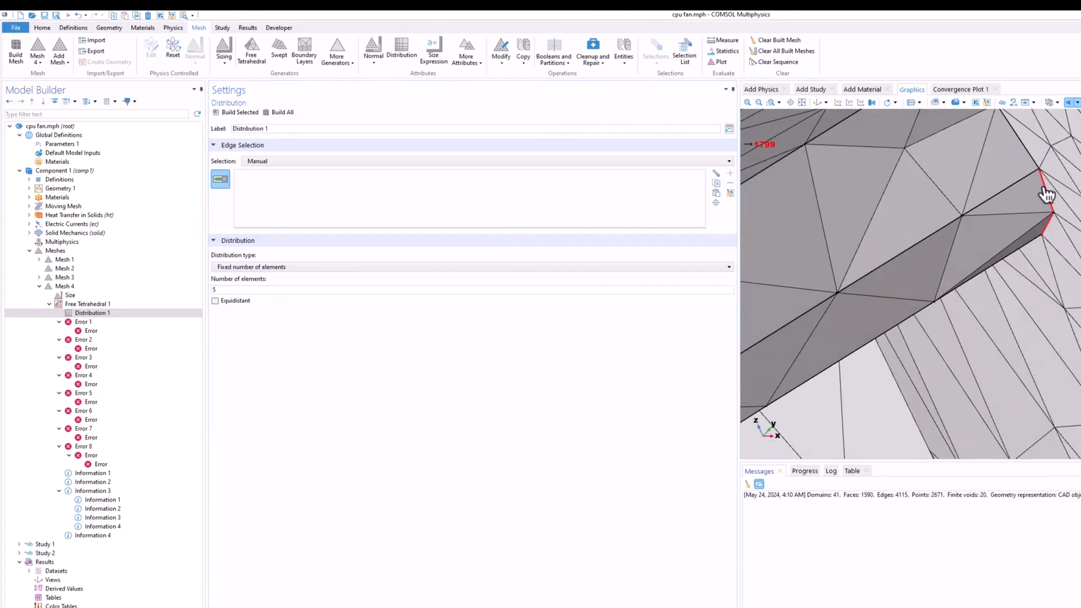
click(1047, 194)
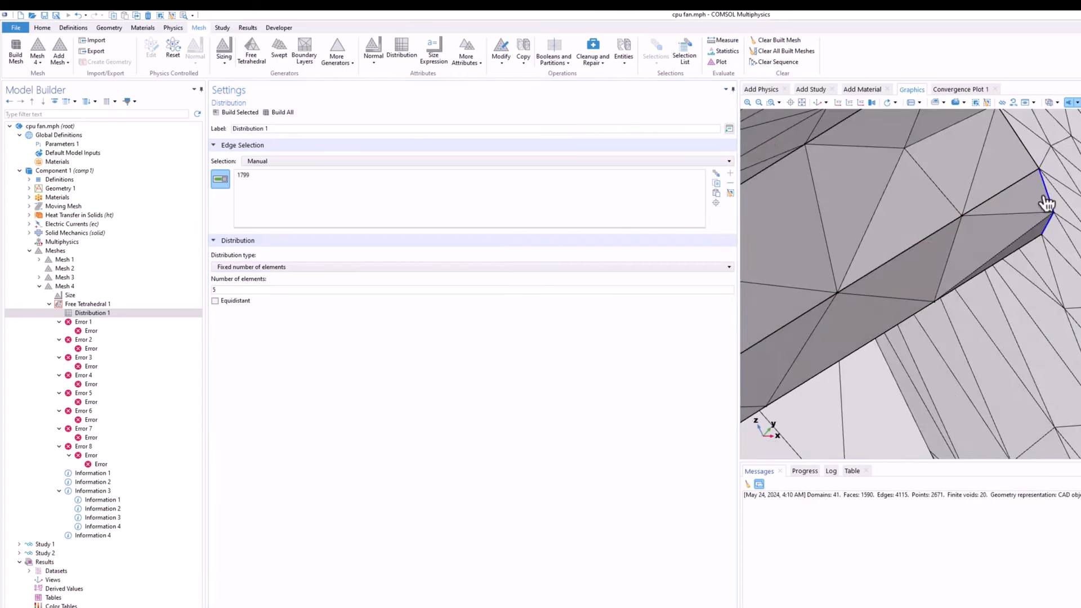
click(730, 44)
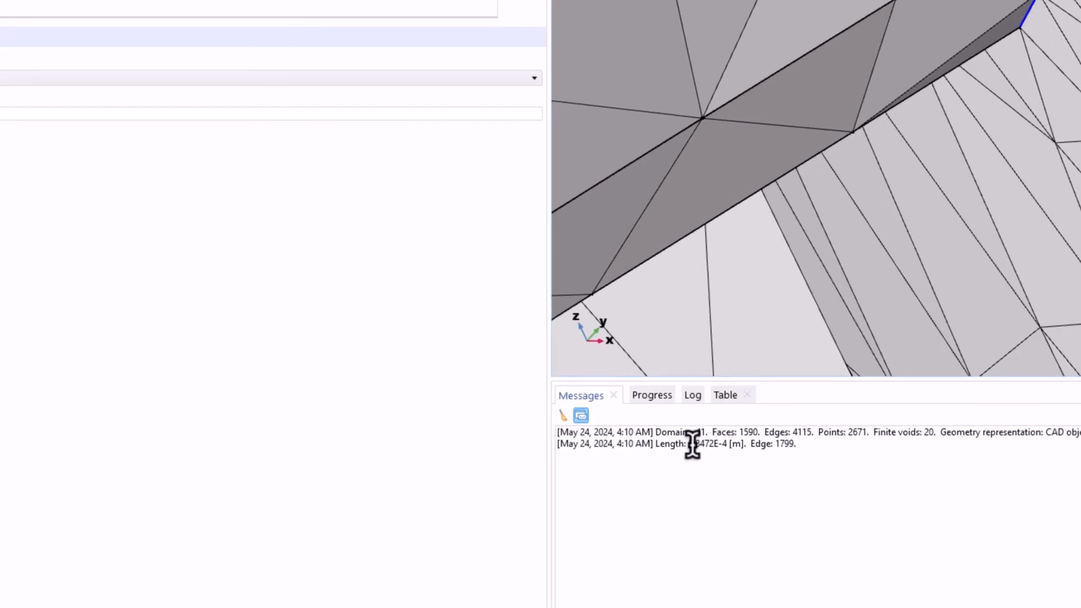
drag(688, 443, 727, 445)
click(735, 453)
mouse_move(977, 107)
middle_down()
mouse_move(981, 82)
mouse_move(994, 115)
middle_up()
mouse_move(1005, 154)
mouse_down()
mouse_move(1018, 114)
mouse_move(1004, 147)
mouse_up()
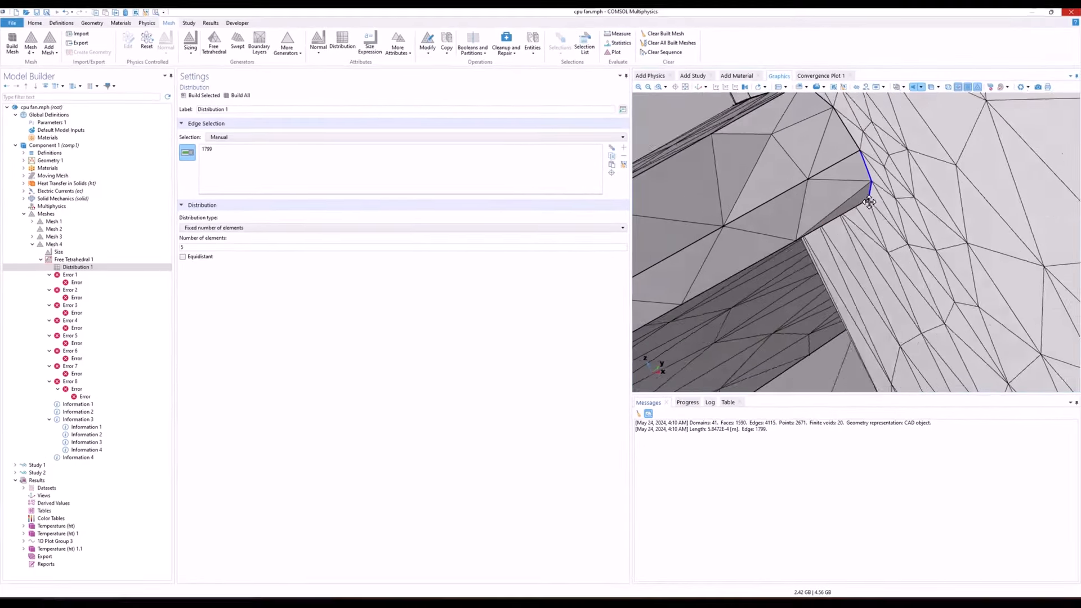
Step: Delete the Distribution 1 attribute from Free Tetrahedral 1
click(944, 109)
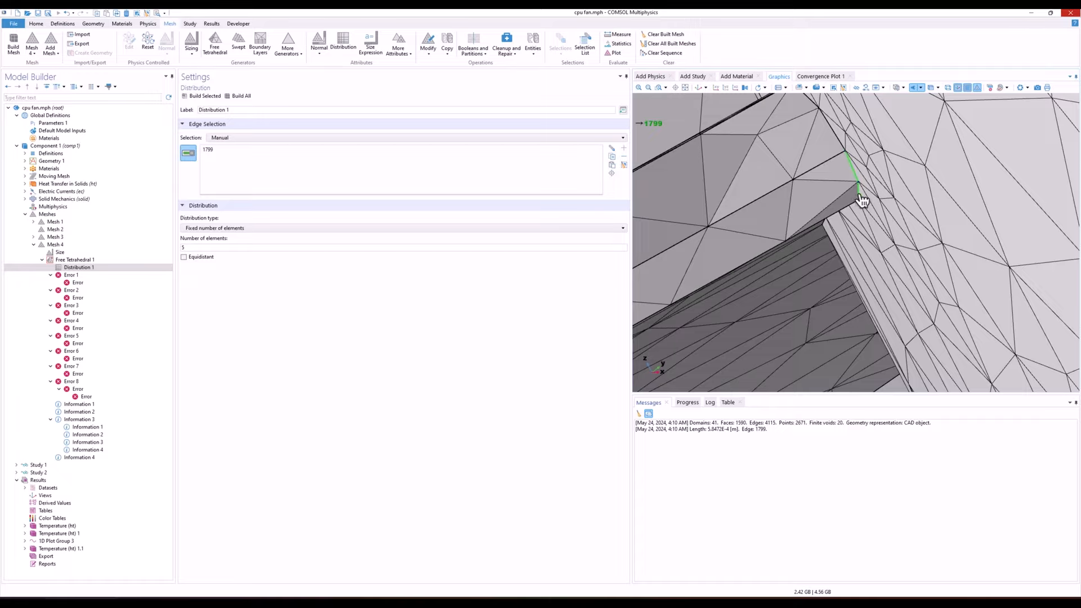
middle_drag(848, 222, 839, 287)
right_drag(704, 225, 793, 219)
middle_drag(793, 219, 805, 299)
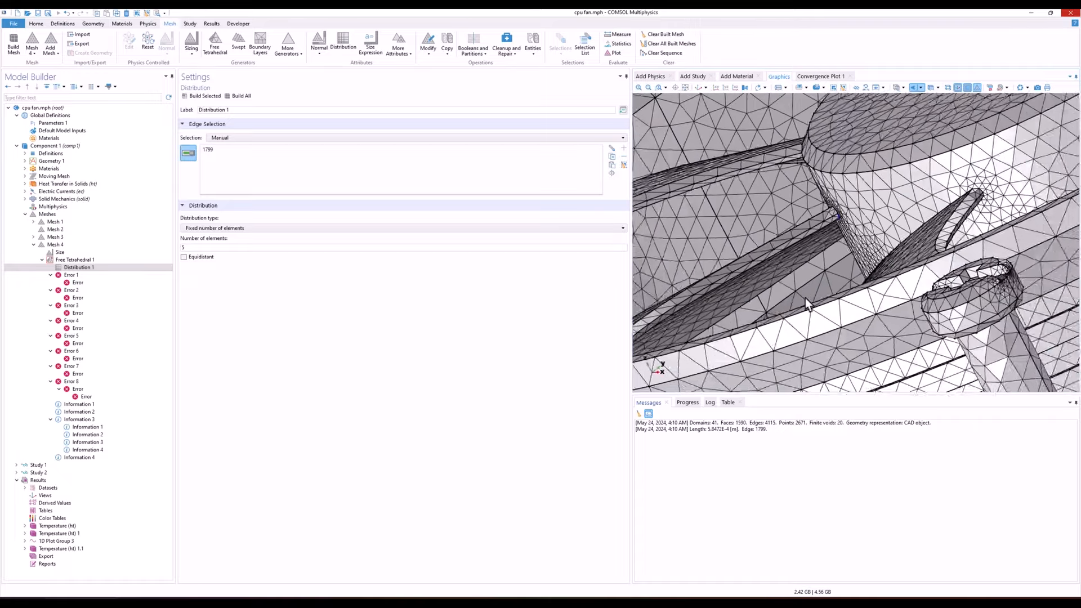
drag(805, 299, 813, 290)
right_drag(813, 290, 825, 291)
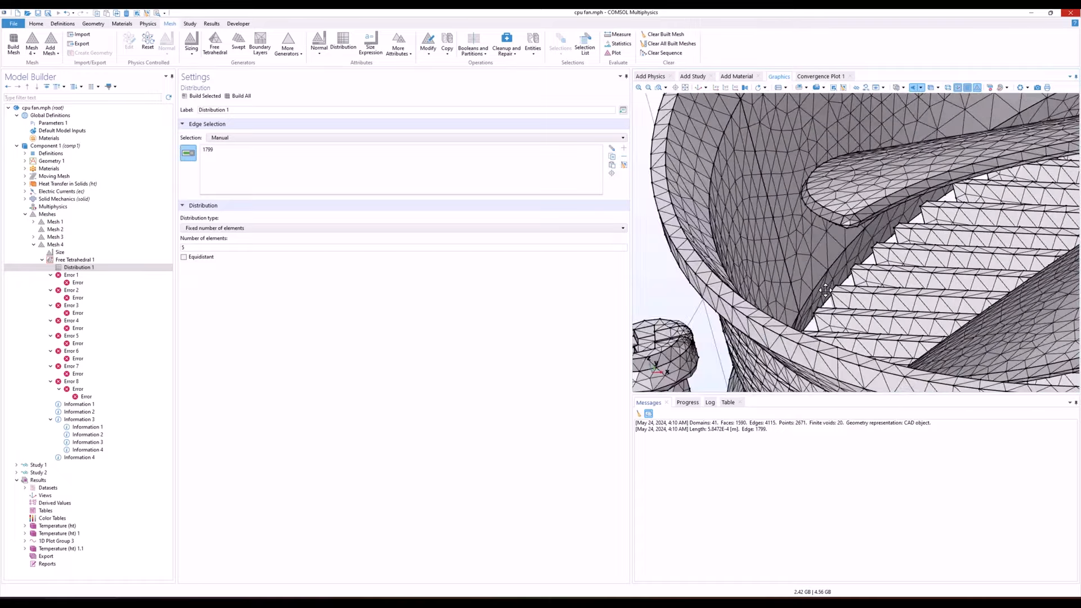
drag(826, 291, 822, 286)
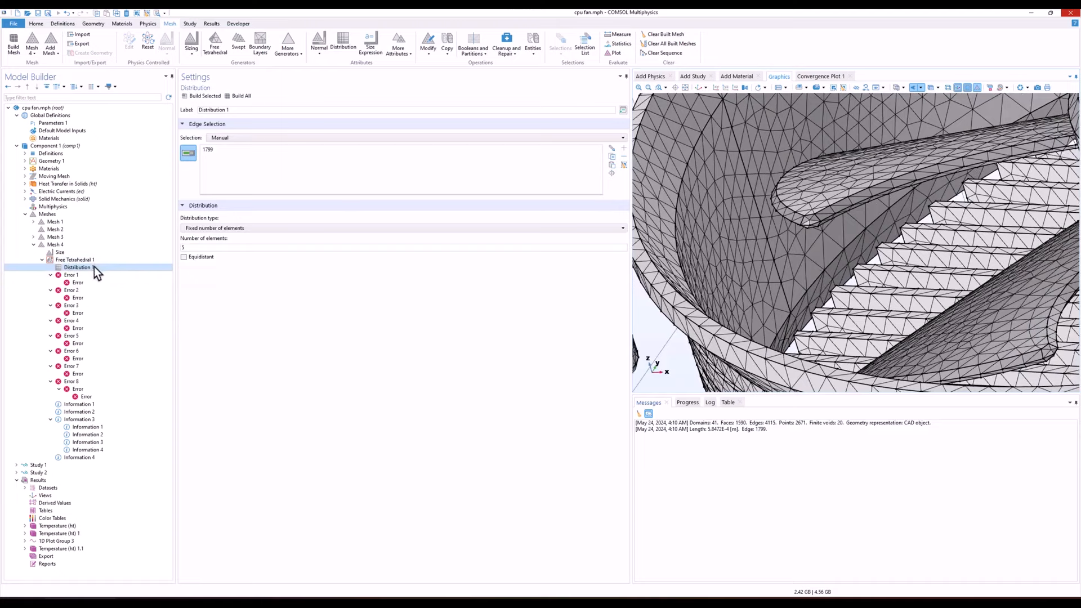
key(Delete)
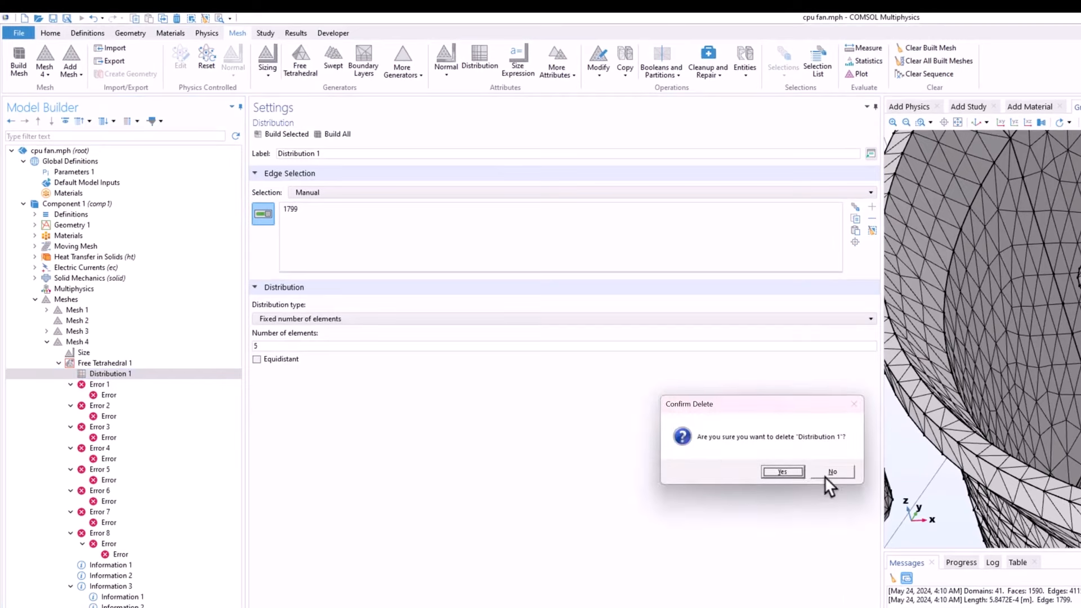
click(795, 472)
Step: In Mesh 4's Size settings, set the minimum element size to 0.0005 m and the maximum element size to 0.001 m
click(100, 351)
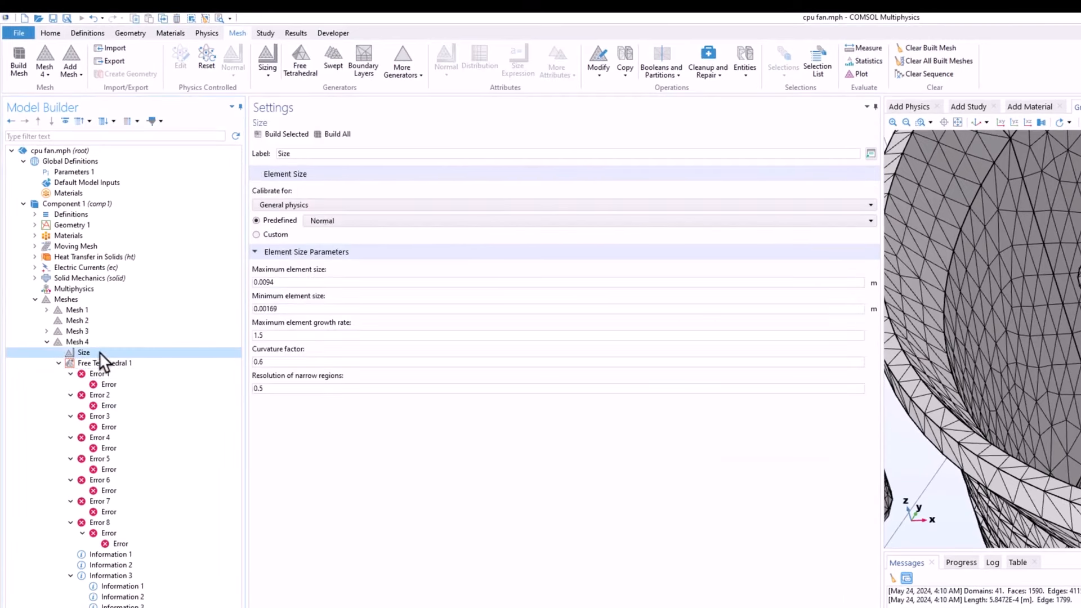
click(292, 309)
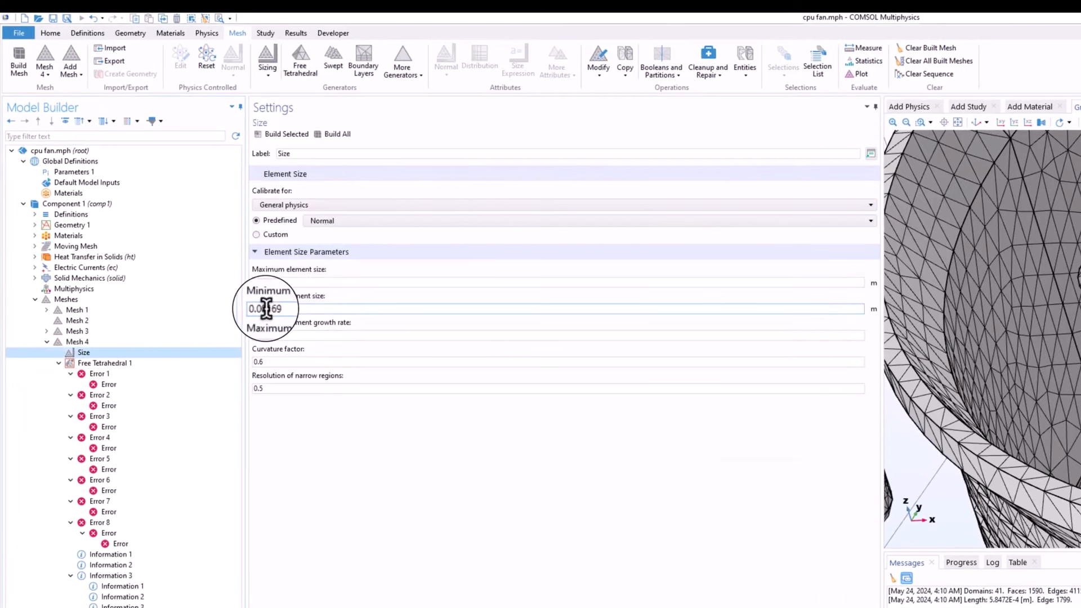
drag(268, 309, 319, 309)
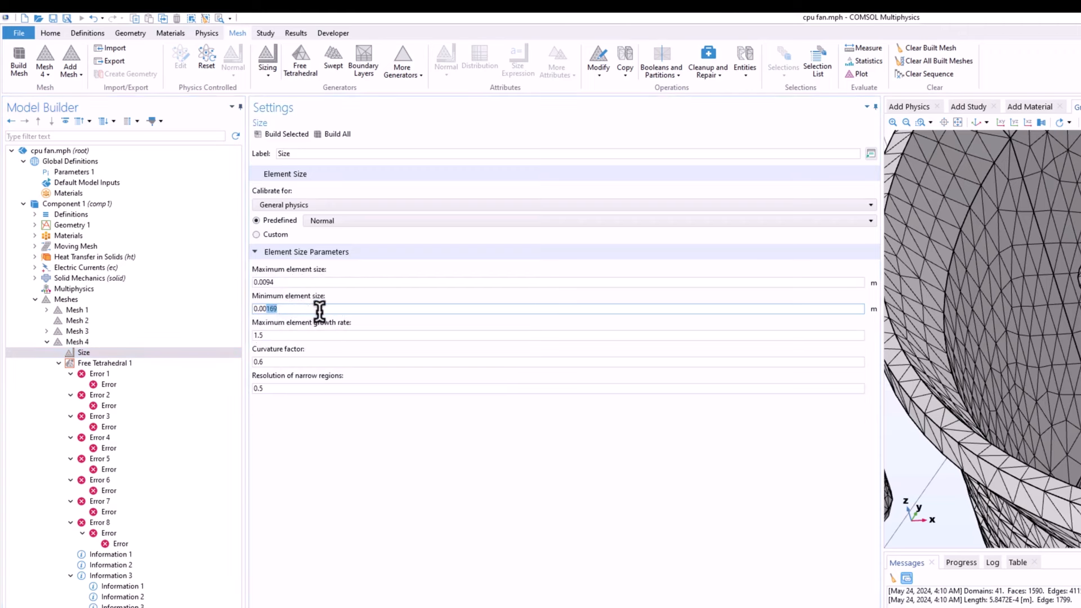
text(5)
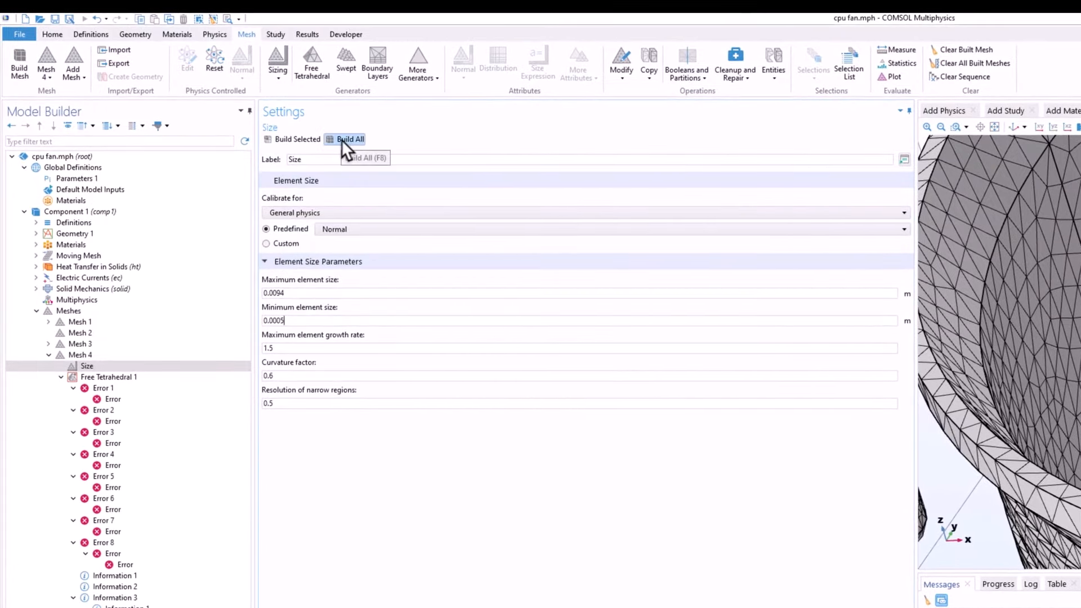
click(313, 291)
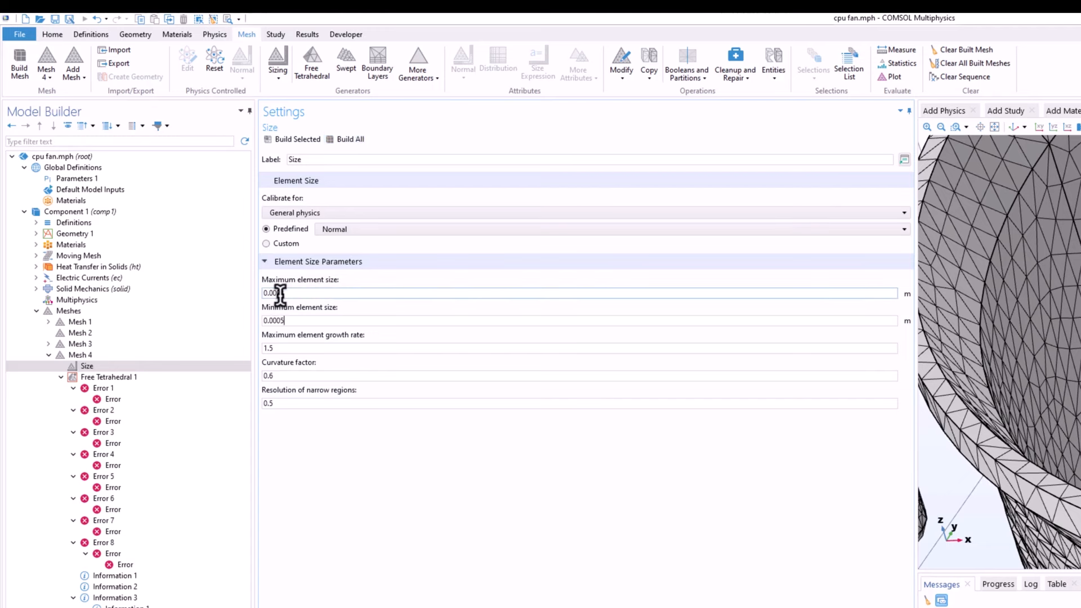
drag(279, 292, 314, 291)
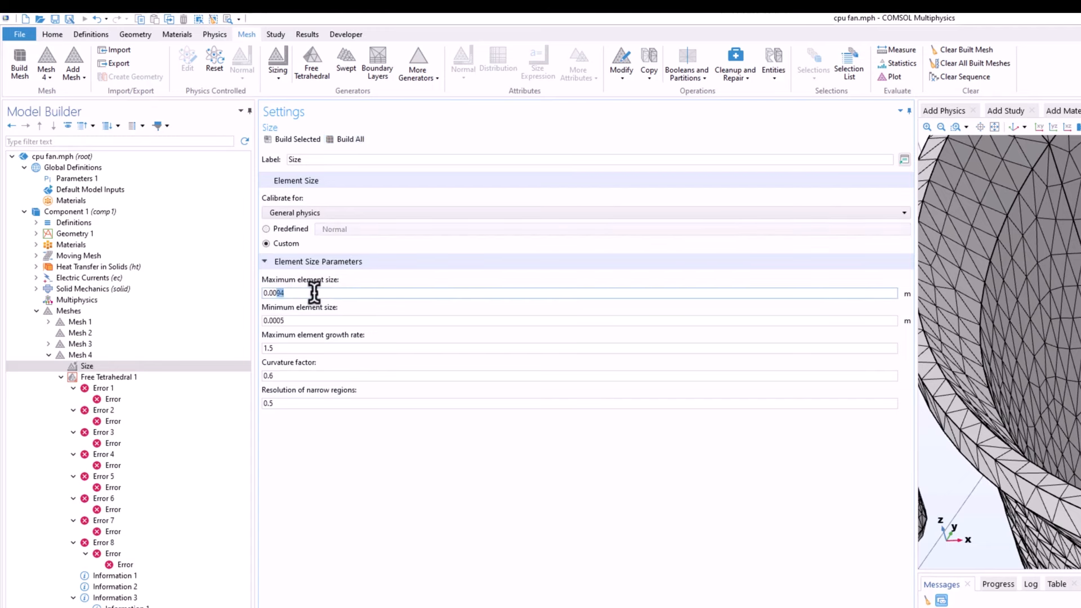
text(1)
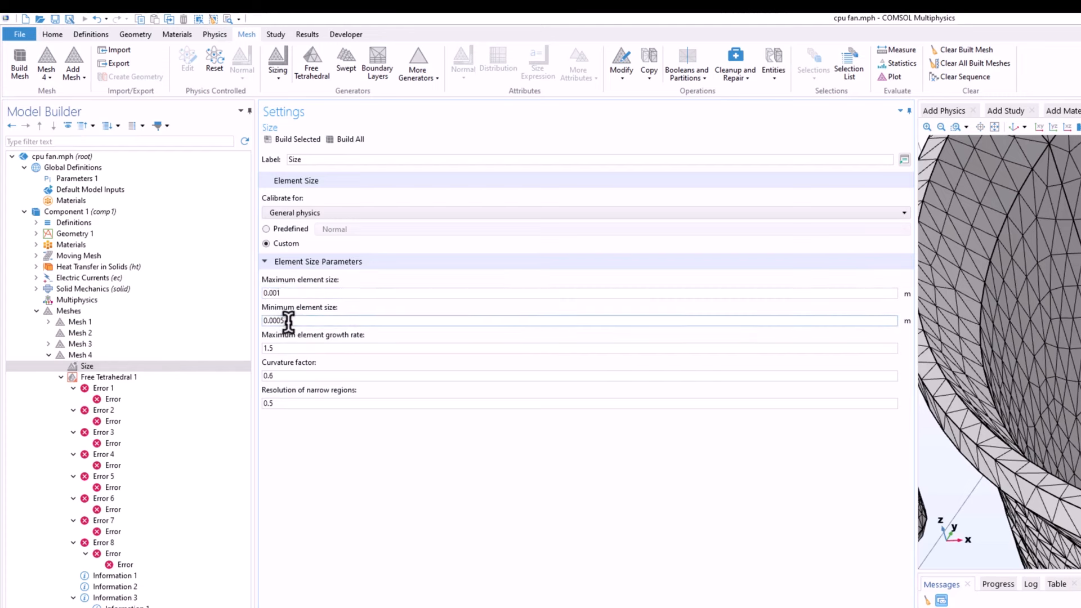
Step: Set the maximum element growth rate to 1.8, build all of Mesh 4 and check the build progress
click(304, 348)
key(BackSpace)
text(8)
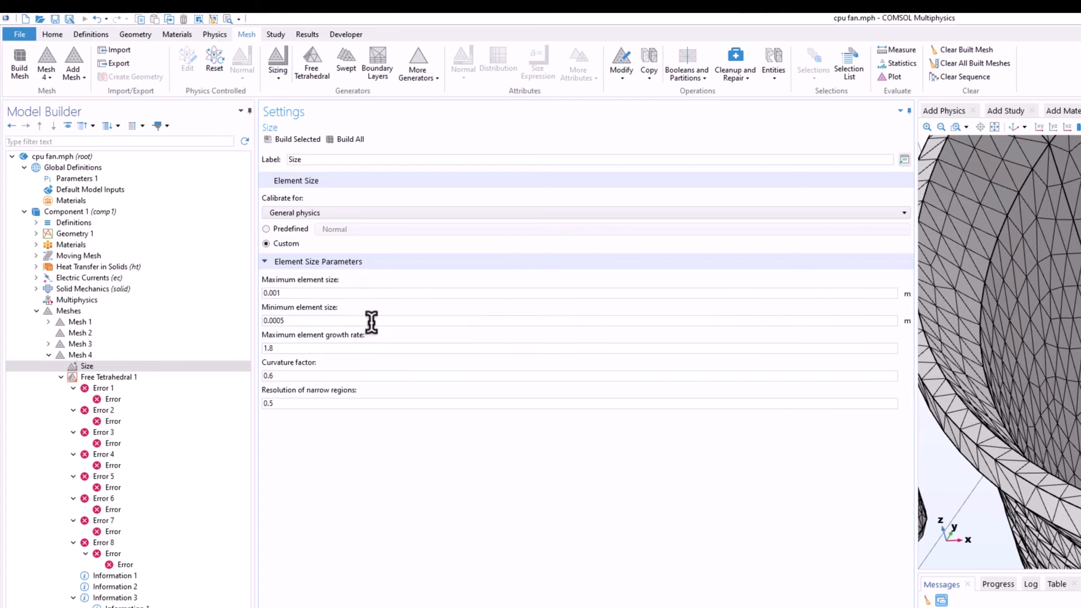
click(351, 139)
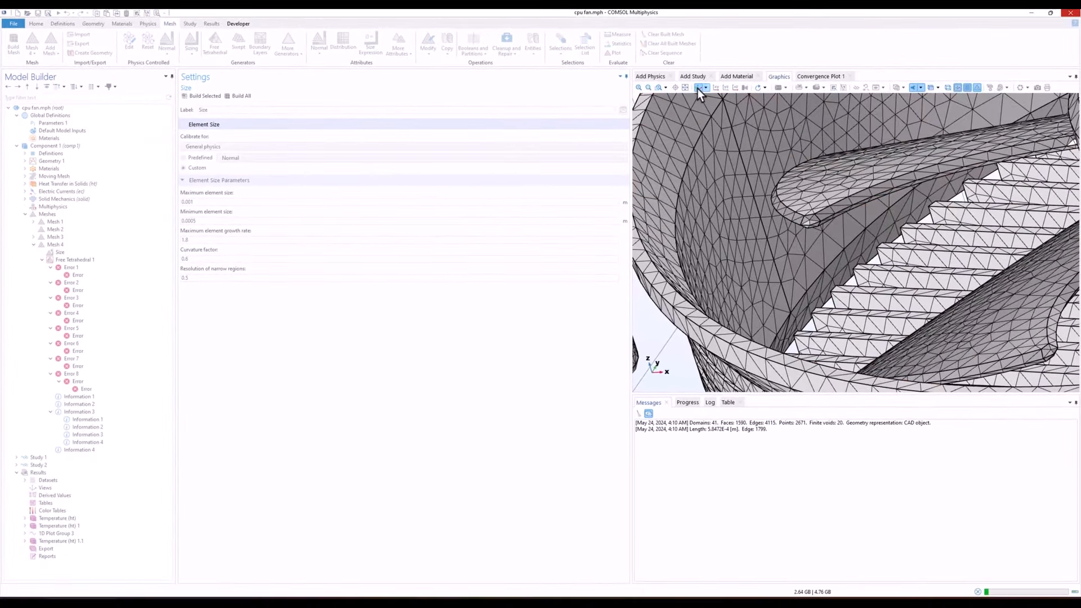
click(697, 88)
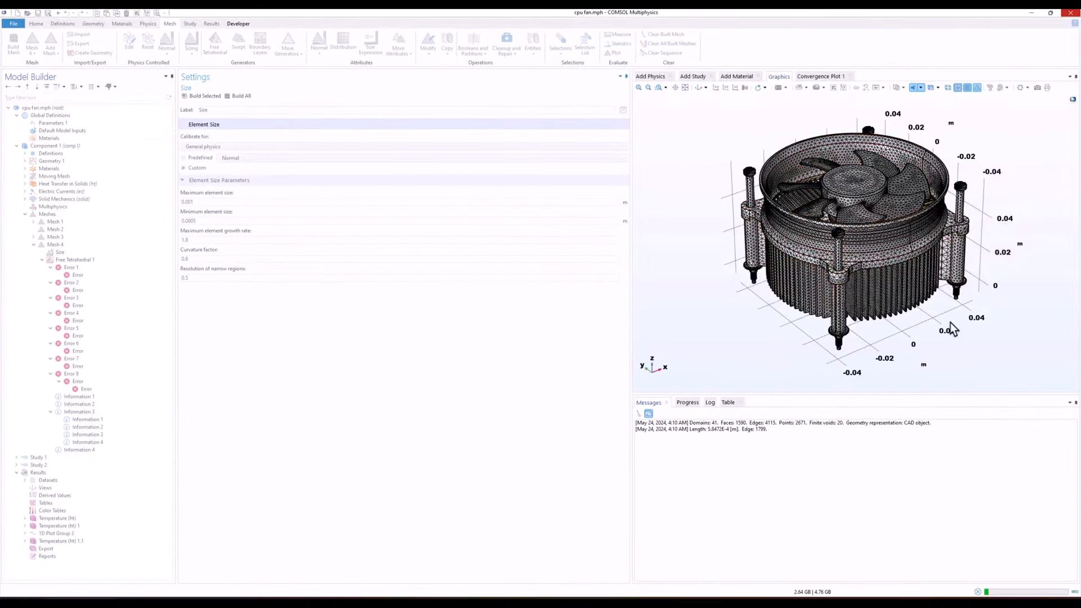
drag(952, 330, 932, 369)
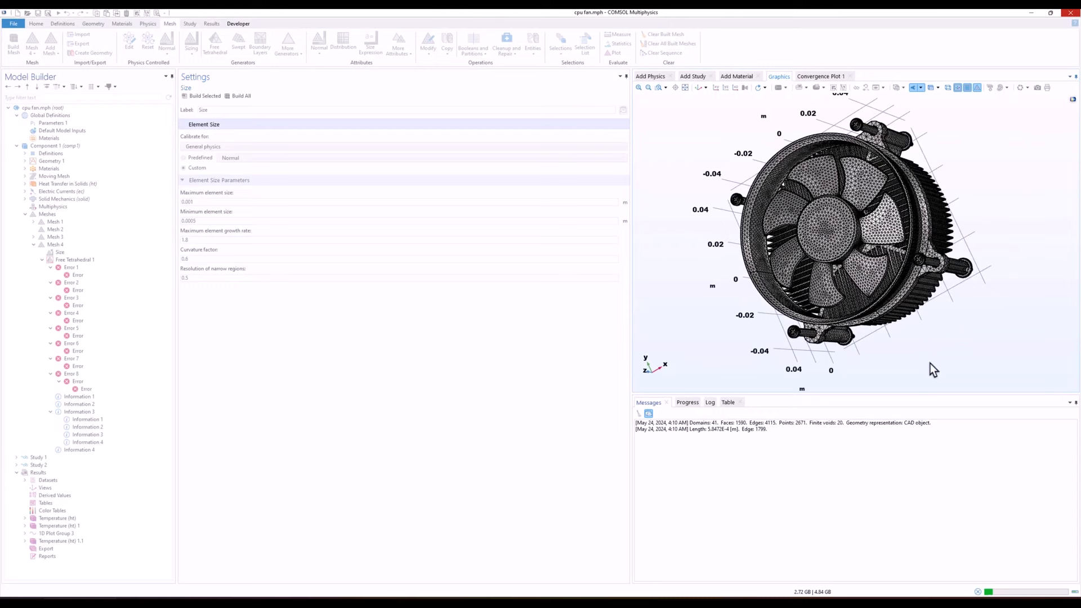
click(687, 402)
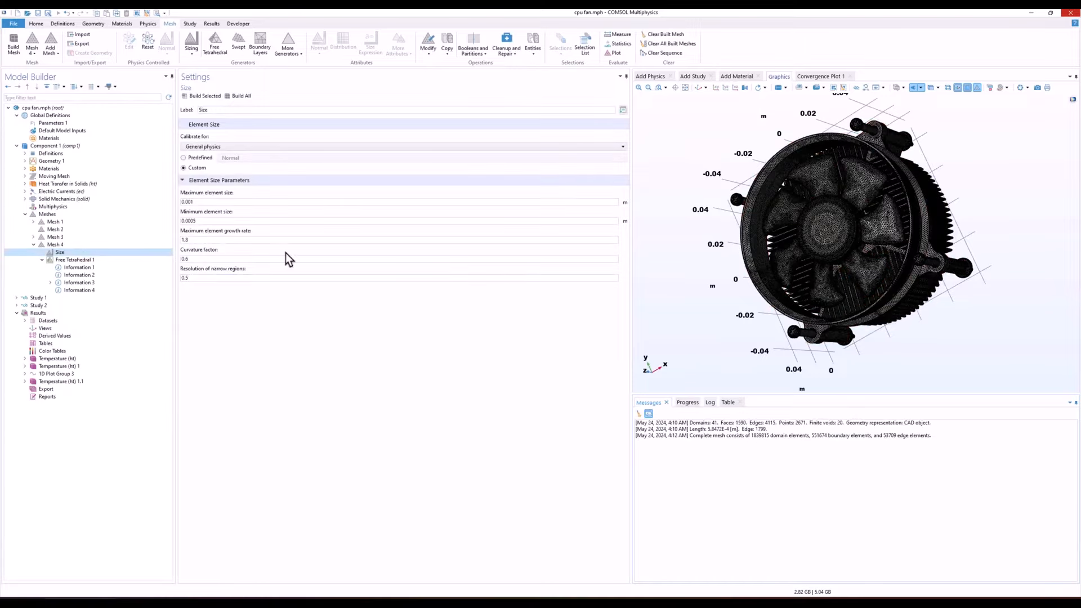
Step: Inspect the rebuilt mesh on the fan and heat sink from several angles
mouse_move(834, 238)
middle_down()
mouse_move(835, 111)
mouse_move(842, 210)
mouse_move(847, 113)
mouse_move(853, 231)
middle_up()
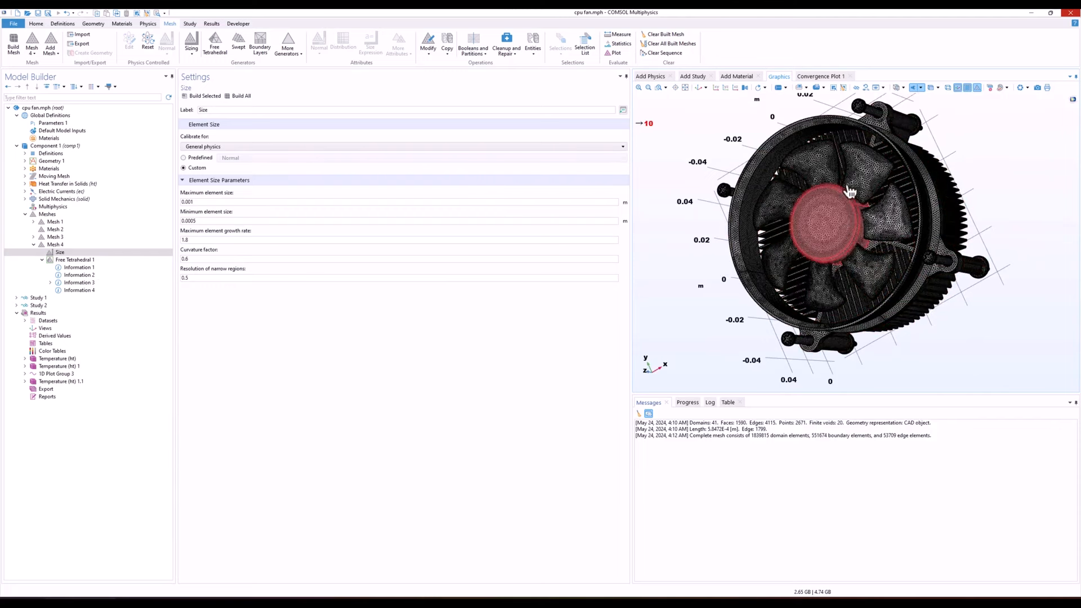
drag(900, 287, 900, 337)
scroll(864, 214, down, 3)
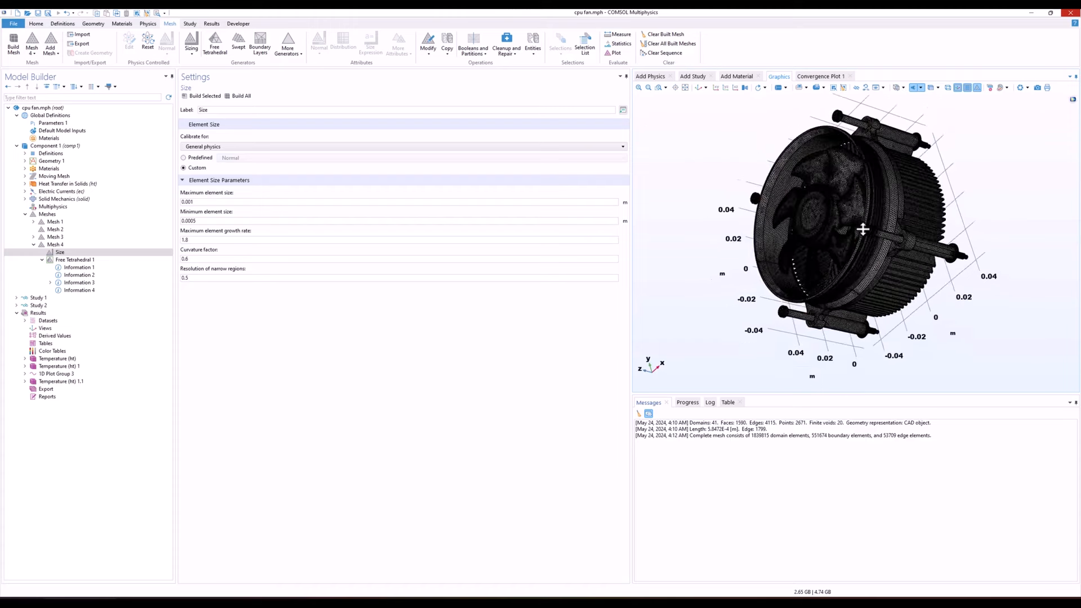
right_drag(866, 252, 877, 278)
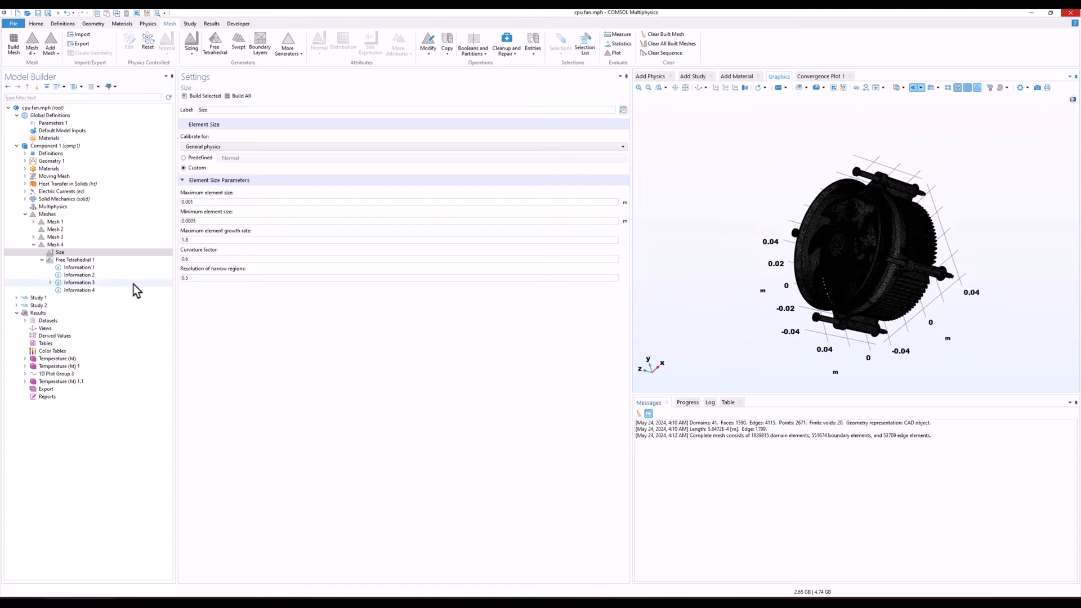
Step: Read the Information 1 note under Free Tetrahedral 1 and check it against the minimum element size in Size
click(93, 269)
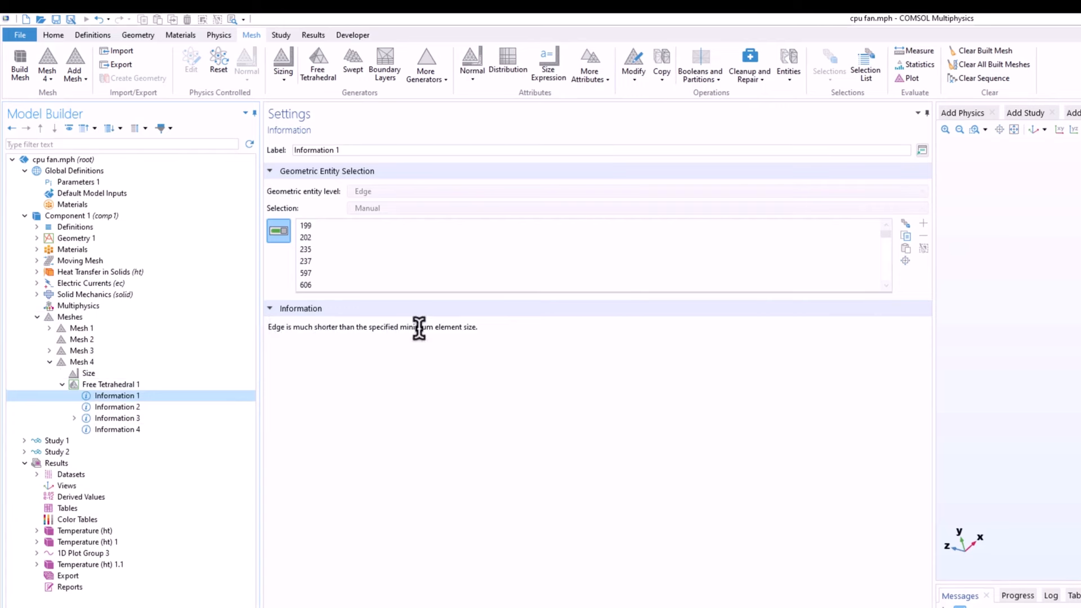
click(103, 374)
click(294, 327)
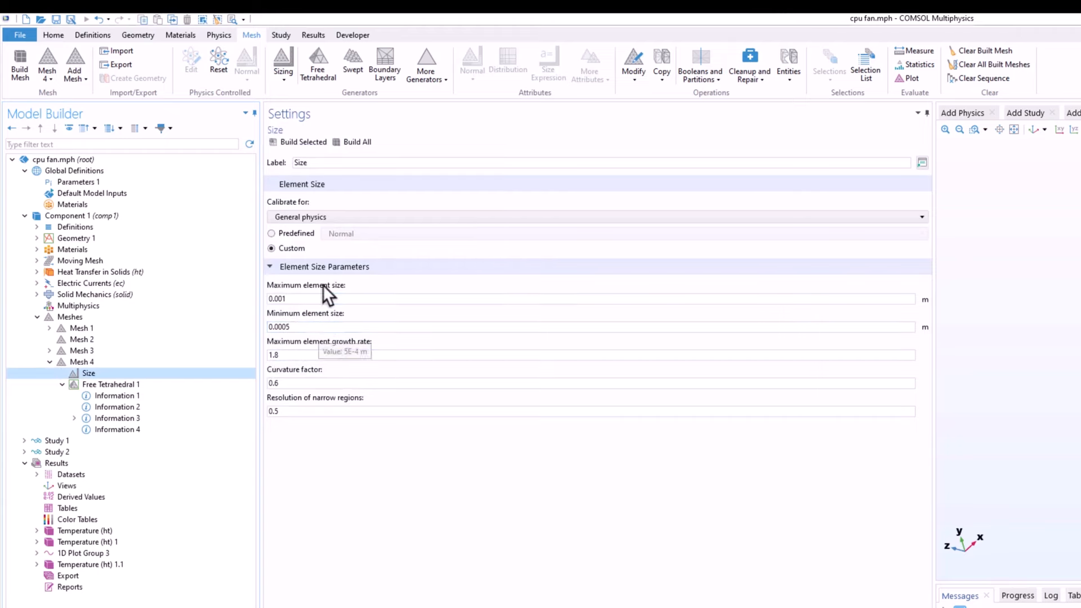
Step: Open Free Tetrahedral 1 and examine its mesh on the fan blades and hub
click(110, 385)
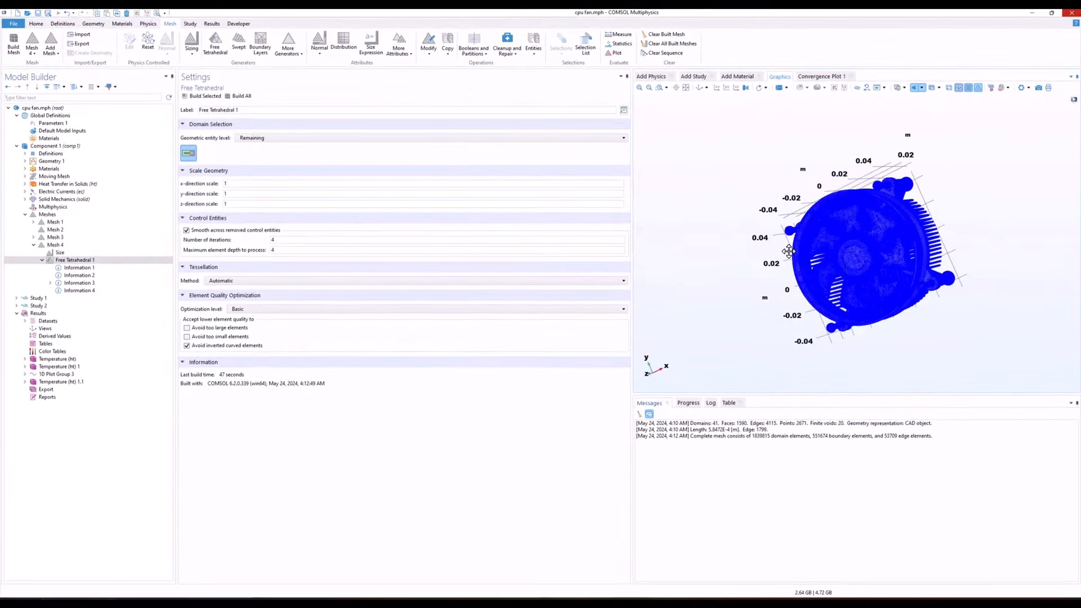
drag(848, 254, 901, 224)
scroll(901, 224, up, 5)
scroll(894, 211, down, 5)
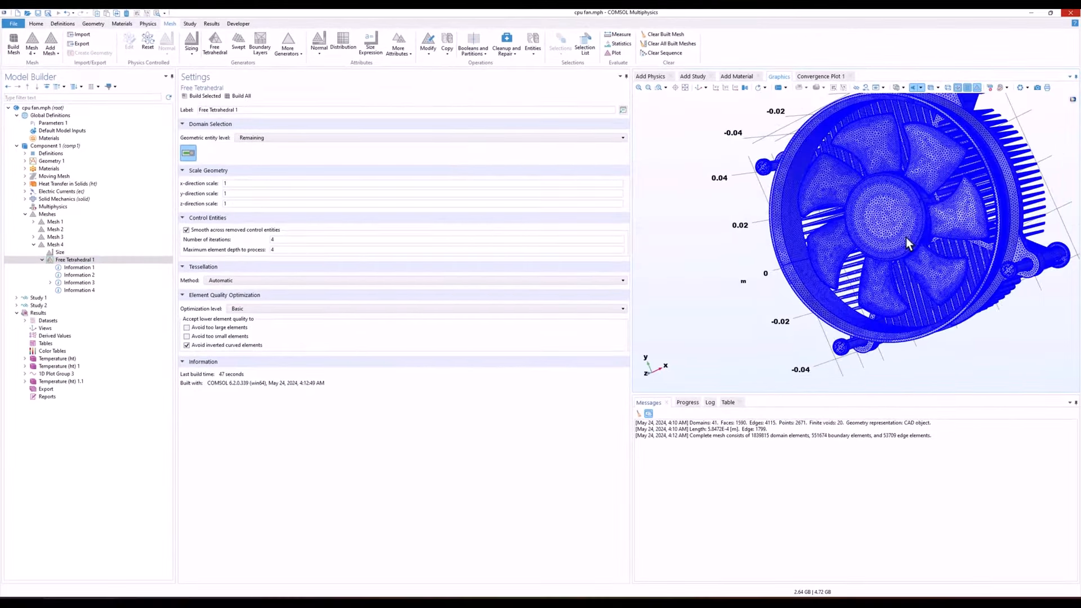
right_drag(905, 236, 879, 241)
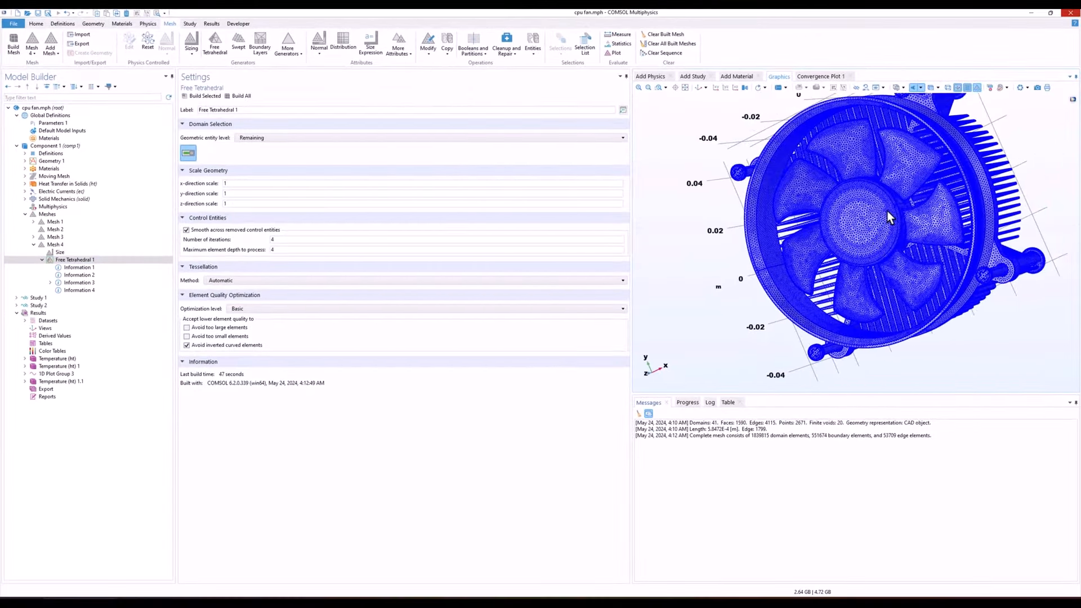
Step: Add a Distribution to Free Tetrahedral 1 on the two edges of the fan hub's front circle, with 25 elements
right_click(103, 260)
click(140, 298)
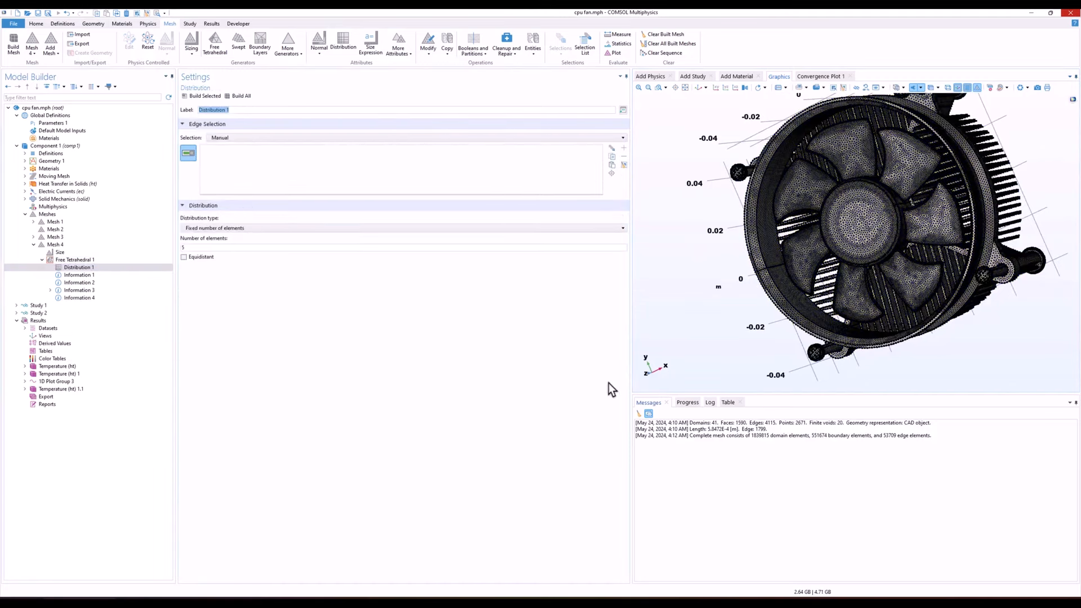
scroll(893, 189, up, 8)
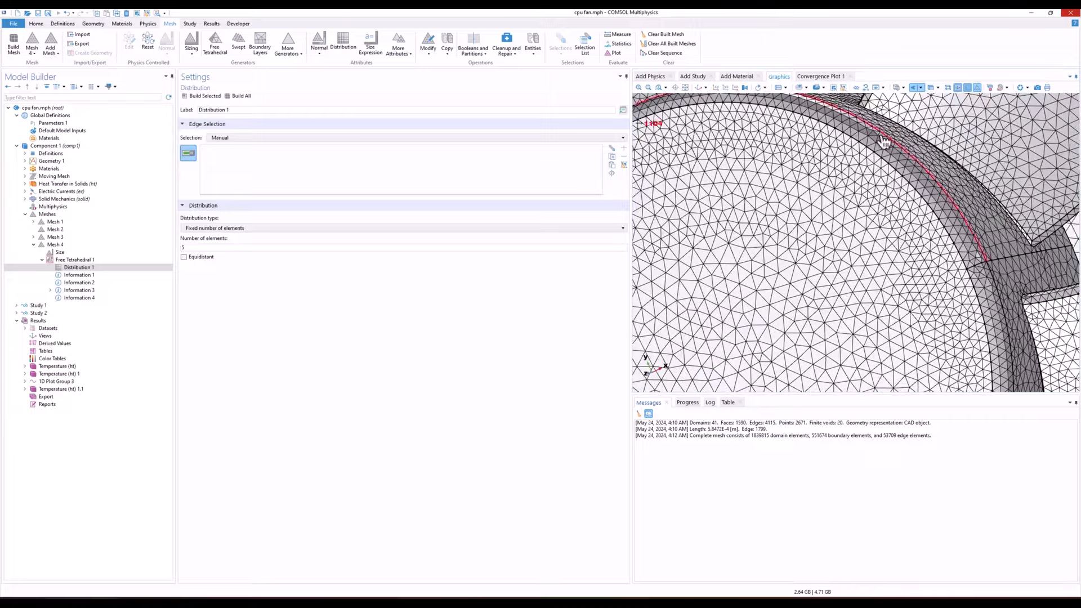
click(896, 182)
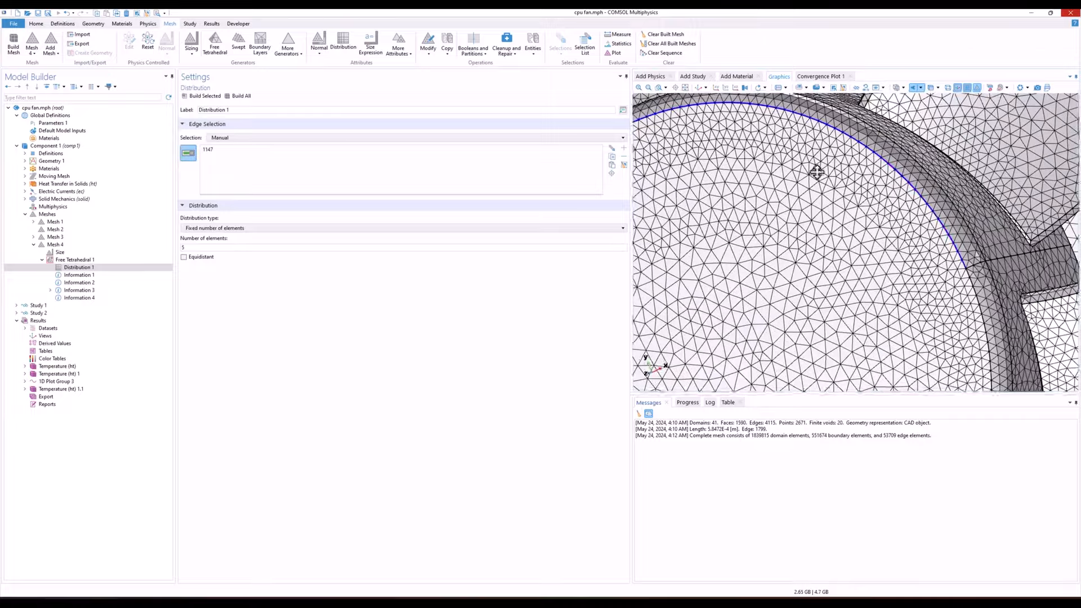
scroll(816, 171, down, 8)
scroll(828, 245, up, 2)
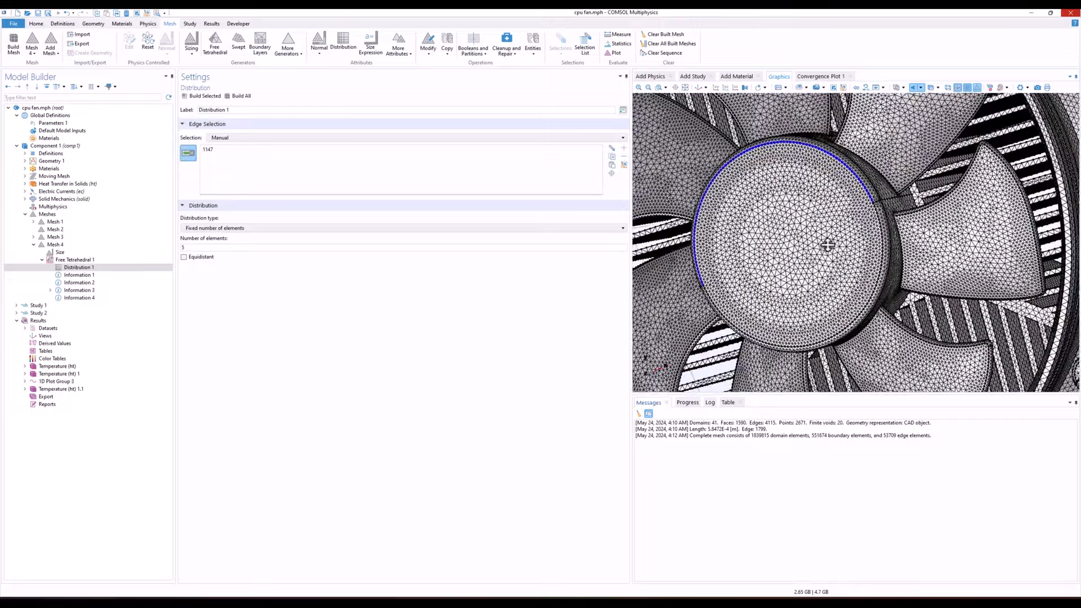
click(877, 283)
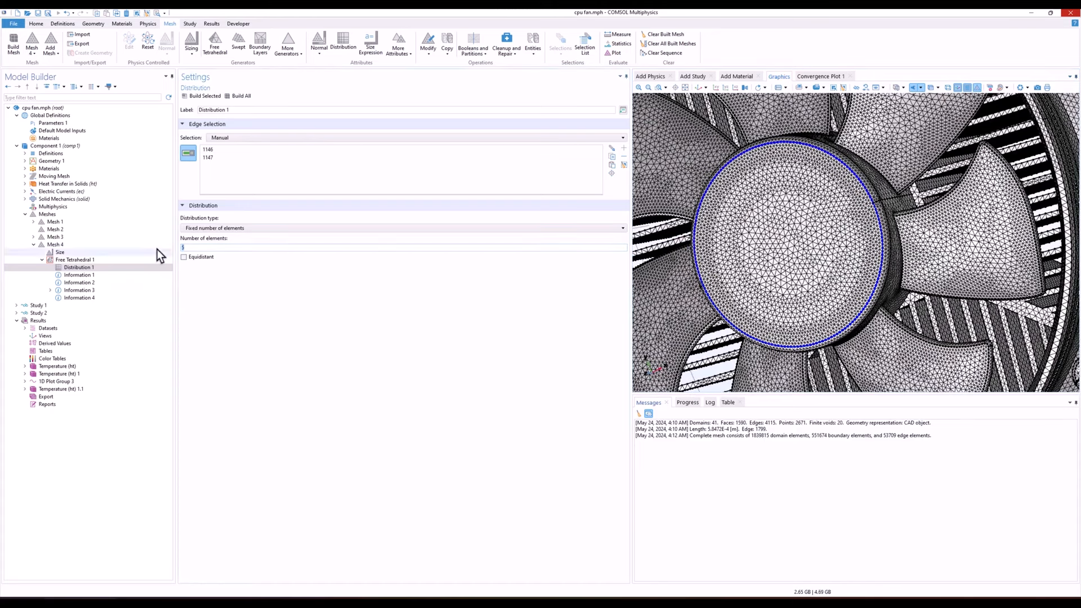
double_click(211, 248)
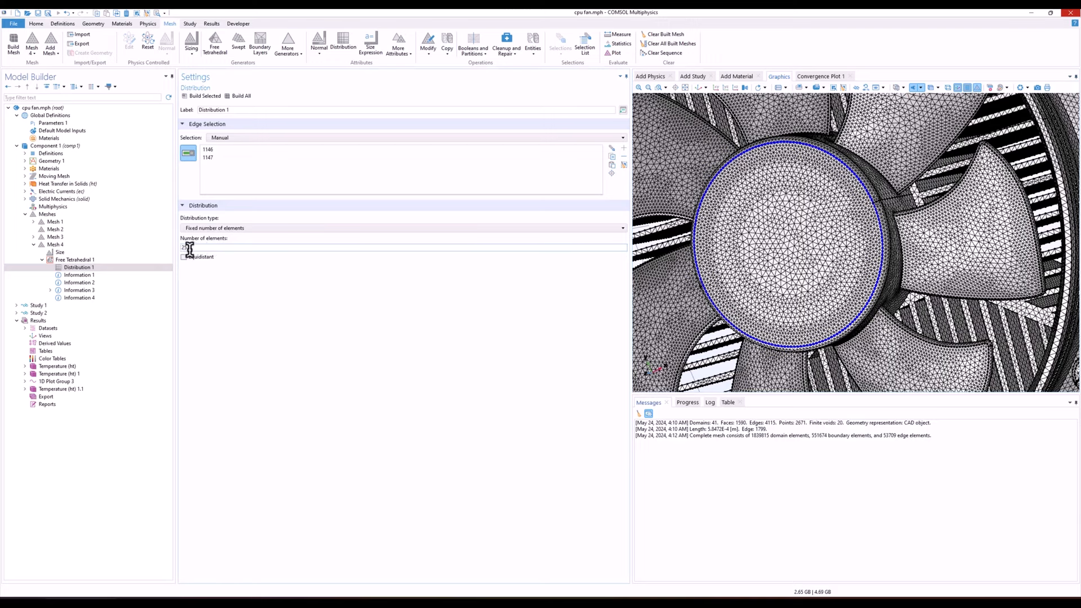
Step: Add a second Distribution to Free Tetrahedral 1 on the fan housing's front rim edges 73 and 74, with 30 elements
scroll(788, 226, down, 6)
drag(778, 163, 800, 183)
right_drag(800, 183, 782, 200)
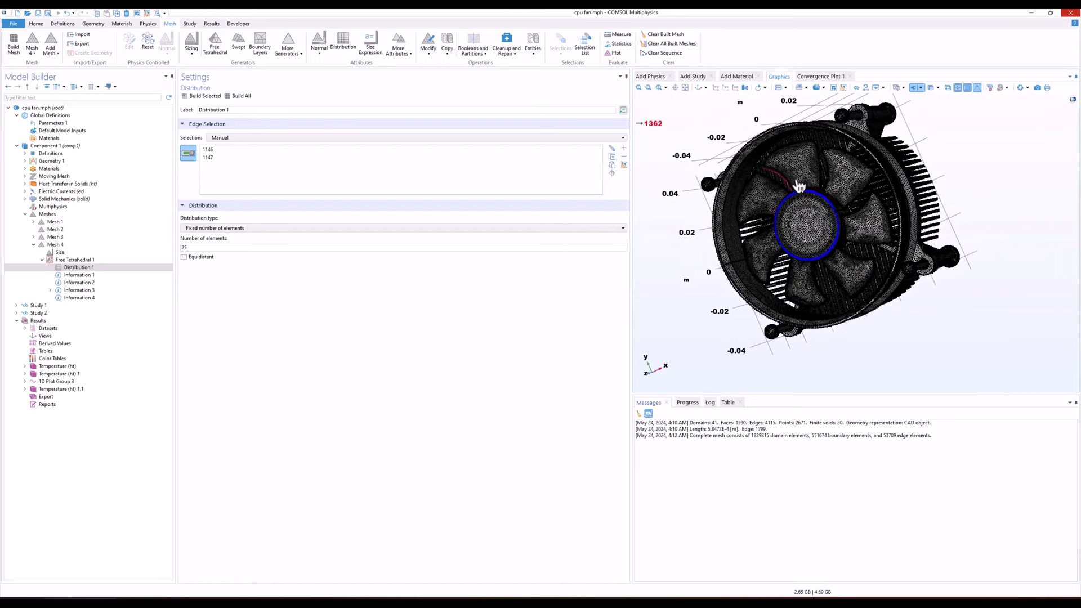
right_click(71, 260)
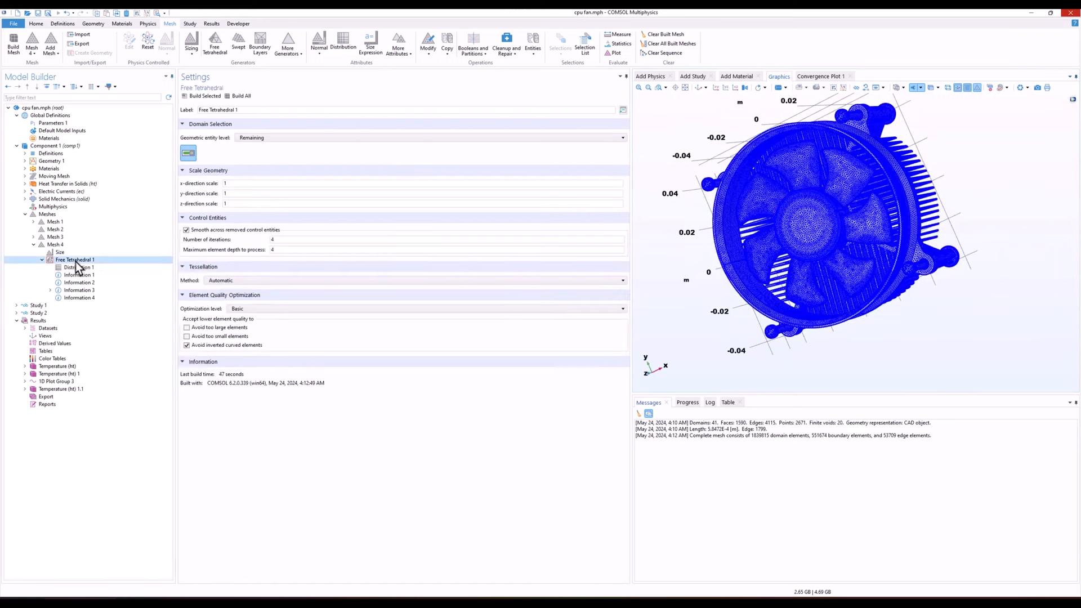
click(116, 296)
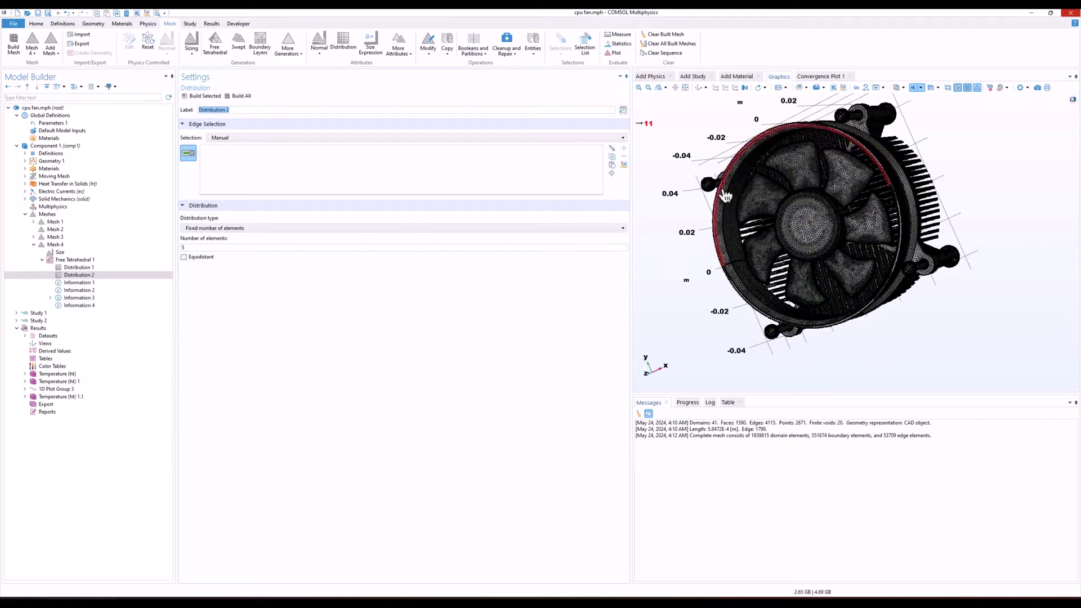
click(755, 305)
scroll(720, 201, up, 5)
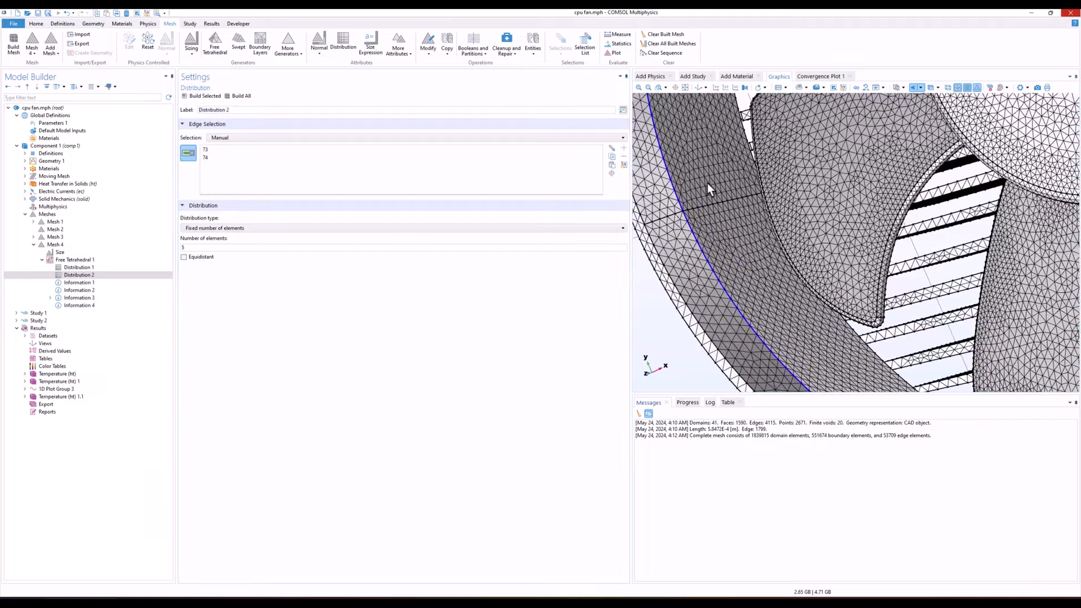
scroll(708, 184, down, 5)
double_click(199, 247)
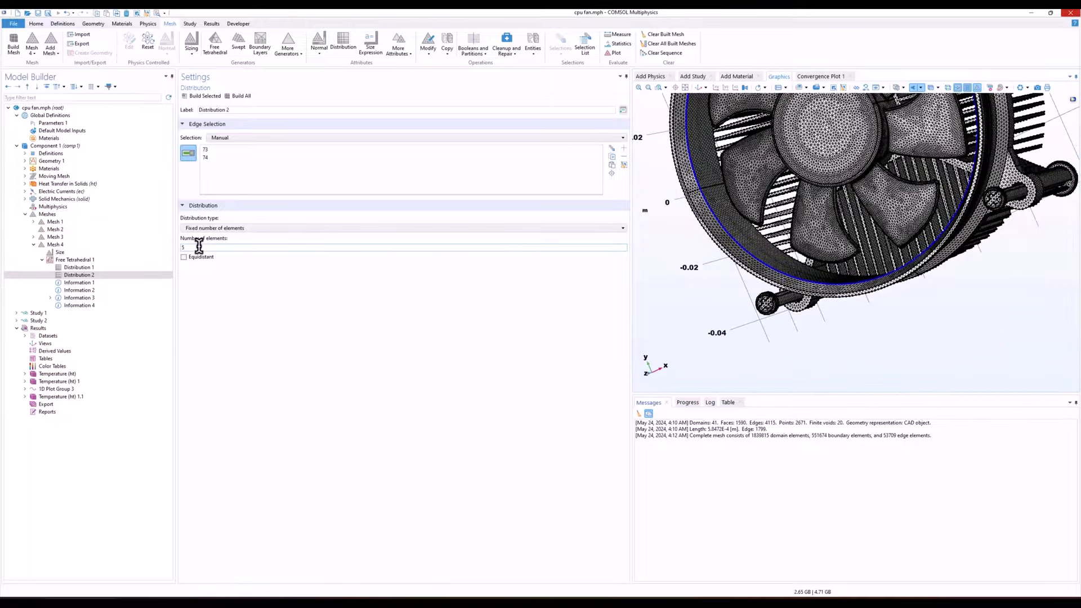
text(30)
Step: Add the circular edges 2127 and 2128 at the rear of the fan housing to Distribution 2
scroll(935, 217, down, 3)
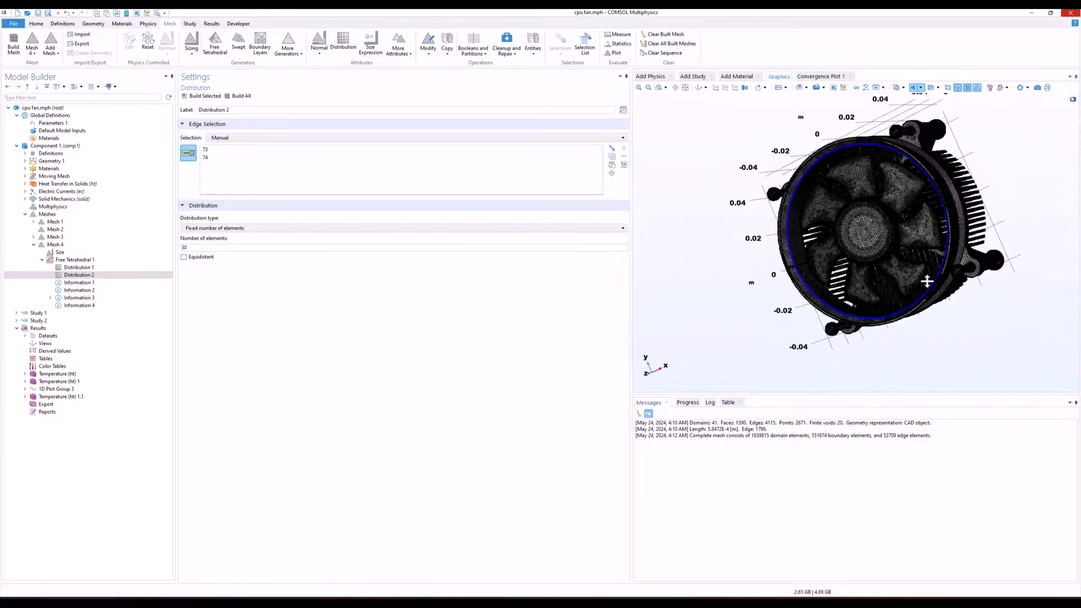
scroll(935, 217, up, 7)
drag(935, 217, 939, 210)
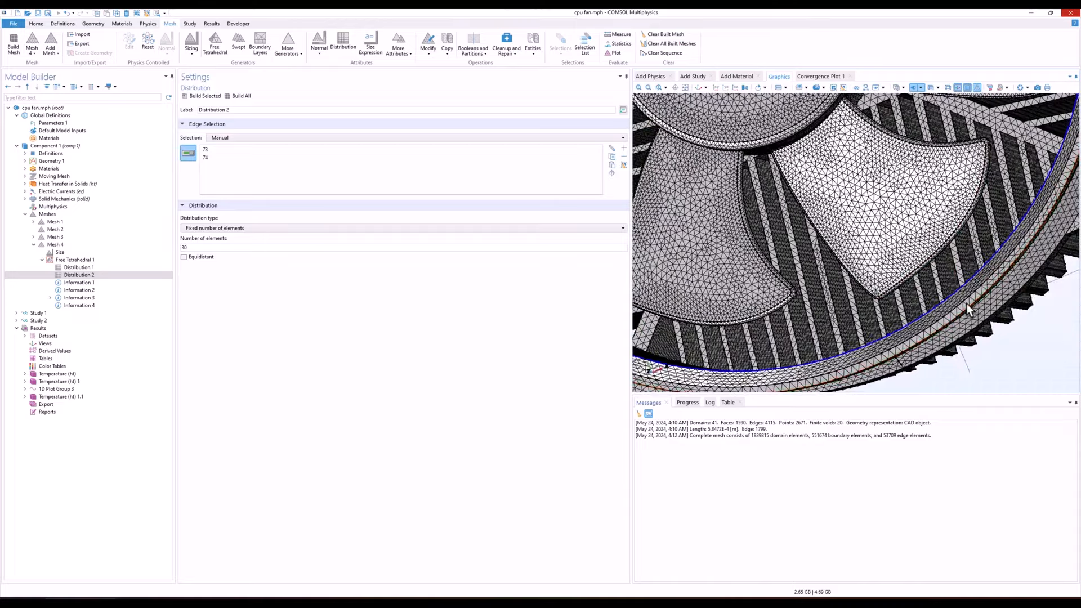
scroll(971, 311, down, 2)
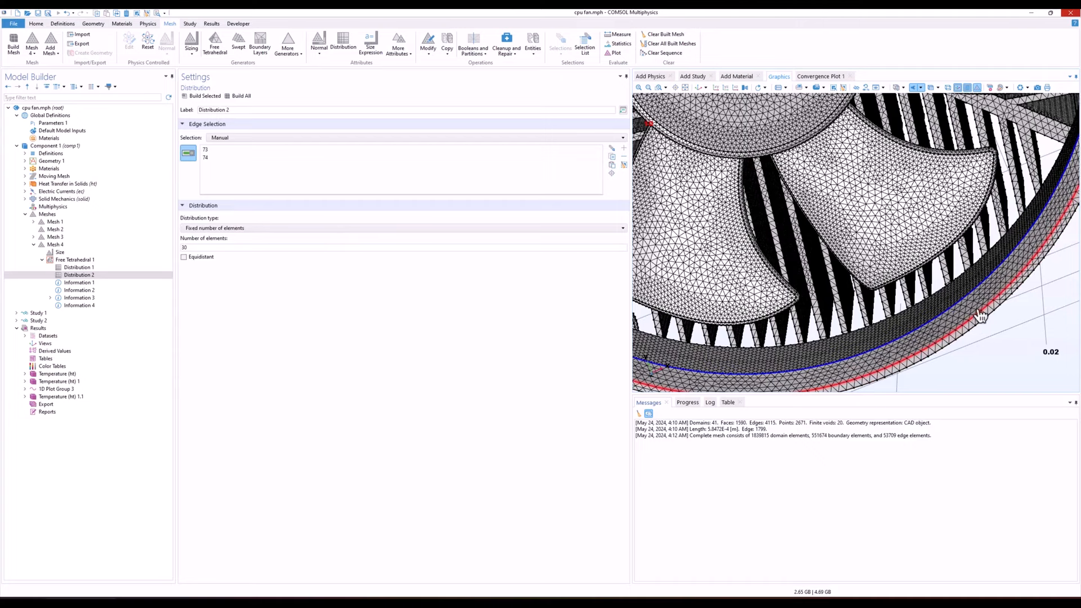
scroll(904, 262, down, 4)
drag(904, 262, 815, 216)
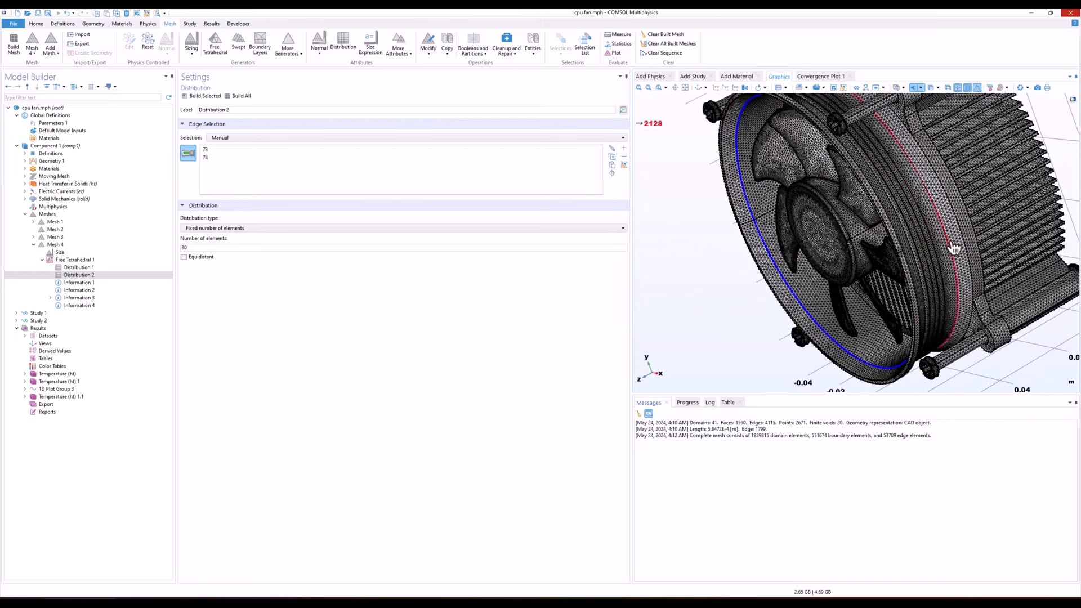
drag(832, 254, 875, 289)
click(897, 175)
scroll(875, 289, up, 5)
scroll(873, 296, down, 6)
right_drag(875, 306, 825, 260)
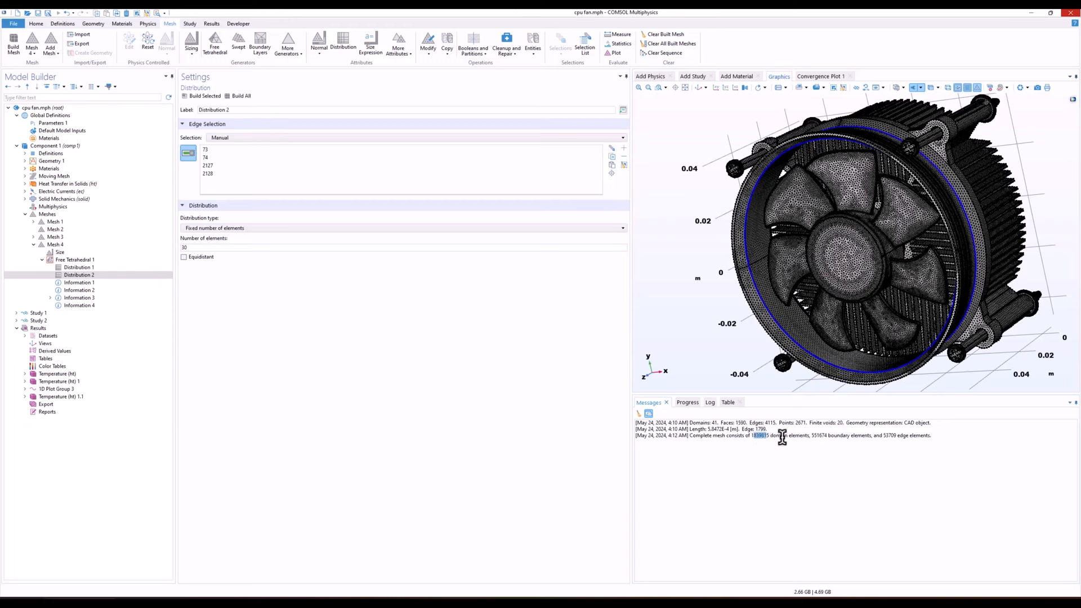
Step: Rebuild all of Mesh 4 and compare its domain, boundary and edge element counts with the previous build
click(243, 96)
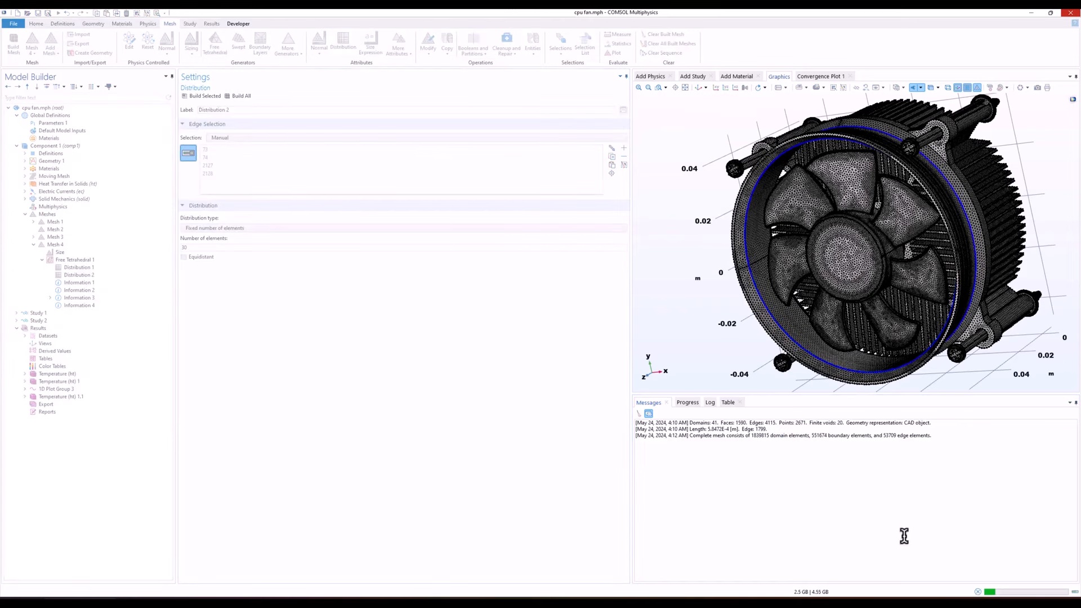
click(688, 402)
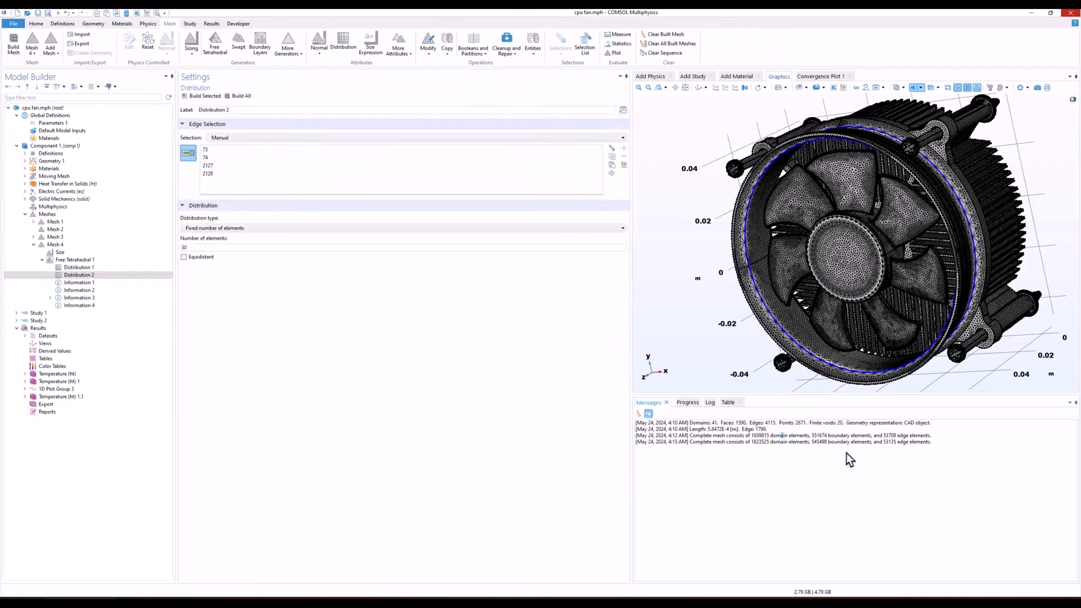
click(829, 469)
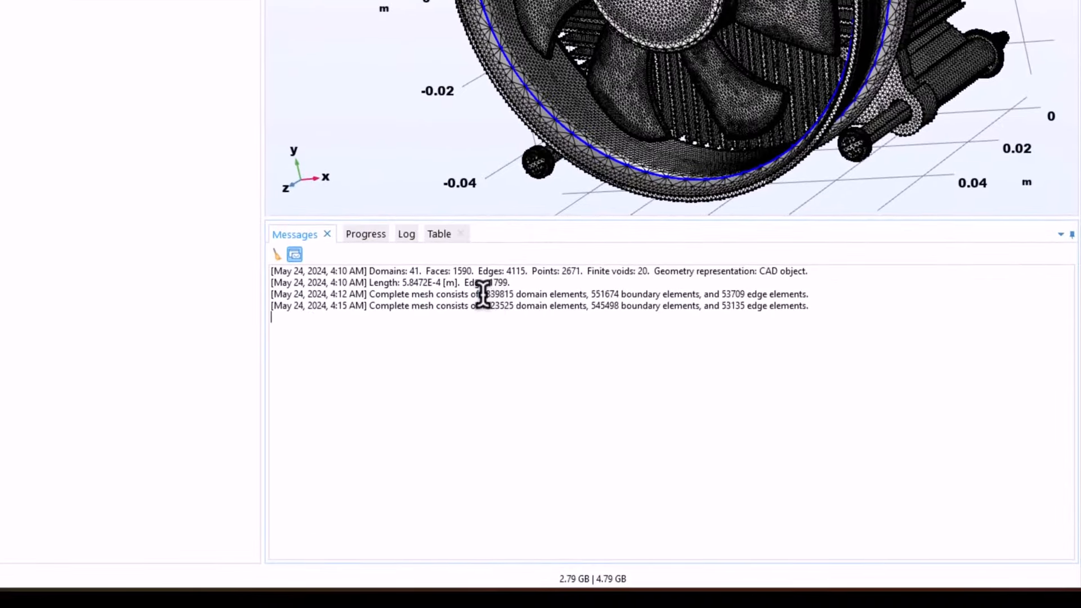
drag(483, 293, 521, 304)
drag(587, 306, 620, 306)
click(749, 306)
drag(722, 307, 745, 308)
click(764, 313)
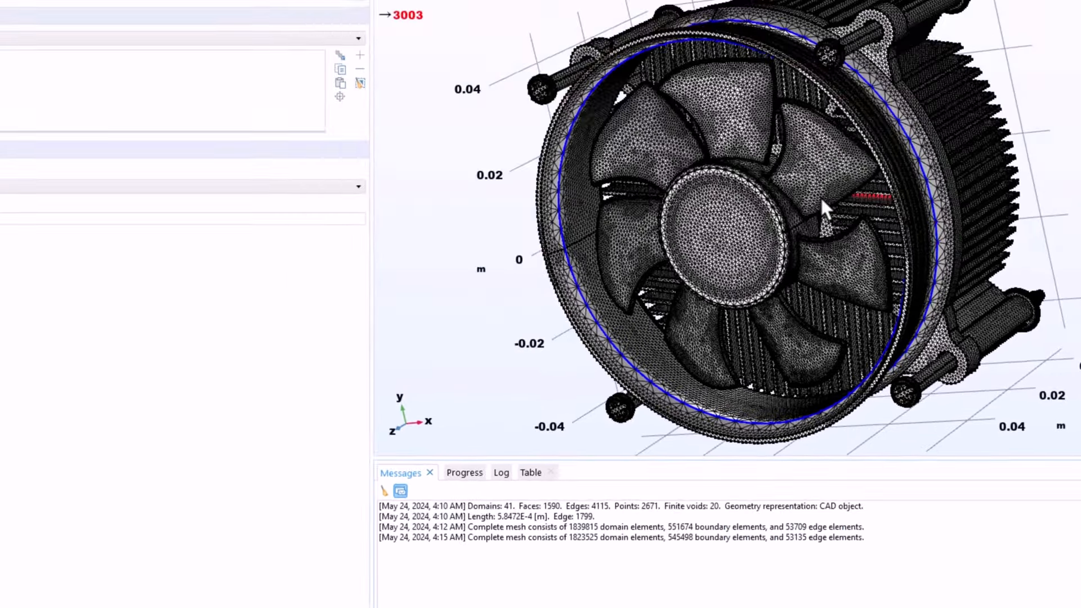
Step: Inspect the rebuilt mesh on the fan hub, housing rims and heat sink fins from several angles
middle_drag(825, 260, 780, 261)
right_drag(764, 281, 835, 291)
middle_drag(818, 331, 786, 323)
right_drag(766, 280, 816, 340)
drag(698, 302, 803, 334)
drag(885, 362, 785, 302)
middle_drag(903, 271, 919, 308)
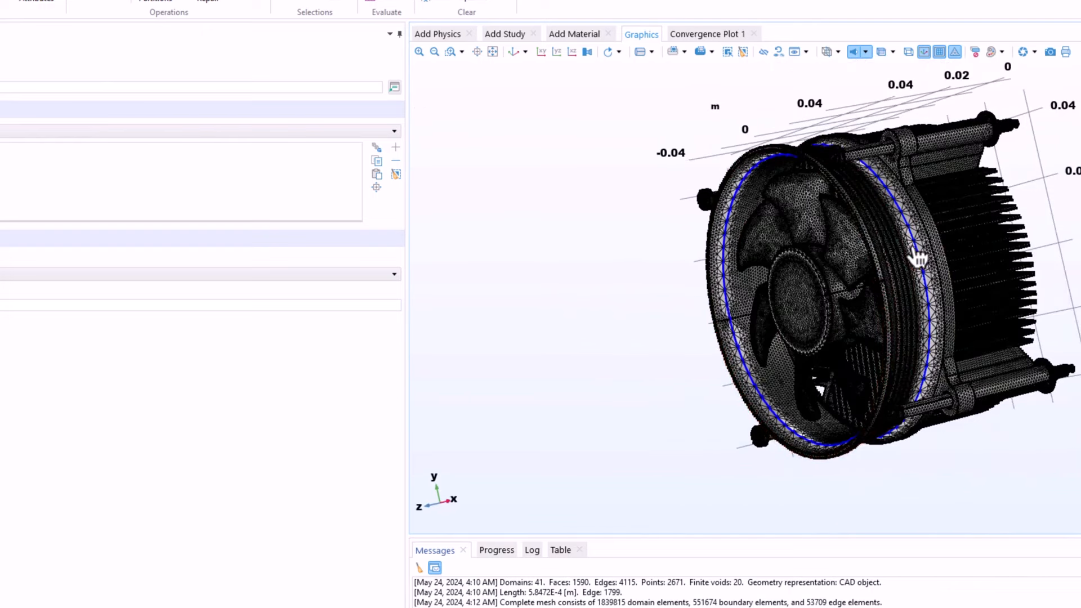
middle_drag(950, 243, 968, 293)
right_drag(965, 296, 871, 343)
drag(871, 343, 794, 362)
scroll(799, 370, up, 5)
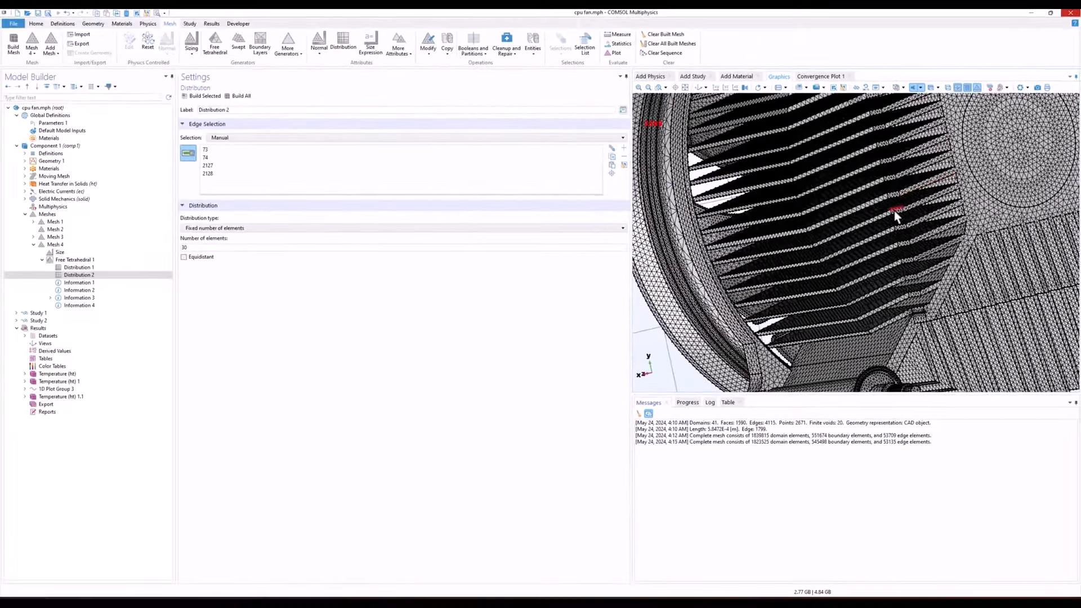
scroll(895, 216, down, 5)
drag(874, 258, 977, 172)
scroll(980, 157, down, 4)
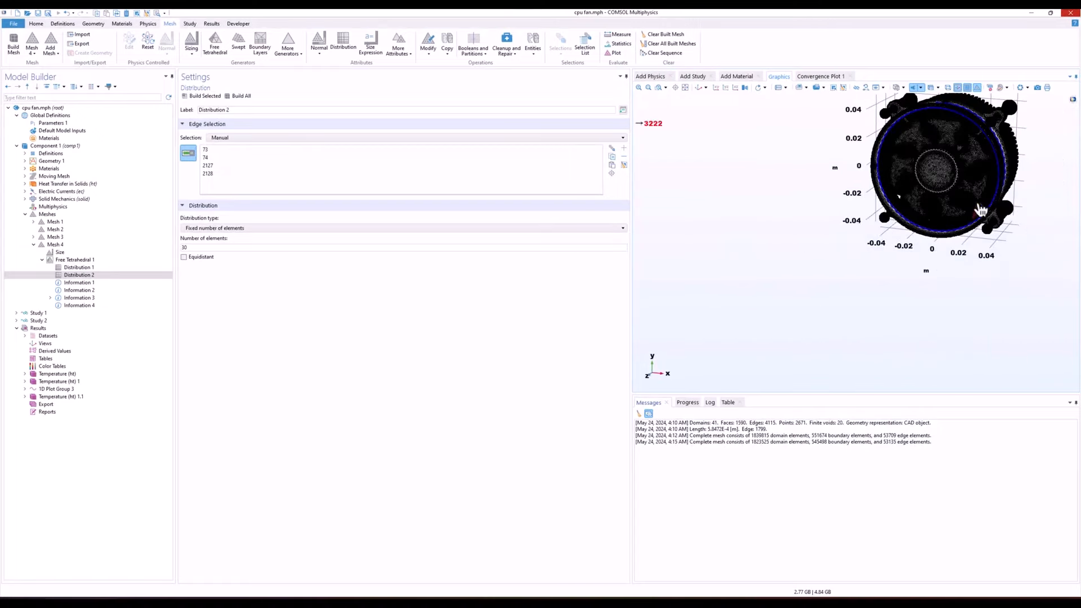
drag(980, 210, 957, 191)
right_drag(952, 194, 916, 263)
scroll(889, 229, up, 6)
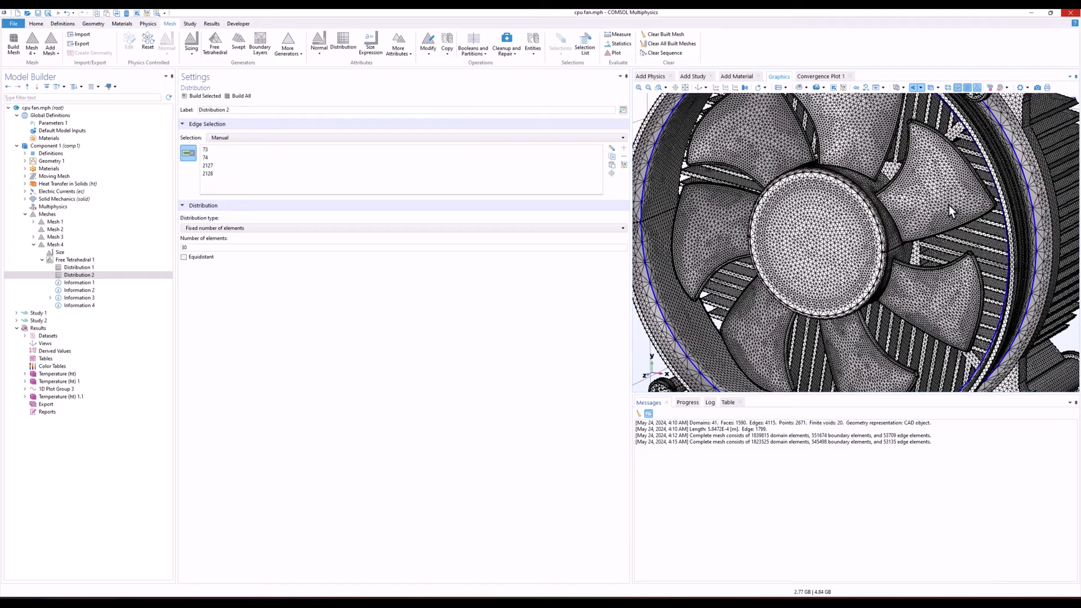
Step: Examine close up how the elements grow away from the Distribution 2 edge at the rear of the housing
right_drag(1019, 212, 918, 218)
drag(918, 219, 874, 225)
right_drag(898, 230, 868, 237)
scroll(868, 237, up, 5)
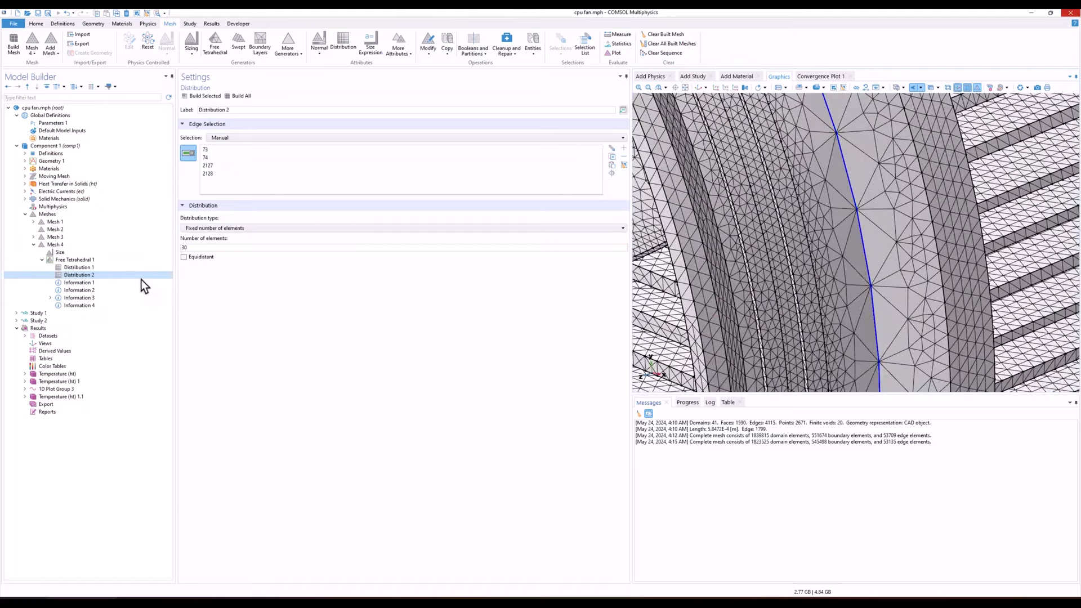
scroll(870, 209, down, 1)
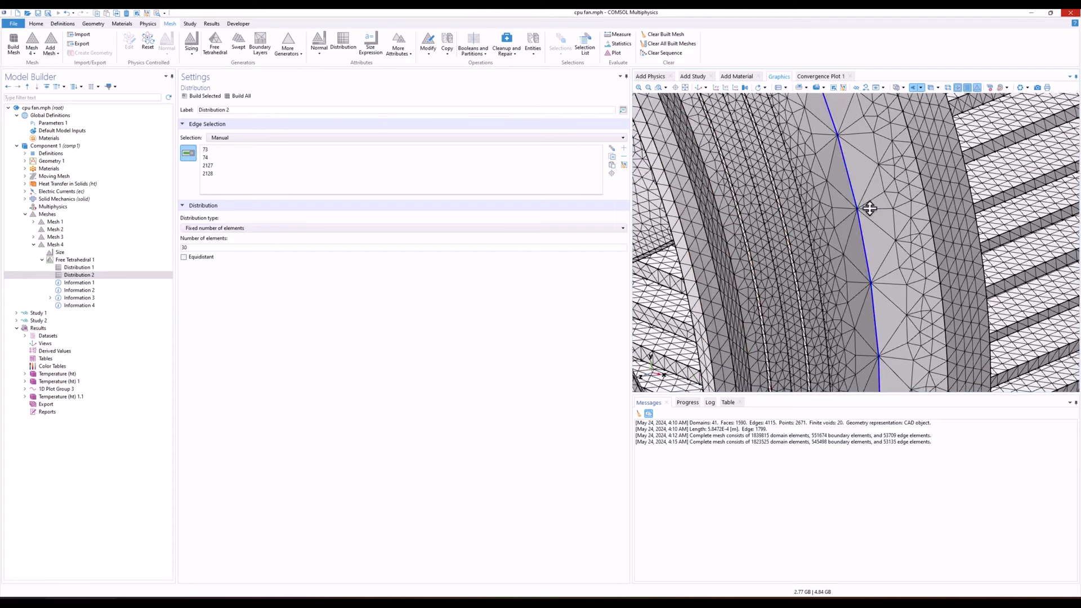
scroll(869, 208, down, 2)
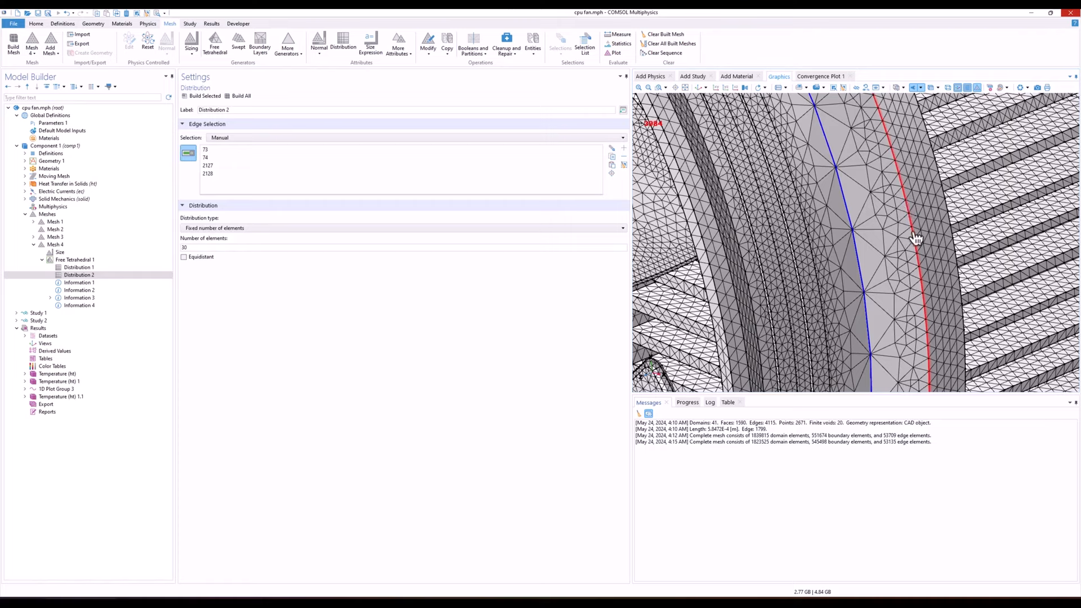
scroll(901, 243, down, 3)
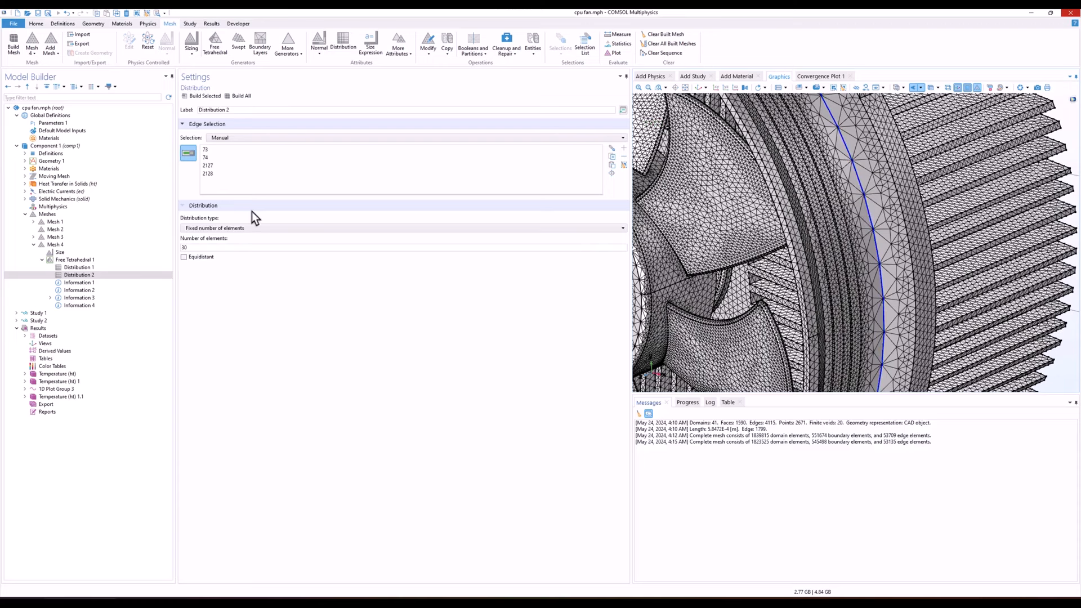
Step: Review the maximum element growth rate in Size against the number of elements in Distribution 2 and the mesh along its edges
click(104, 253)
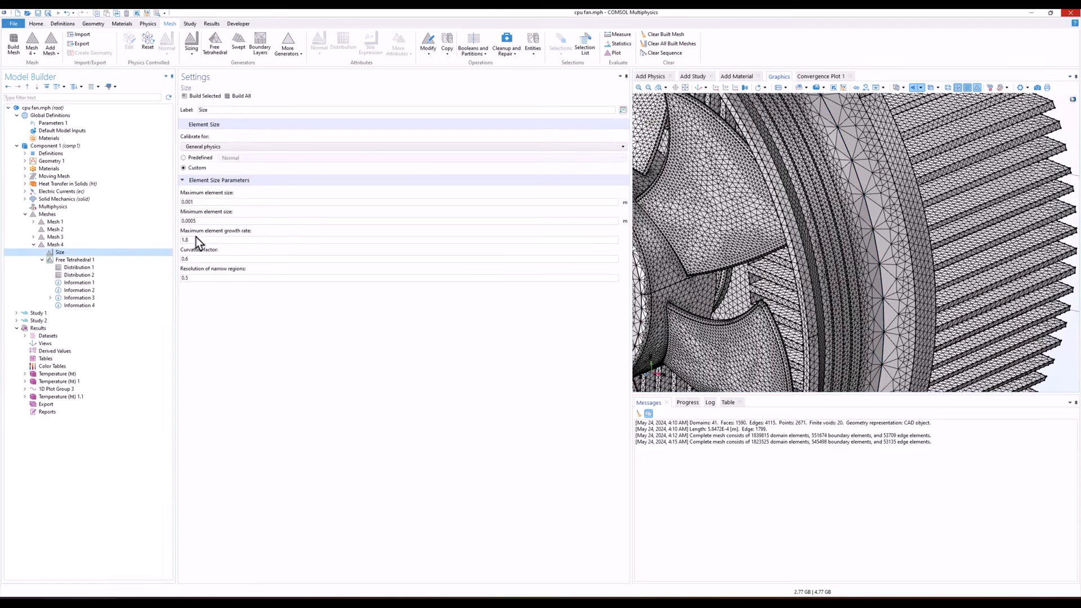
double_click(196, 239)
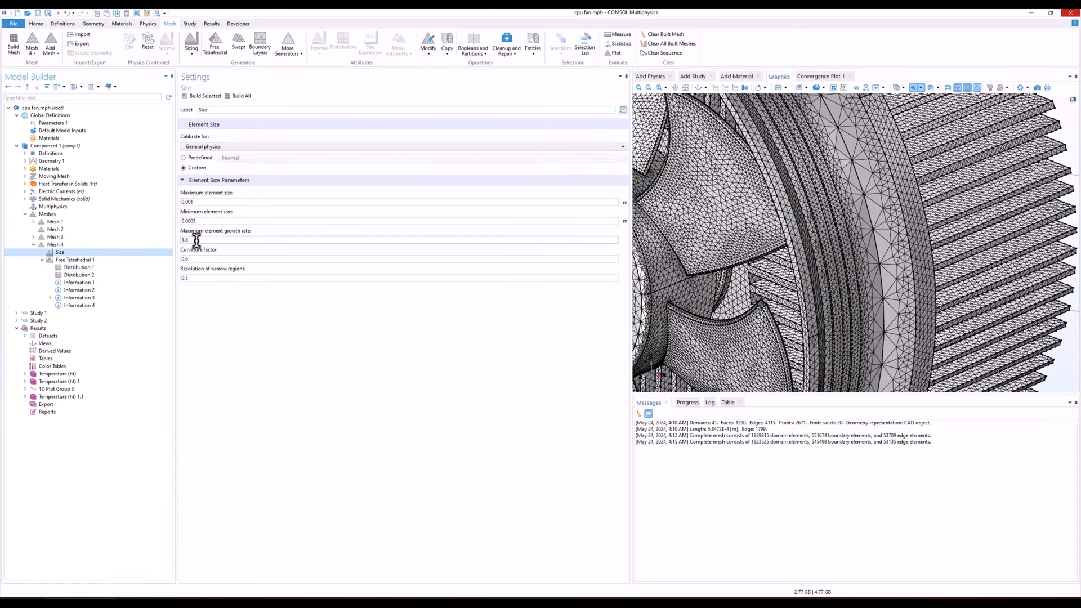
click(101, 276)
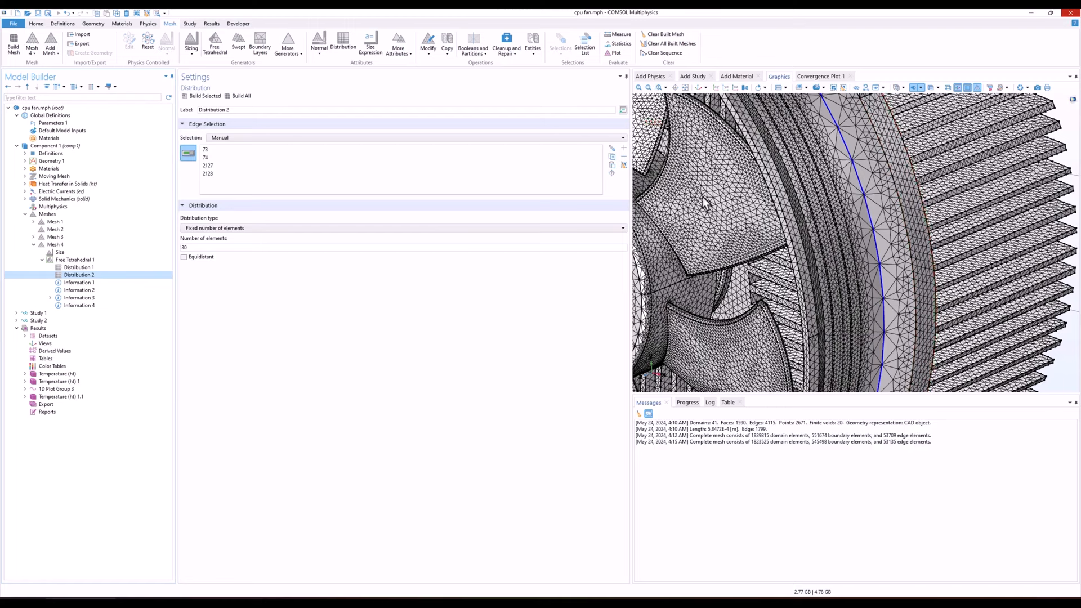
double_click(181, 248)
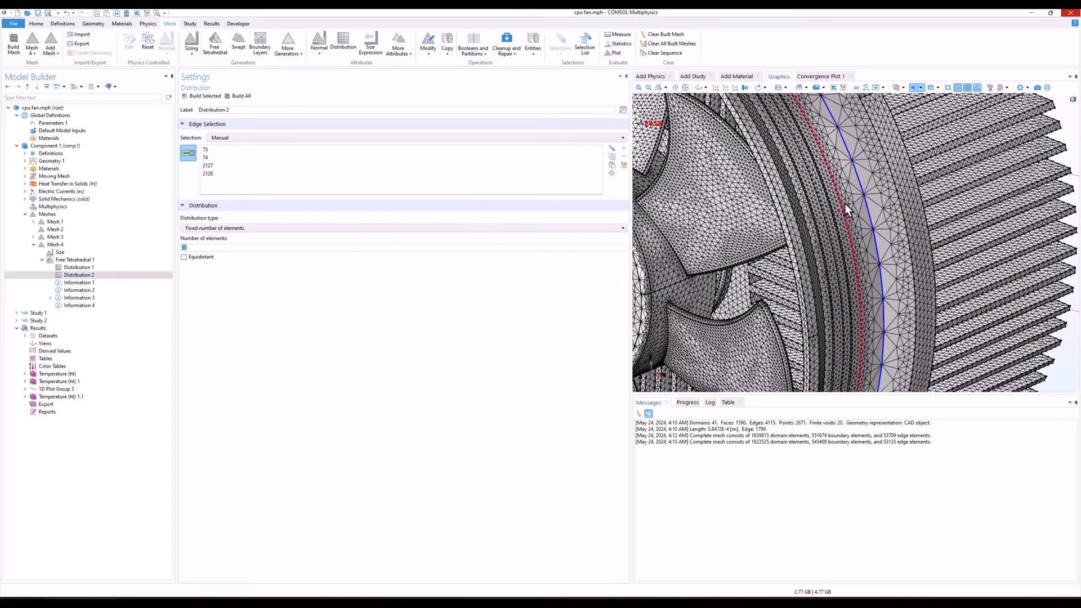
middle_drag(869, 195, 881, 296)
right_drag(854, 219, 938, 246)
drag(890, 258, 929, 250)
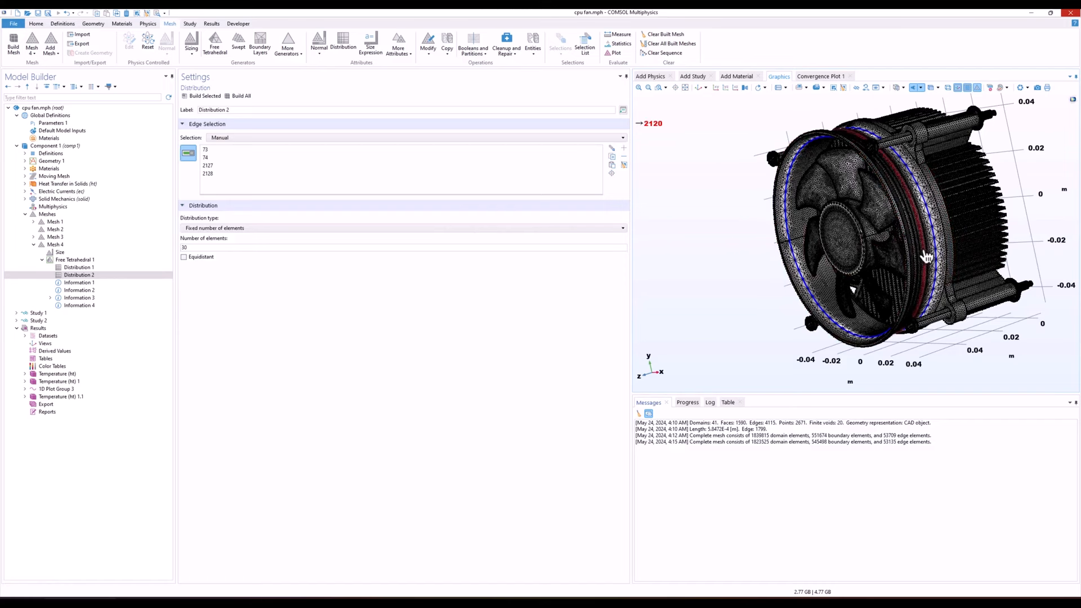
right_drag(936, 257, 913, 293)
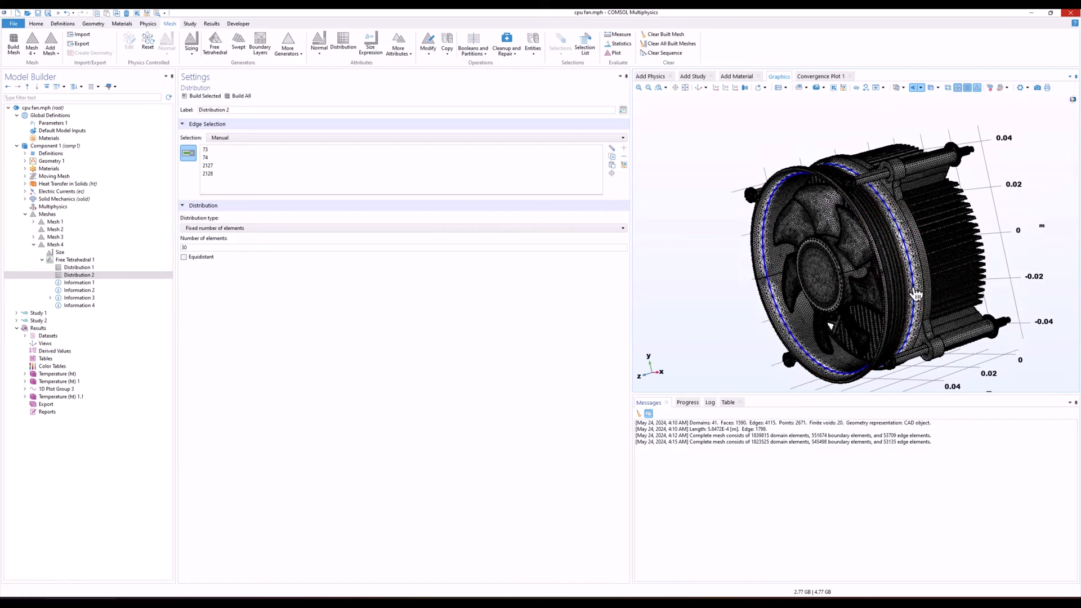
right_drag(870, 251, 870, 252)
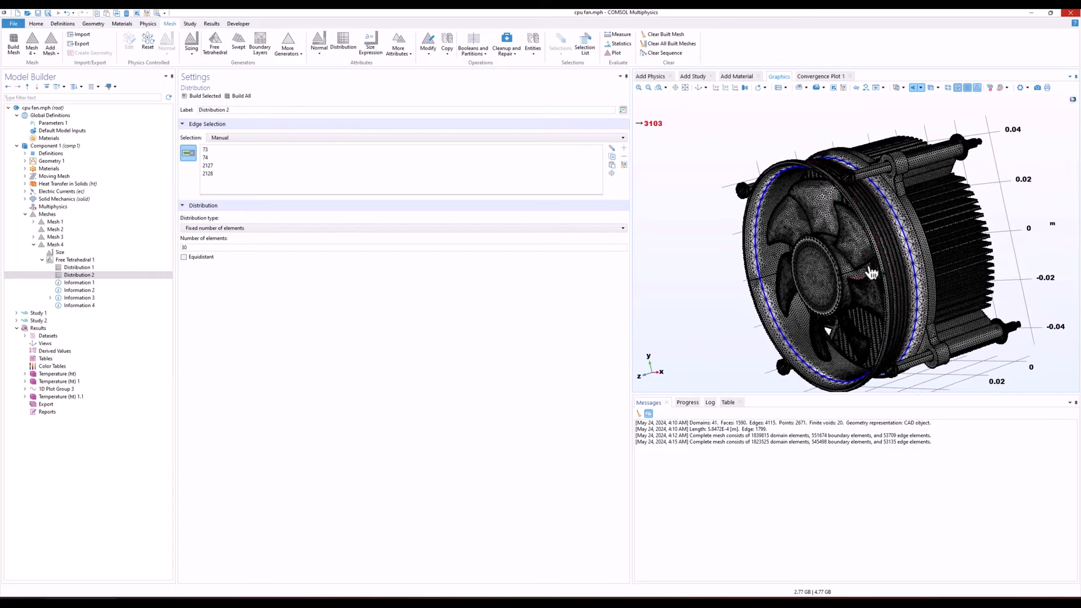
Step: Examine Mesh 4 on the fan blades, hub and housing rims close up and from several angles
mouse_move(871, 252)
mouse_down()
mouse_move(888, 255)
mouse_move(878, 262)
mouse_up()
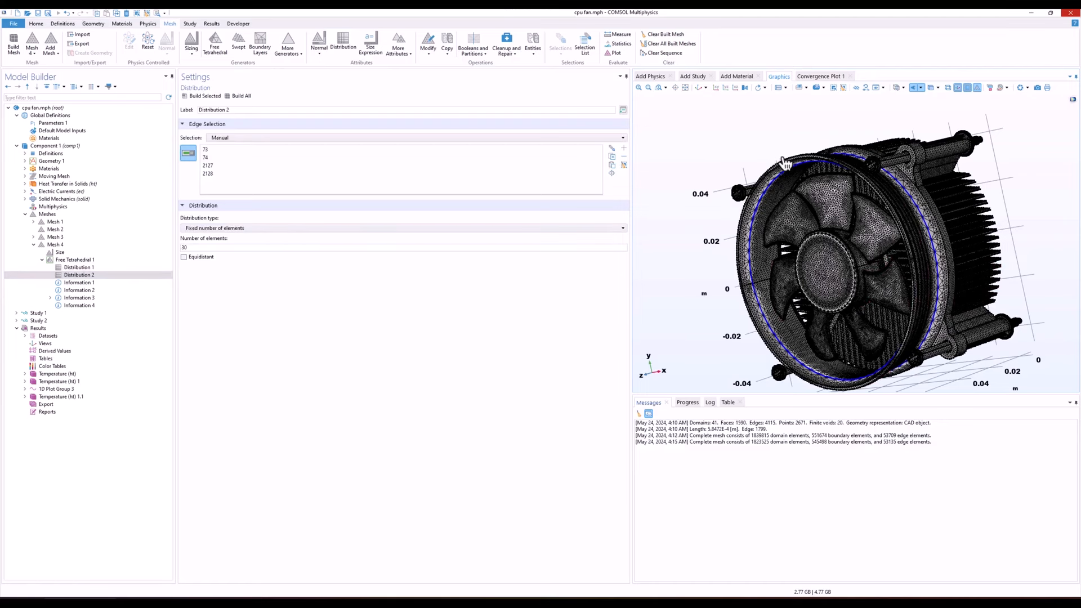
right_drag(842, 275, 829, 248)
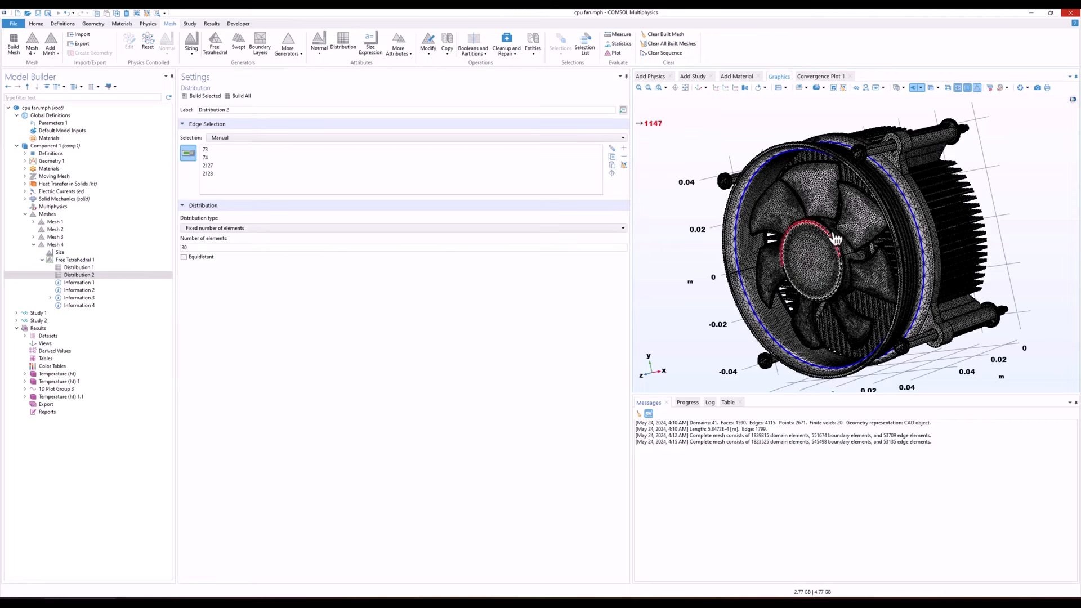
scroll(836, 231, up, 5)
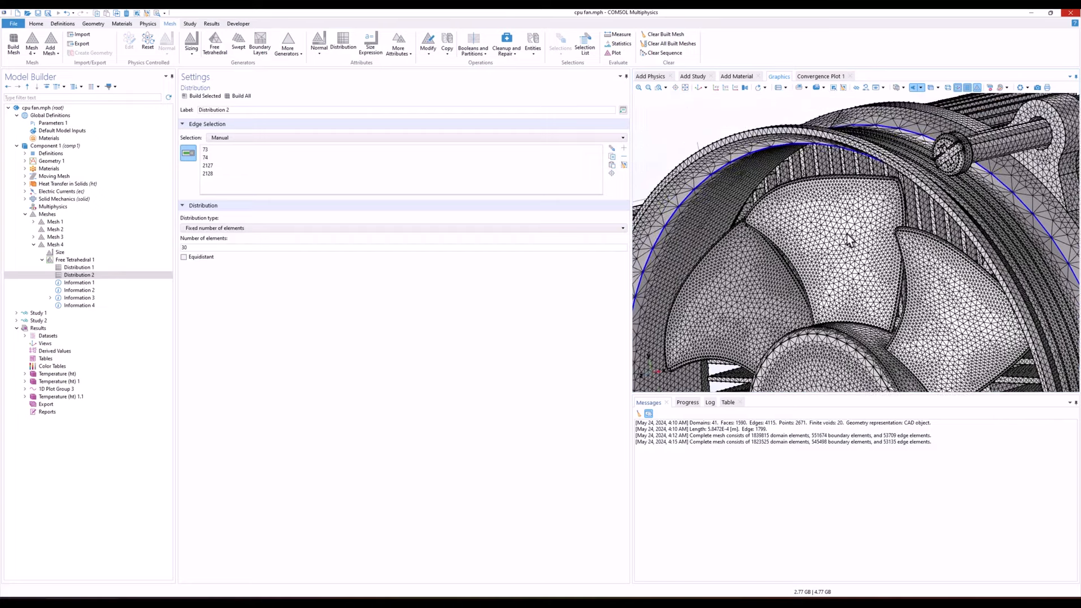
scroll(848, 191, up, 5)
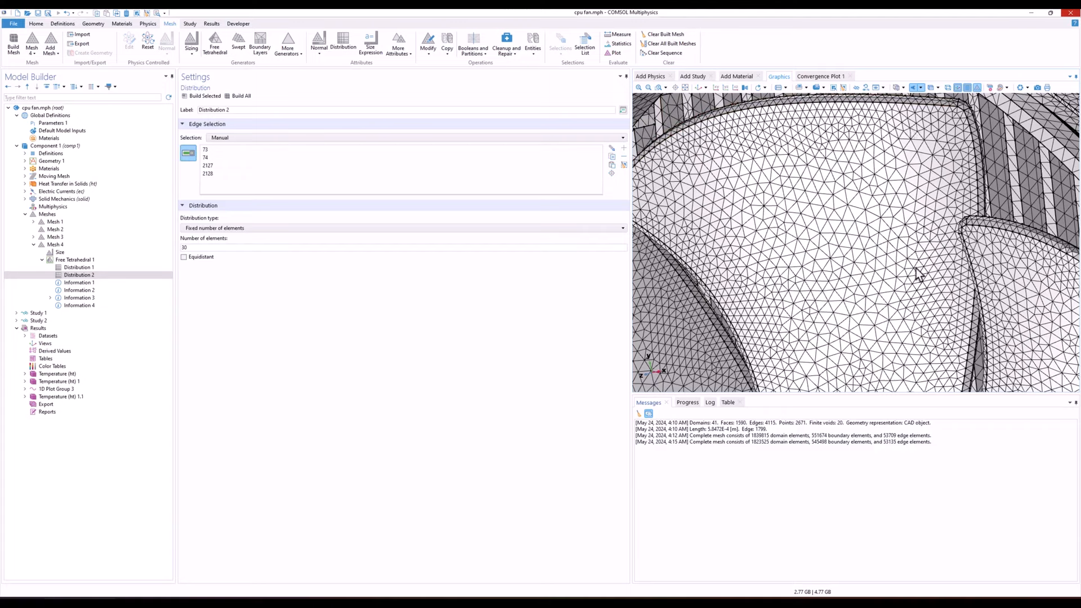
scroll(913, 208, down, 8)
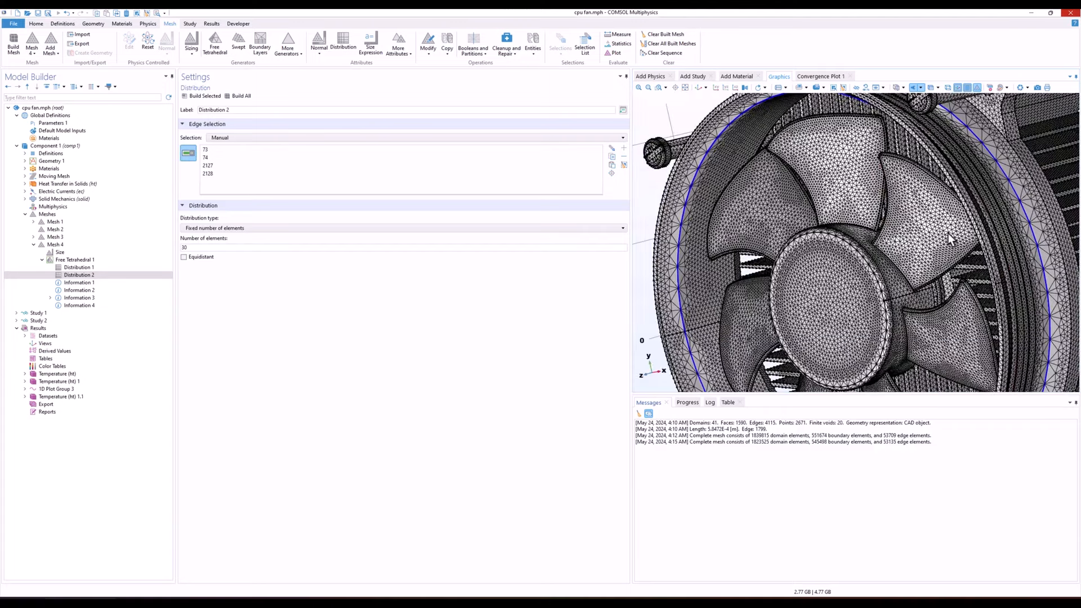
middle_drag(948, 233, 583, 248)
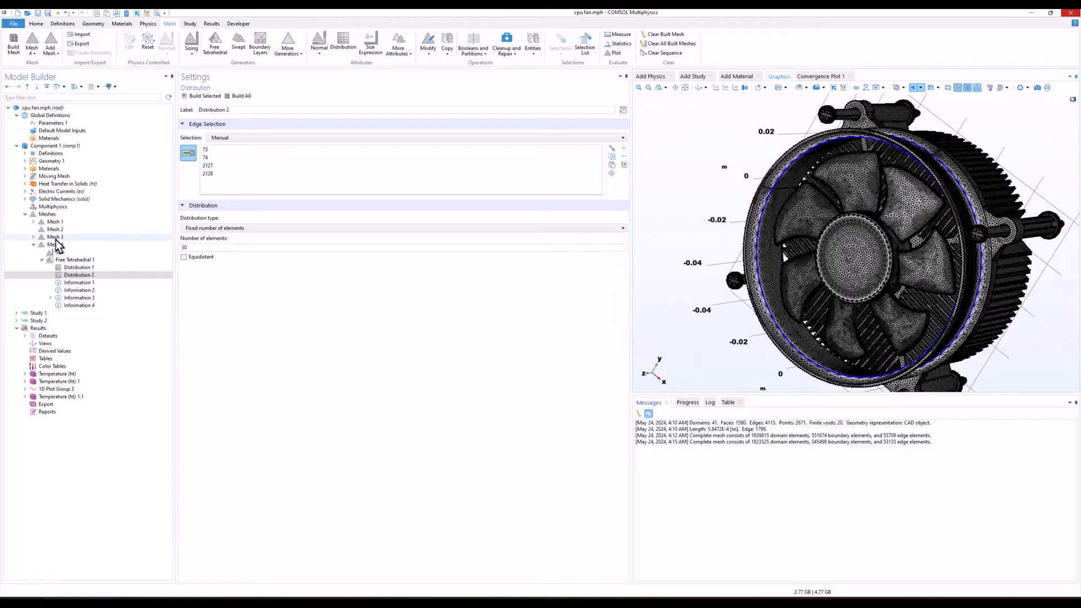
Step: Compare the mesh density of Mesh 3 and Mesh 4 on the whole fan assembly
click(56, 237)
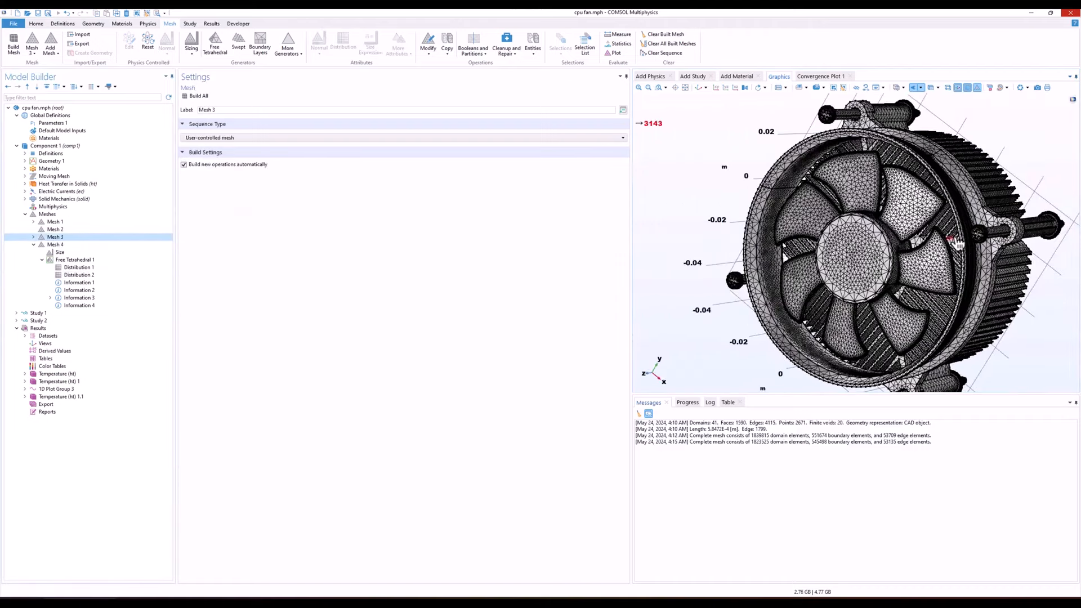
scroll(953, 227, down, 2)
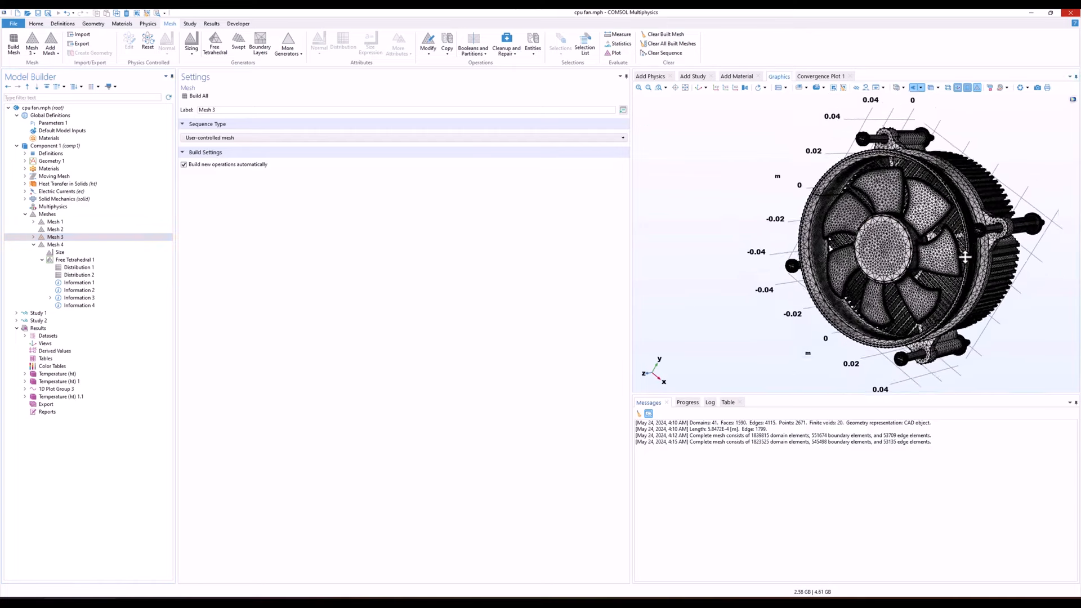
right_drag(966, 256, 952, 260)
drag(953, 259, 747, 270)
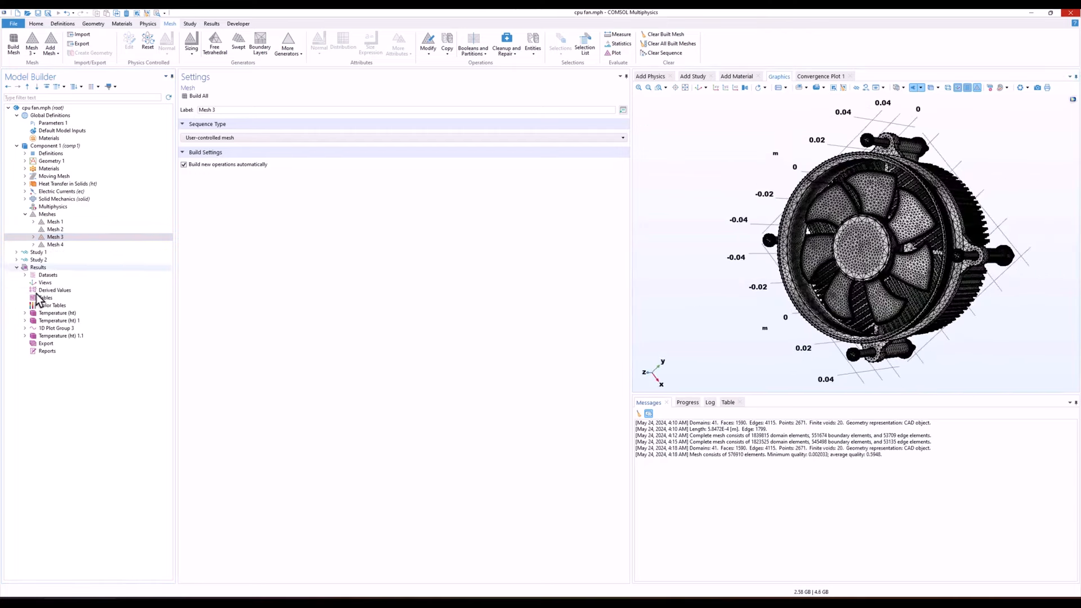
click(71, 245)
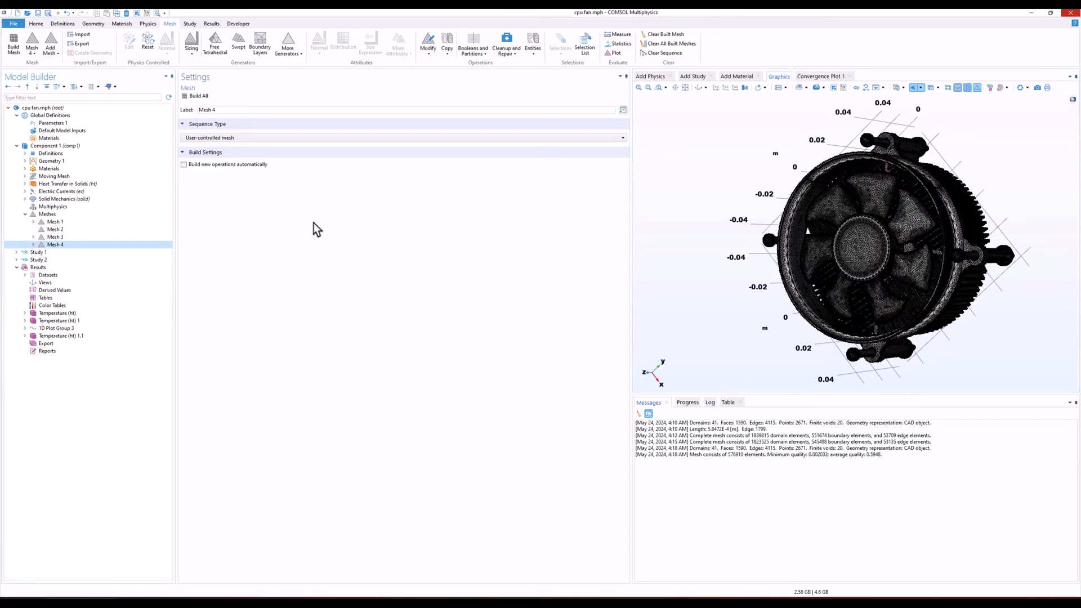
Step: Show the mesh statistics of Mesh 1 and check its element count
click(79, 222)
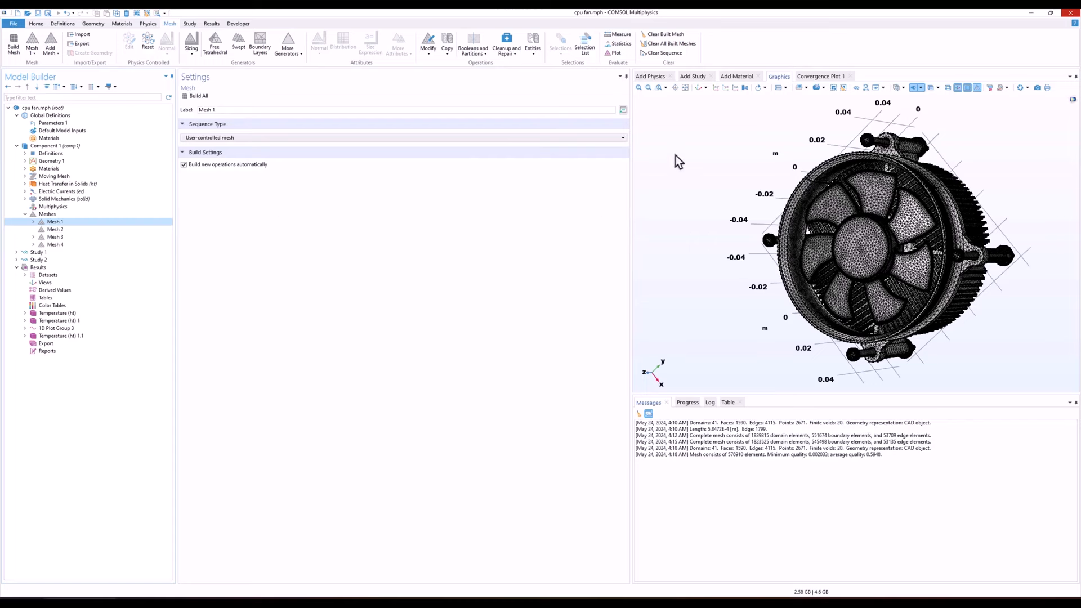
click(628, 45)
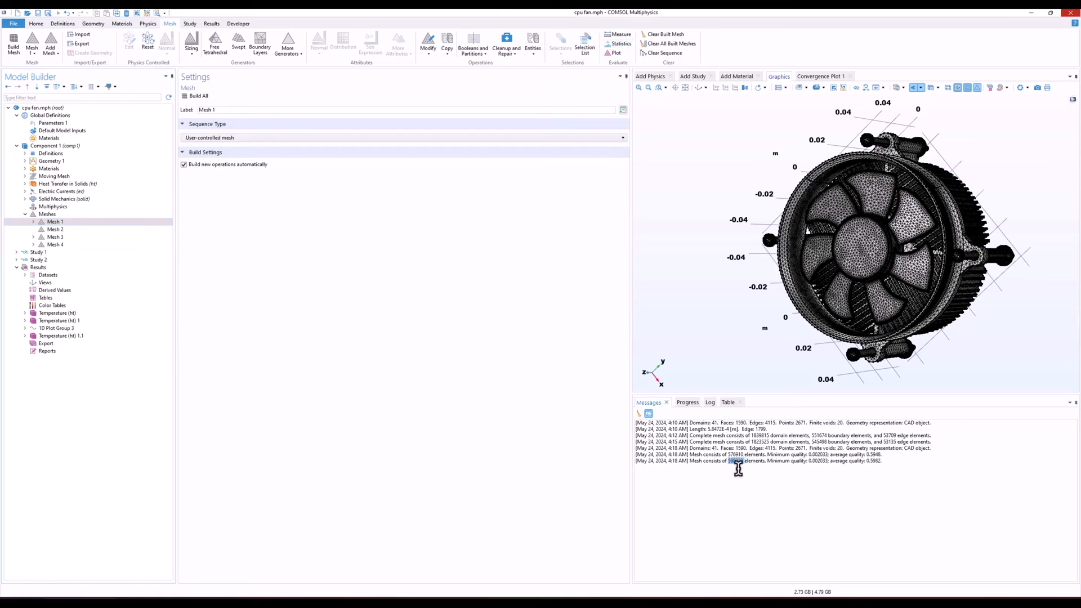
click(753, 480)
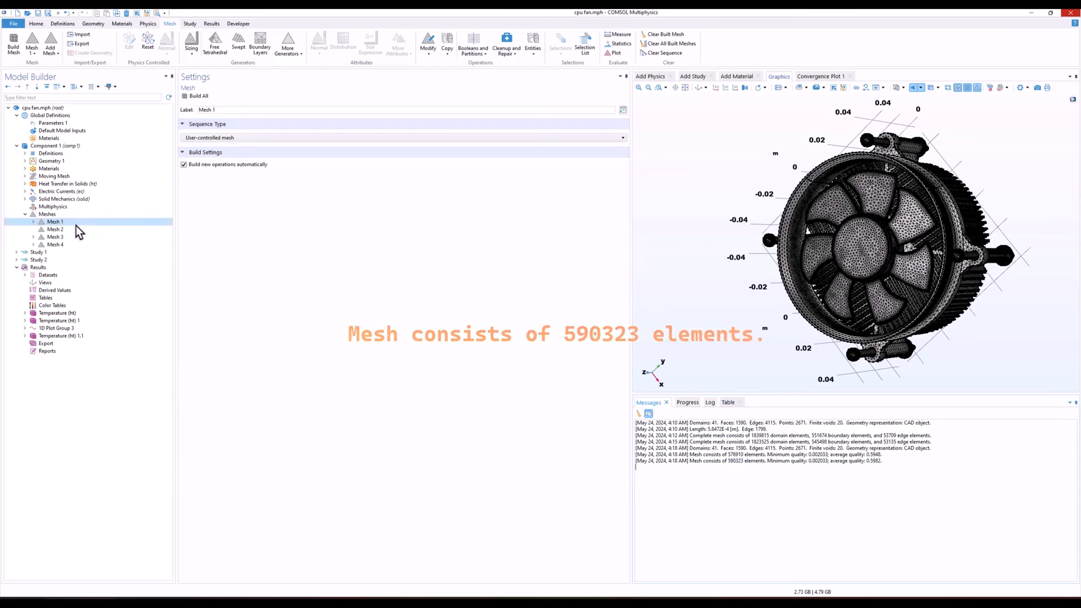
Step: Show the mesh statistics of Mesh 3 and Mesh 4 and compare their element counts
click(69, 237)
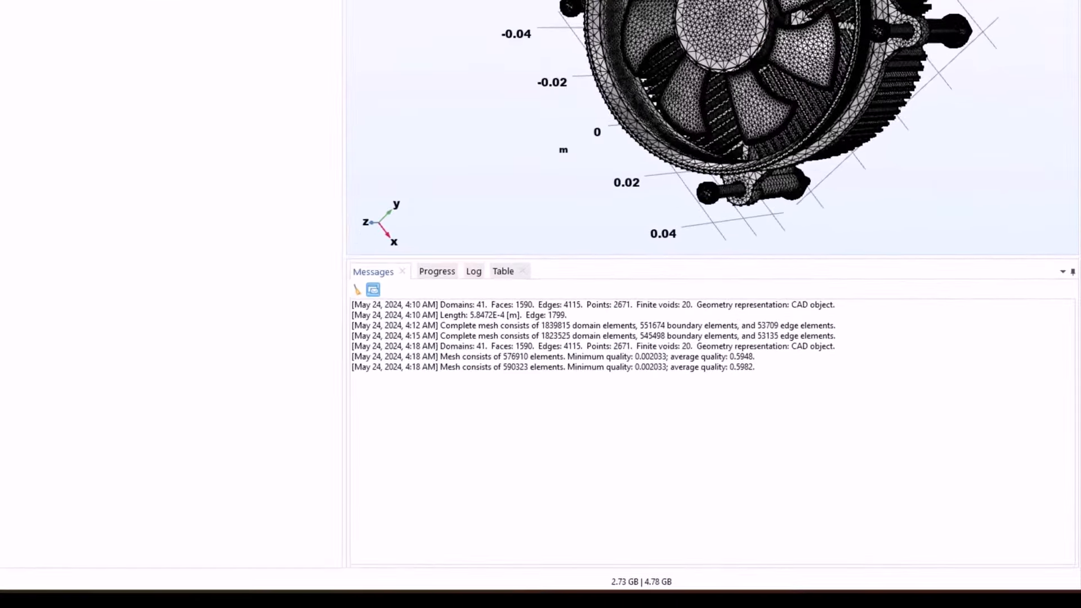
drag(493, 363, 510, 367)
click(499, 378)
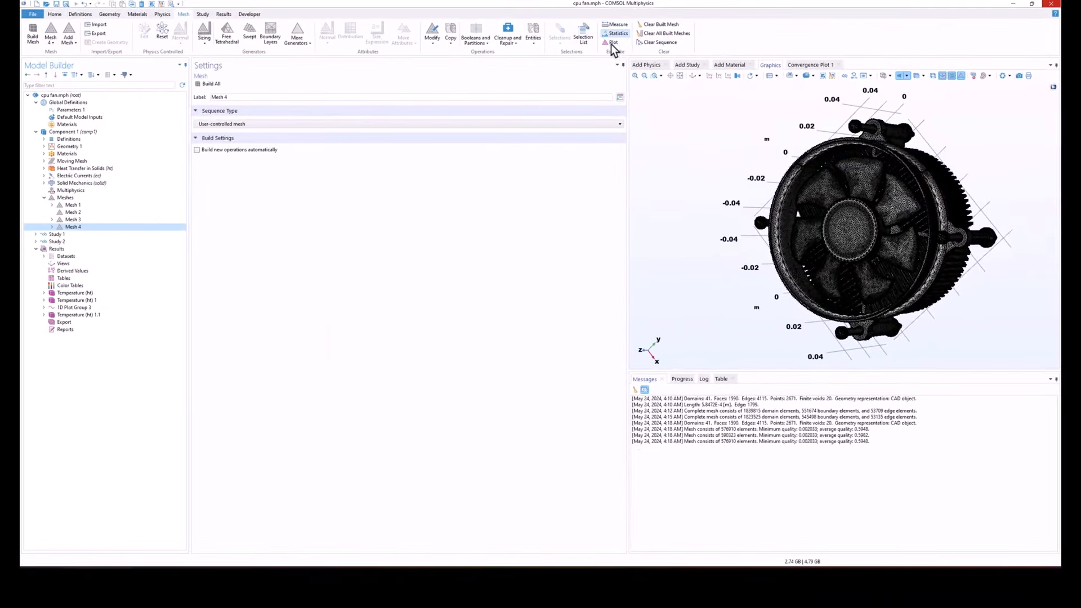
click(619, 34)
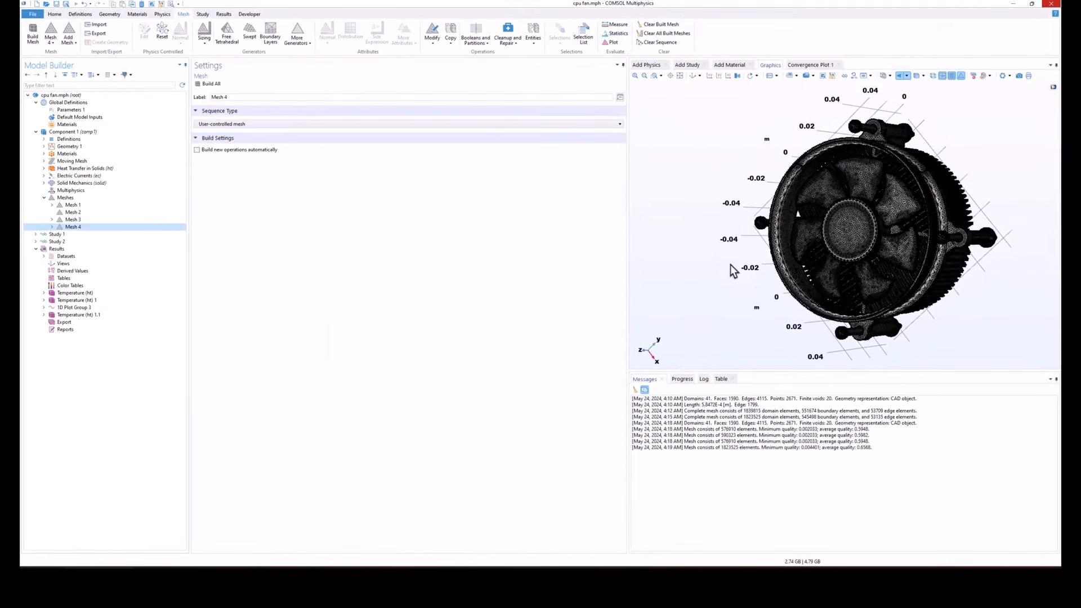
mouse_move(727, 448)
mouse_down()
mouse_move(745, 448)
mouse_move(745, 439)
mouse_up()
click(743, 454)
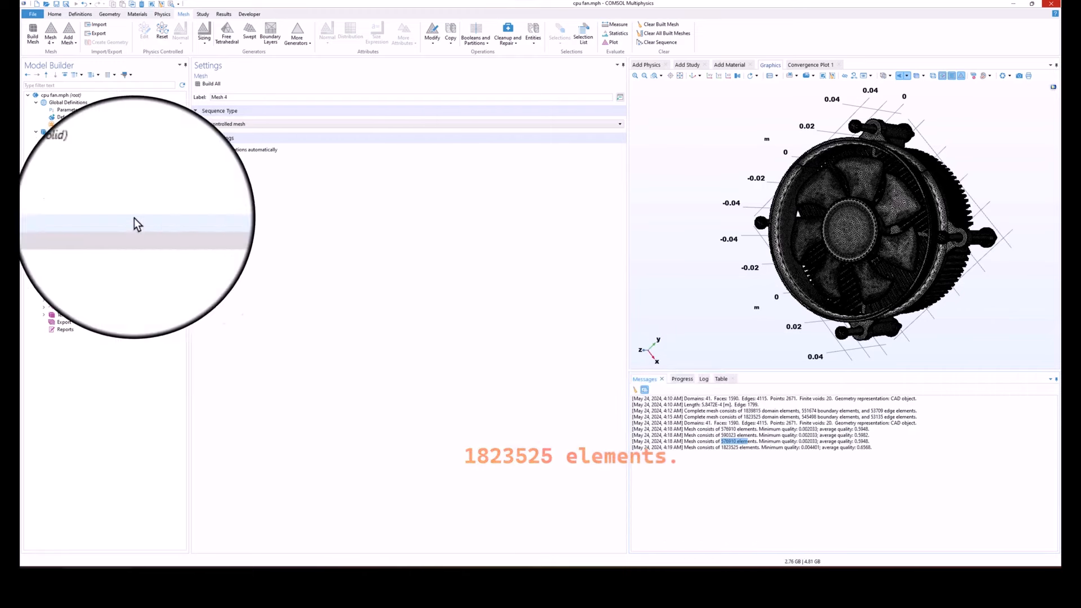
Step: Review the Distribution 1 settings of Mesh 3 and the mesh around its edge on the fan hub
click(83, 219)
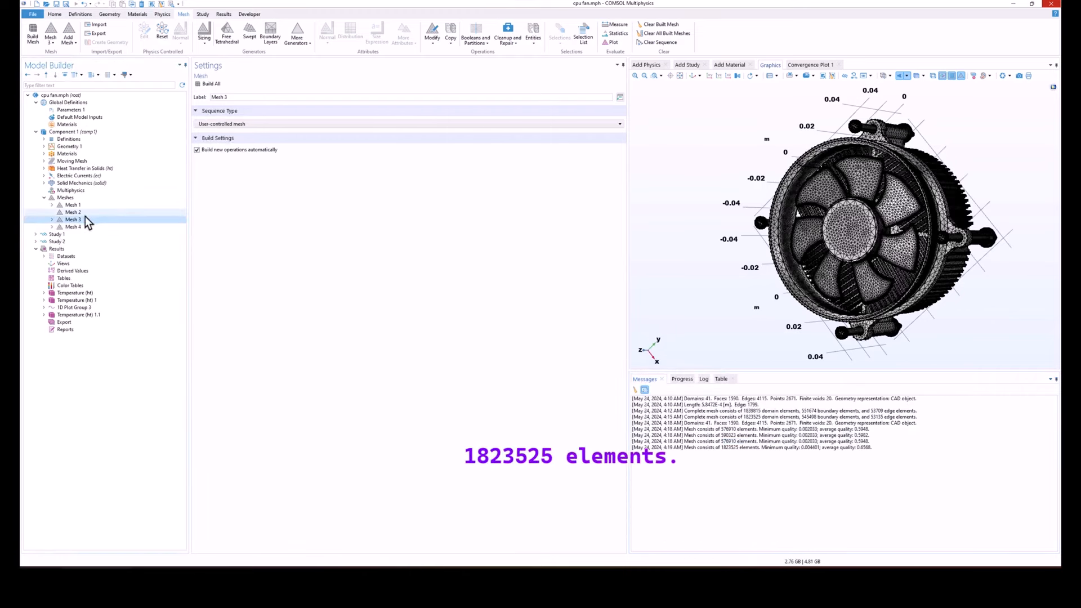
scroll(930, 226, down, 3)
drag(929, 225, 881, 280)
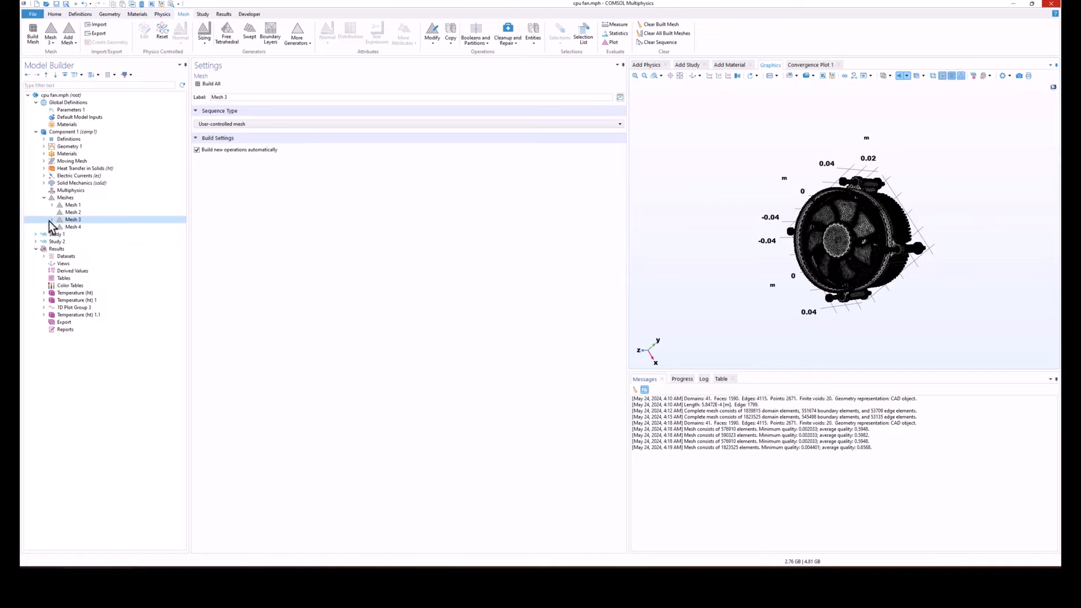
click(51, 220)
click(95, 241)
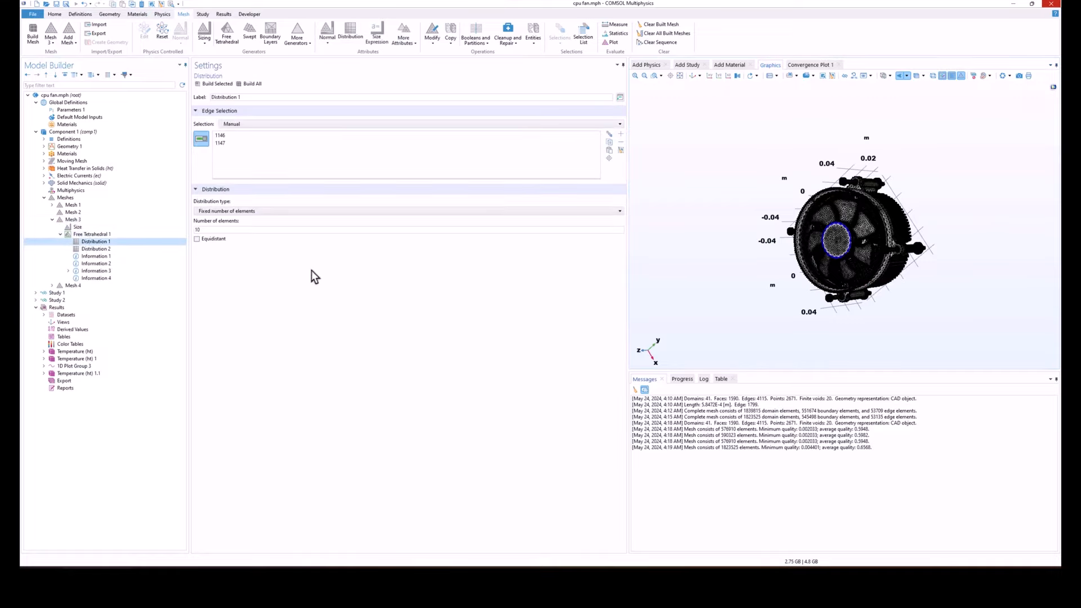
scroll(844, 214, up, 5)
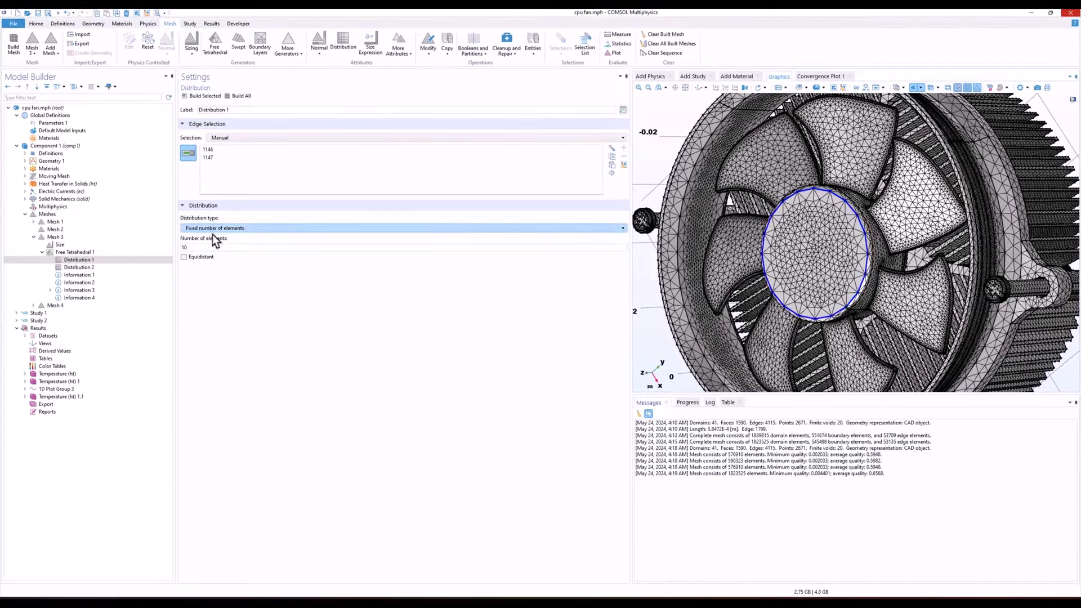
Step: Review the Distribution 2 settings of Mesh 3 and the mesh along its housing rim edges
click(82, 267)
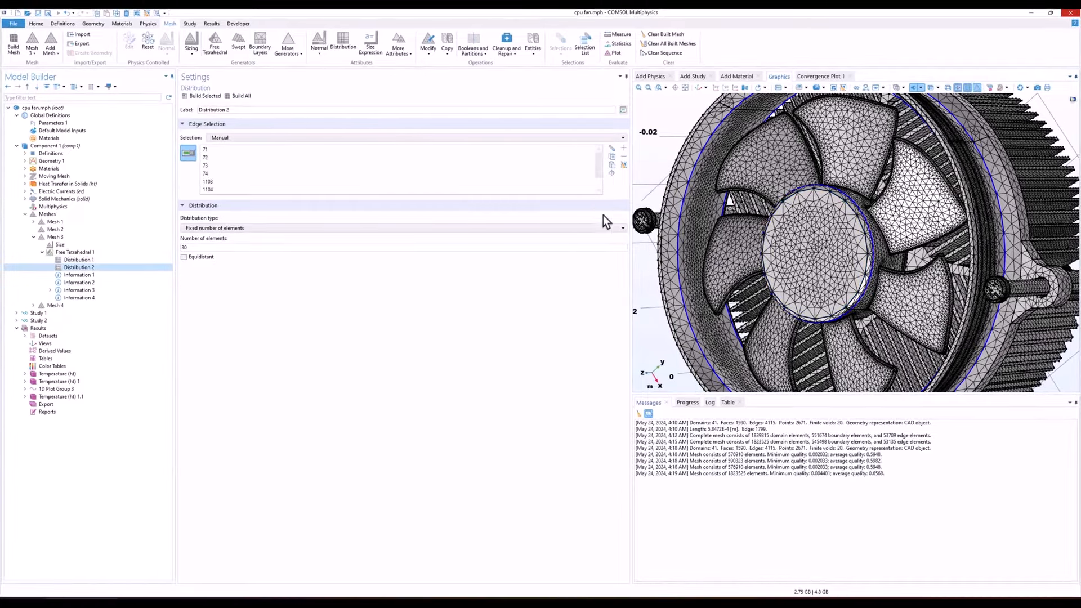
scroll(761, 265, down, 5)
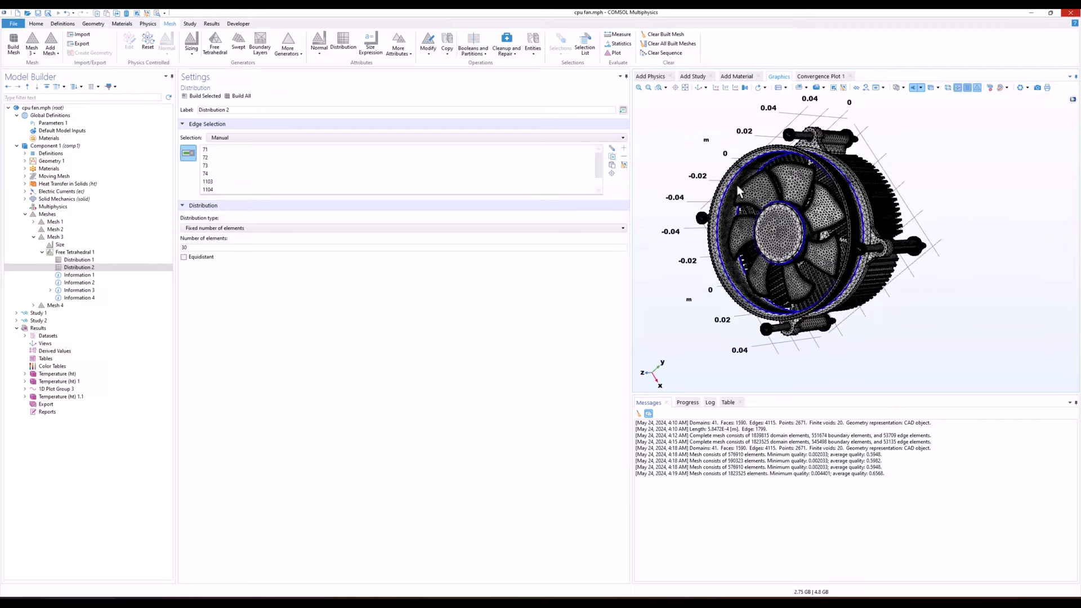
scroll(741, 194, up, 5)
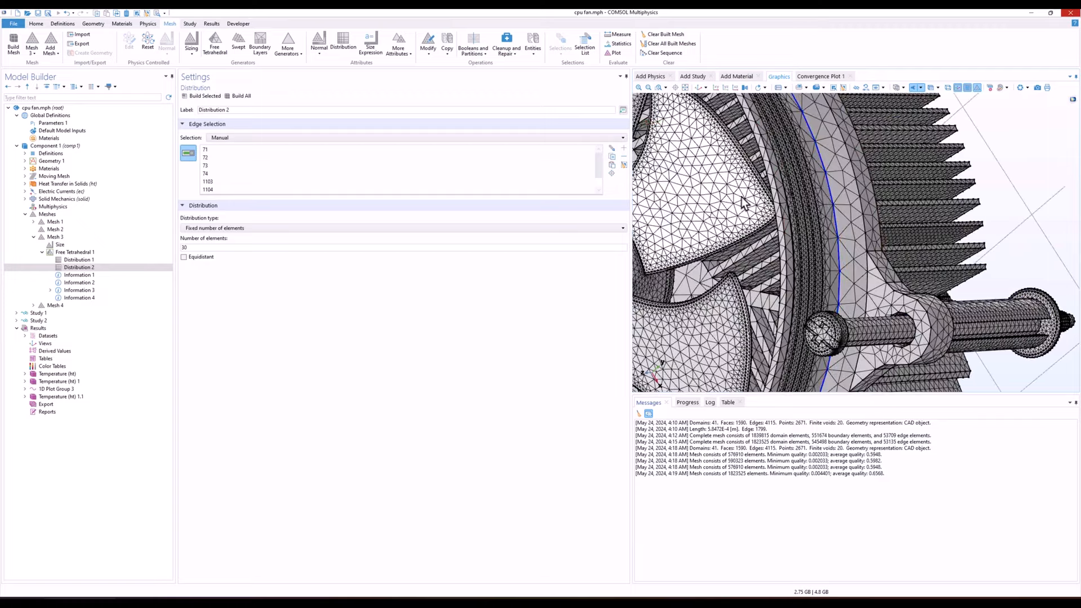
scroll(742, 197, down, 3)
right_drag(707, 198, 856, 271)
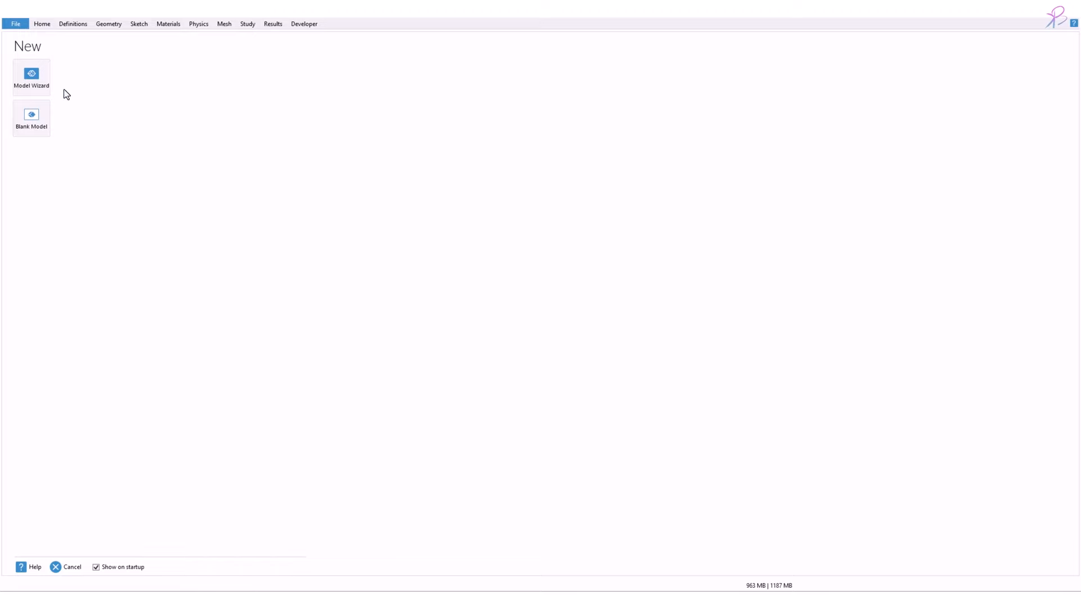
Step: Create a new blank model without saving the untitled one, and add a 2D component to it
click(38, 119)
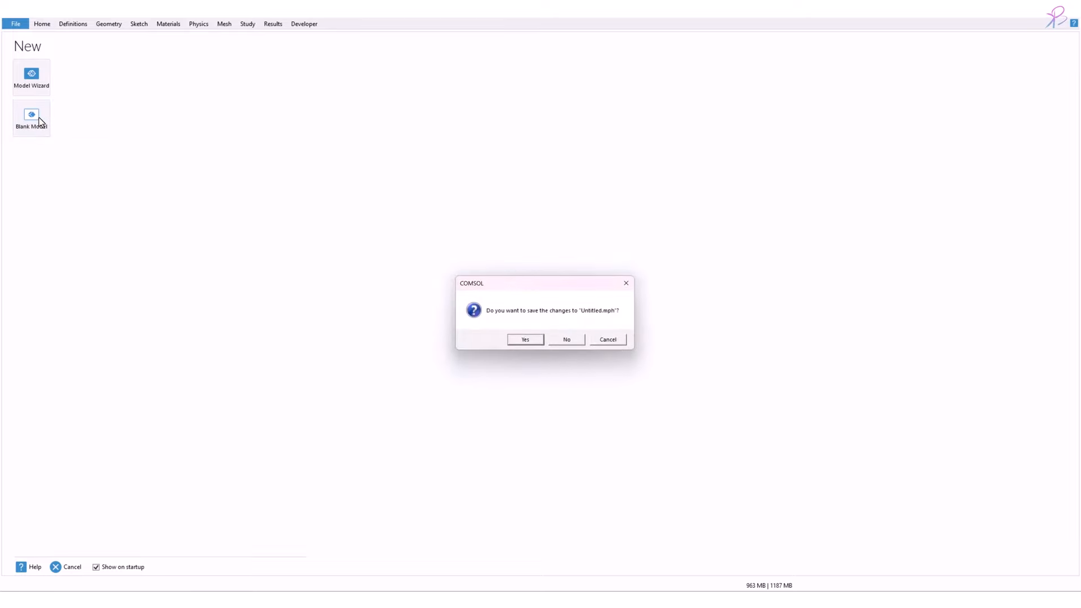
click(562, 340)
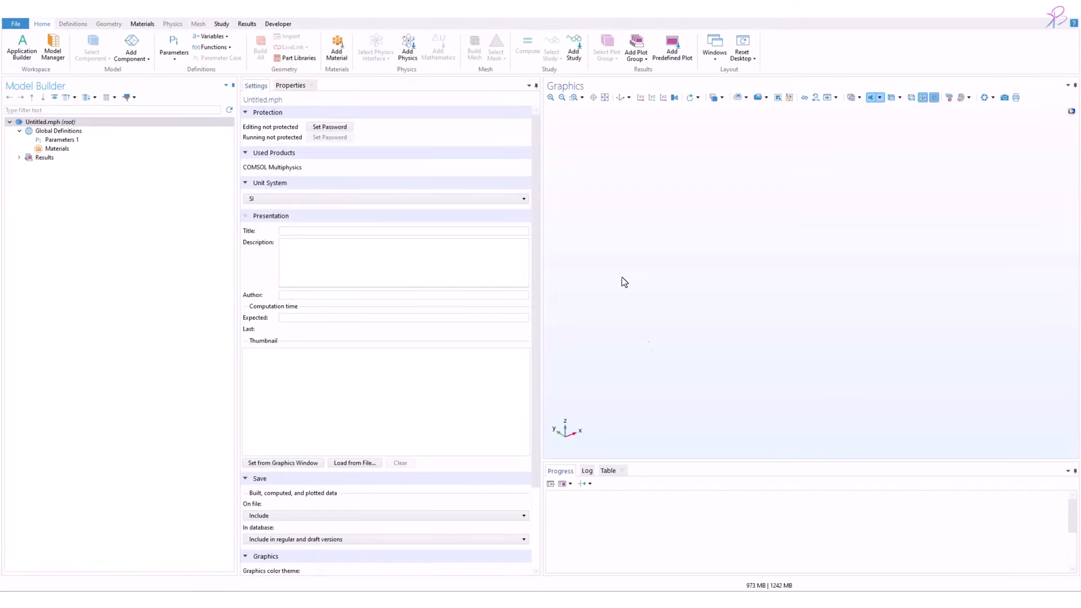
click(146, 61)
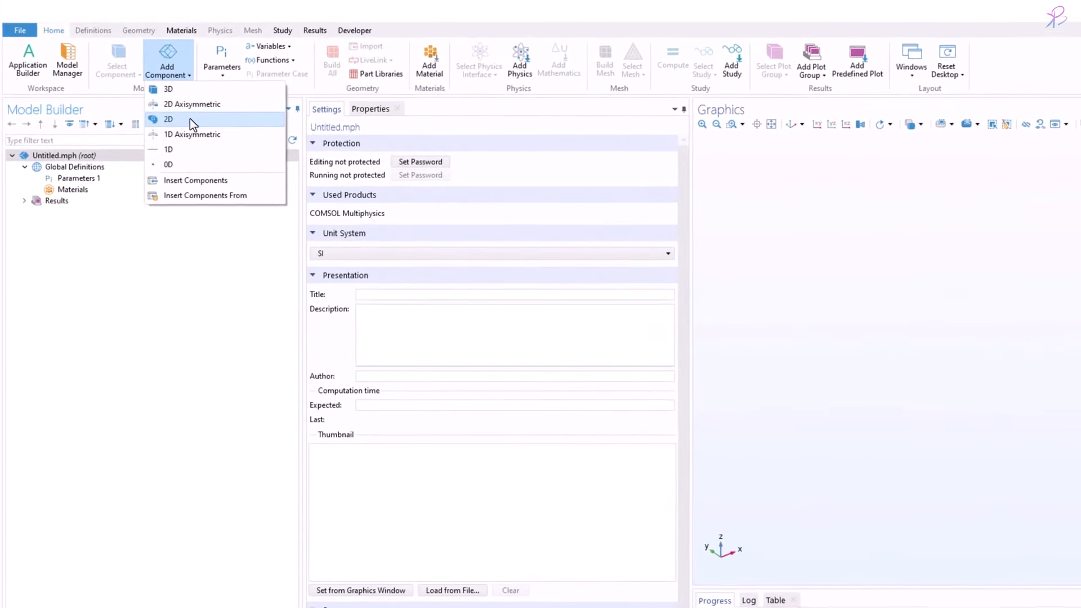
click(179, 120)
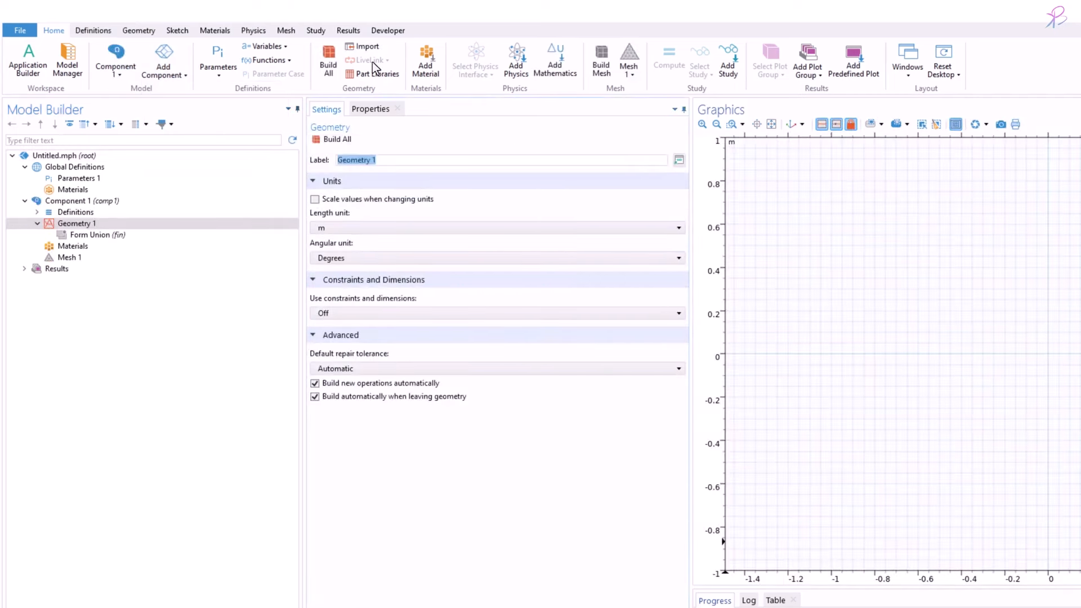
Step: Sketch a rectangle 0.4 m wide and 1.1 m high with its lower-left corner at (-0.4, -0.8)
click(145, 32)
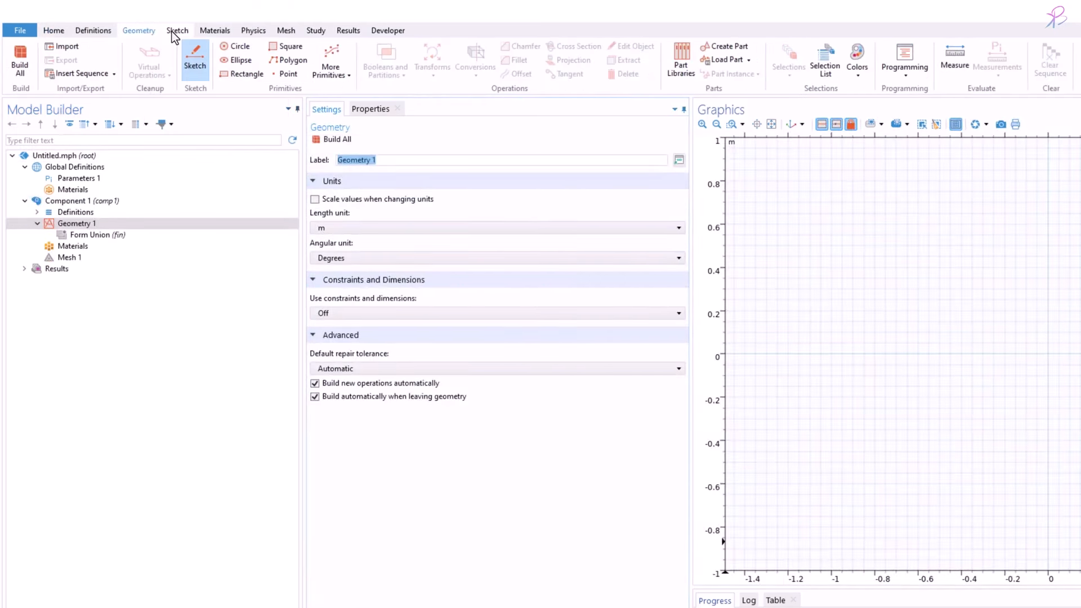
click(171, 31)
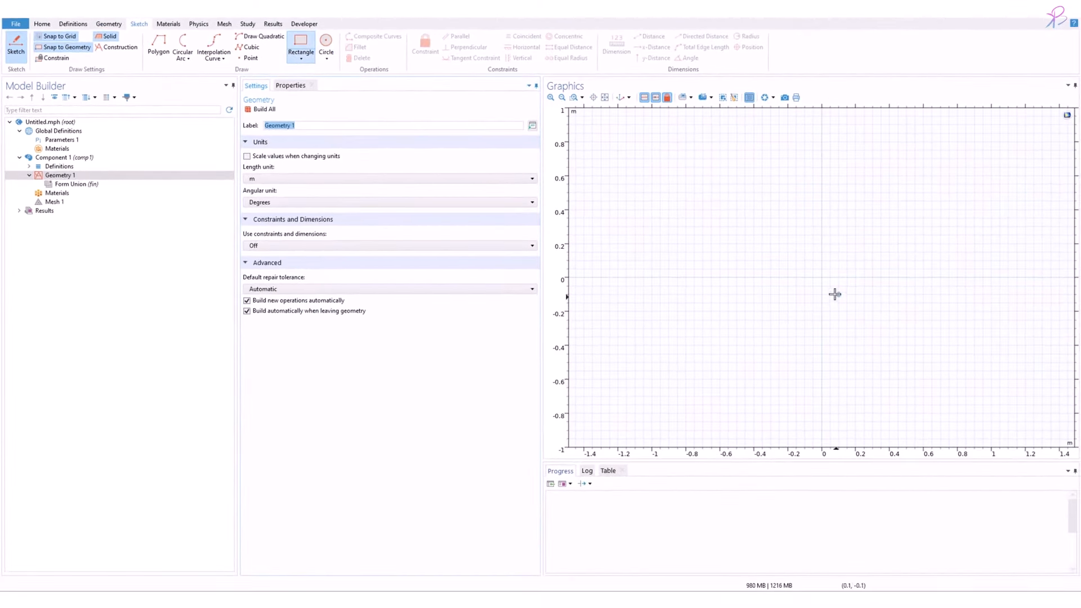
drag(756, 224, 822, 413)
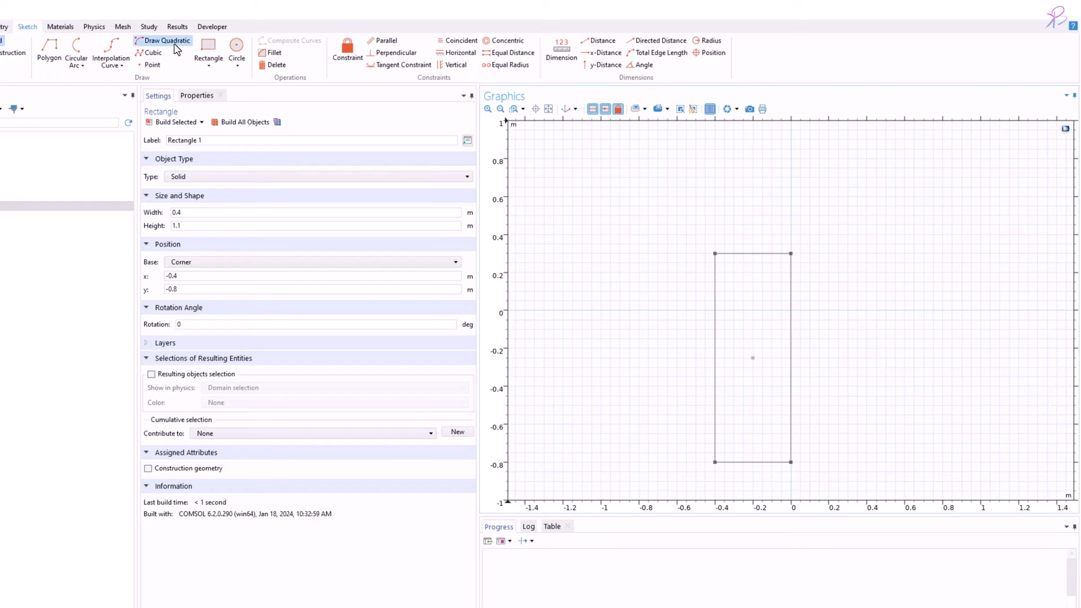
Step: Draw a quadratic curve from (0, 0.3) with control point (0.9, -0.25) to (0, -0.8), and close it with a straight polygon edge
click(174, 44)
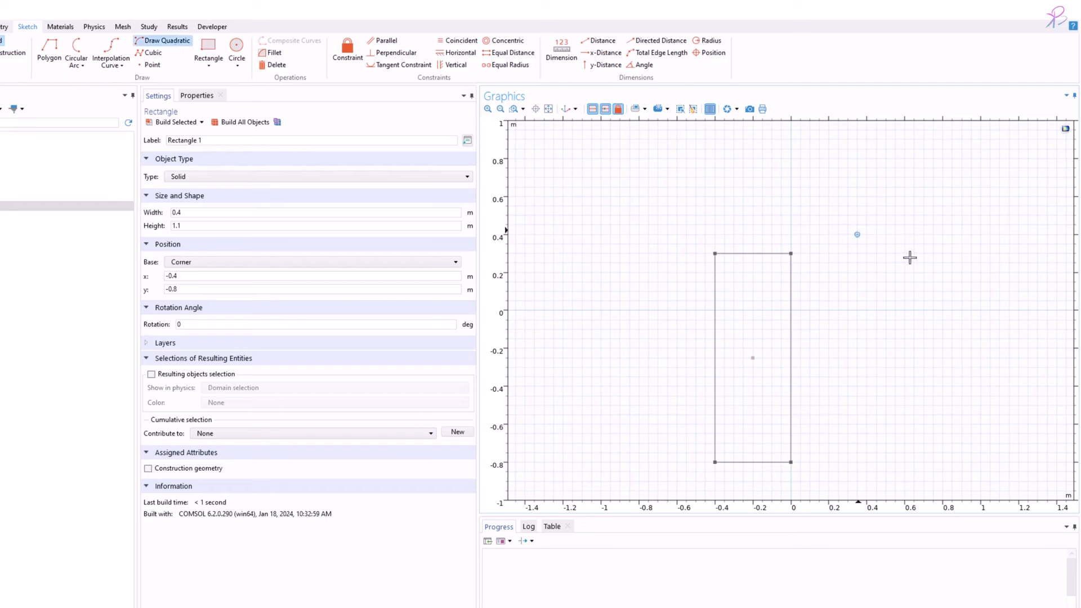
click(792, 254)
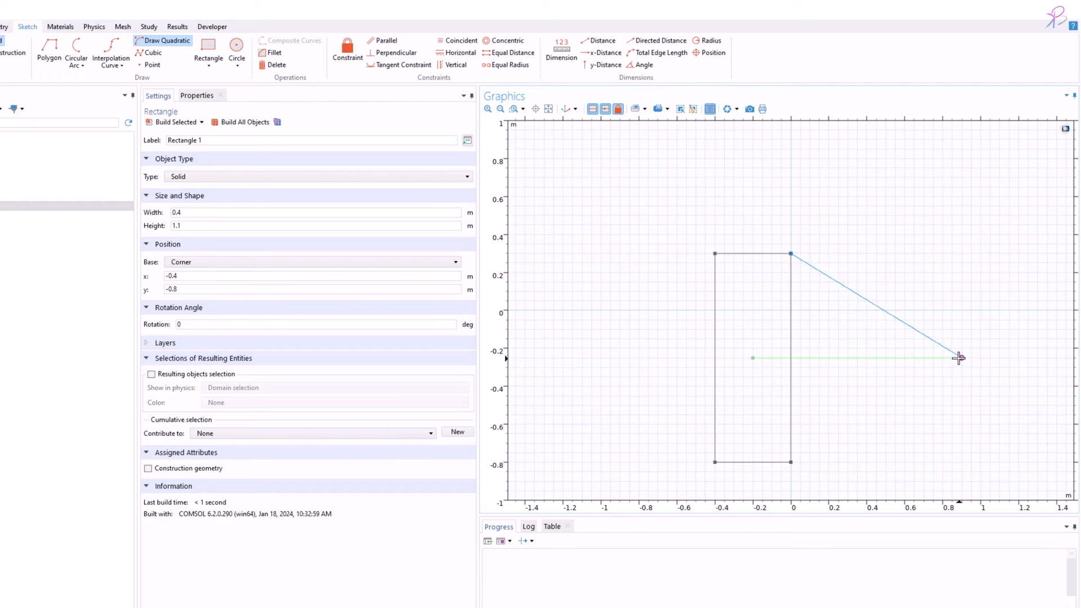
click(961, 358)
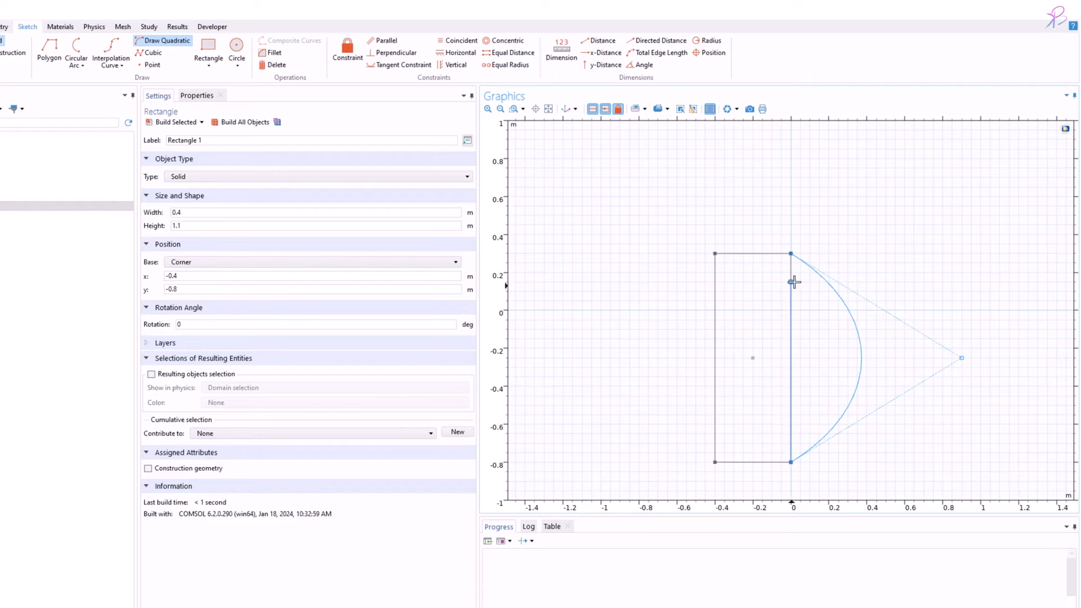
right_click(790, 254)
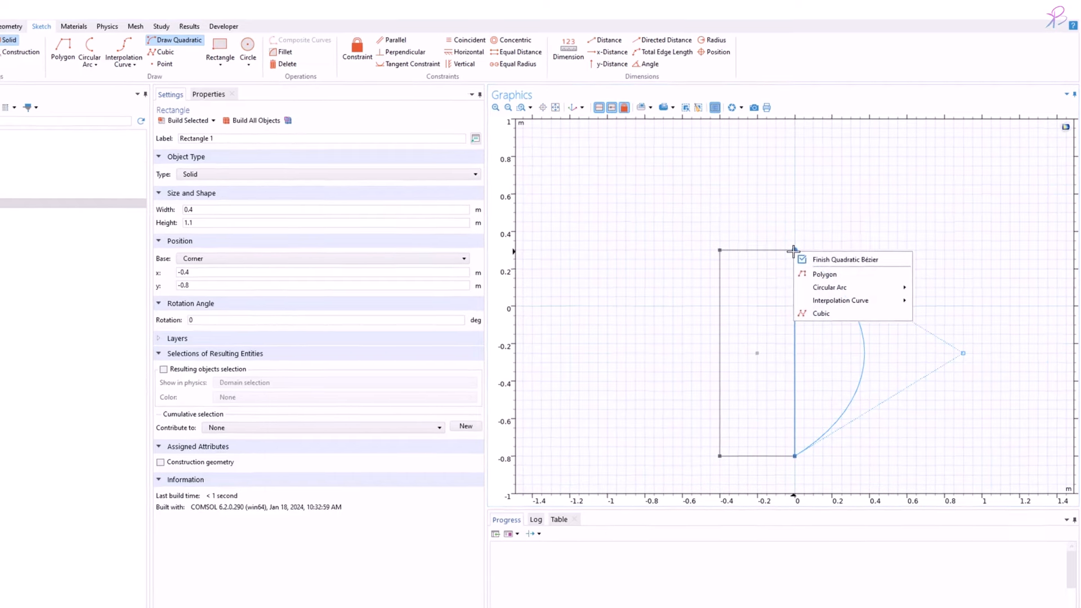
click(803, 279)
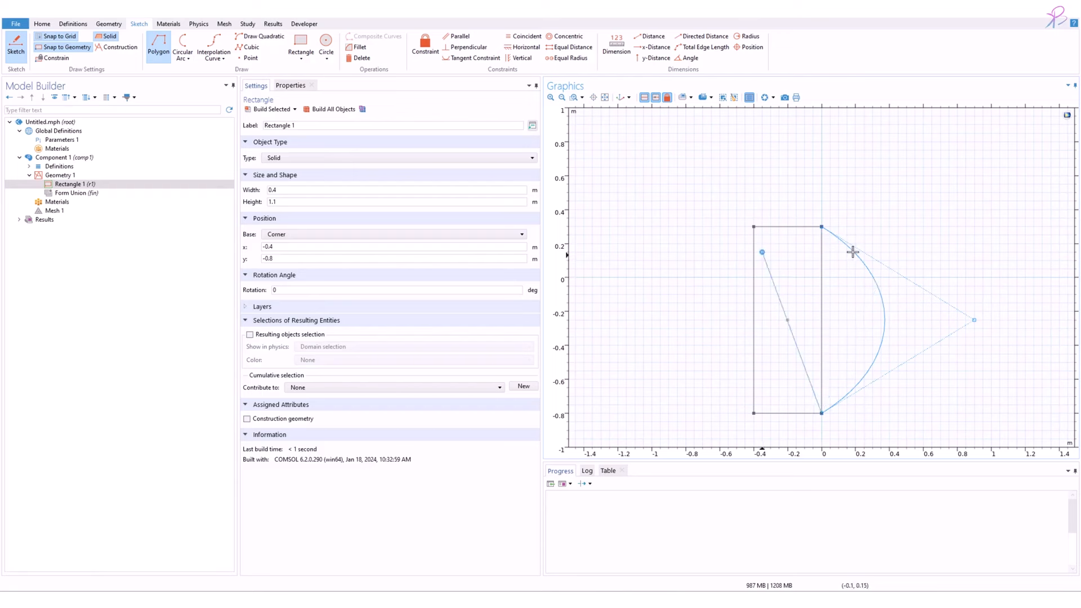
click(822, 227)
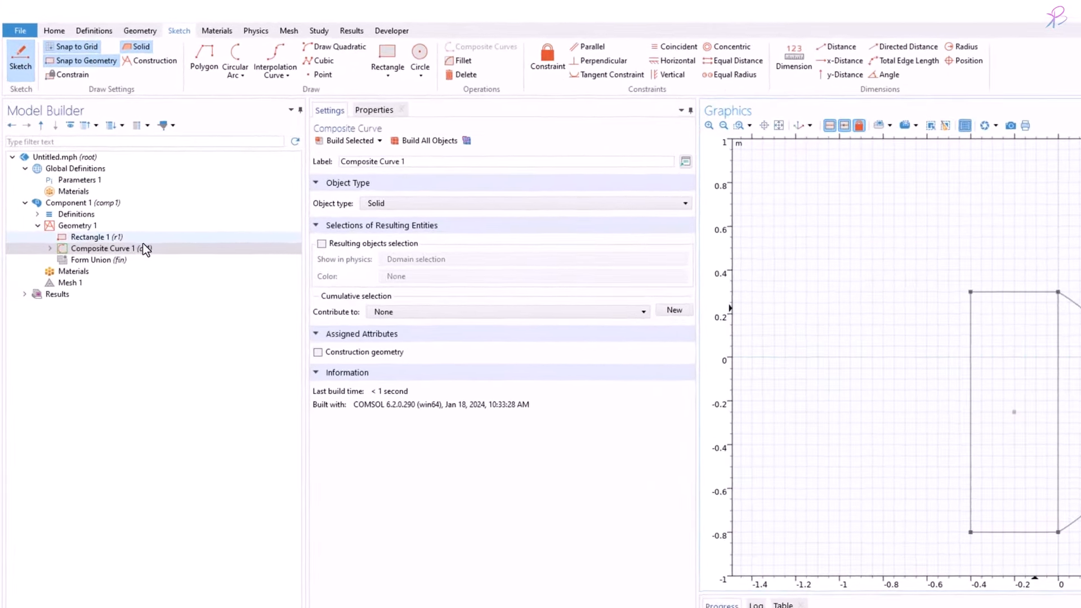
Step: Check the parts of the composite curve, build all geometry objects, and leave sketch mode
click(51, 253)
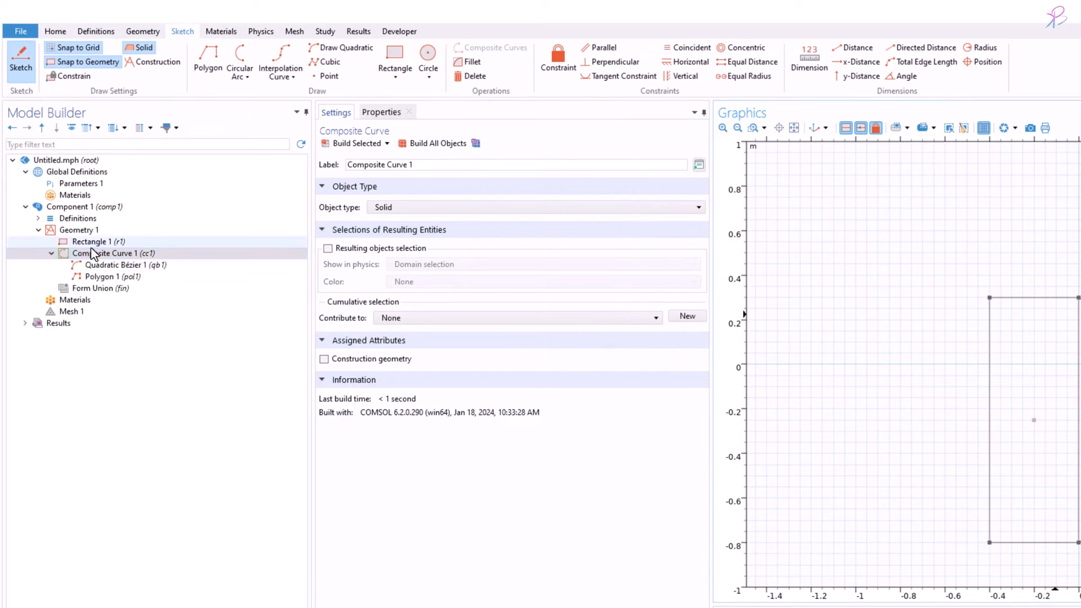
click(51, 253)
click(144, 30)
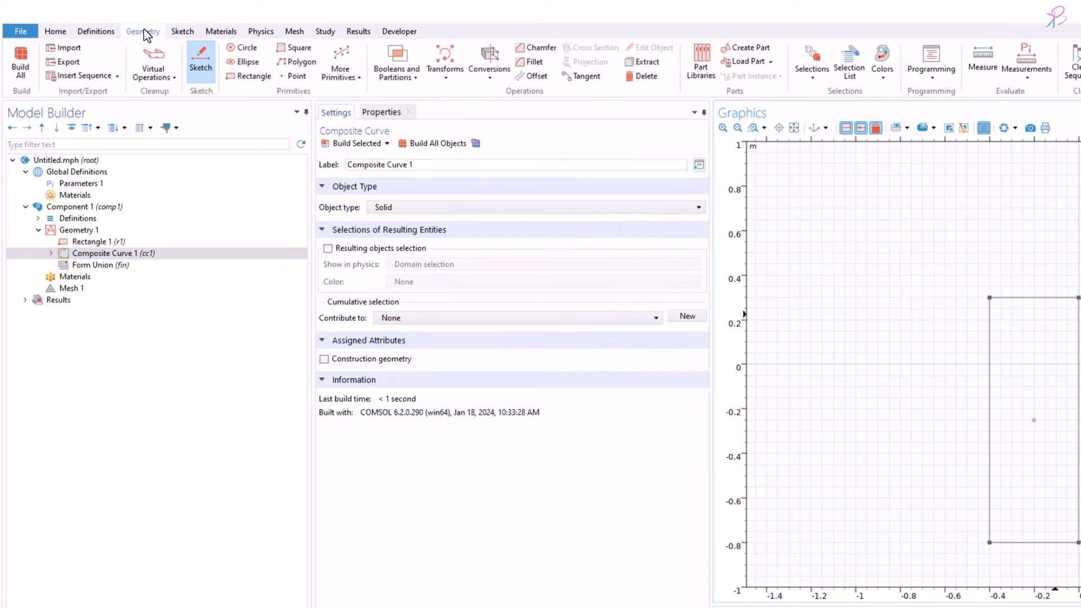
click(417, 142)
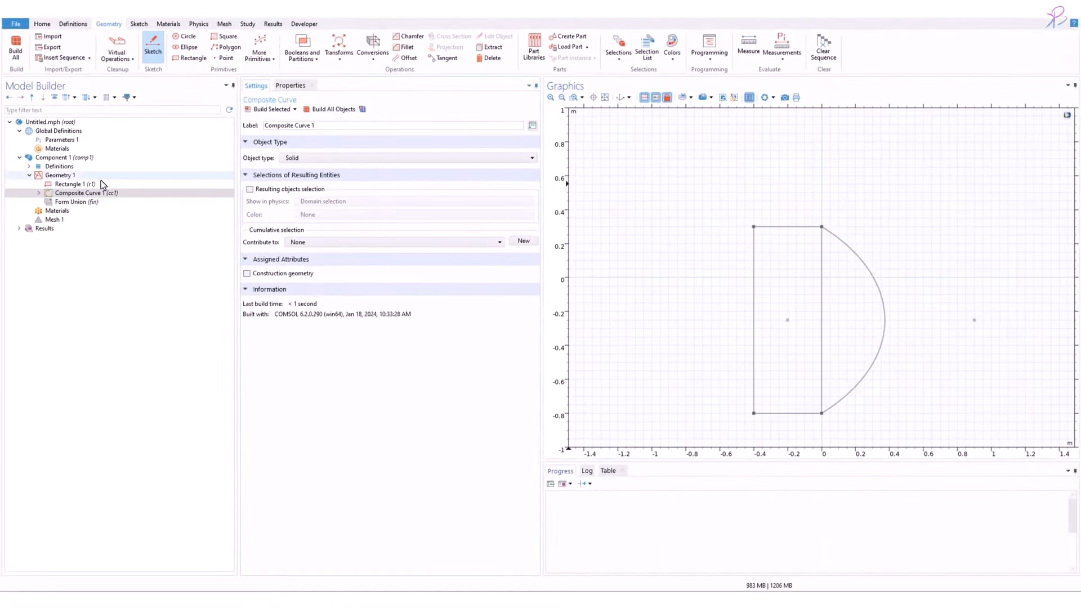
click(101, 184)
click(273, 112)
click(332, 109)
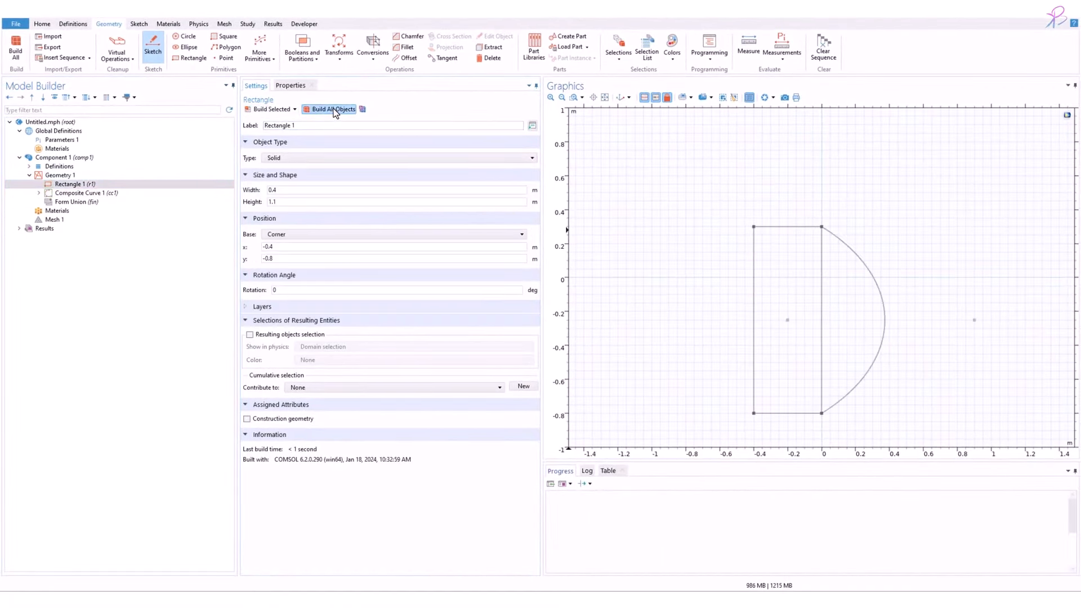
click(156, 49)
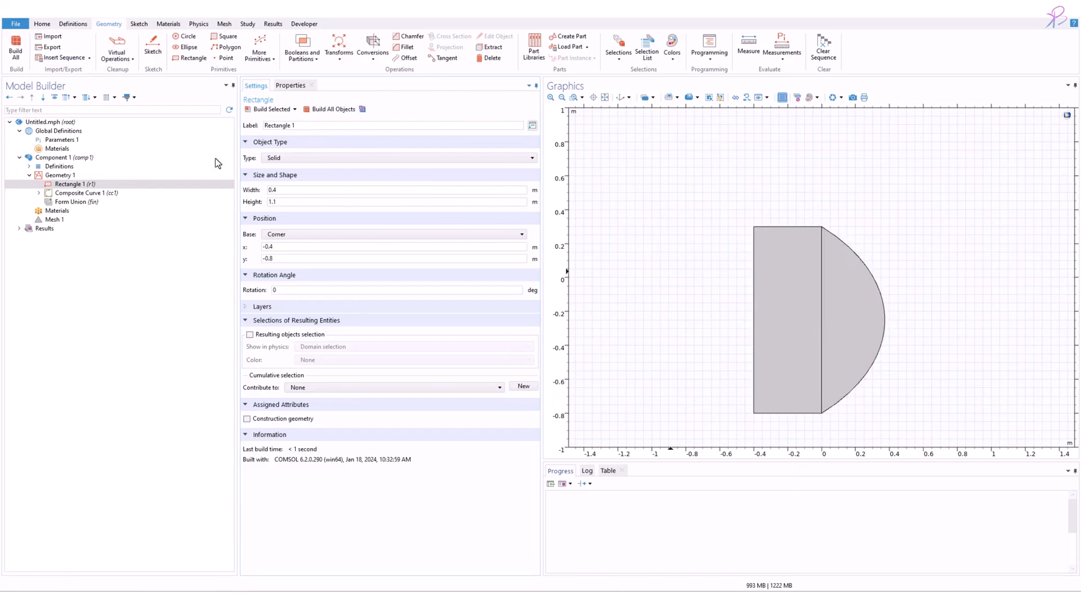
Step: Disable Composite Curve 1 and rebuild the geometry without it
click(83, 193)
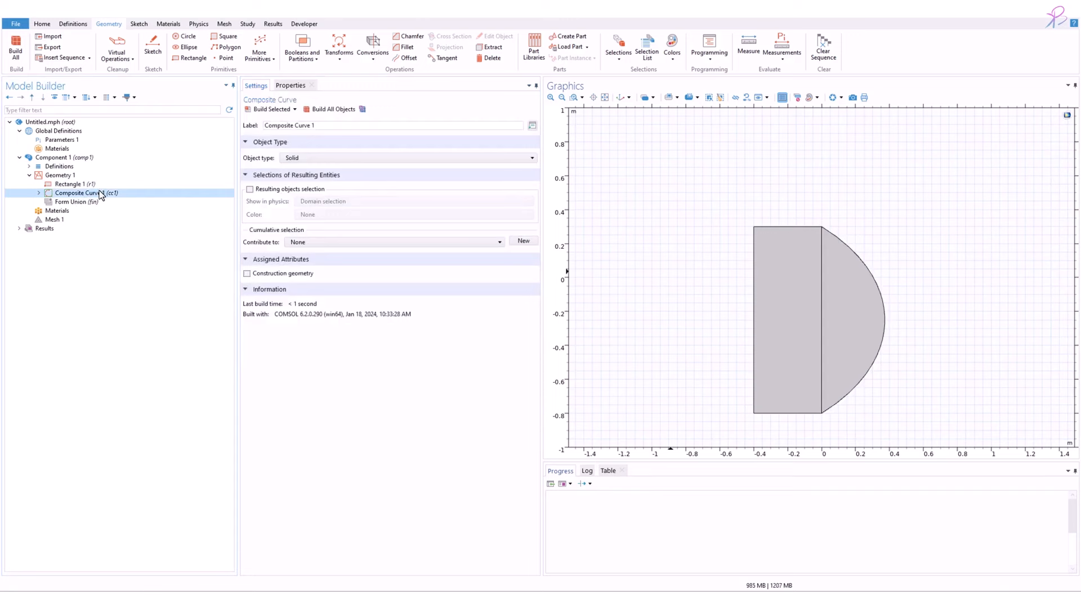
right_click(87, 193)
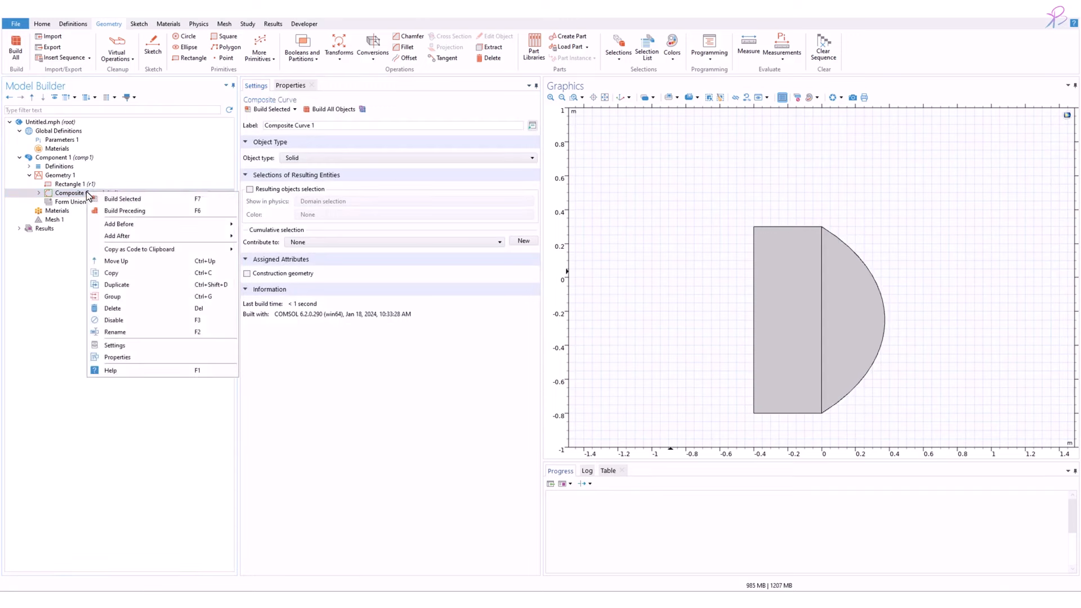
click(121, 320)
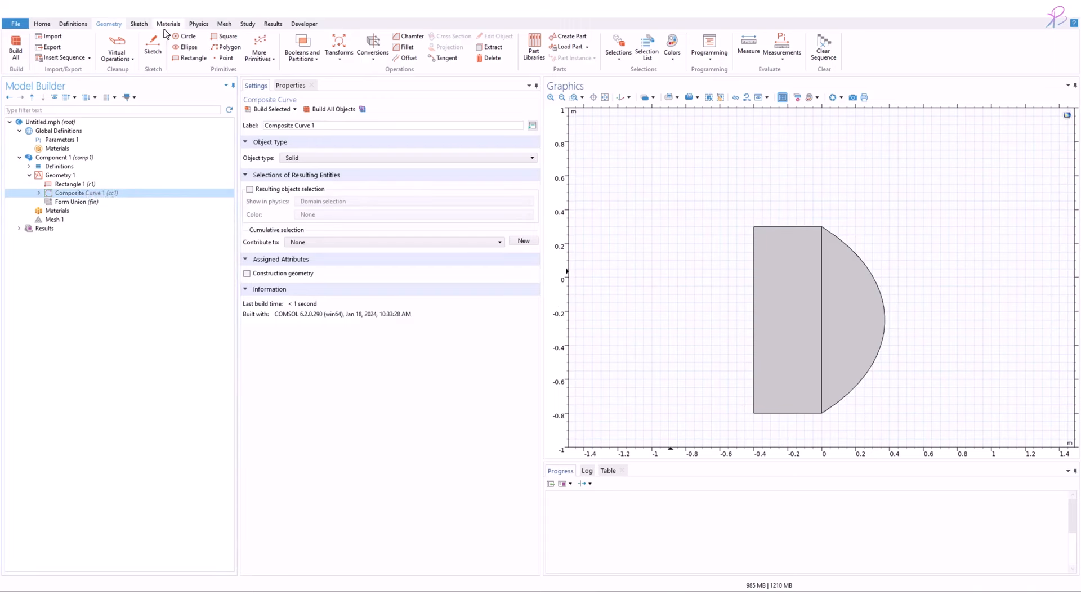
click(139, 23)
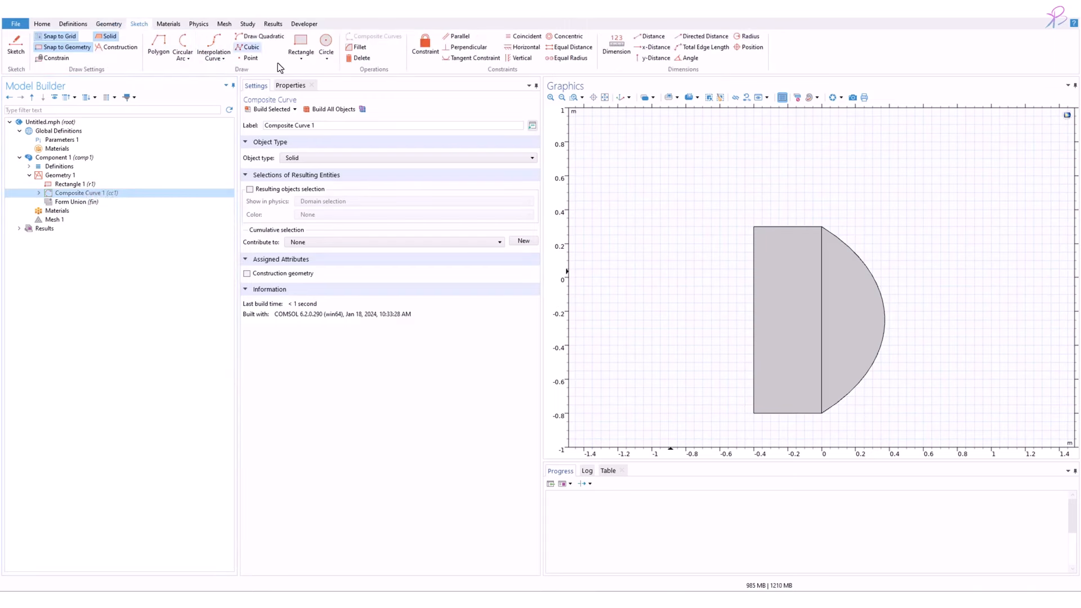
click(274, 109)
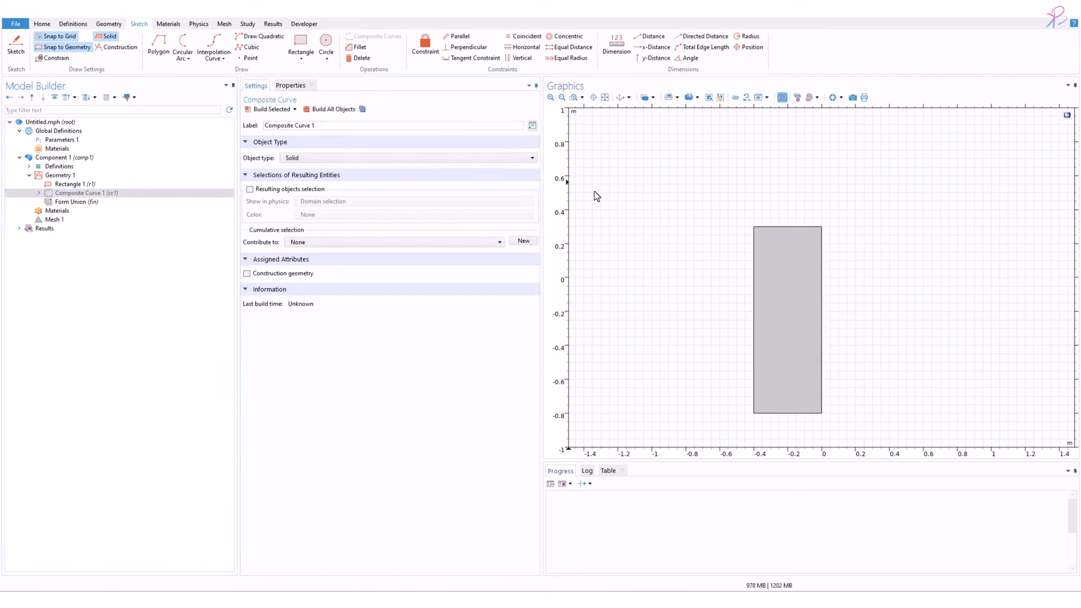
Step: Sketch a standalone quadratic Bézier from (0, 0.3) with control point (0.65, -0.25) to (0, -0.8), and build it outside sketch mode
click(17, 49)
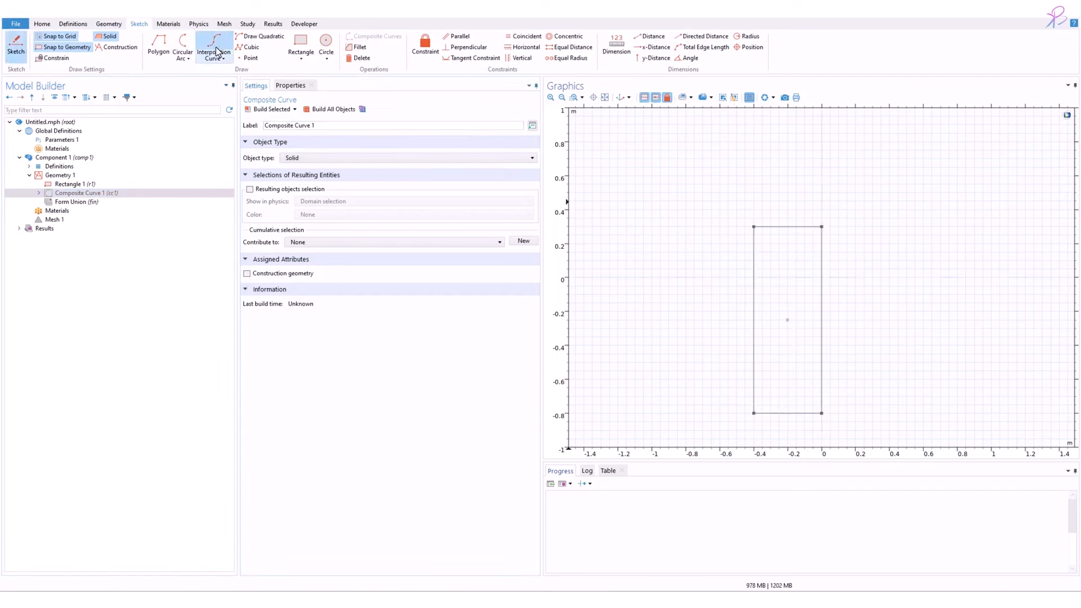
click(822, 227)
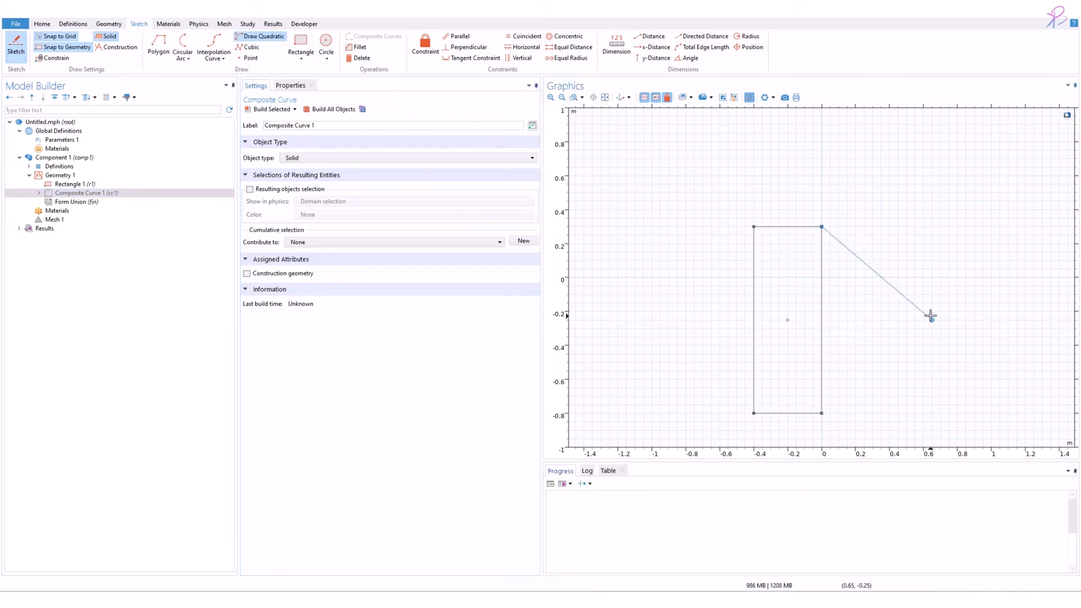
click(932, 319)
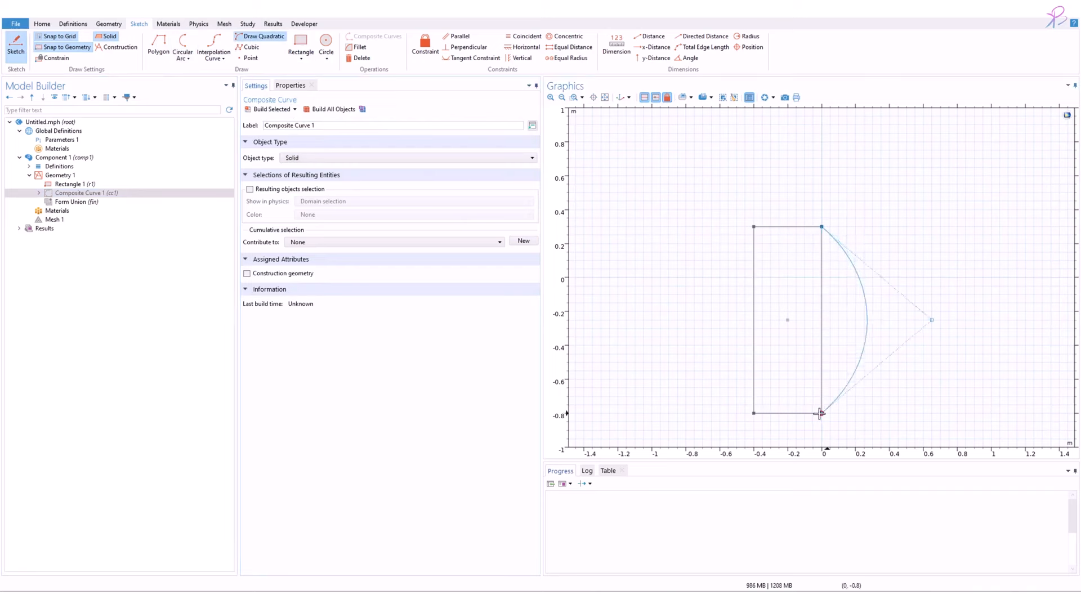
right_click(821, 226)
click(855, 236)
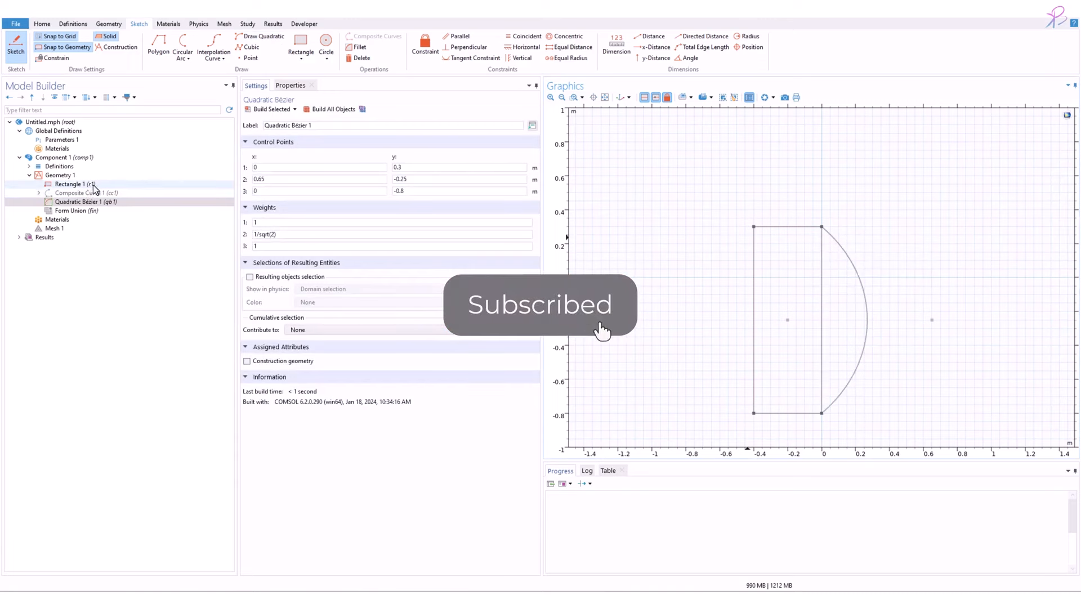
click(17, 47)
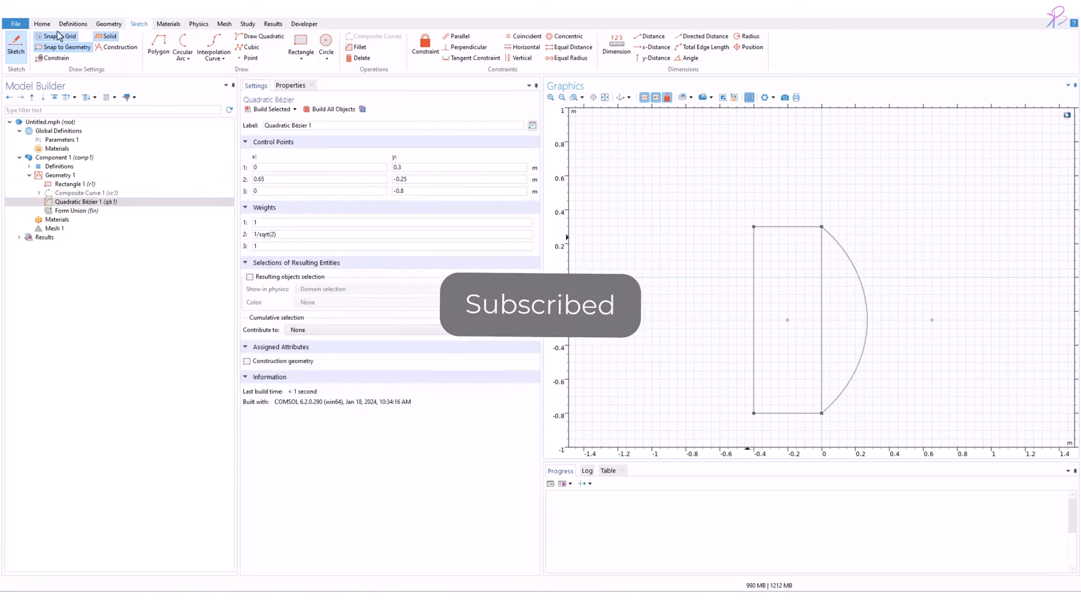
click(324, 111)
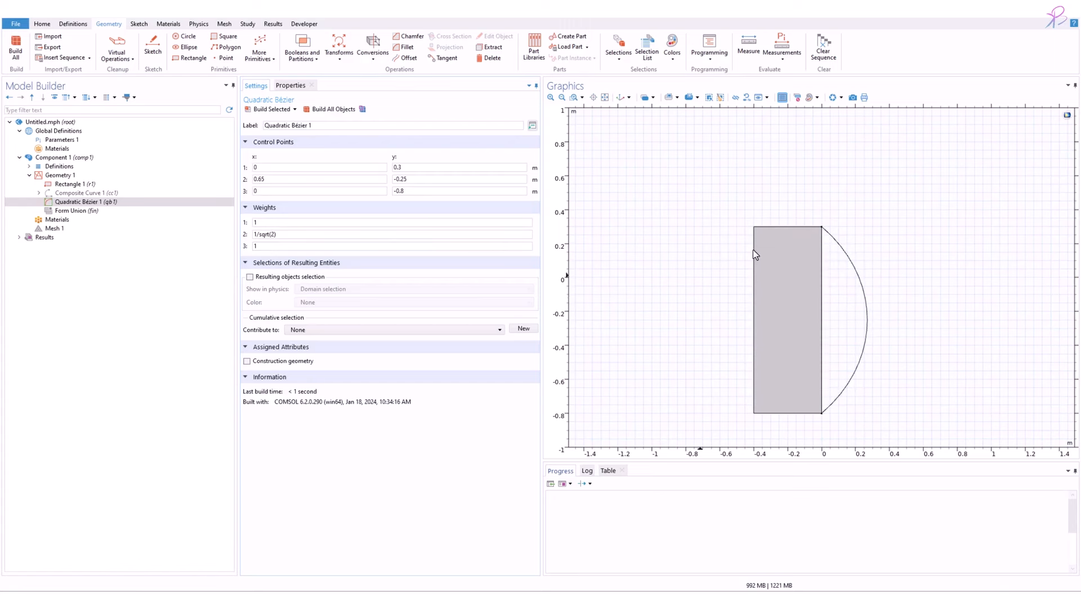
Step: Back in sketch mode, draw an open straight polygon from (0, -0.8) to (0, 0.3), joining the ends of the Bézier curve
click(70, 176)
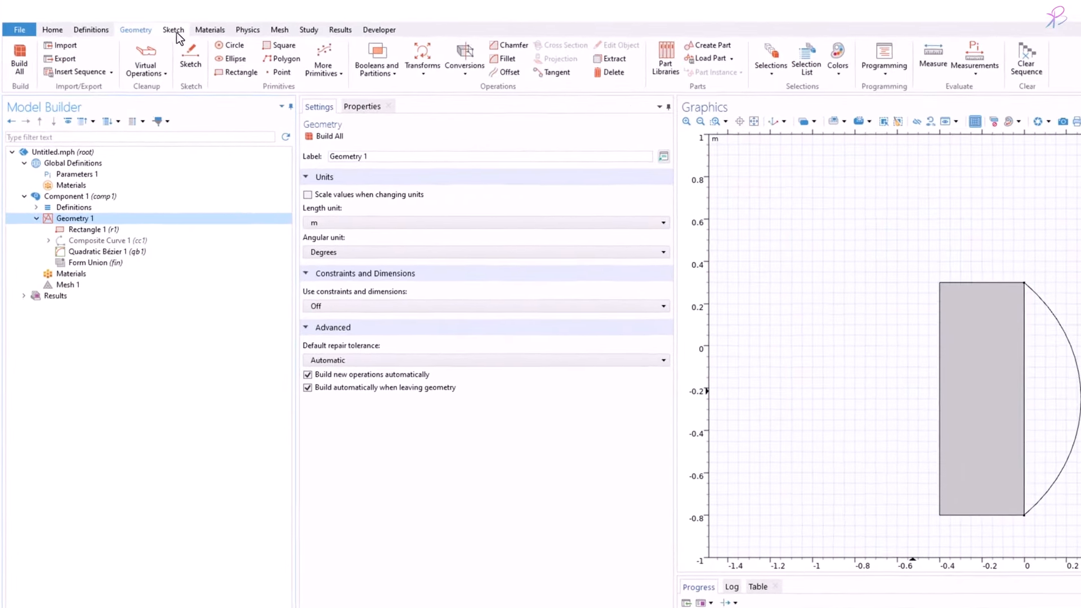
click(177, 33)
click(28, 54)
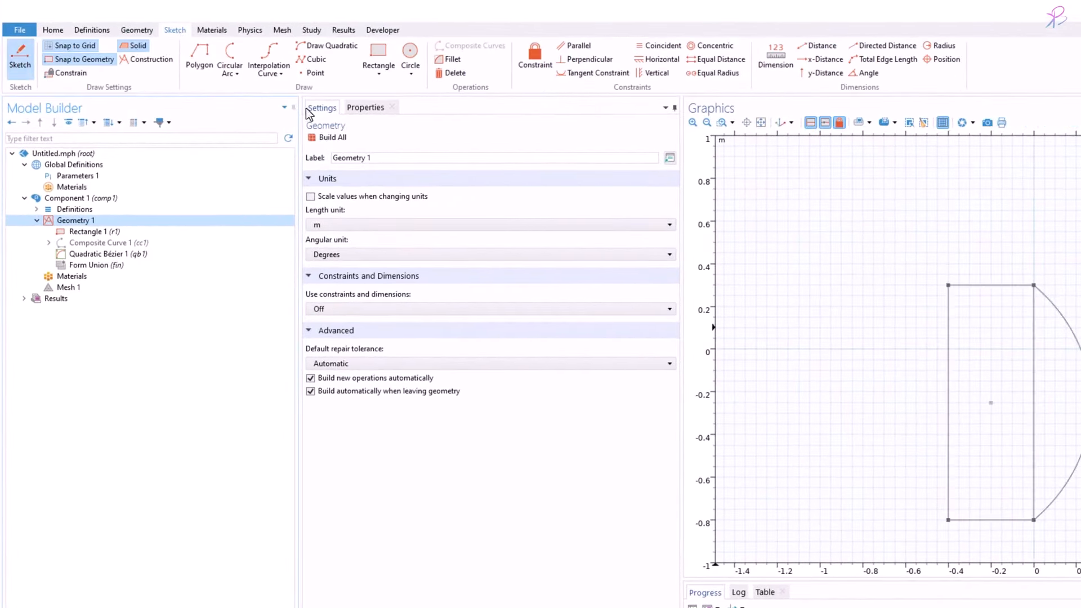
click(204, 54)
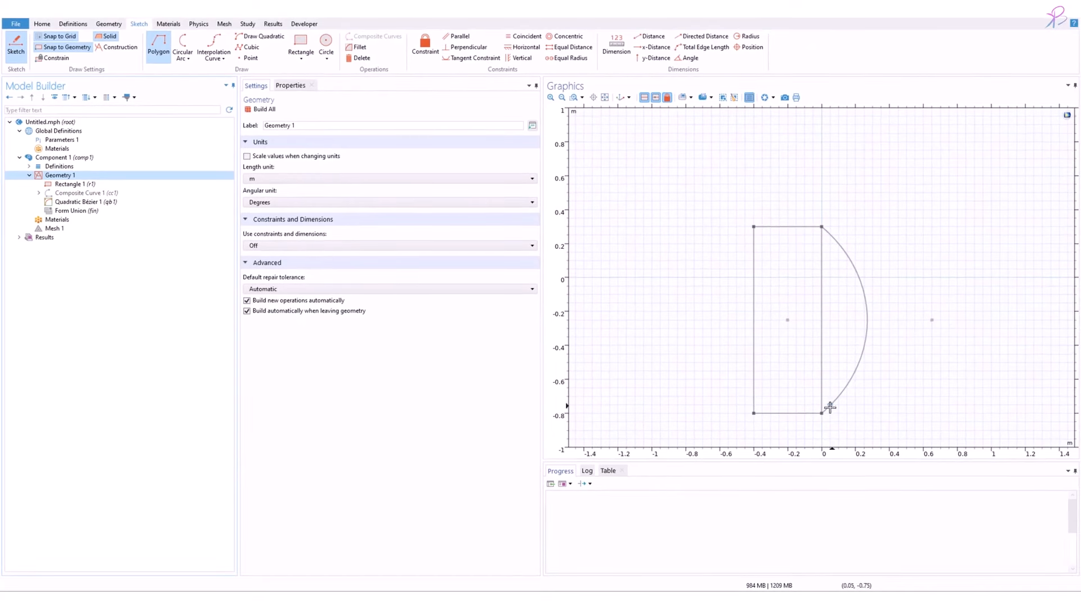
click(823, 412)
right_click(821, 227)
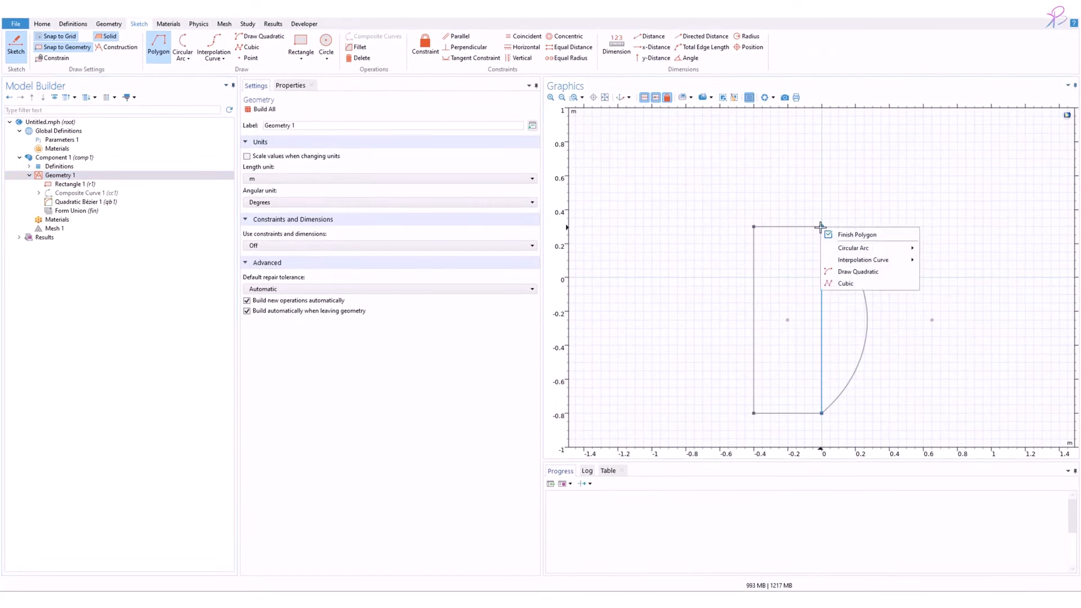
click(845, 235)
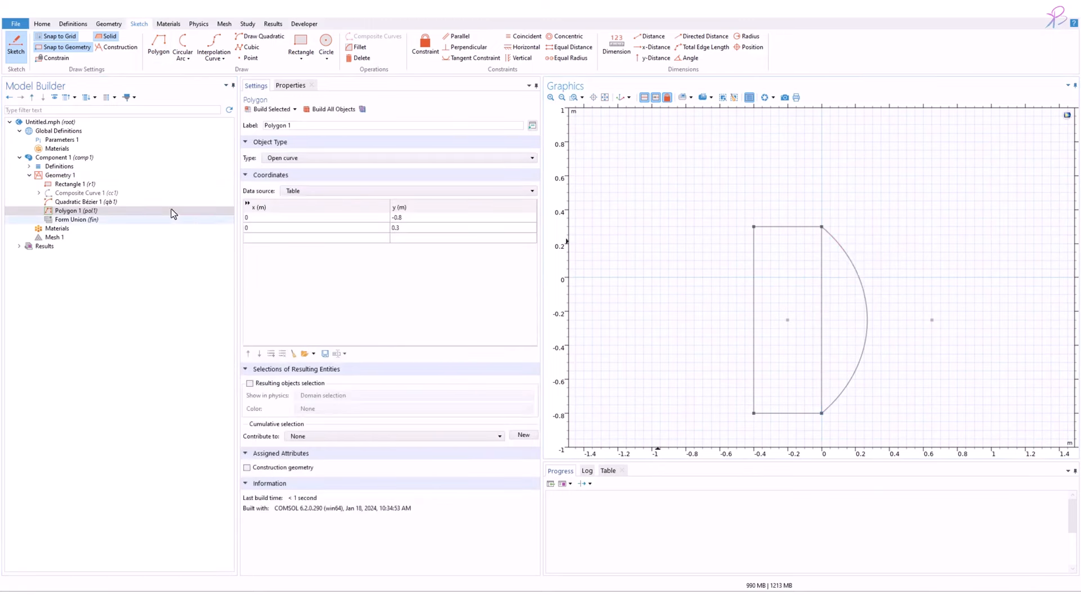
Step: Disable Rectangle 1 and rebuild all geometry objects
click(85, 184)
right_click(90, 182)
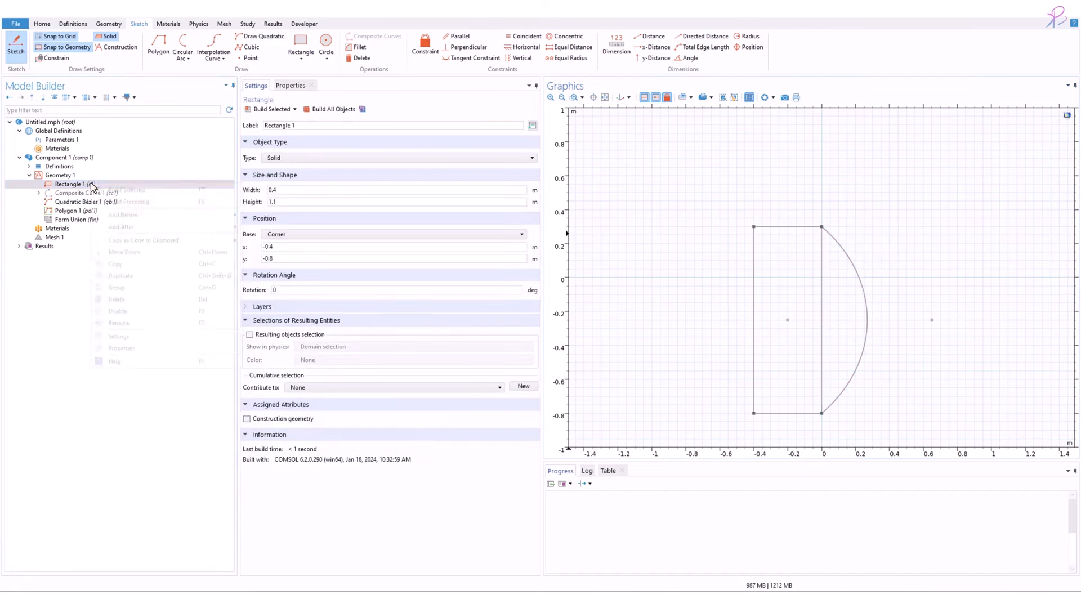
click(133, 311)
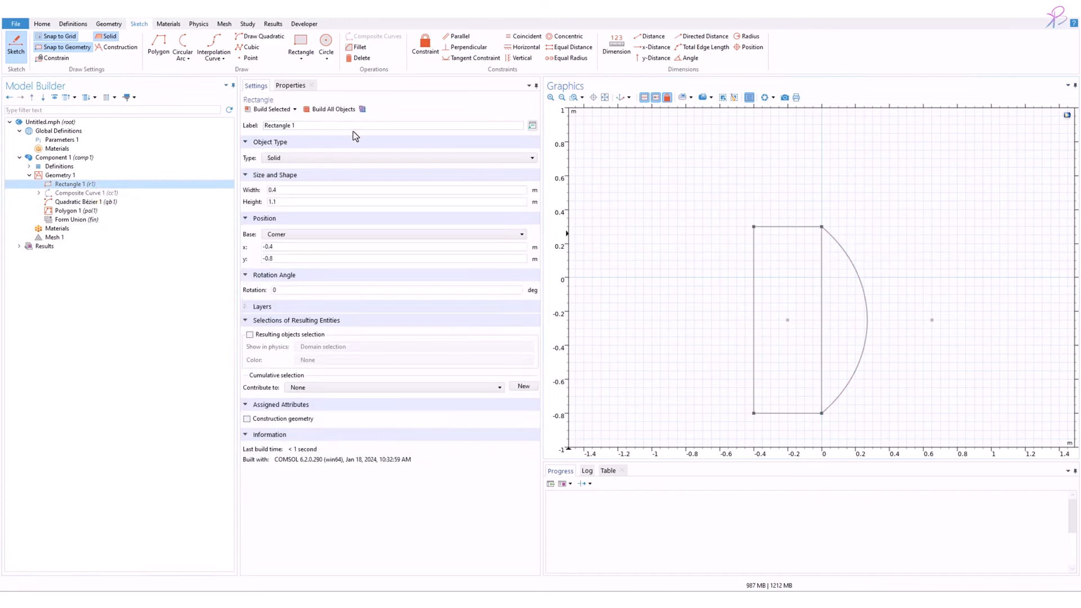
click(338, 110)
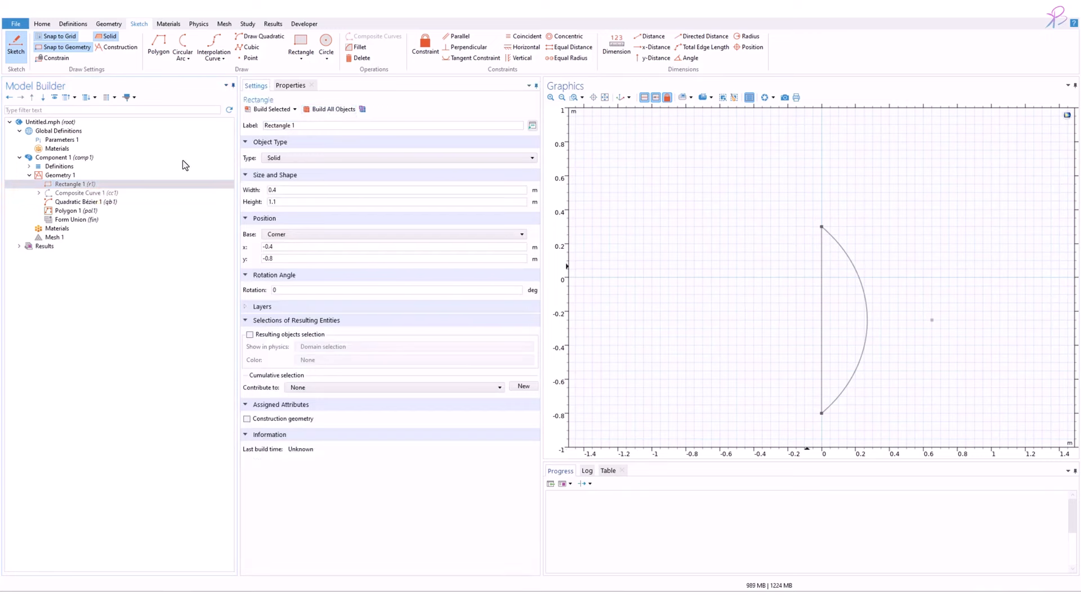
Step: Check the parts of the disabled composite curve, and group Quadratic Bézier 1 with Polygon 1
click(68, 195)
click(39, 193)
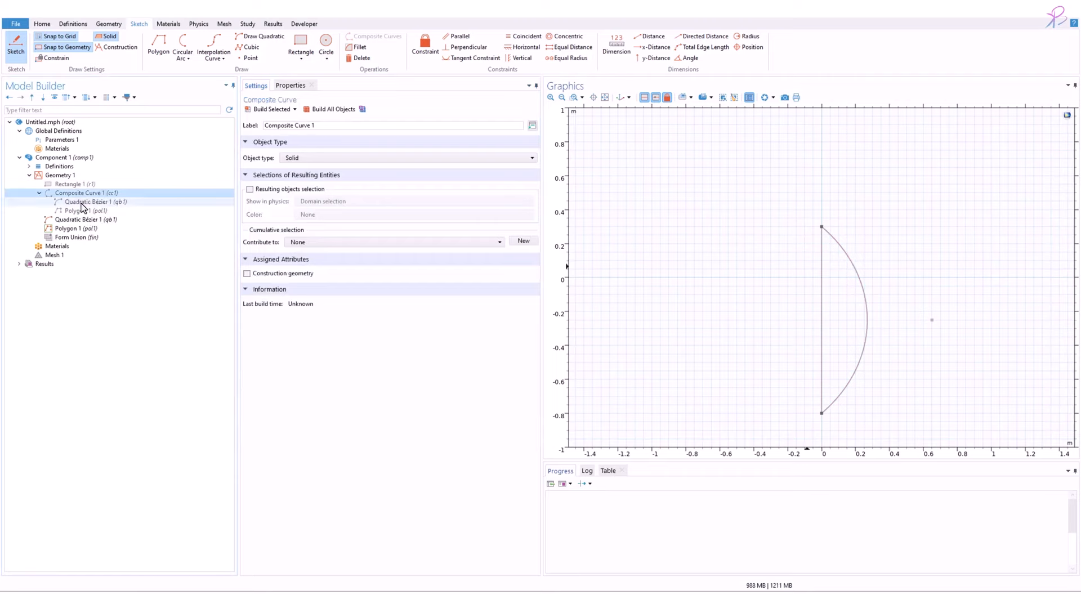
click(39, 192)
click(79, 202)
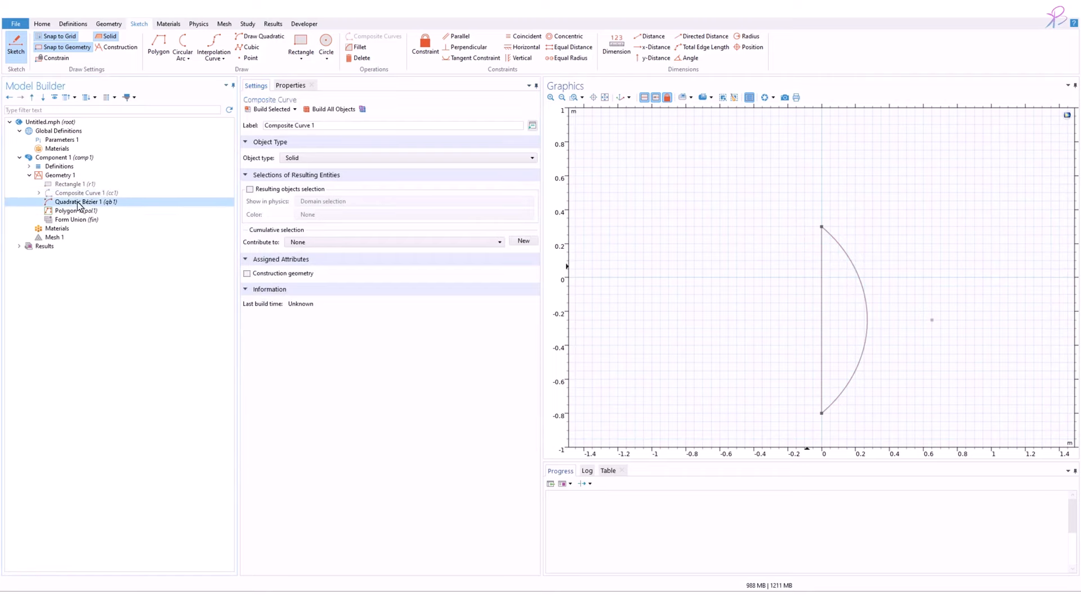
ctrl+click(83, 214)
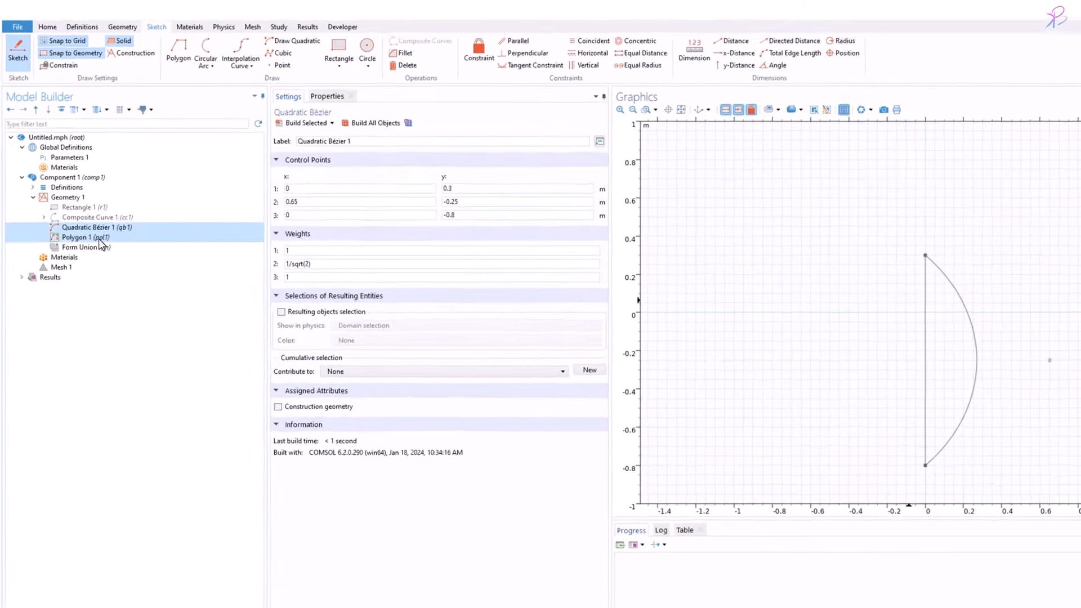
right_click(86, 215)
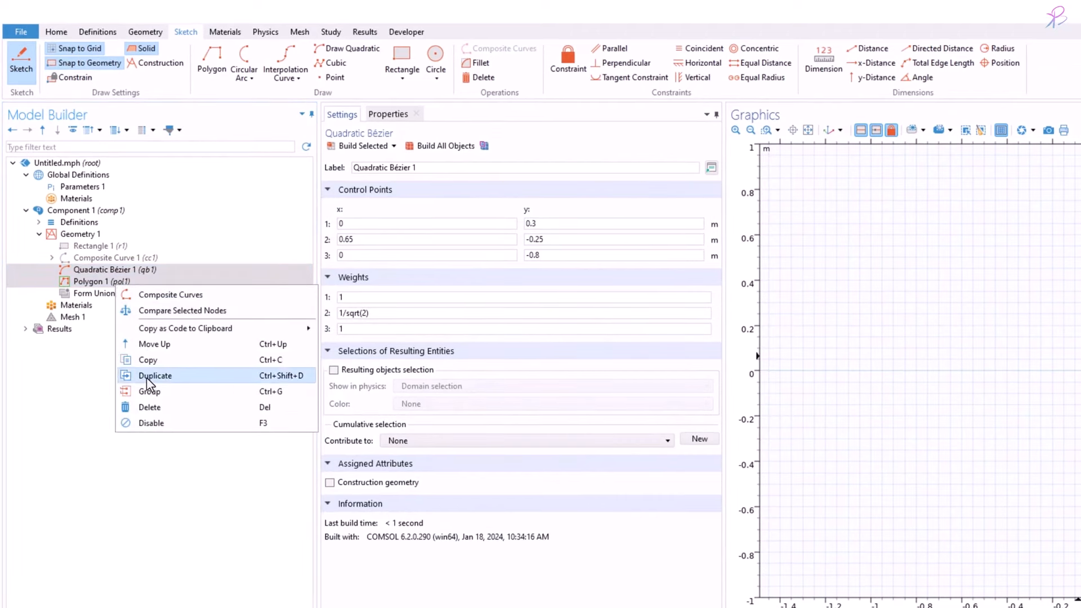
click(151, 392)
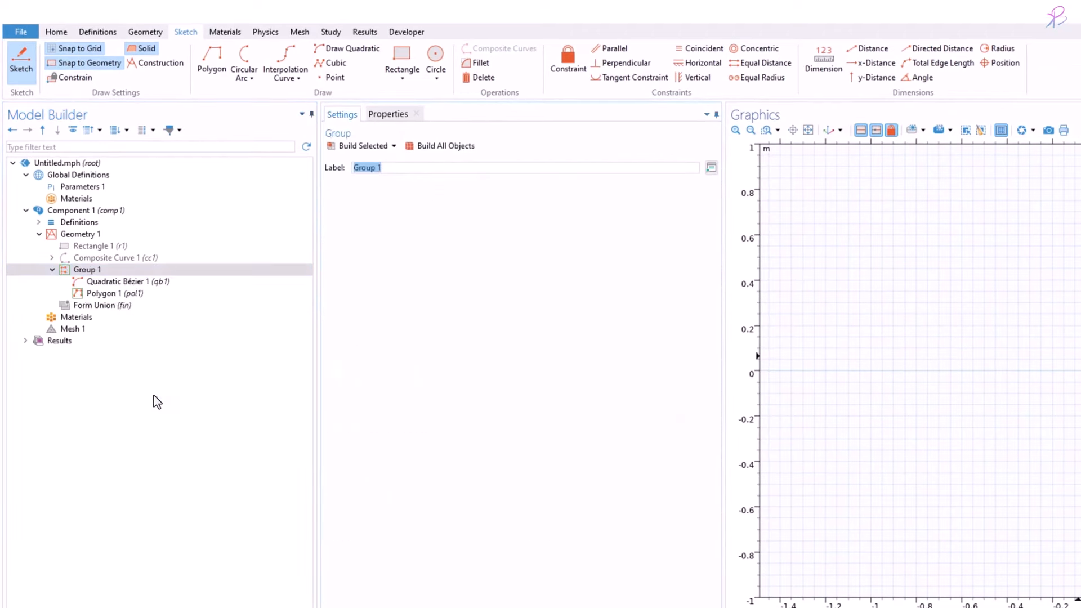
Step: Build all objects with the Bézier curve and polygon in Group 1, and leave sketch mode
click(111, 283)
click(112, 291)
click(115, 282)
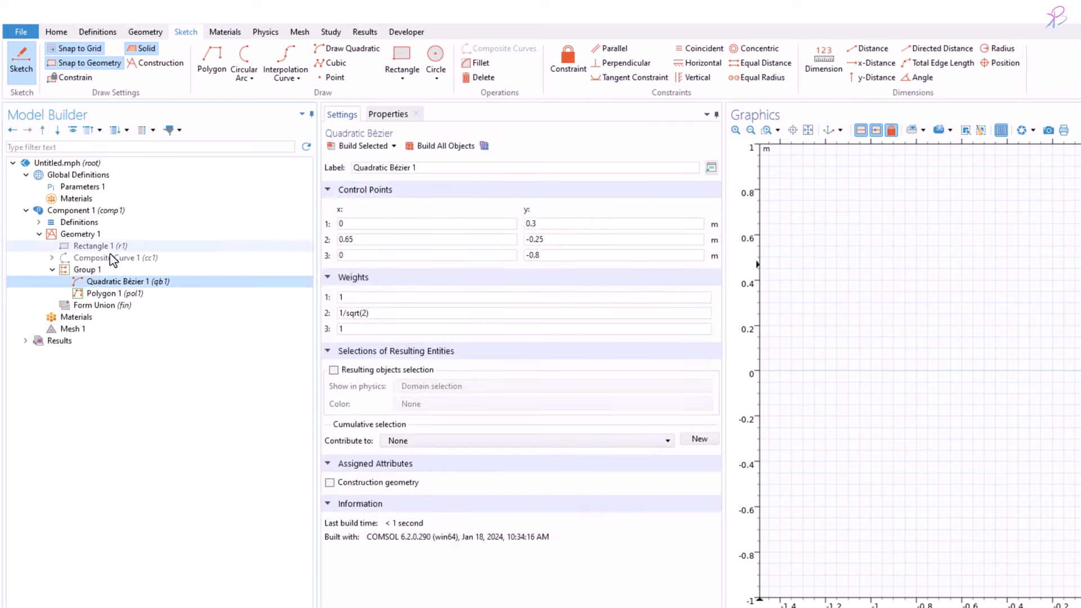
click(84, 275)
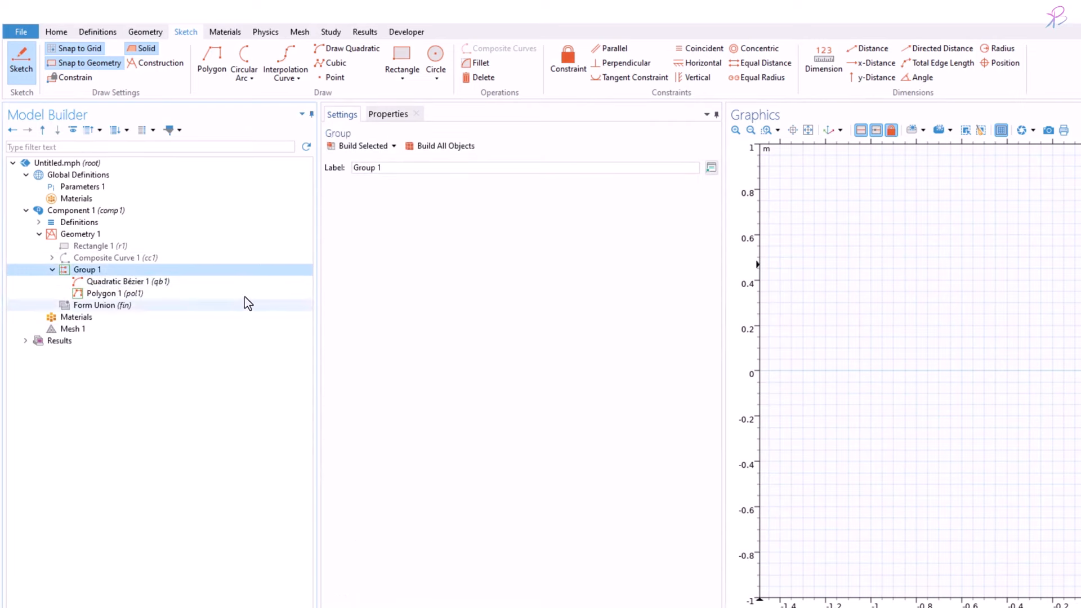
click(432, 145)
click(82, 186)
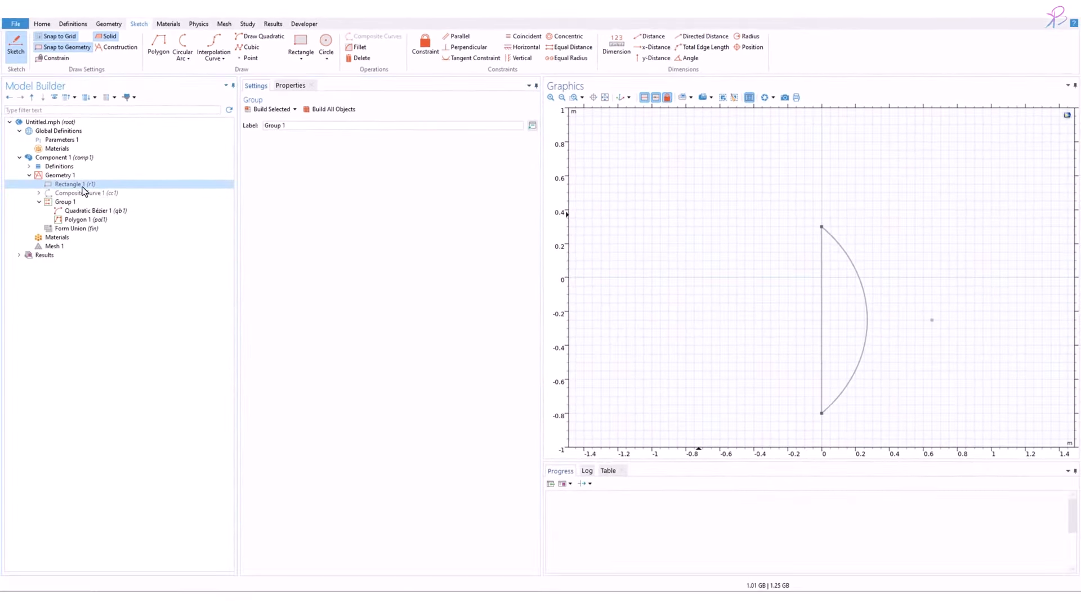
click(81, 205)
click(113, 25)
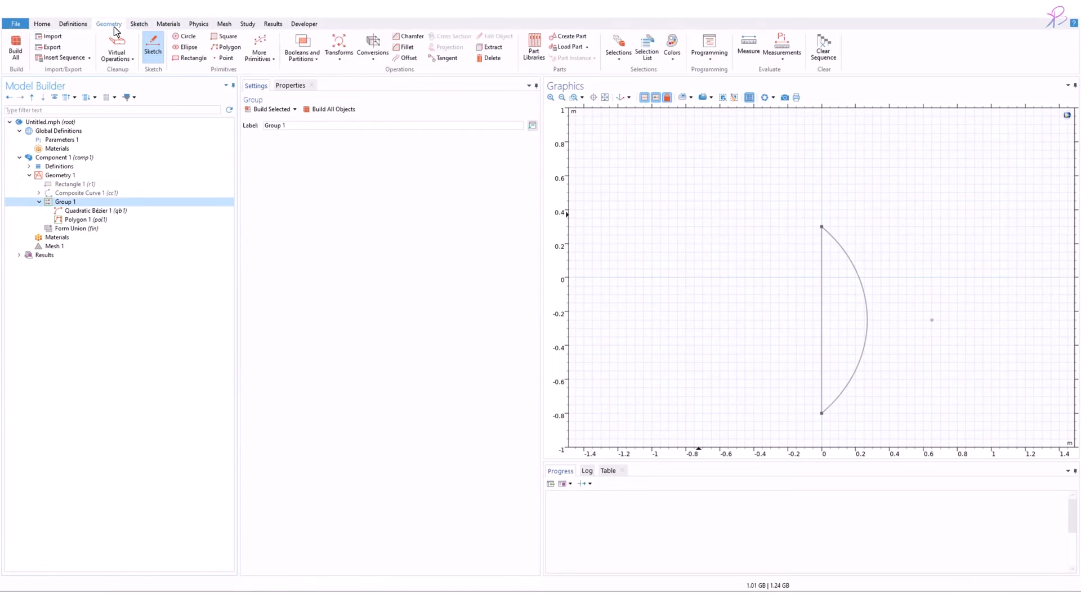
click(153, 46)
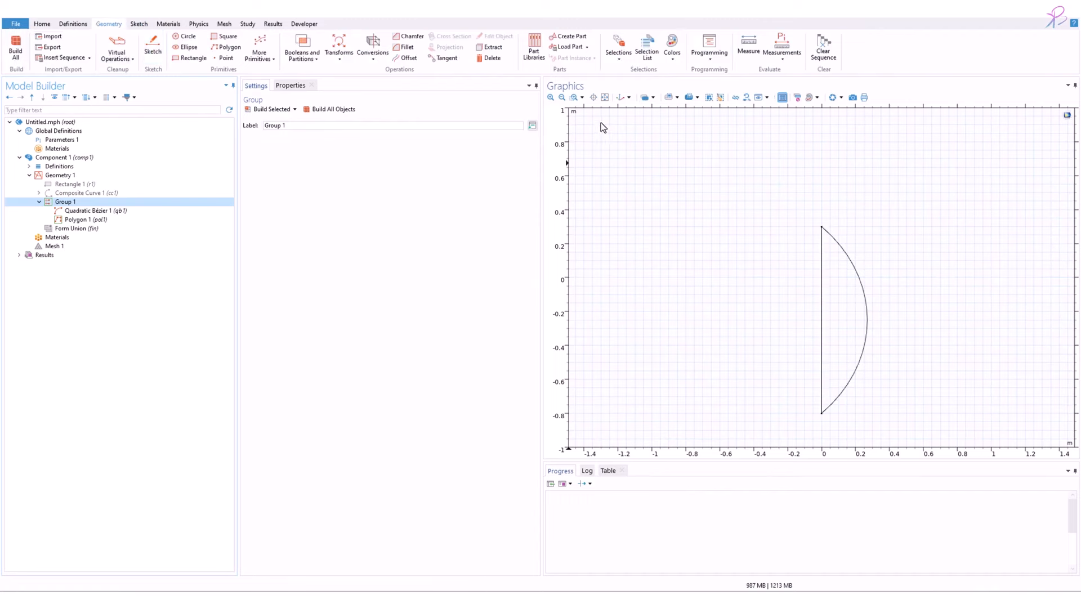
Step: Convert the polygon and the quadratic Bézier curve into one solid with Convert to Solid, and build all objects
click(372, 61)
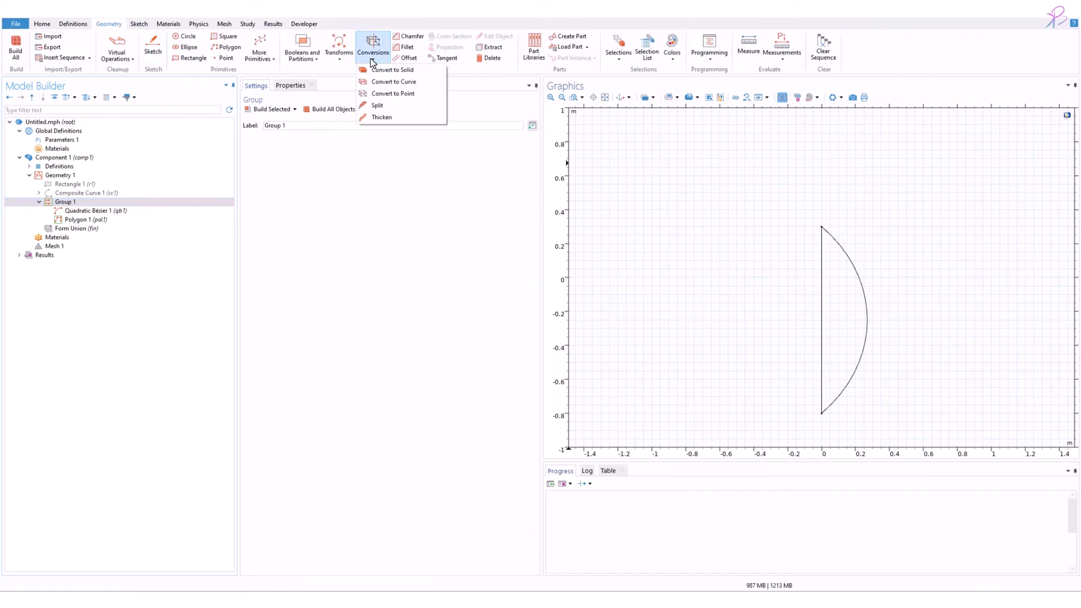
click(377, 70)
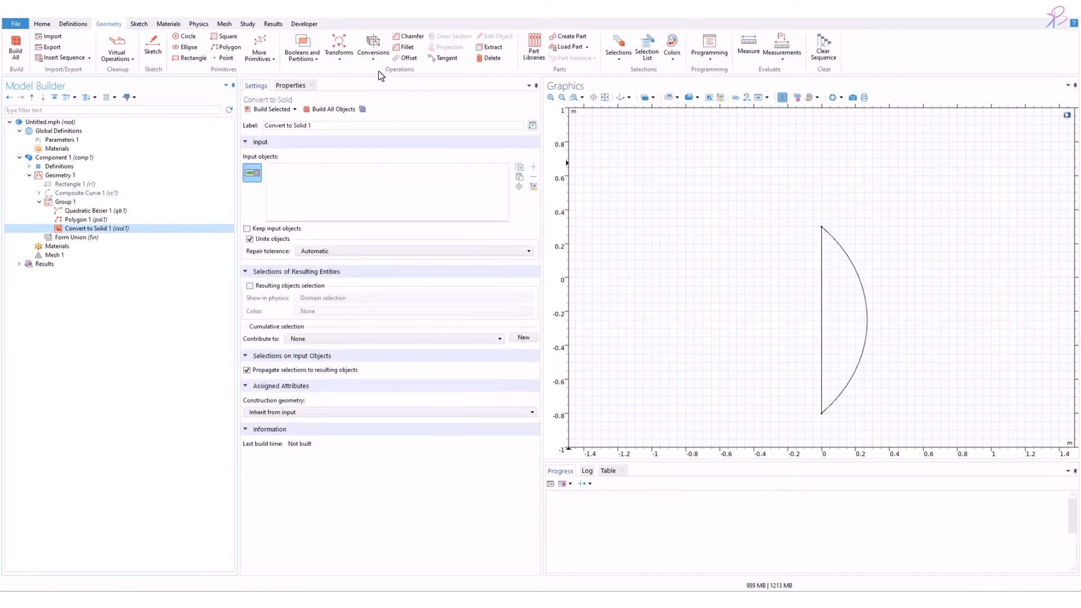
click(821, 252)
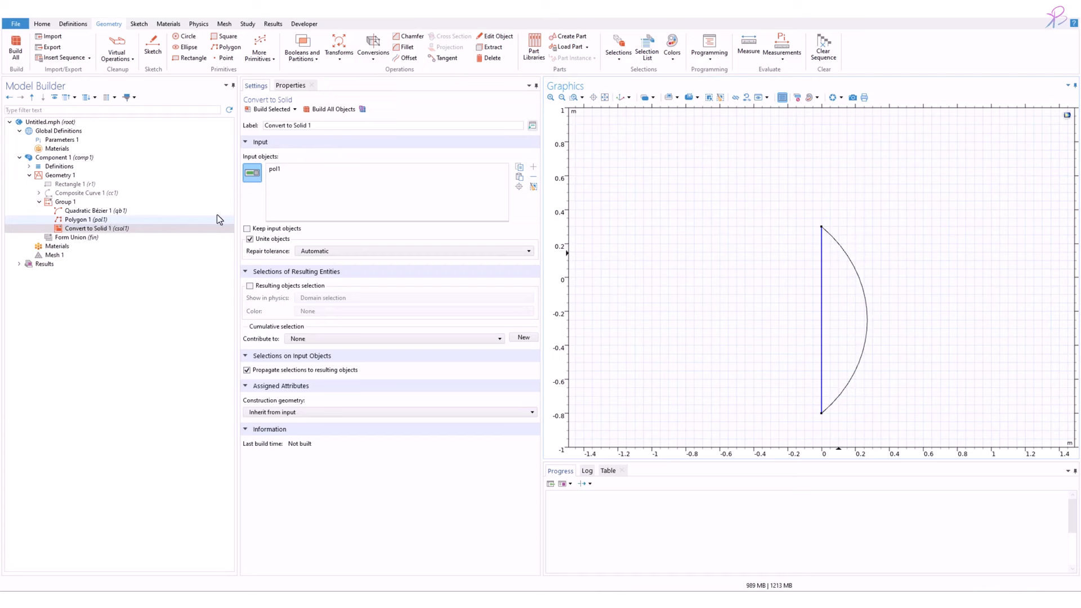
click(854, 268)
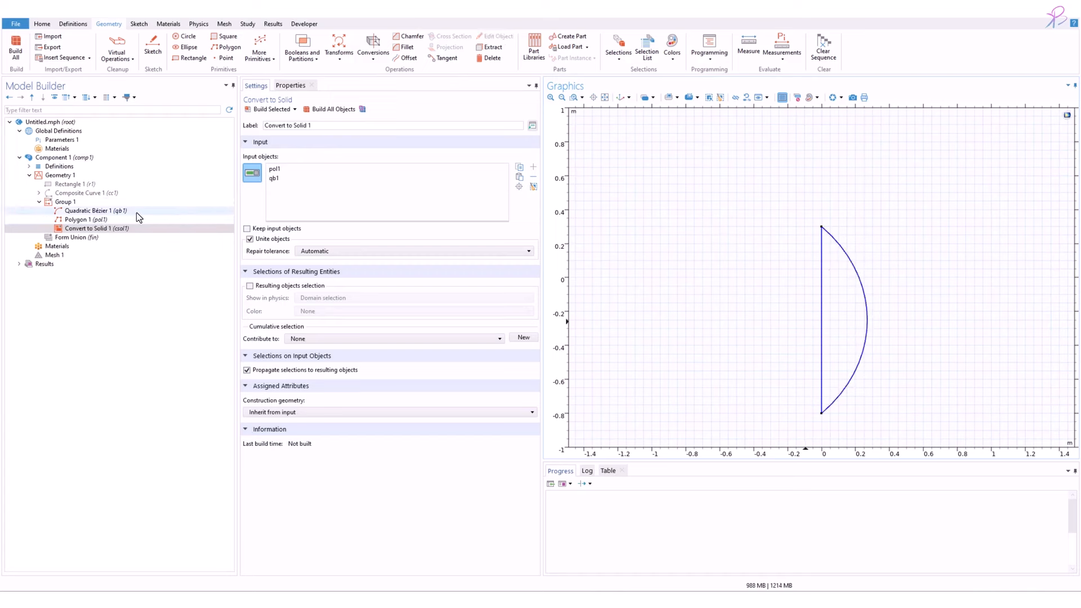
click(285, 178)
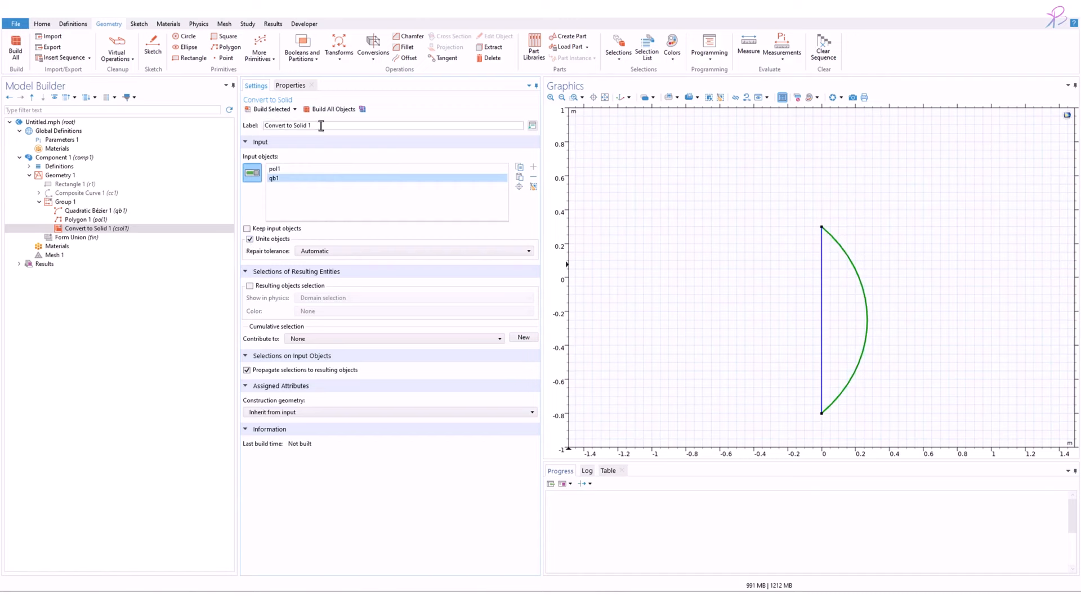
click(341, 110)
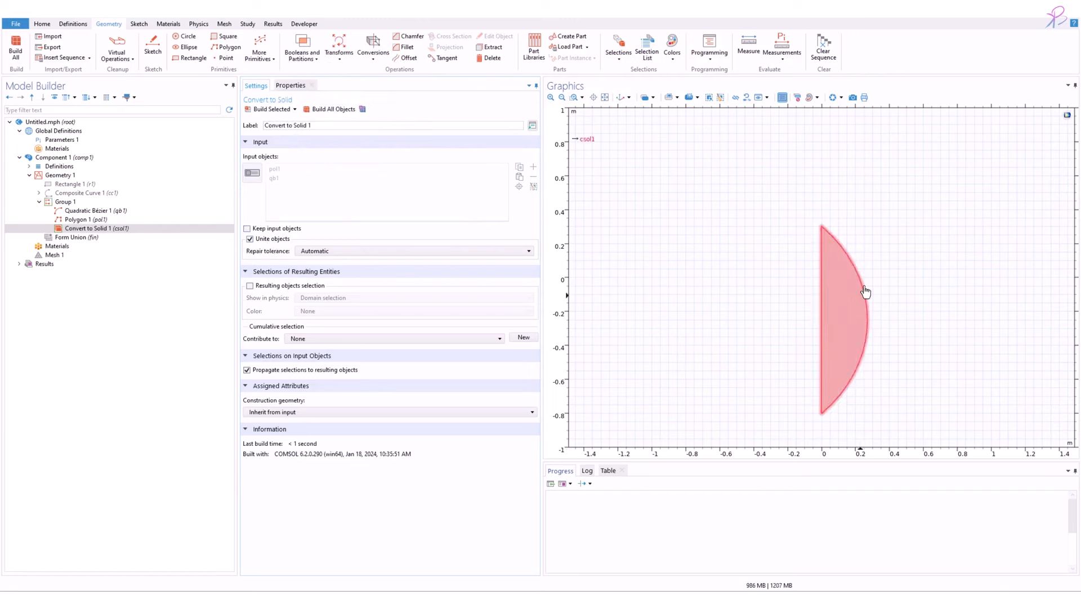
Step: Check the contents of Group 1, and in sketch mode move the Bézier curve's control point to about (0.9, -0.2)
click(40, 204)
click(39, 202)
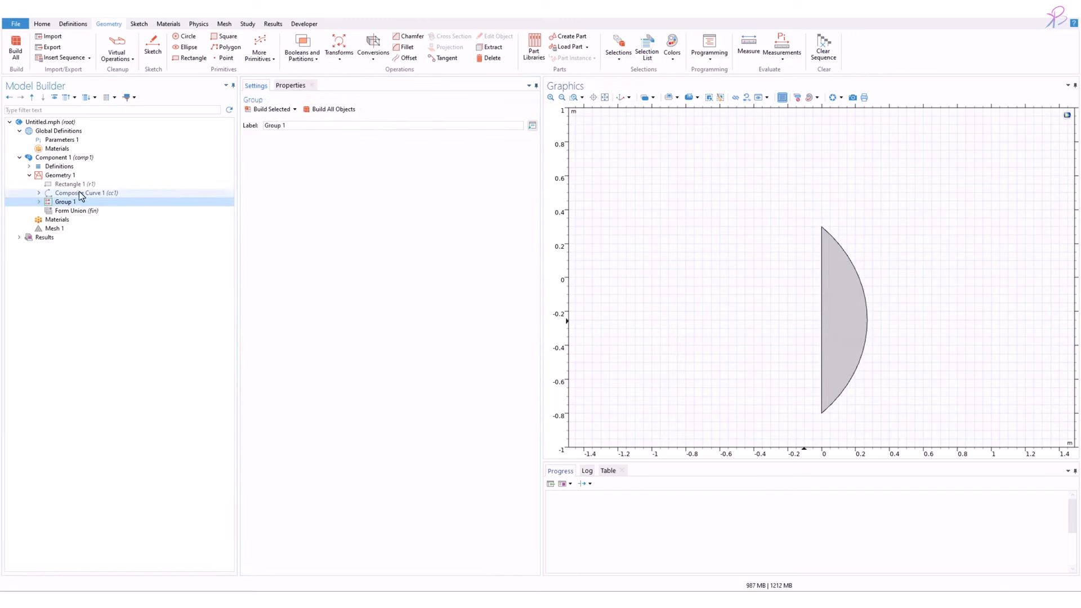
click(38, 201)
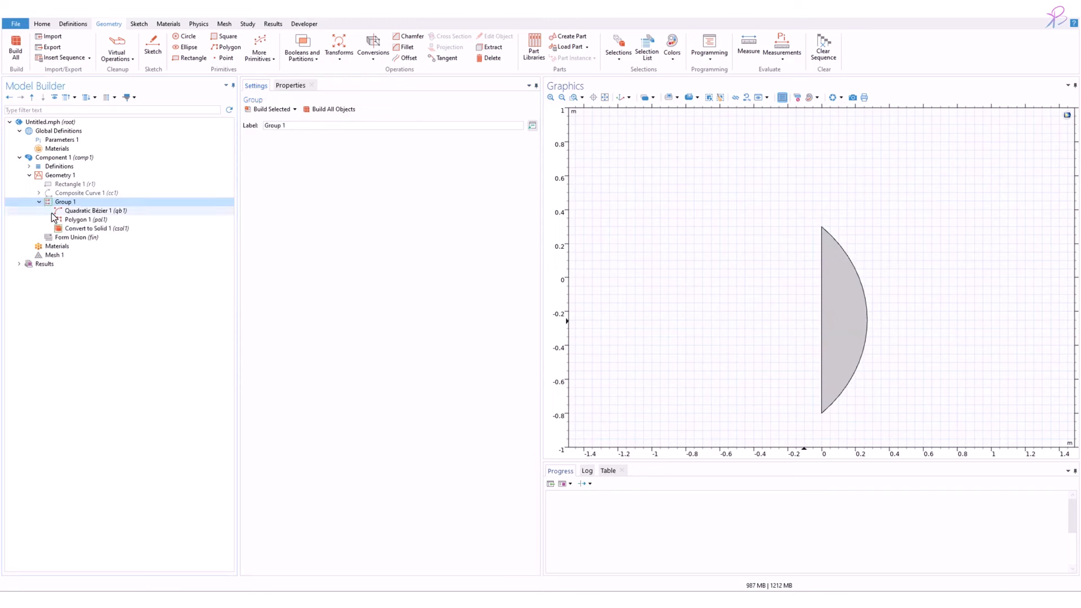
click(93, 228)
click(101, 219)
click(153, 46)
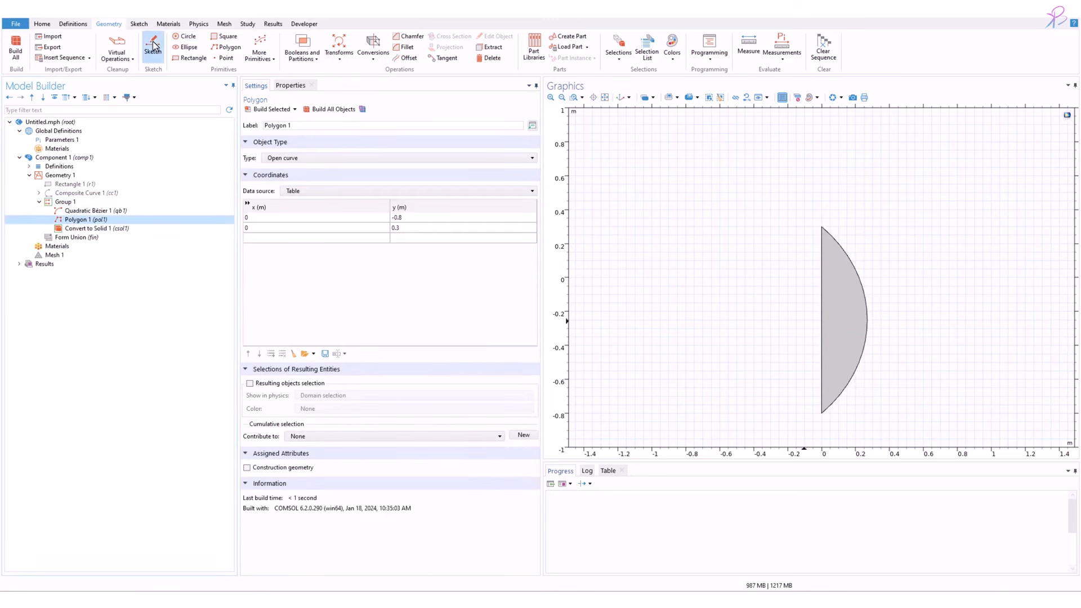
click(251, 111)
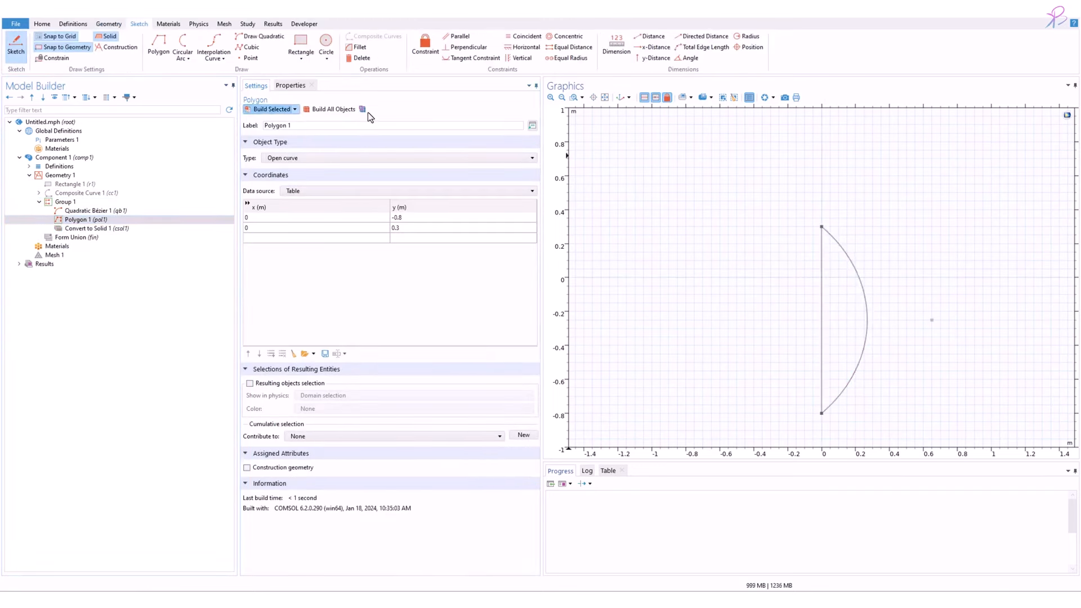
drag(932, 327, 975, 312)
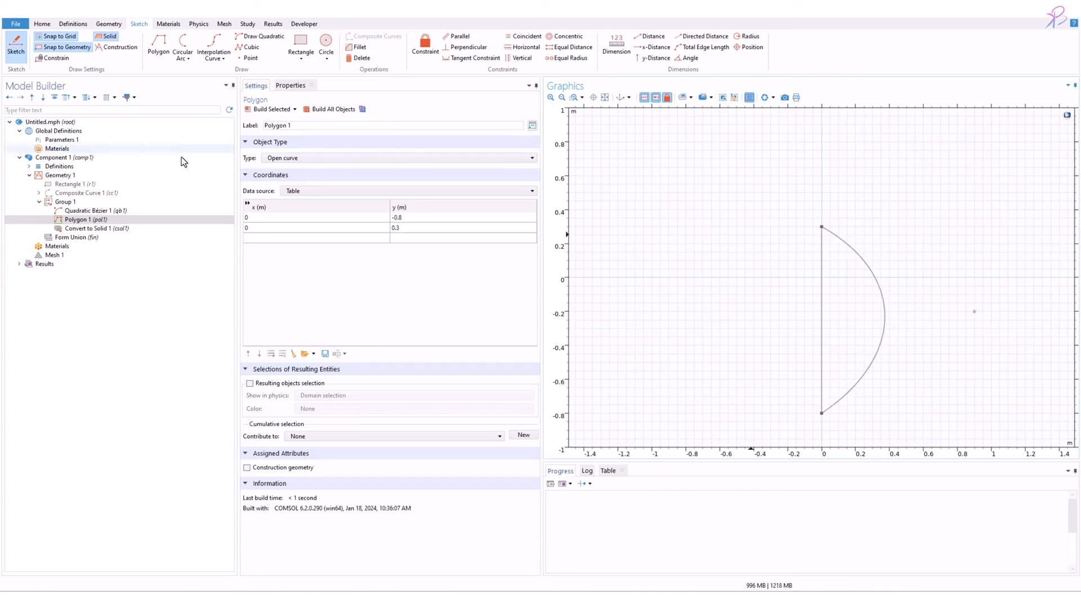
Step: Rebuild all objects with the reshaped curve and leave sketch mode
click(112, 202)
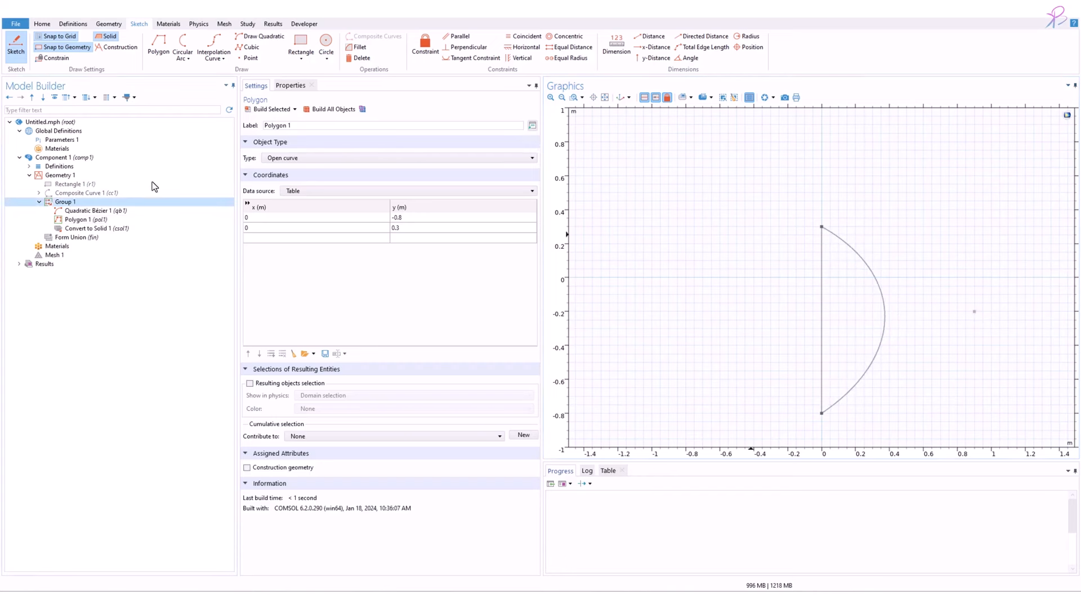
click(331, 110)
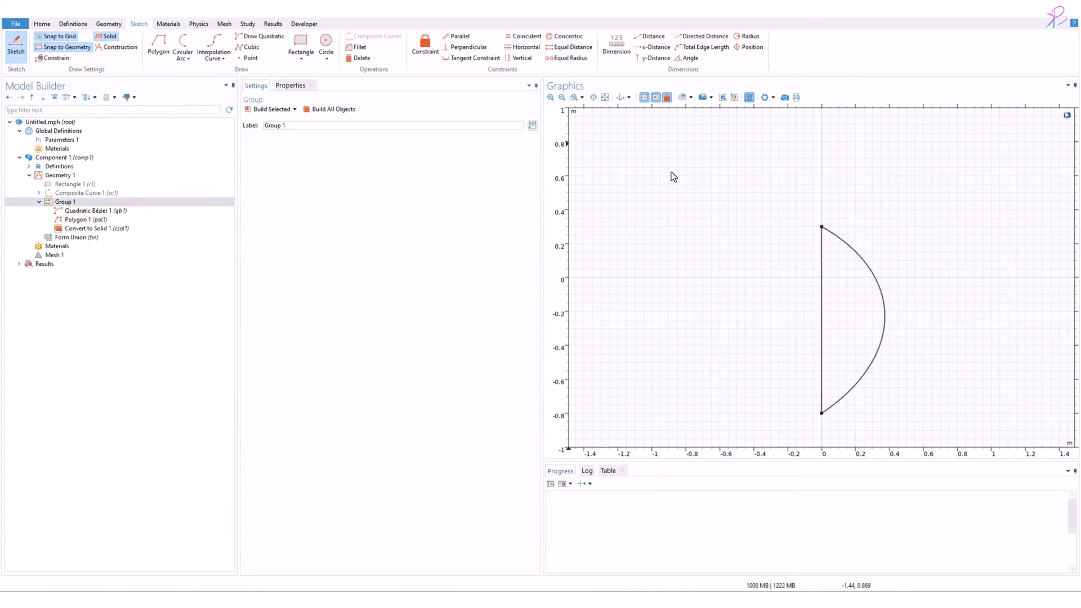
click(15, 45)
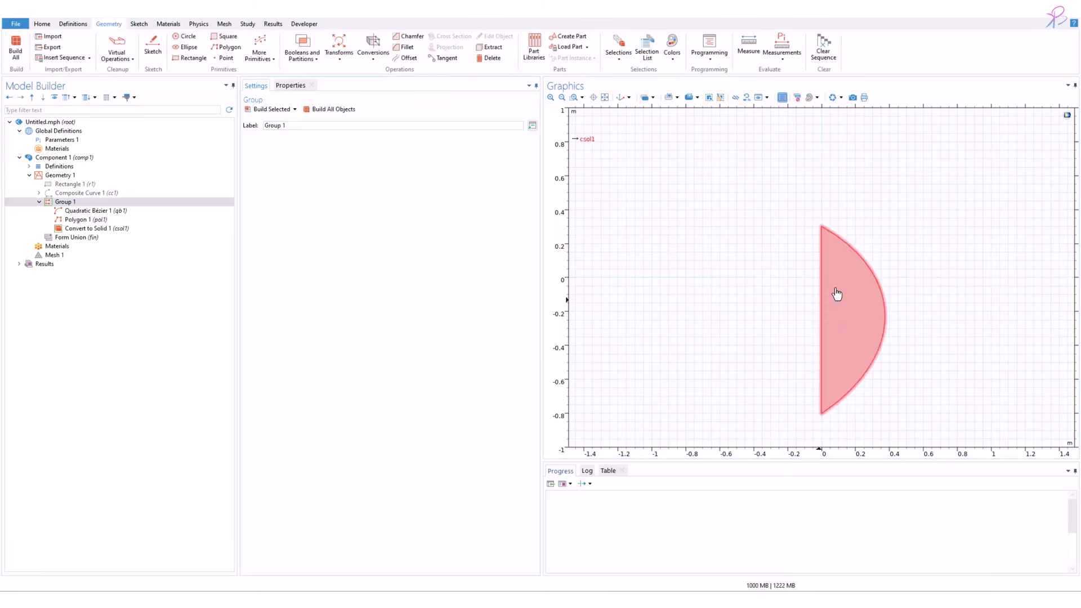
Step: Enable Rectangle 1 again and rebuild all geometry objects, fitting the whole shape in the view
click(92, 185)
right_click(92, 186)
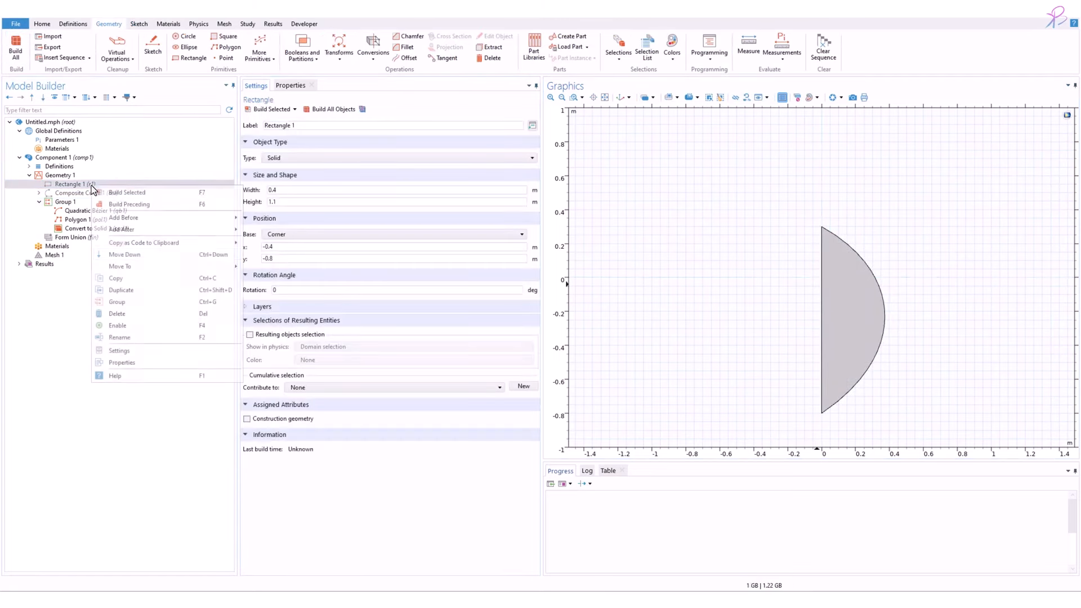
click(138, 325)
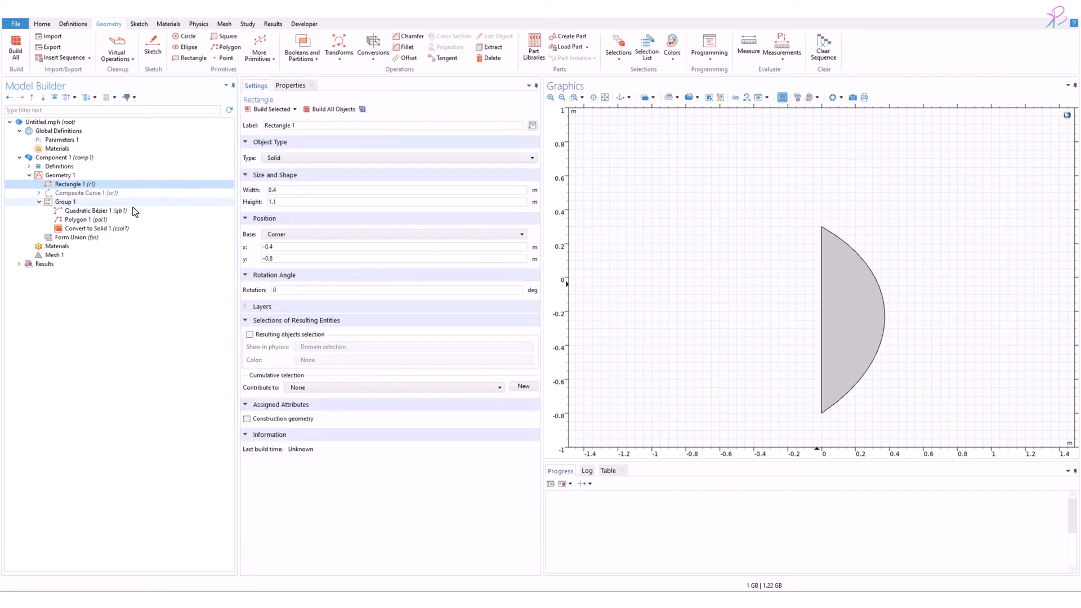
click(331, 109)
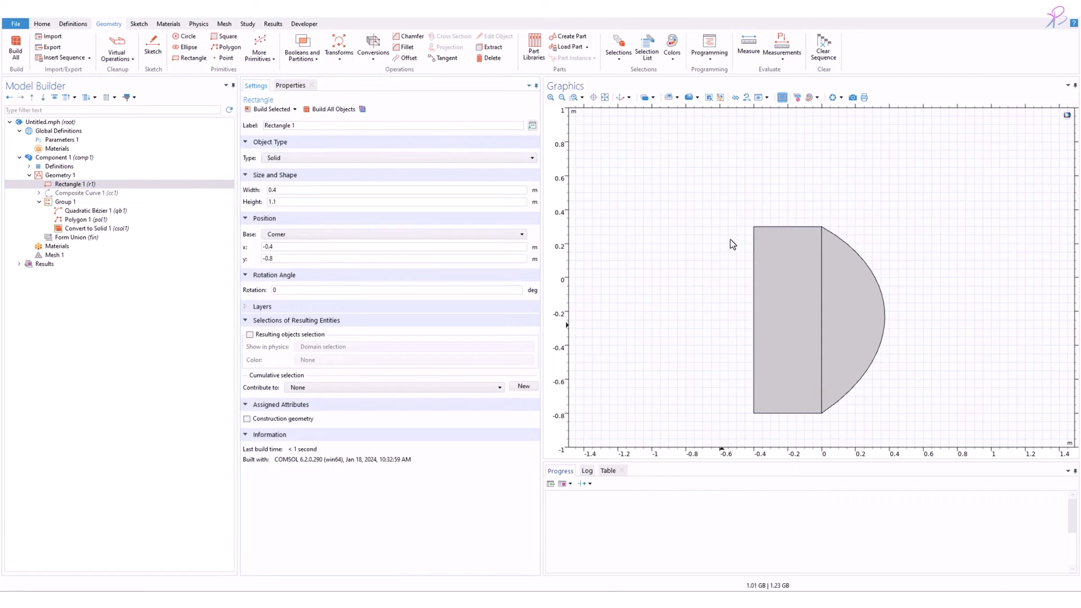
click(605, 98)
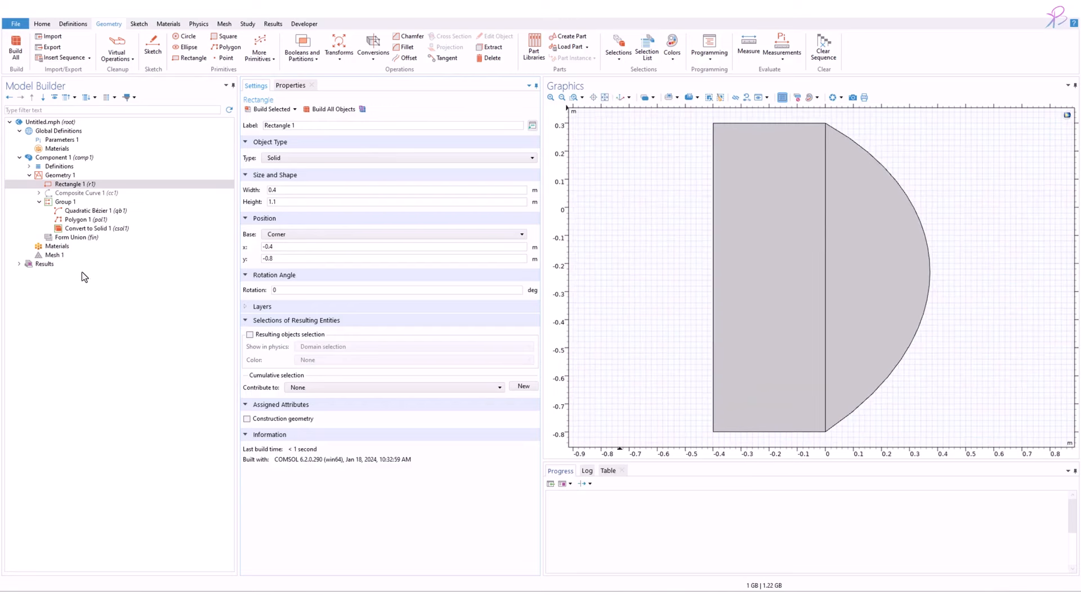
Step: Build the physics-controlled mesh of the whole geometry with Normal element size
click(56, 256)
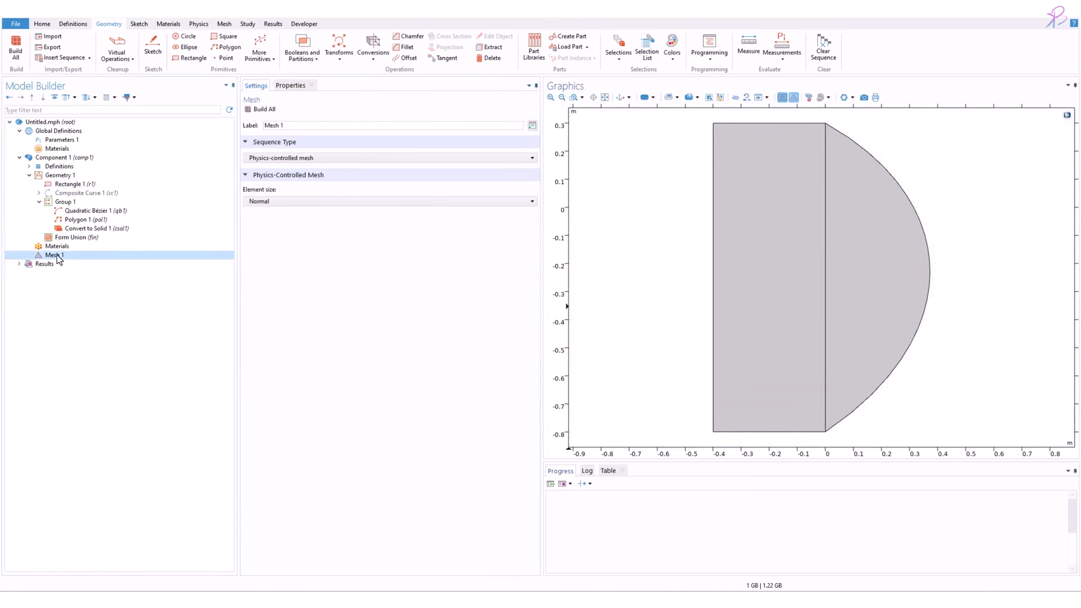
click(265, 109)
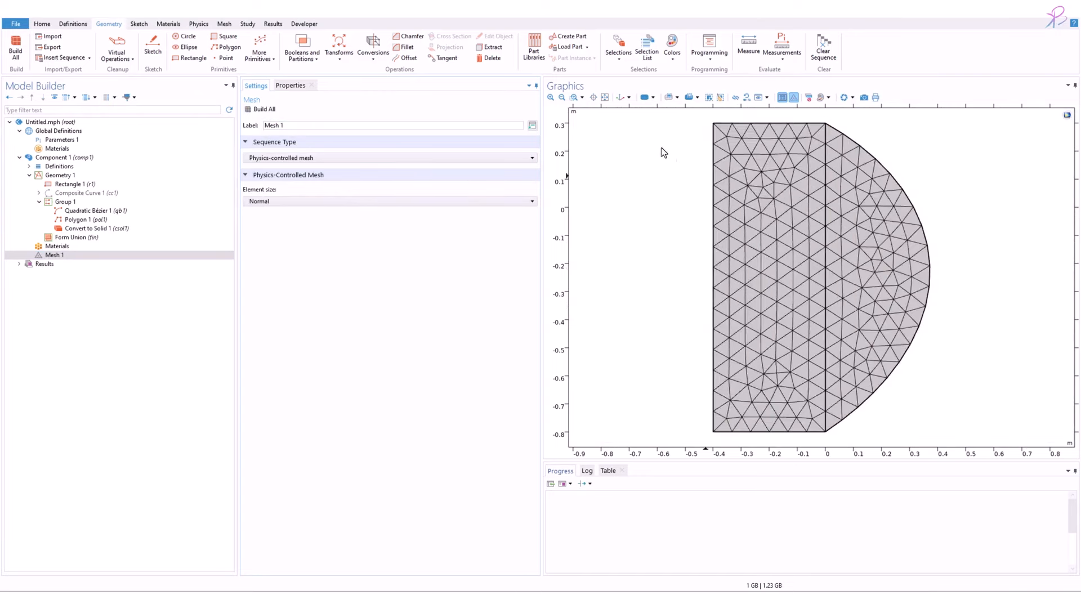
Step: Add a Mapped operation to Mesh 1 and set its geometric entity level to Domain
right_click(64, 257)
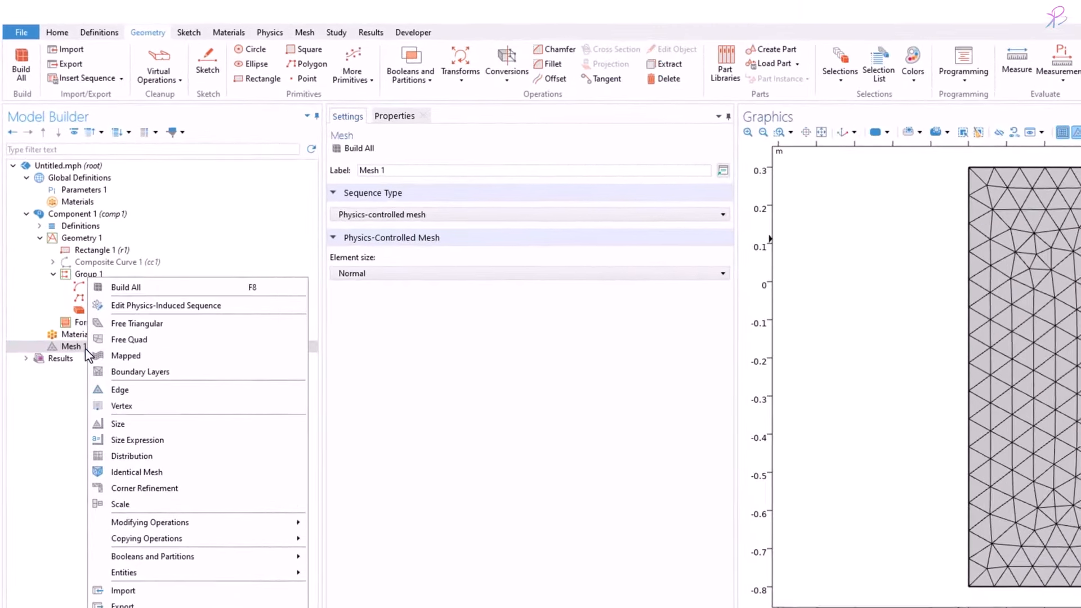
right_click(64, 292)
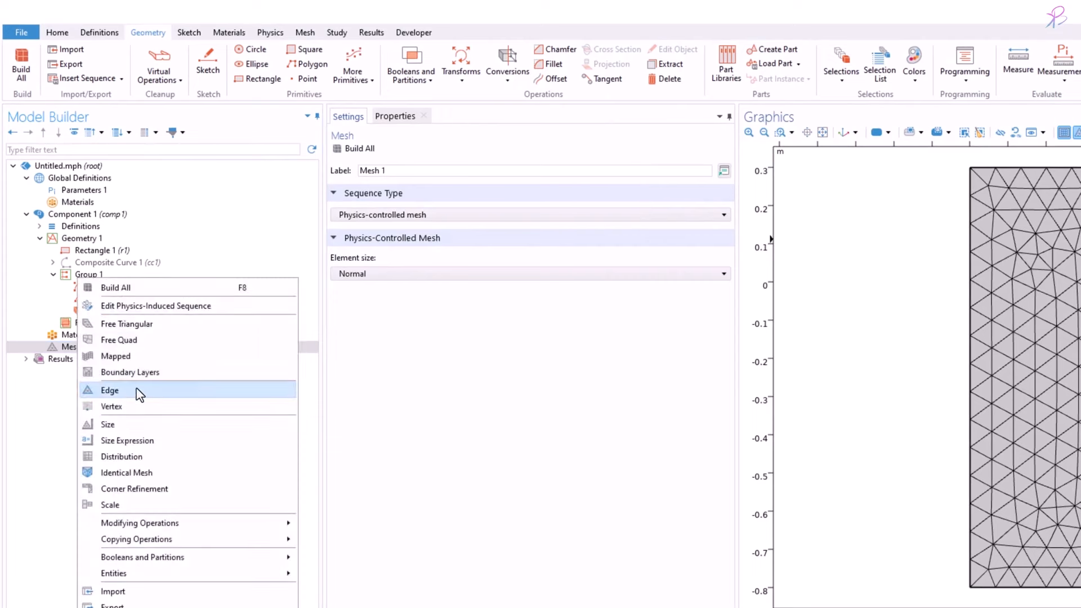
click(135, 357)
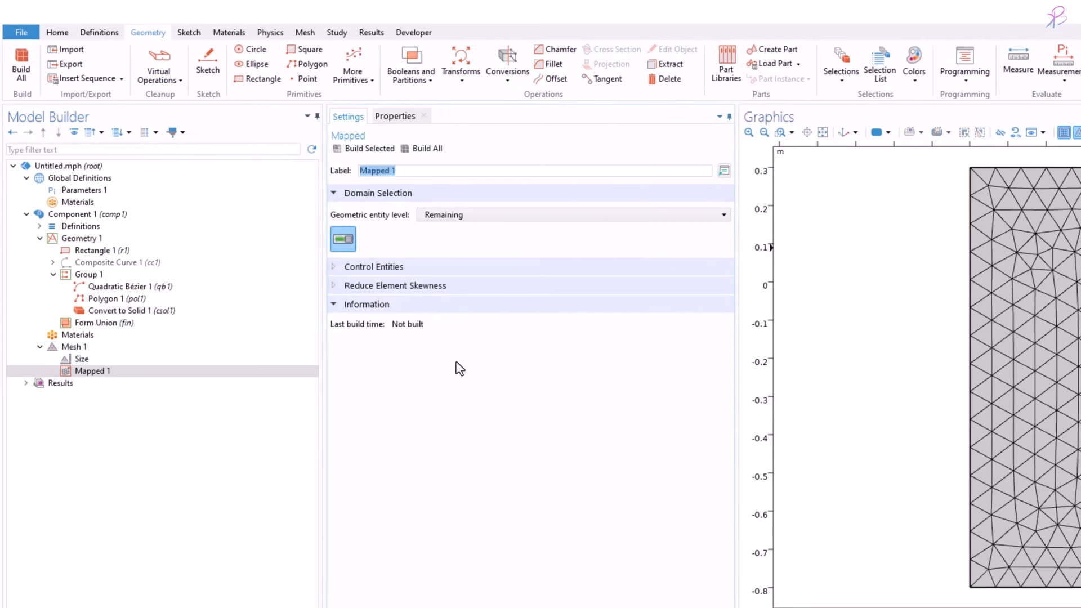
click(510, 216)
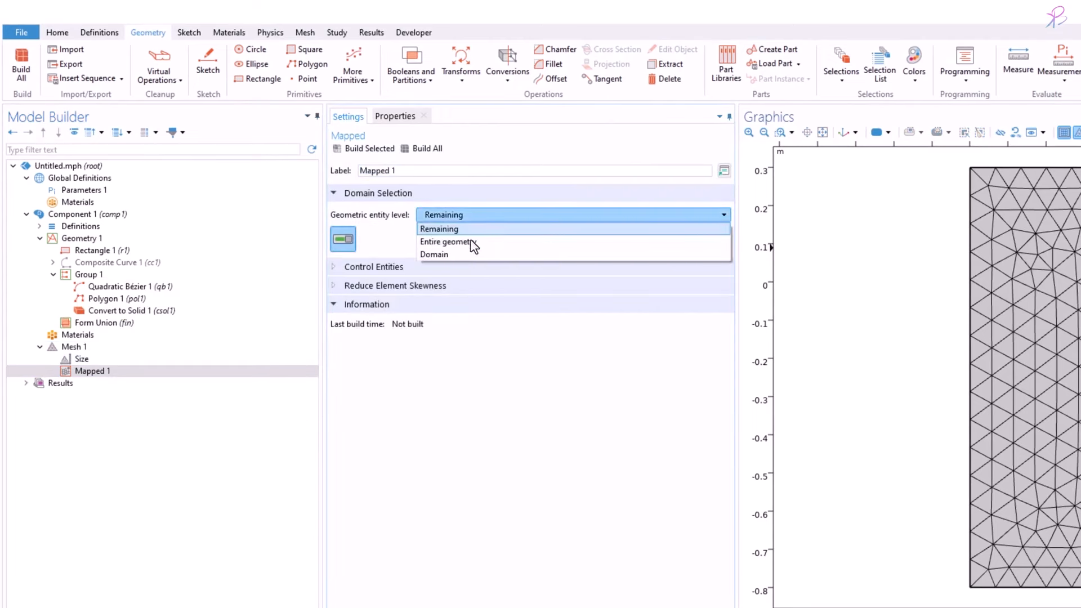
click(476, 251)
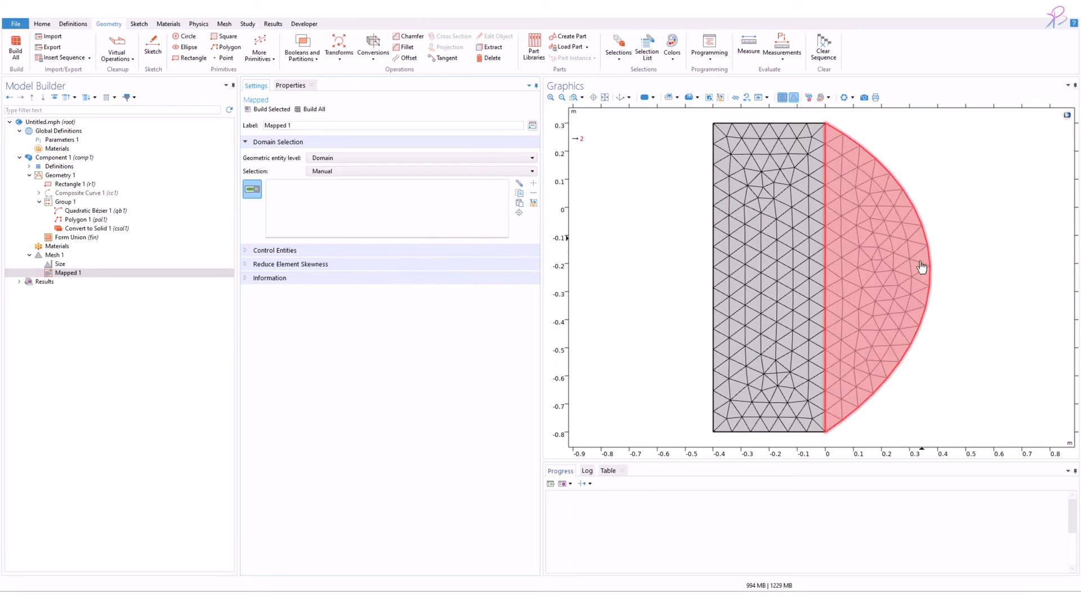
Step: Try to build the mapped mesh on the curved domain, and remove that domain from the selection
click(894, 268)
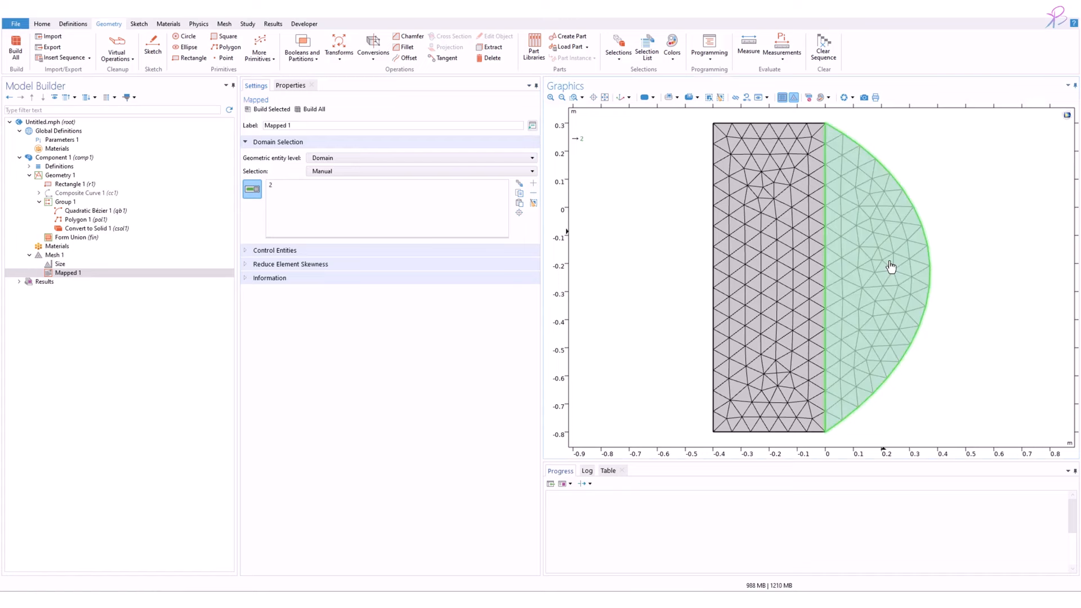
click(267, 110)
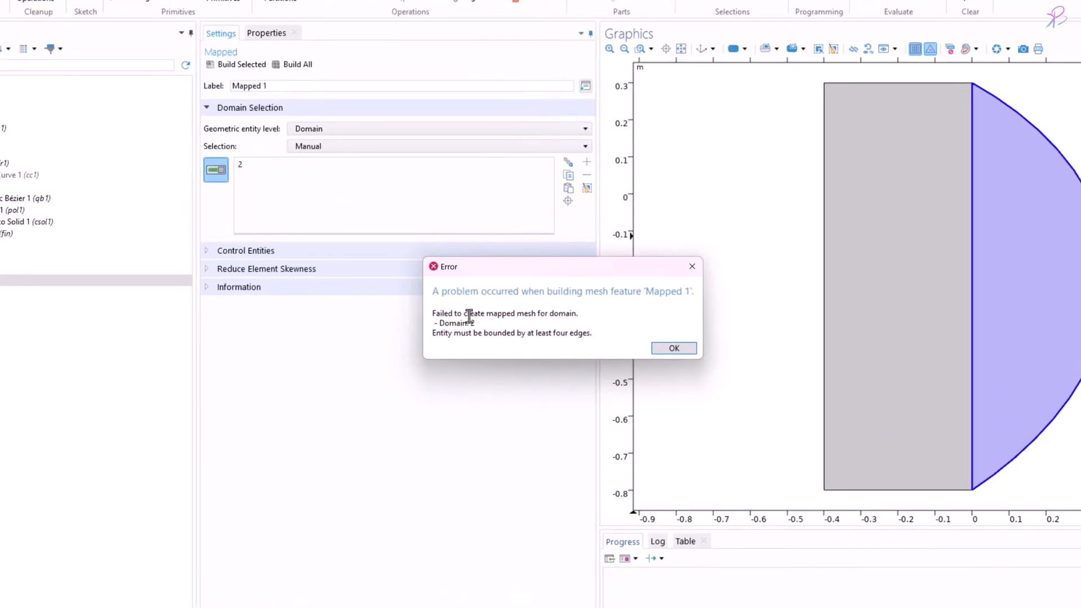
drag(470, 317, 574, 315)
click(543, 314)
drag(447, 337, 576, 332)
click(537, 334)
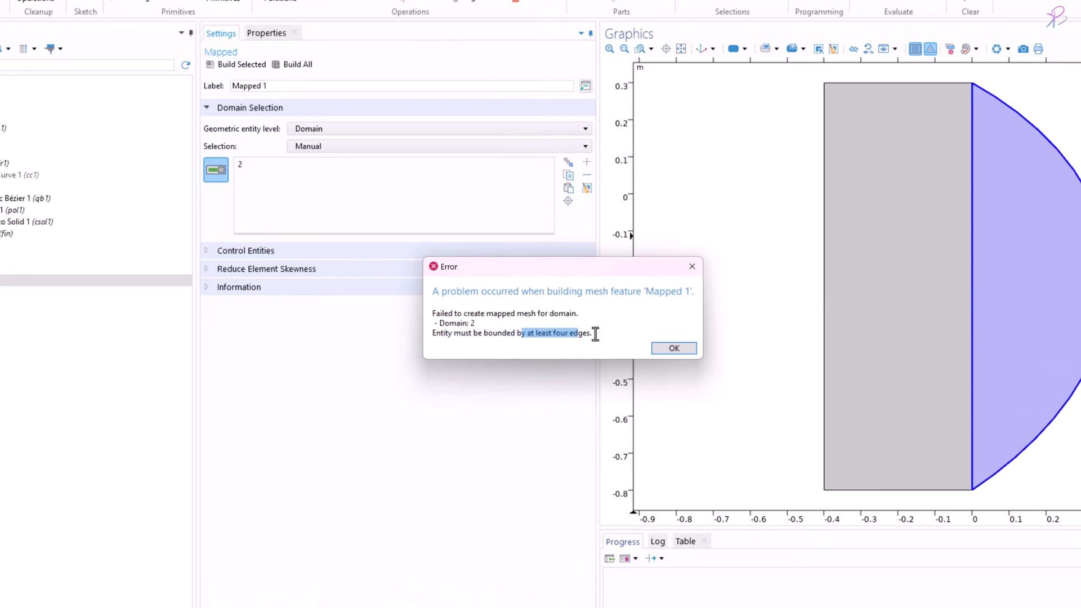
click(594, 334)
click(692, 267)
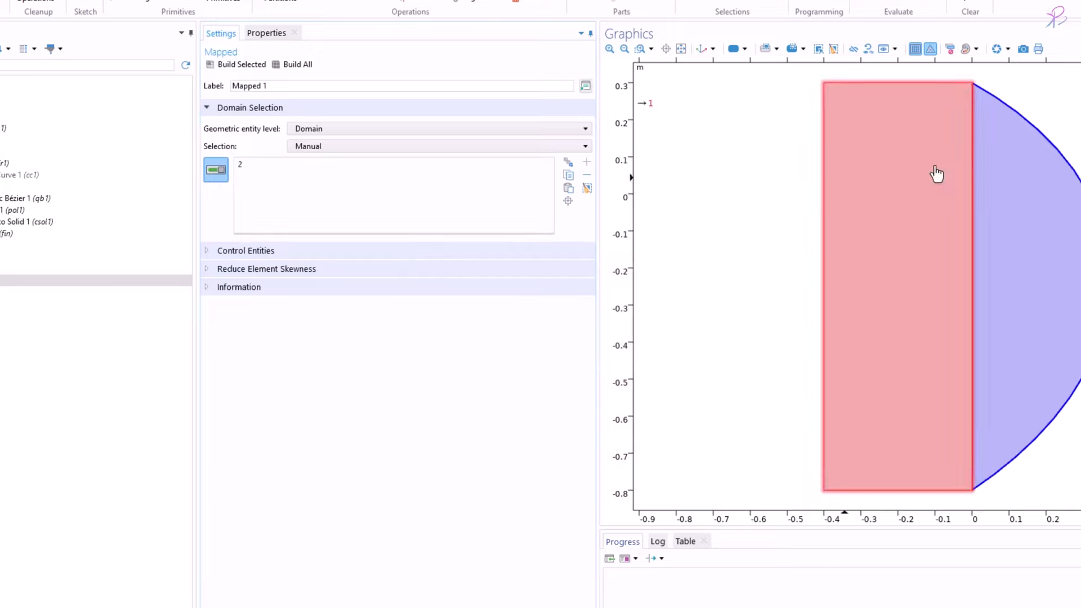
click(1043, 213)
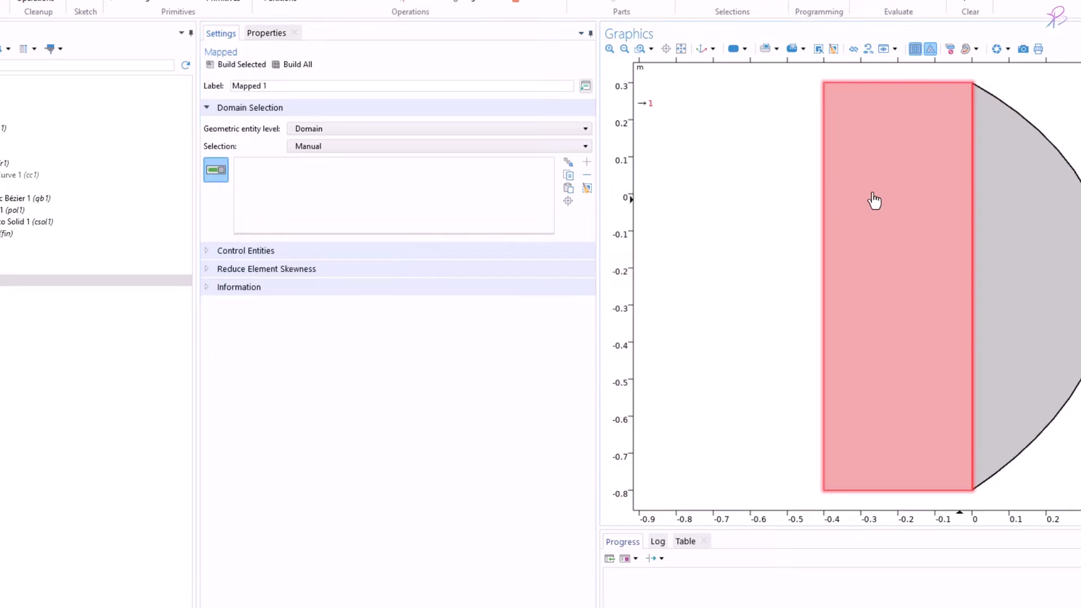
Step: Add the rectangular domain to the Mapped 1 selection and build its mapped mesh
click(874, 201)
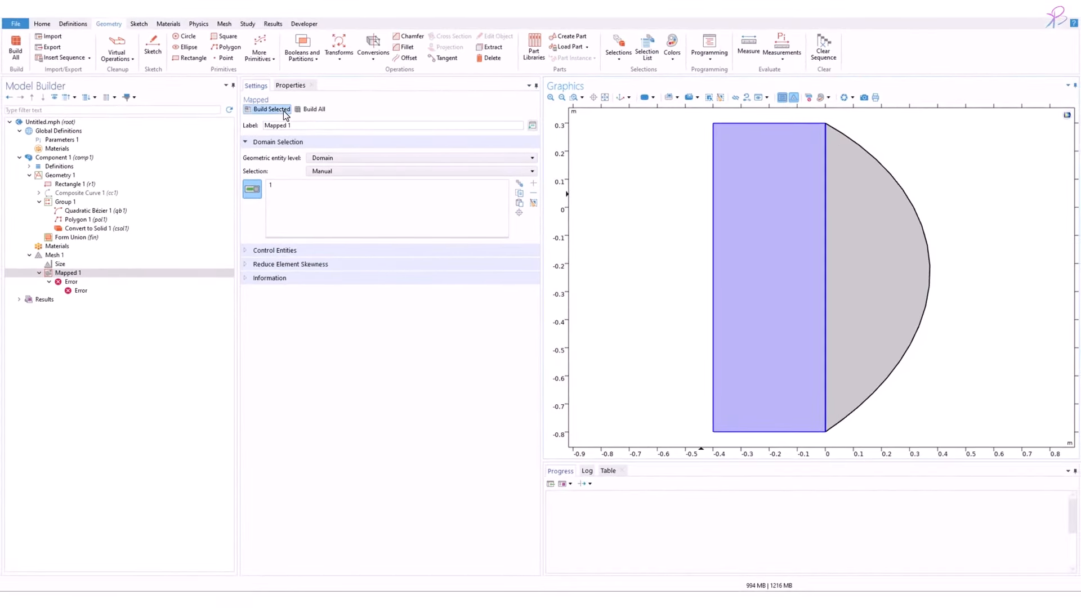
click(252, 64)
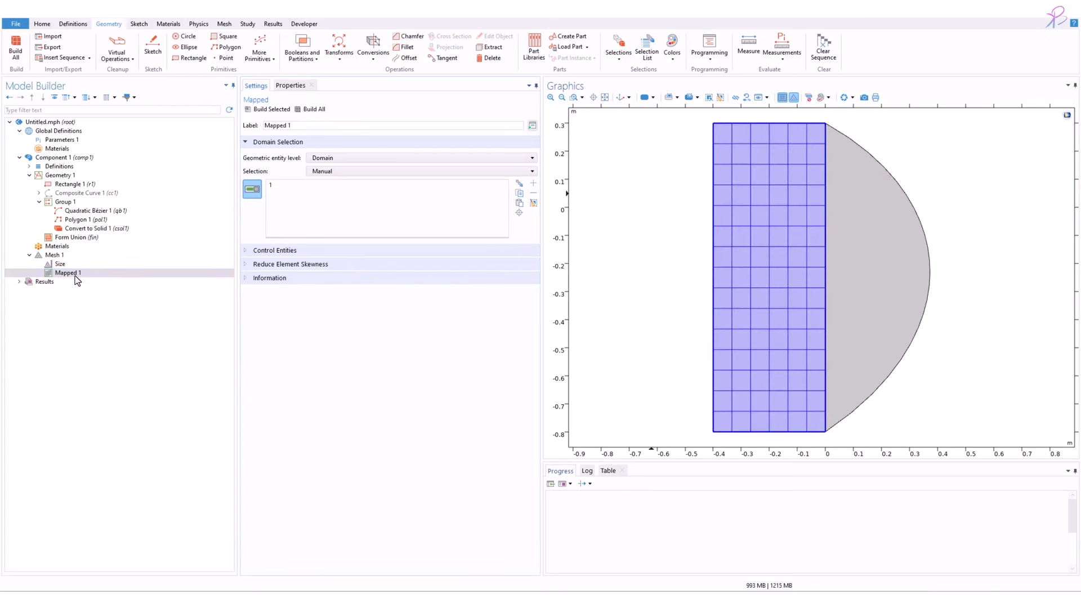
right_click(77, 280)
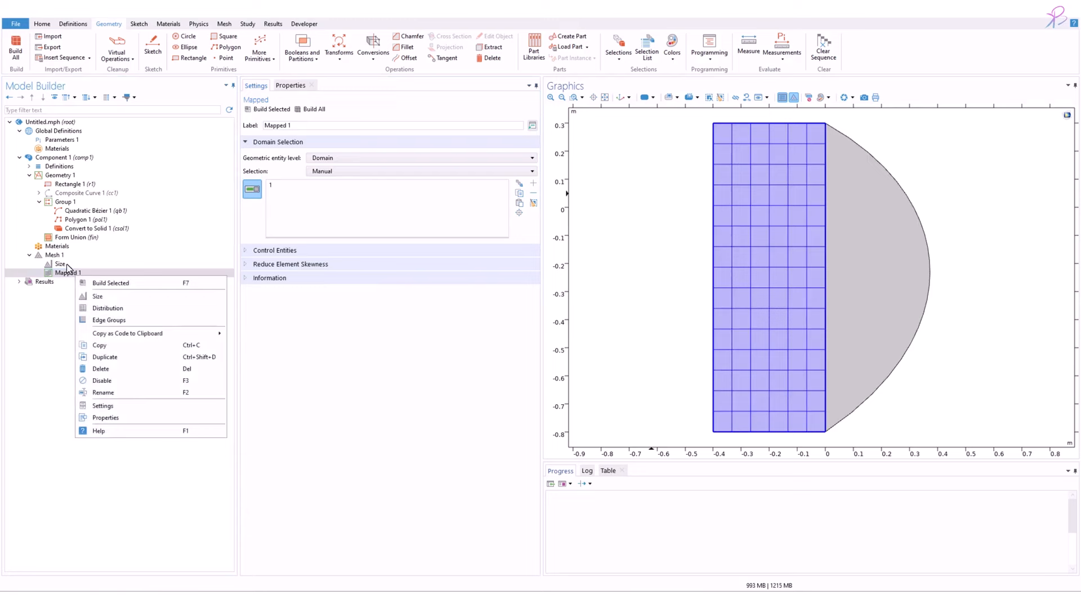
click(66, 269)
Step: Add a Free Triangular operation to Mesh 1, restrict it to the curved domain at Domain level, and build it
click(63, 256)
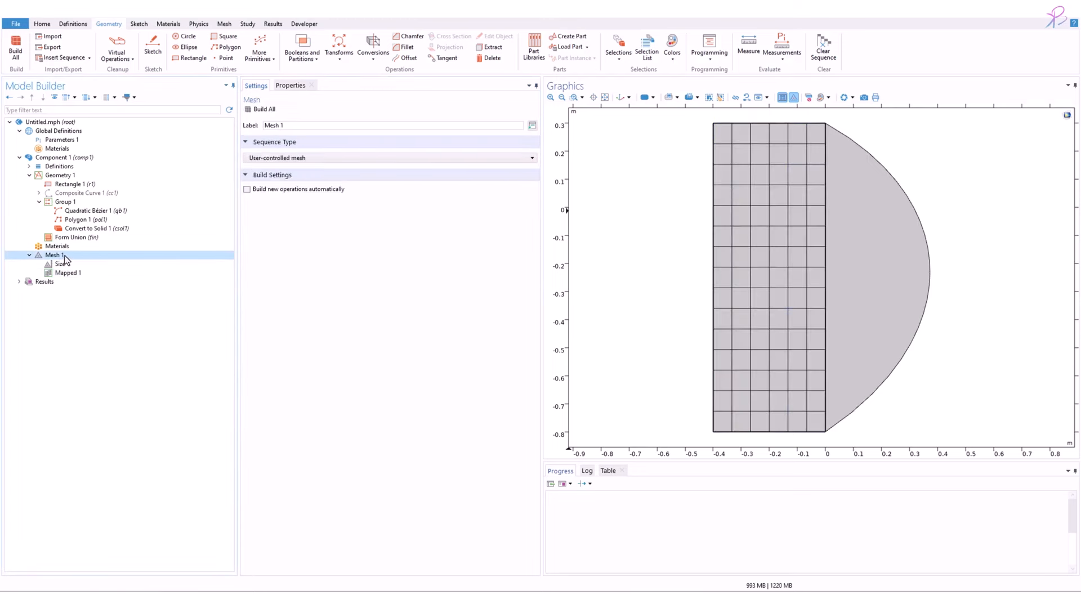
right_click(64, 256)
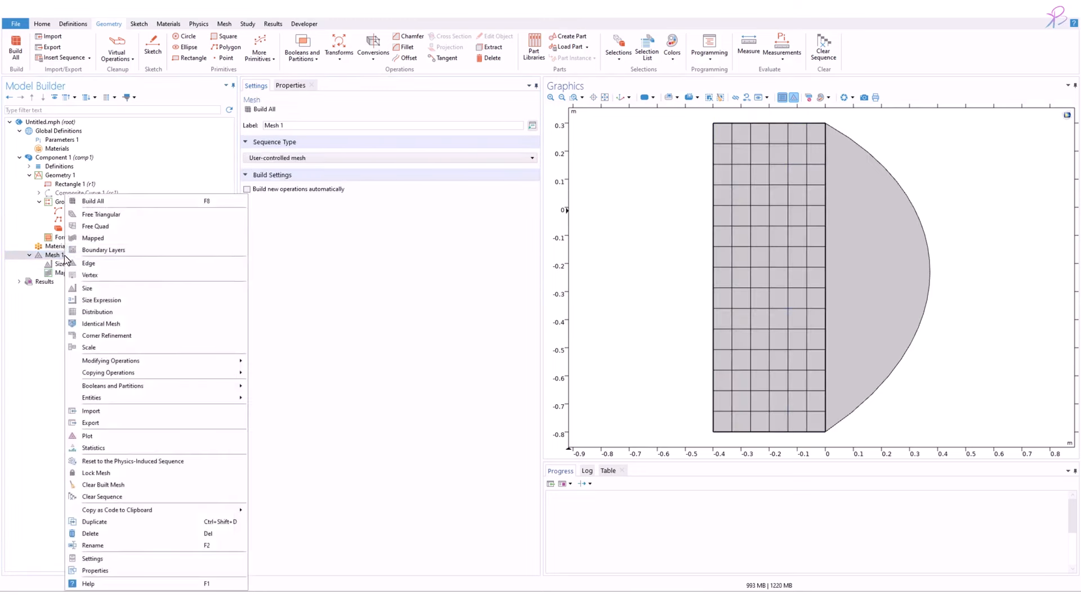
click(101, 214)
click(406, 158)
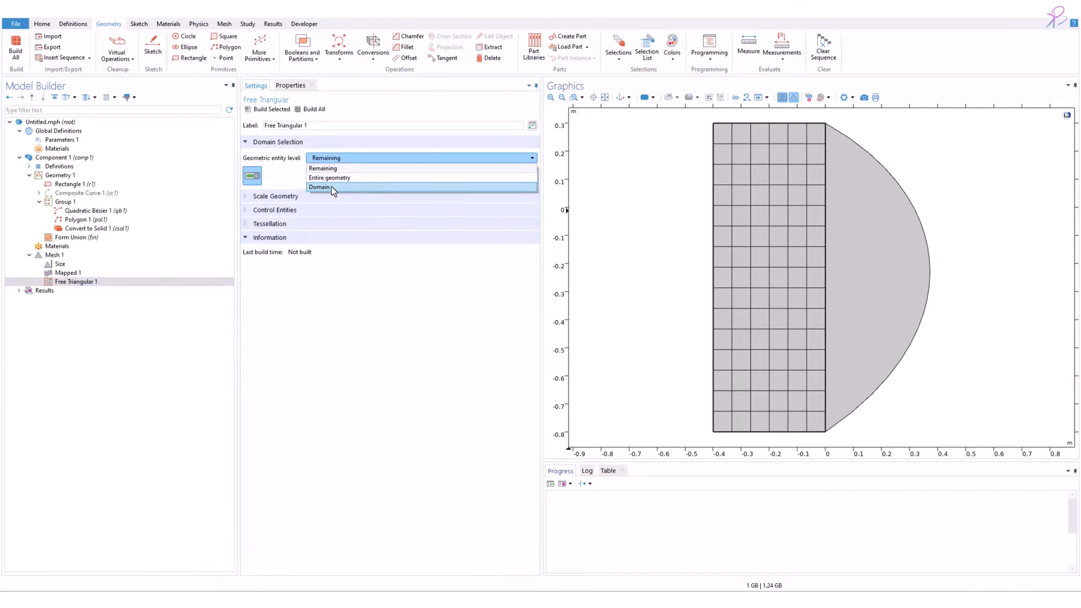
click(321, 187)
click(849, 184)
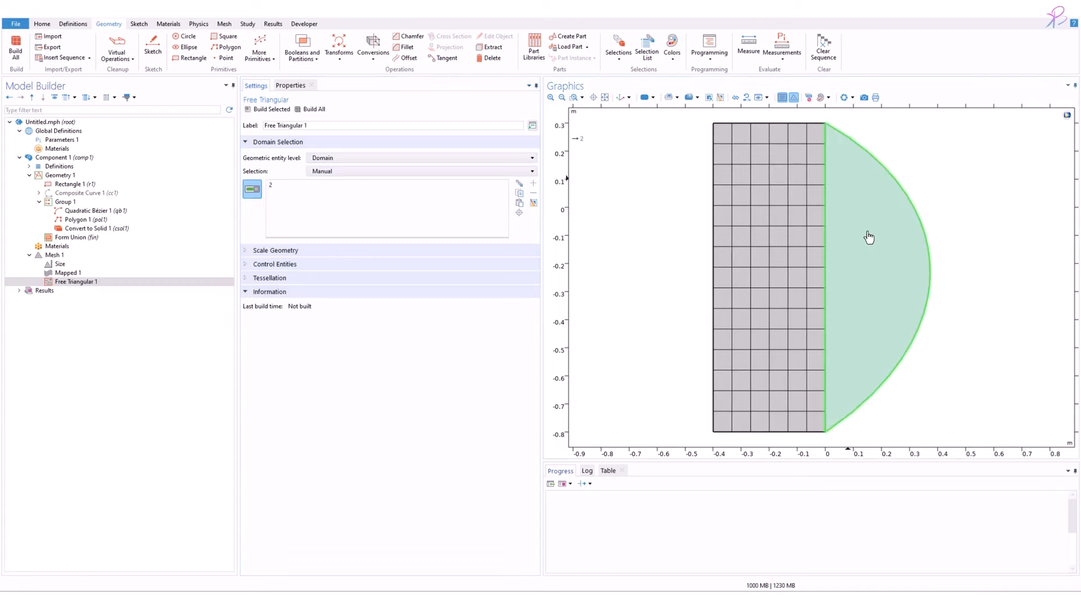
click(273, 108)
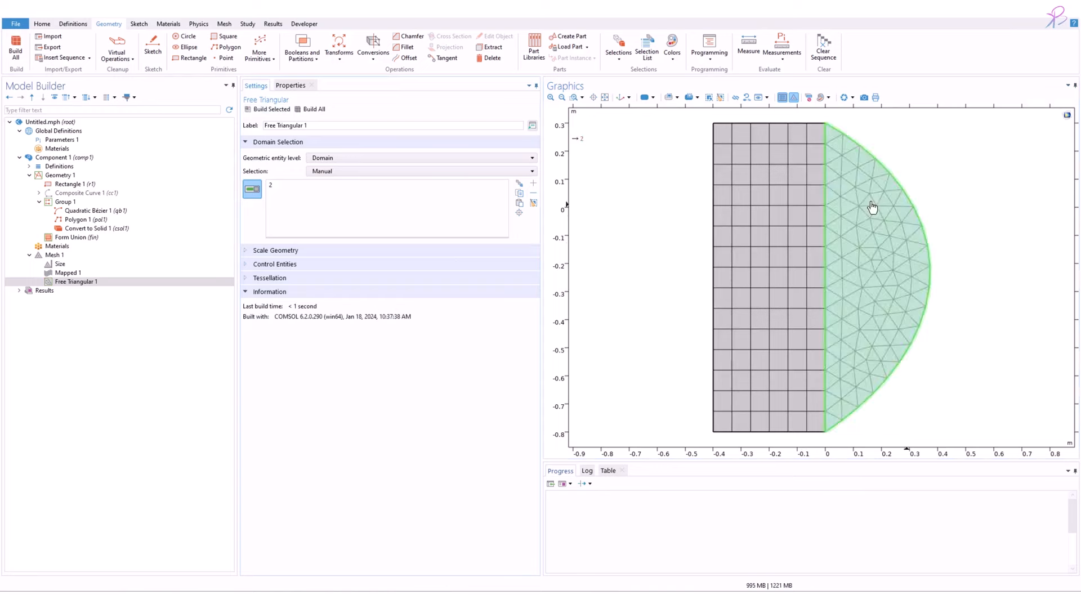
Step: Examine how the quadrilateral and triangular elements meet along the boundary shared by the two domains
scroll(840, 226, up, 3)
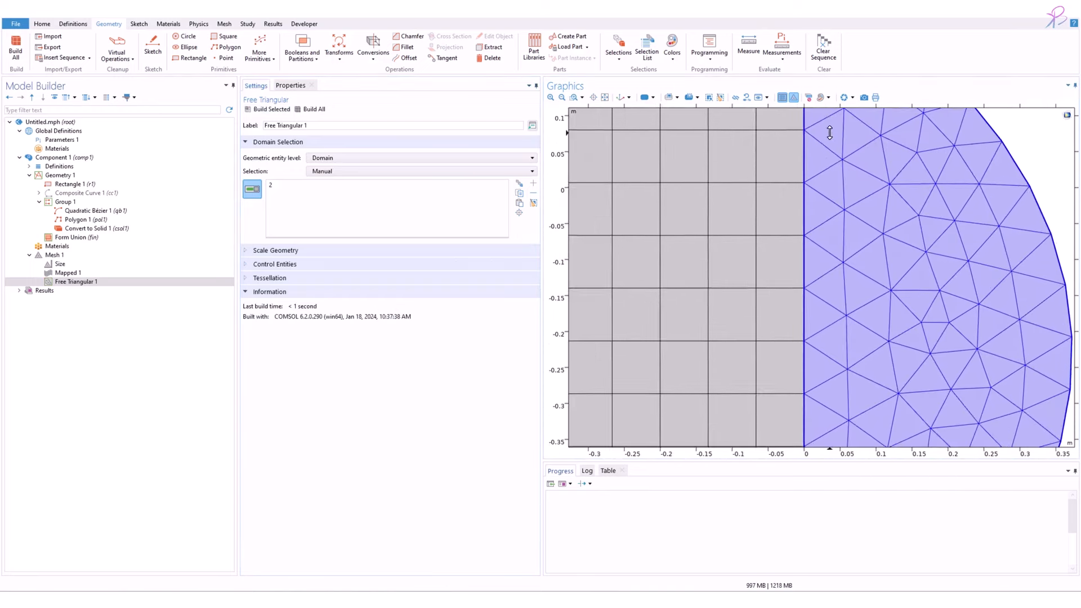
scroll(834, 169, down, 3)
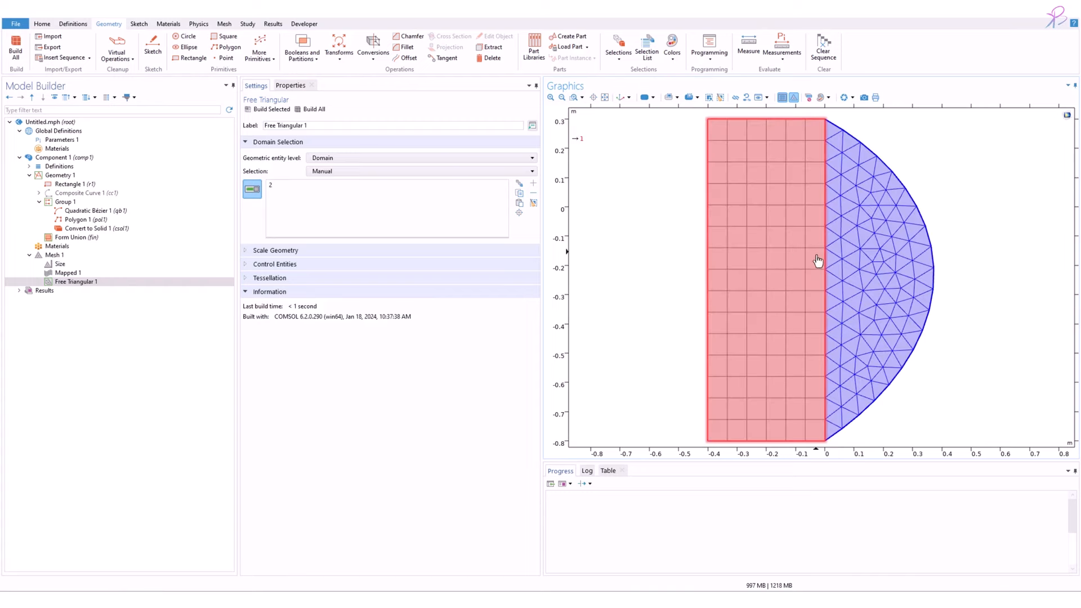
scroll(823, 257, up, 3)
scroll(828, 253, down, 3)
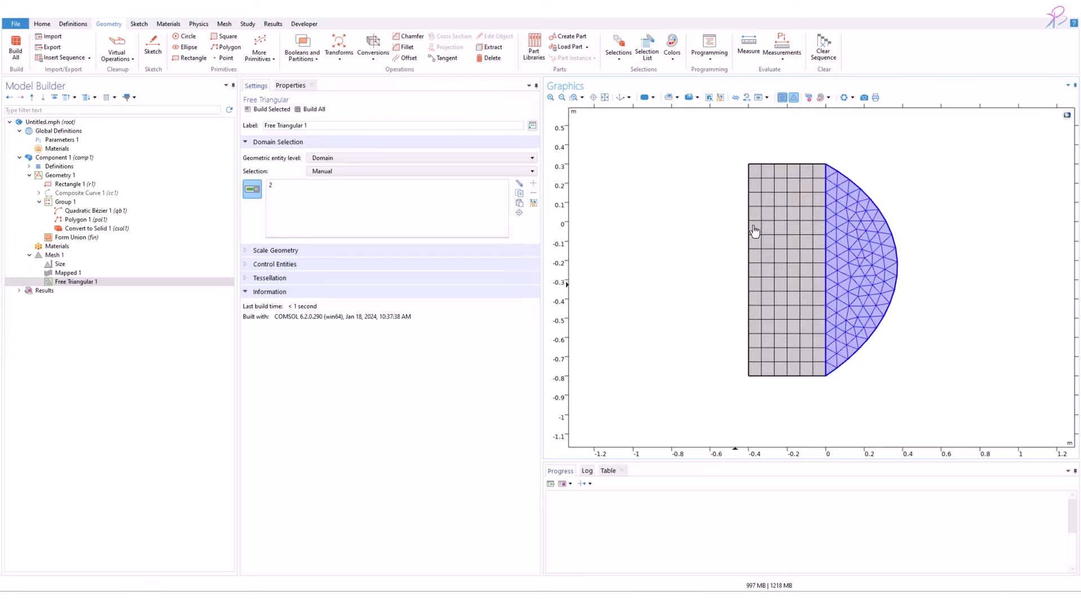
scroll(841, 210, up, 2)
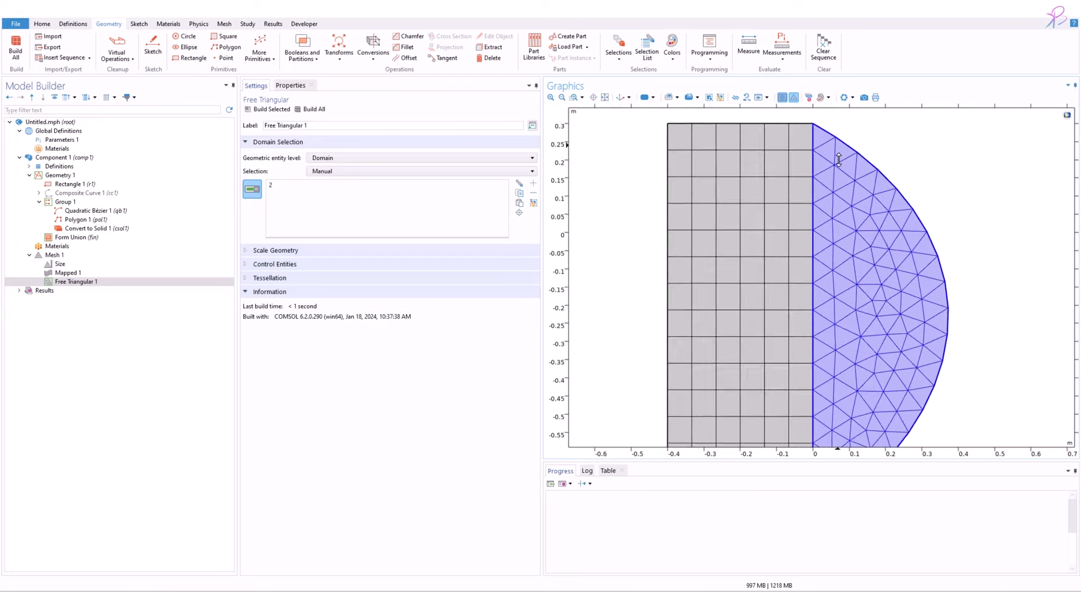
scroll(839, 161, down, 2)
scroll(834, 186, up, 2)
scroll(828, 207, down, 2)
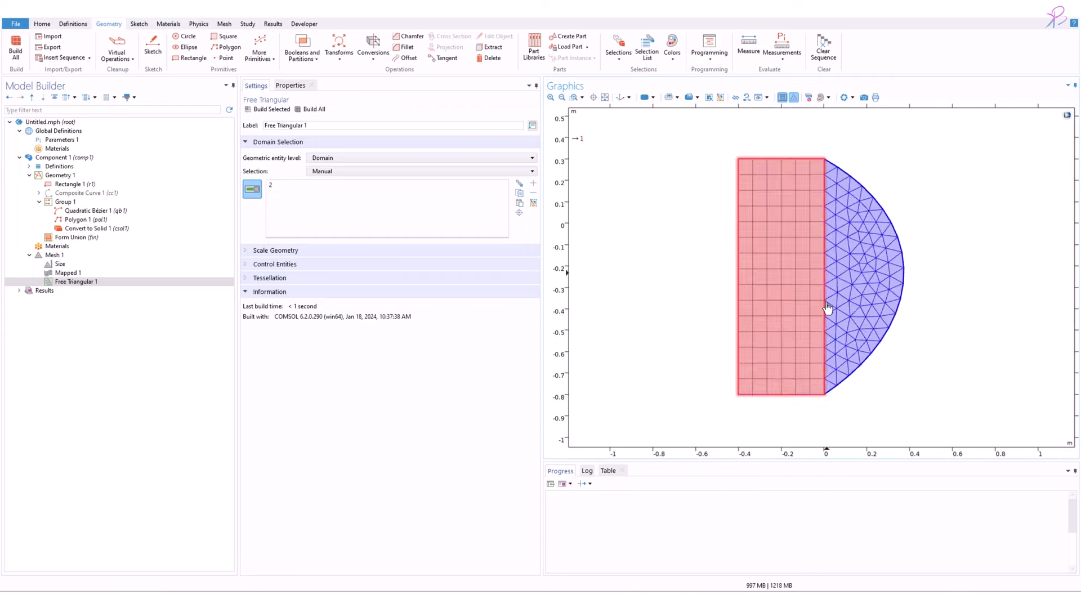
scroll(828, 307, up, 3)
scroll(829, 214, down, 3)
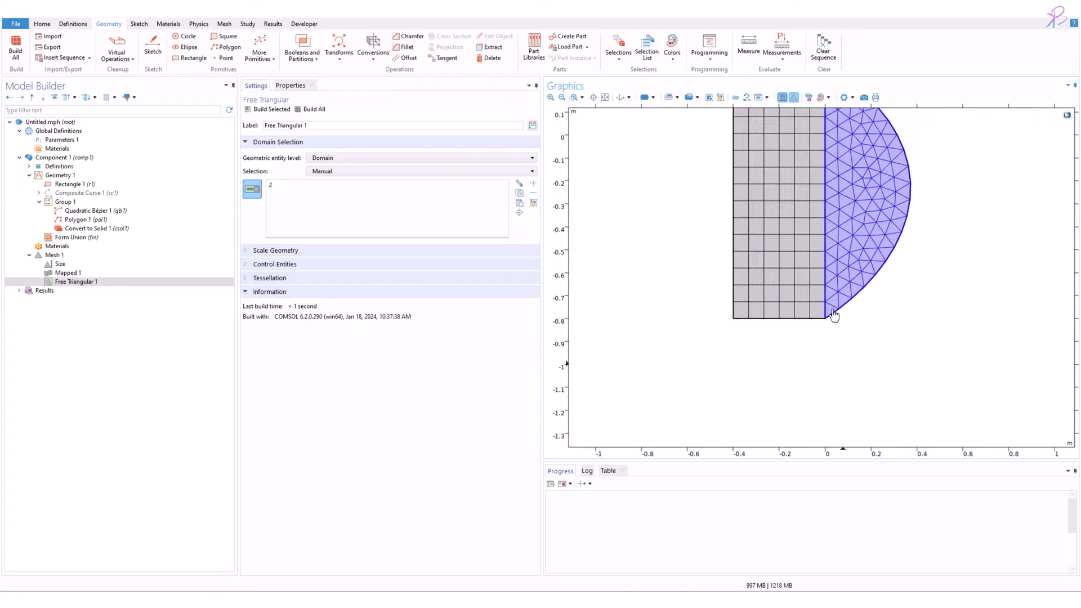
right_drag(835, 200, 806, 299)
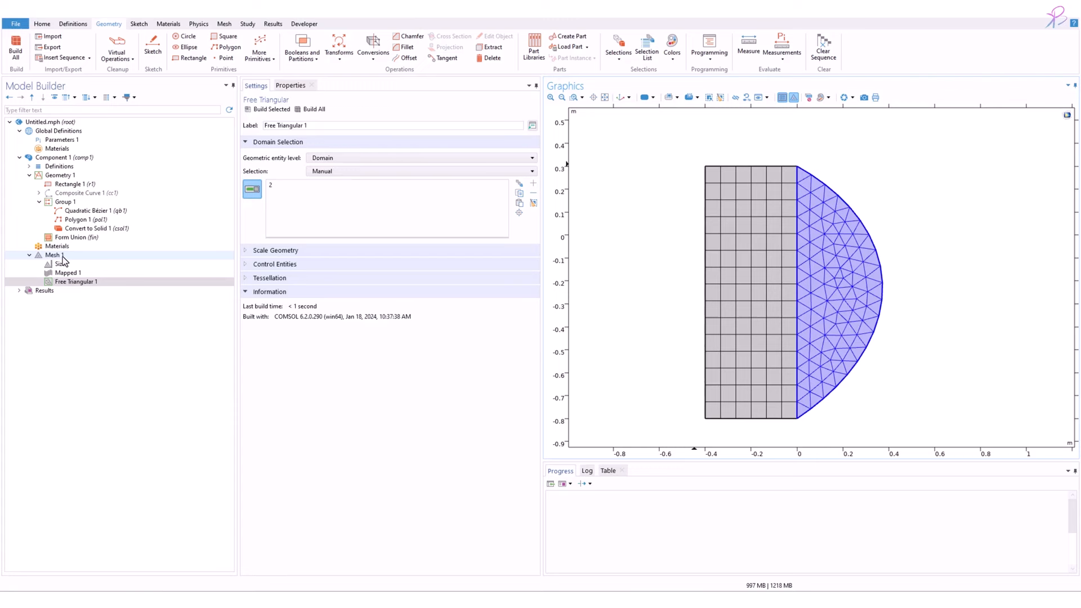
Step: Try a Distribution under Free Triangular 1 on the shared vertical boundary, with 50 and 5 as the number of elements
click(224, 25)
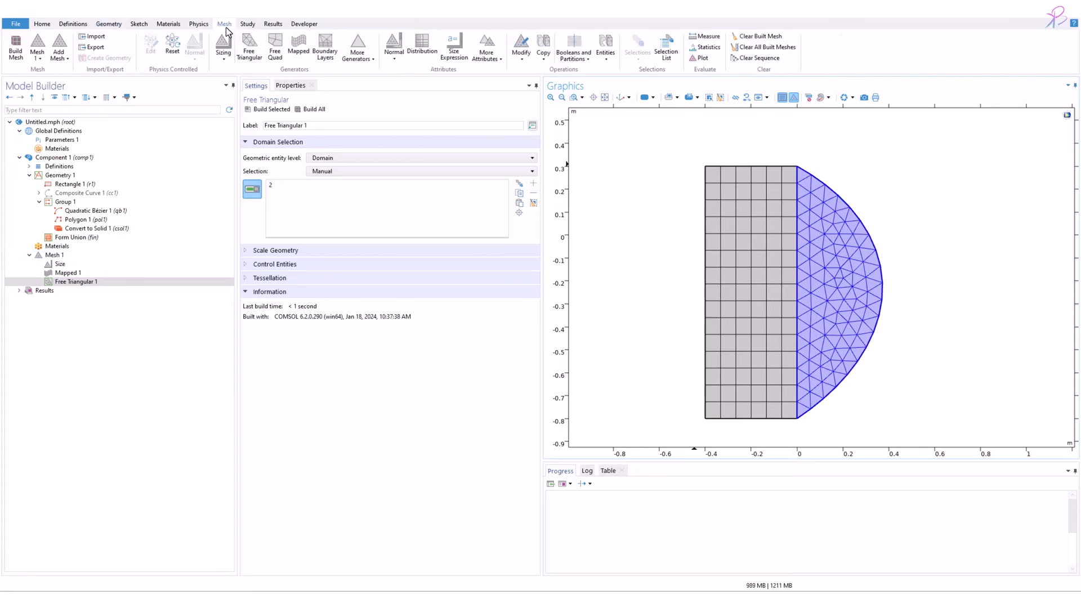
click(419, 53)
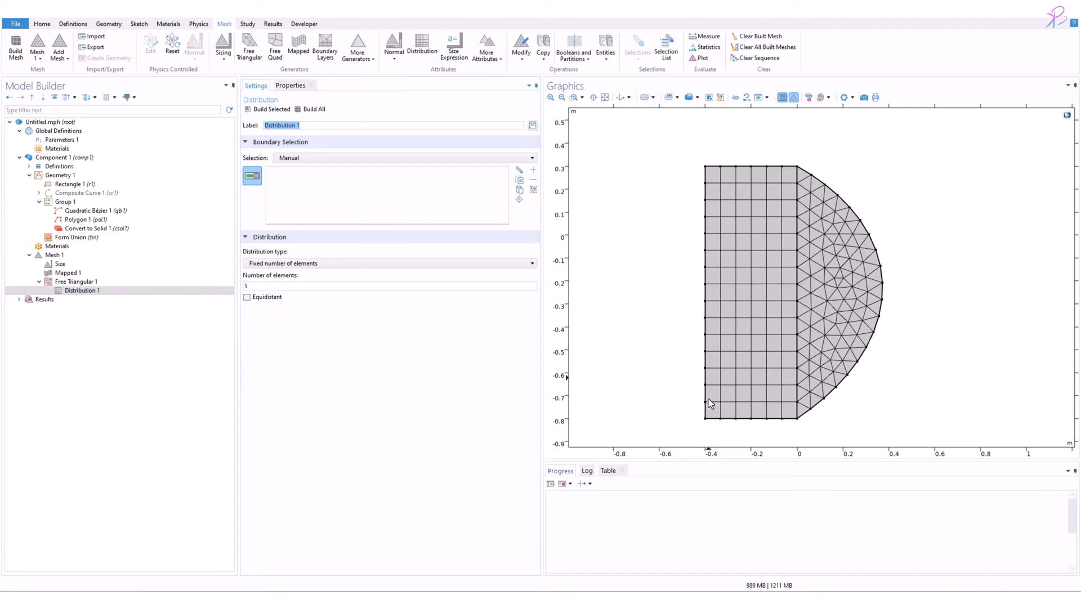
click(798, 229)
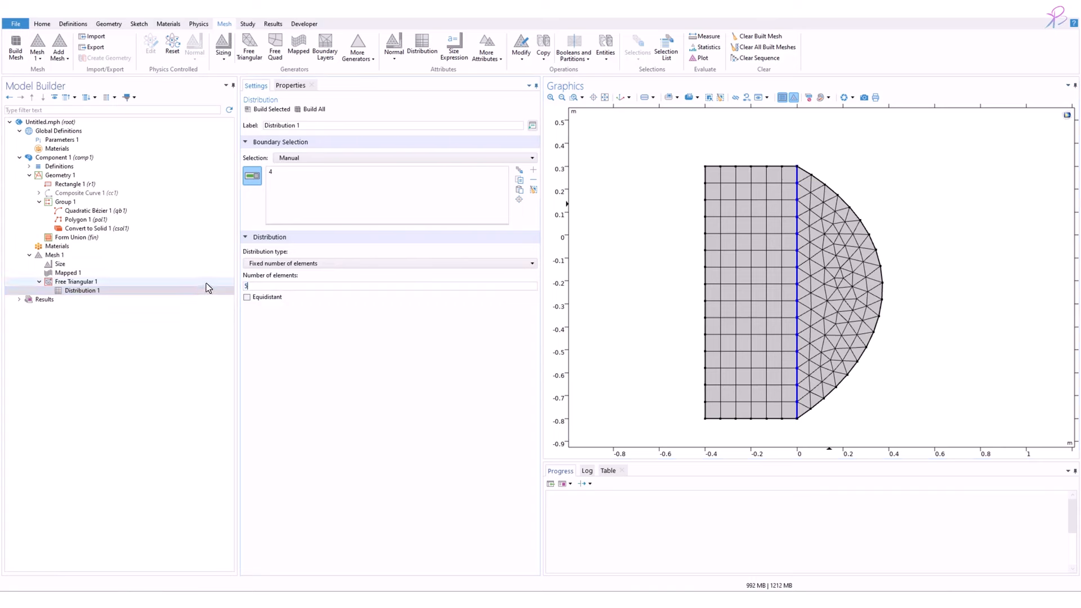
text(0)
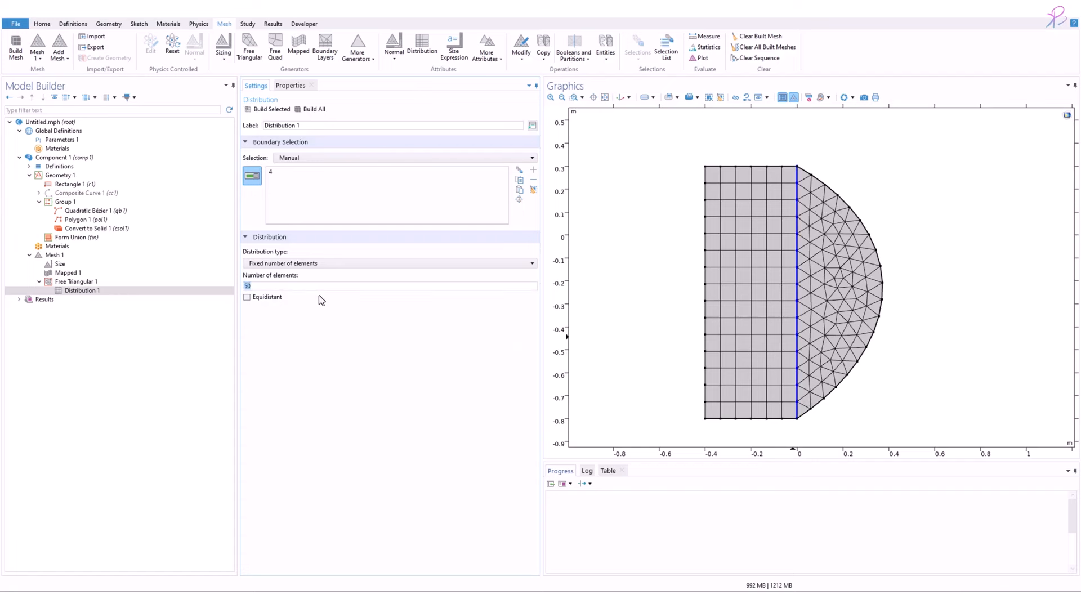
text(5)
click(82, 283)
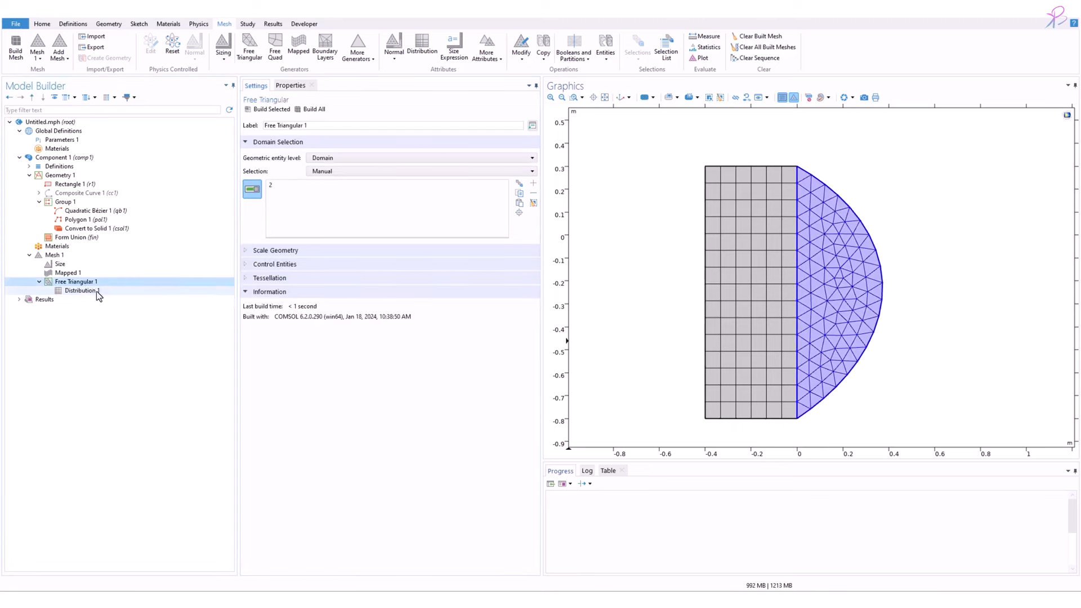
Step: Delete Distribution 1 from Free Triangular 1
click(90, 291)
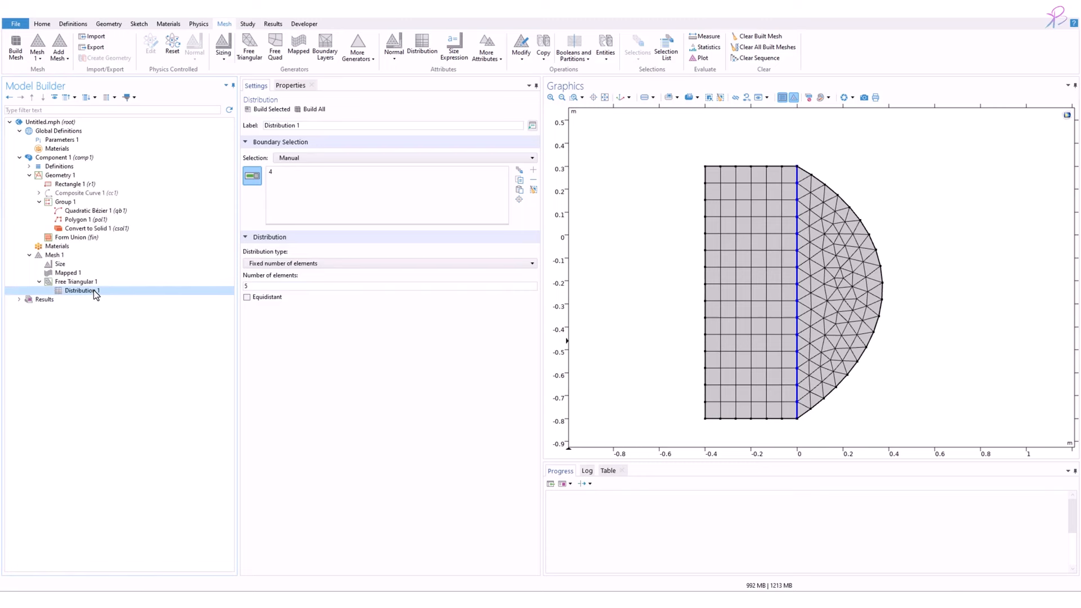
click(135, 299)
click(122, 290)
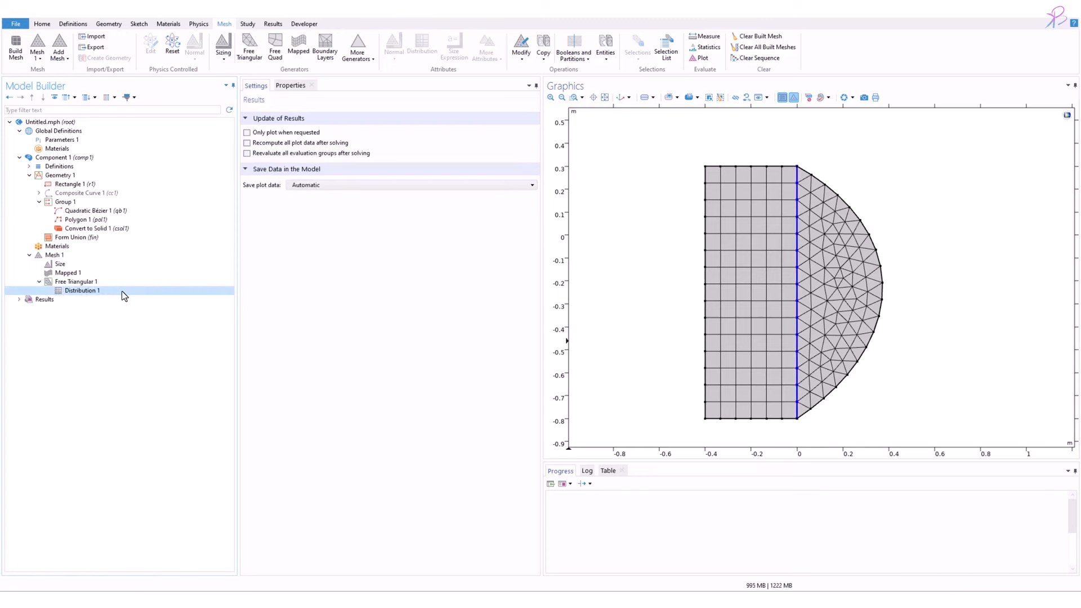
key(Delete)
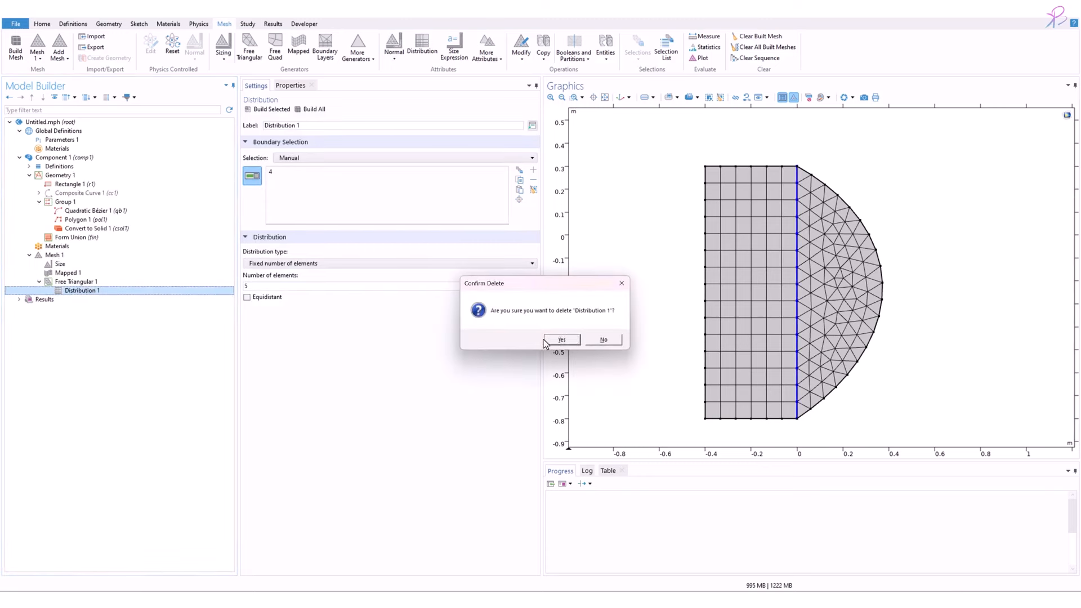
click(556, 341)
Step: Add a Distribution to Mapped 1 and move it out to sit directly under Mesh 1, ahead of Mapped 1
click(60, 264)
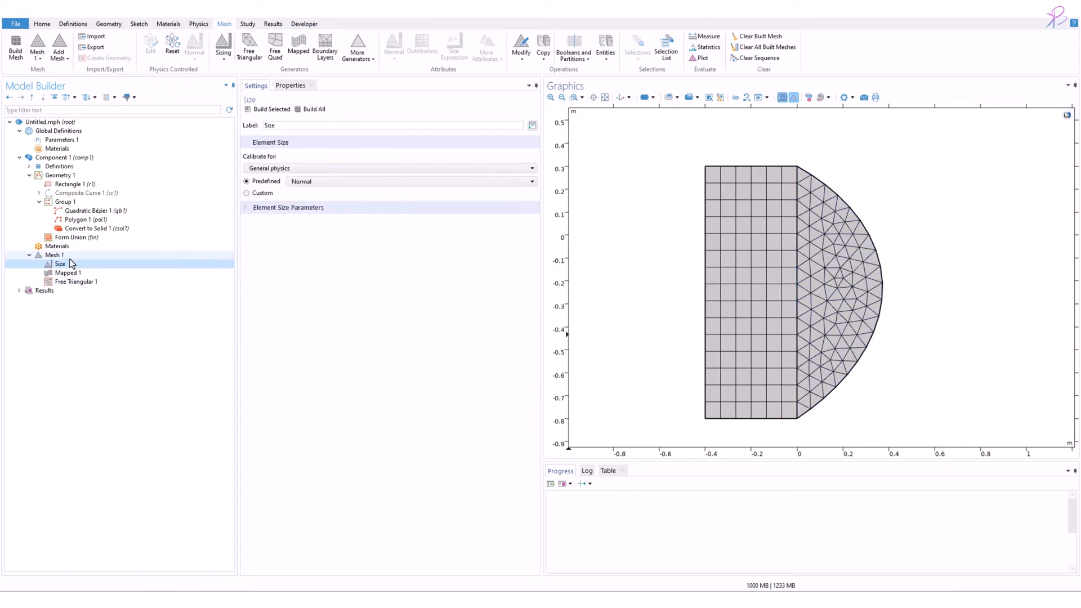
right_click(68, 261)
click(65, 263)
click(70, 258)
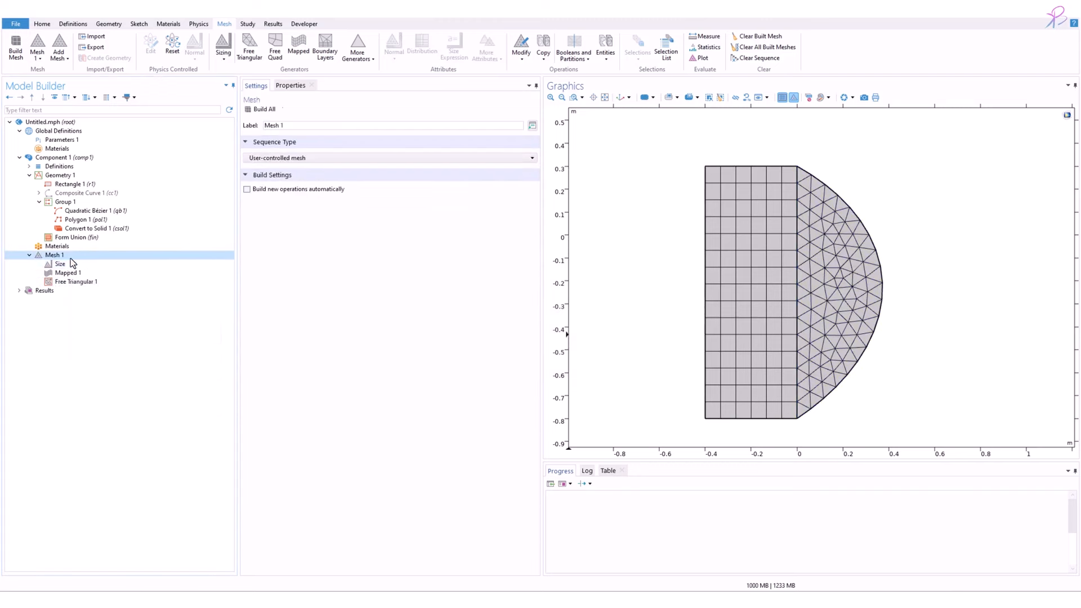
click(69, 273)
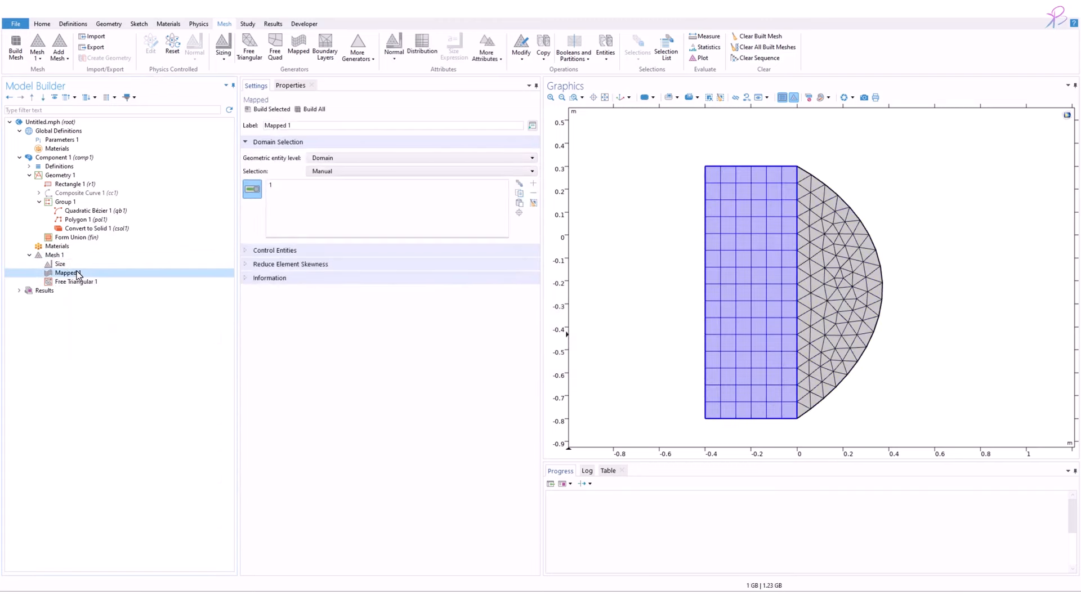
click(422, 43)
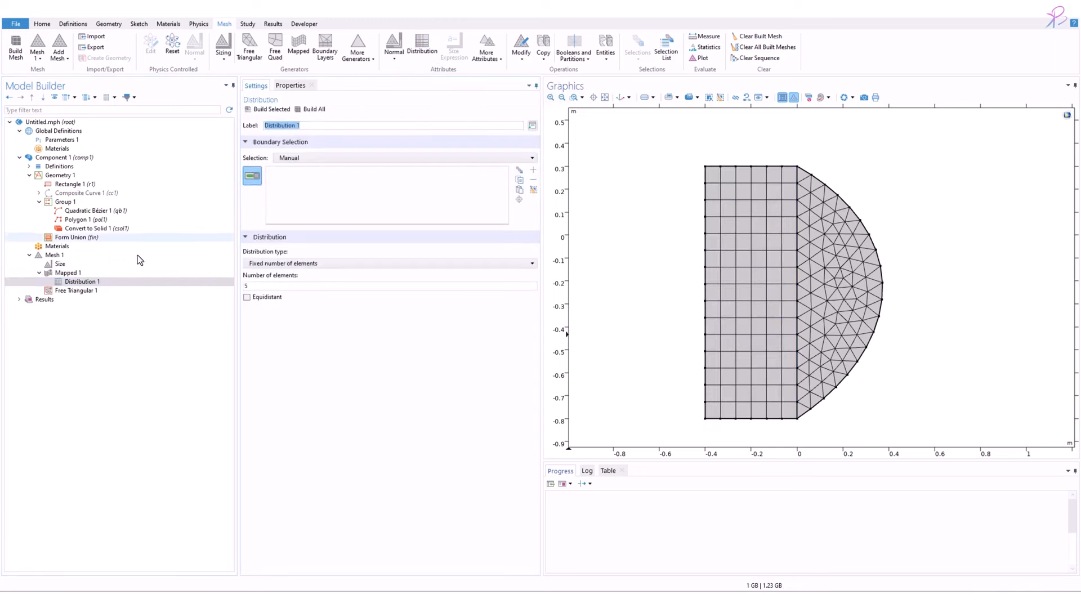
click(87, 282)
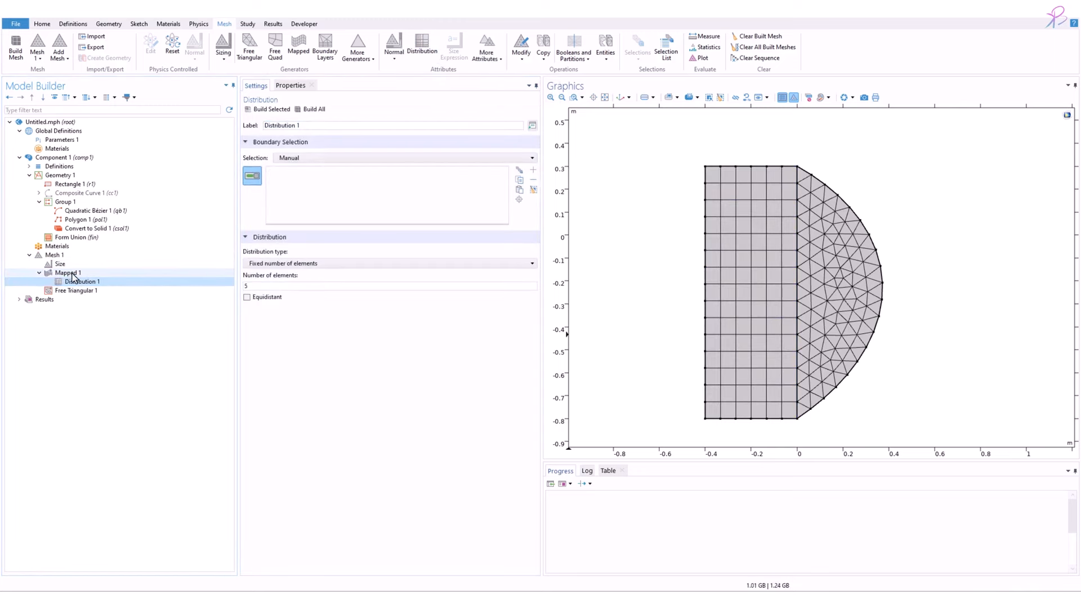
drag(72, 276, 75, 272)
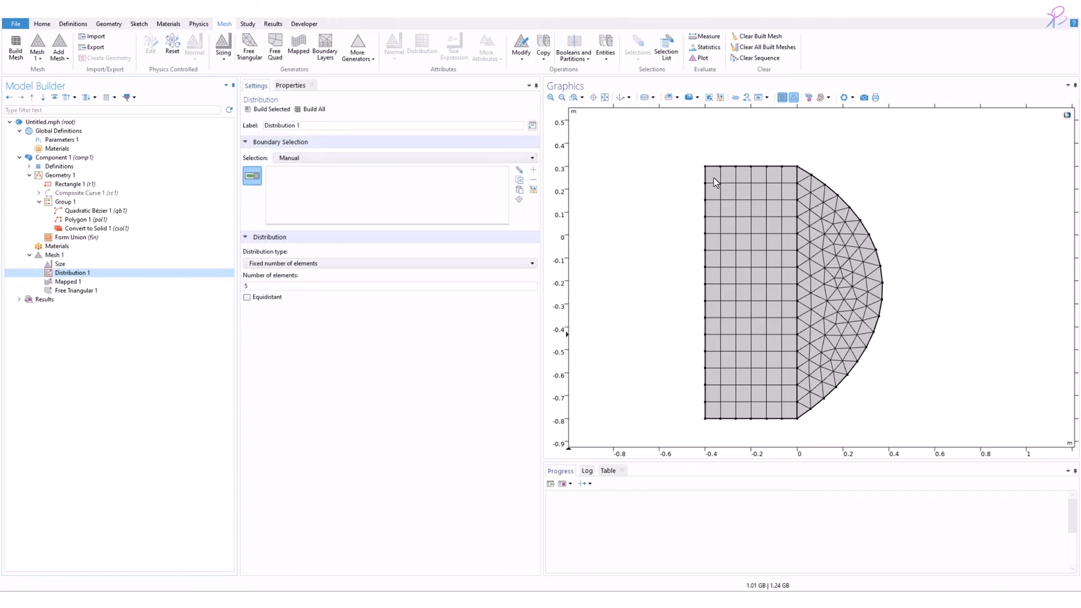
Step: Assign the shared vertical boundary to Distribution 1 and build the whole mesh with a fixed number of 5 elements
click(797, 213)
click(262, 285)
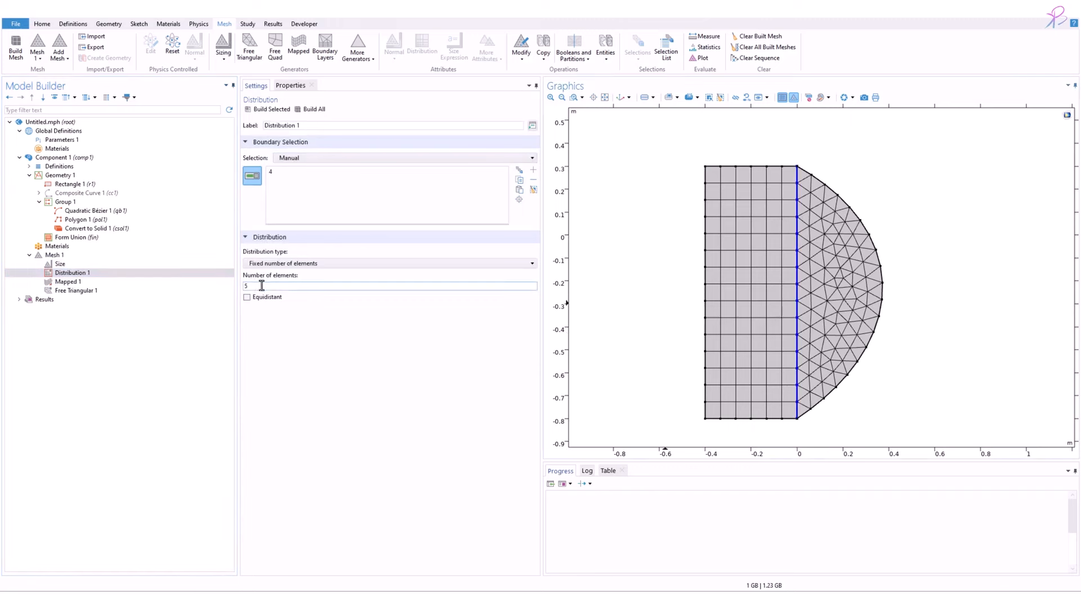
drag(254, 286, 222, 292)
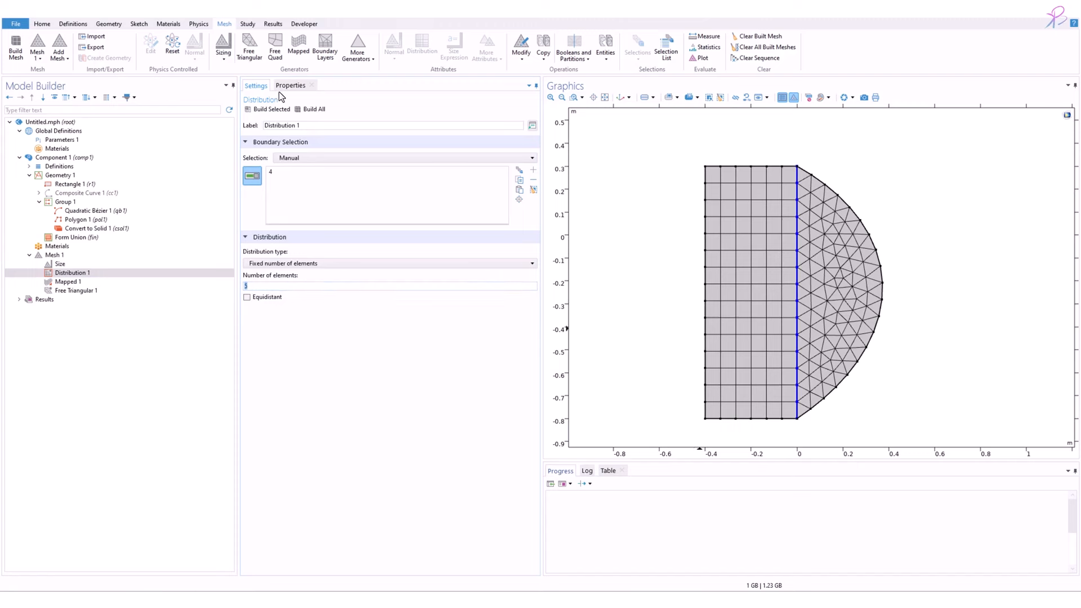
click(309, 109)
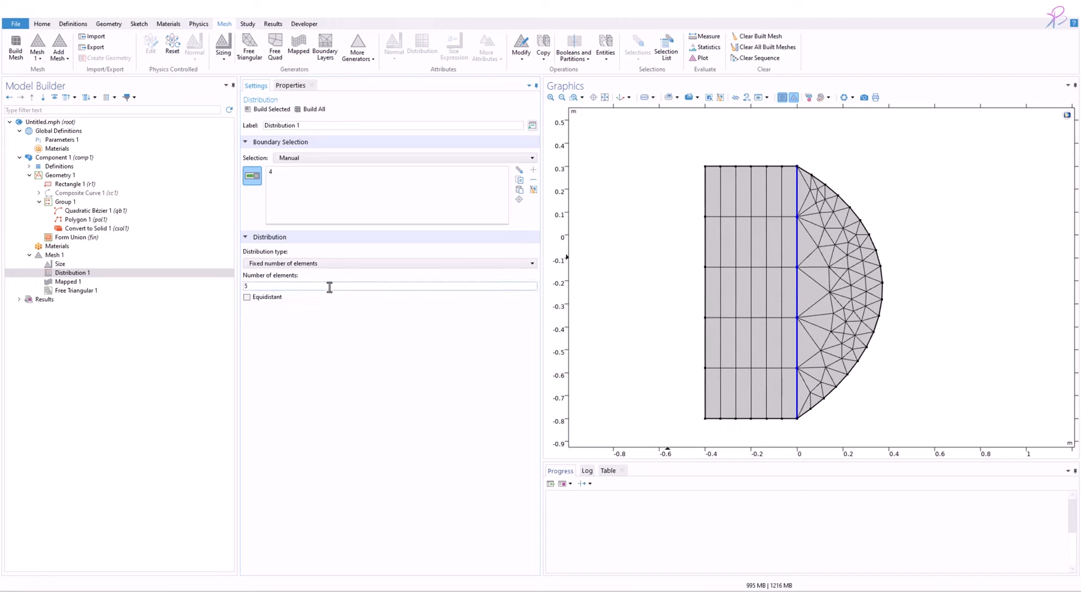
drag(260, 286, 85, 291)
scroll(814, 217, up, 3)
scroll(875, 184, down, 5)
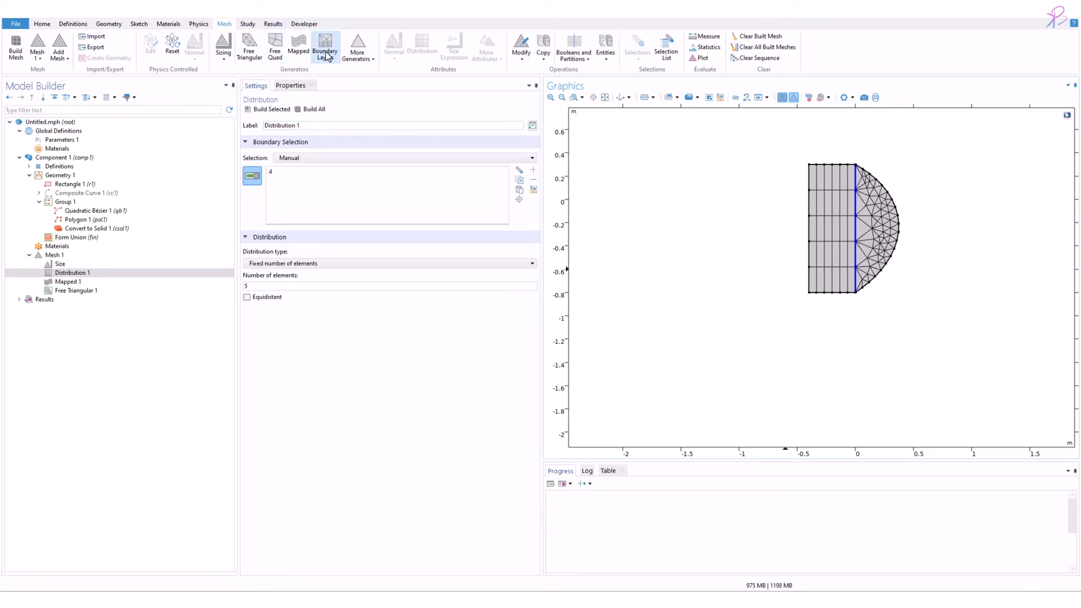
Step: Add a Distribution under Free Triangular 1
click(55, 255)
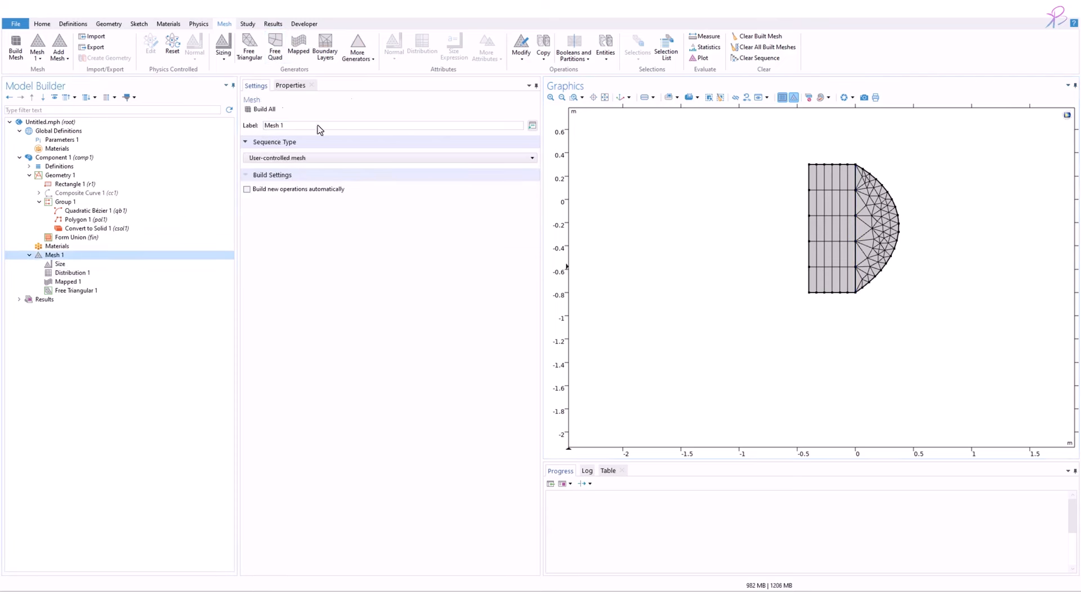
click(77, 291)
right_click(77, 291)
click(113, 322)
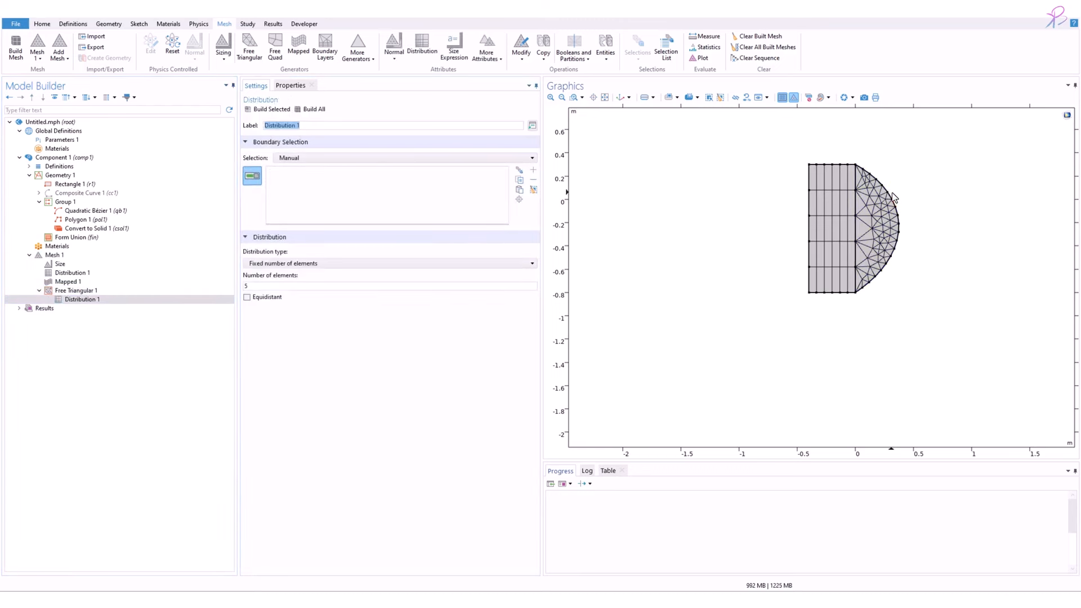
Step: Assign the outer curved boundary to the Distribution under Free Triangular 1 and build the whole mesh with 50 elements on it
click(896, 227)
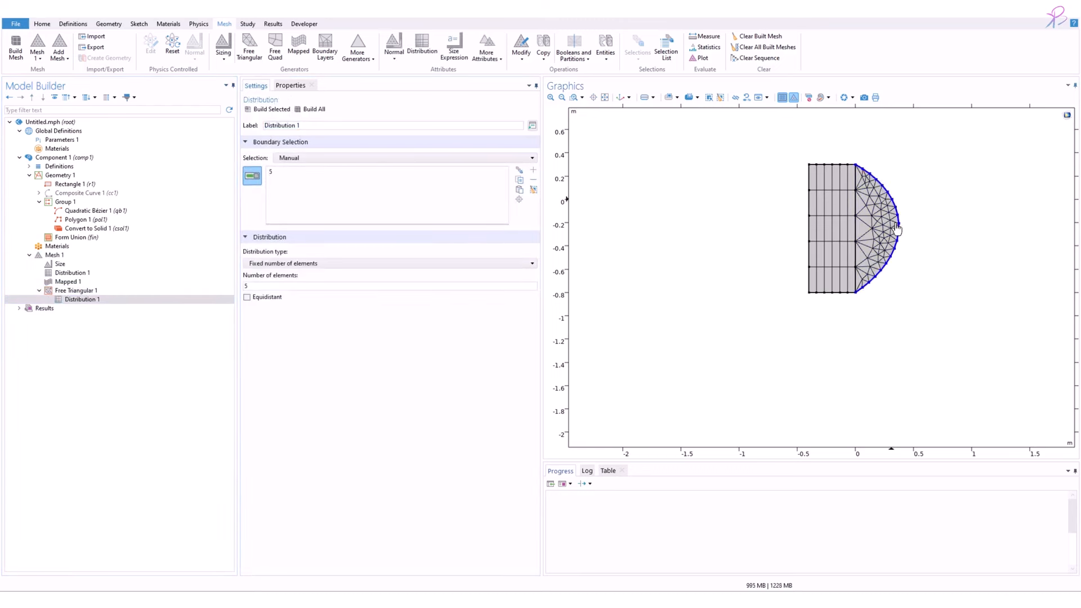
click(296, 287)
click(310, 110)
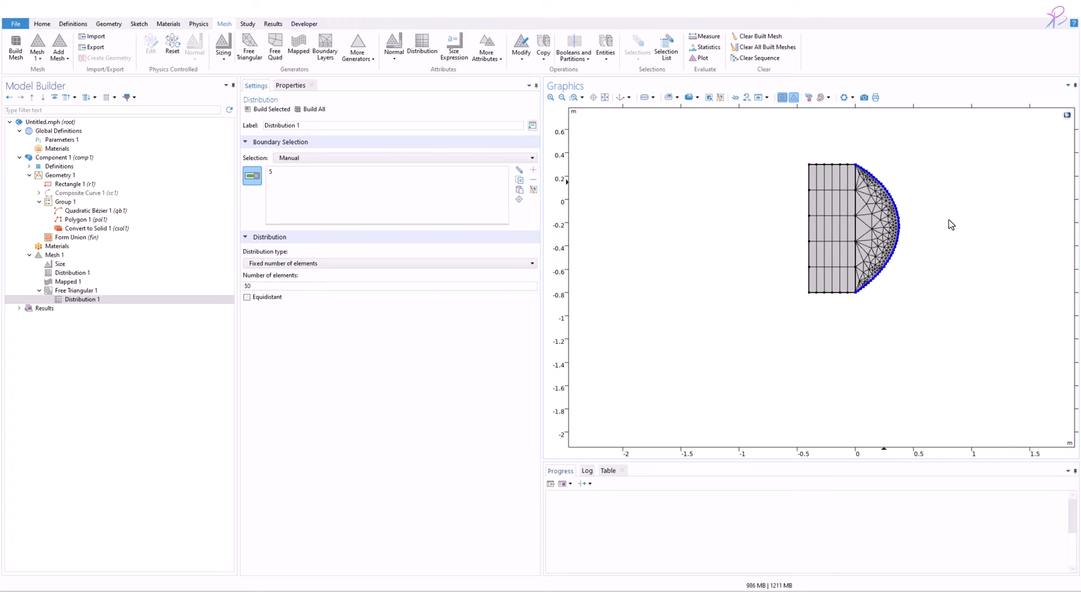
scroll(907, 242, up, 3)
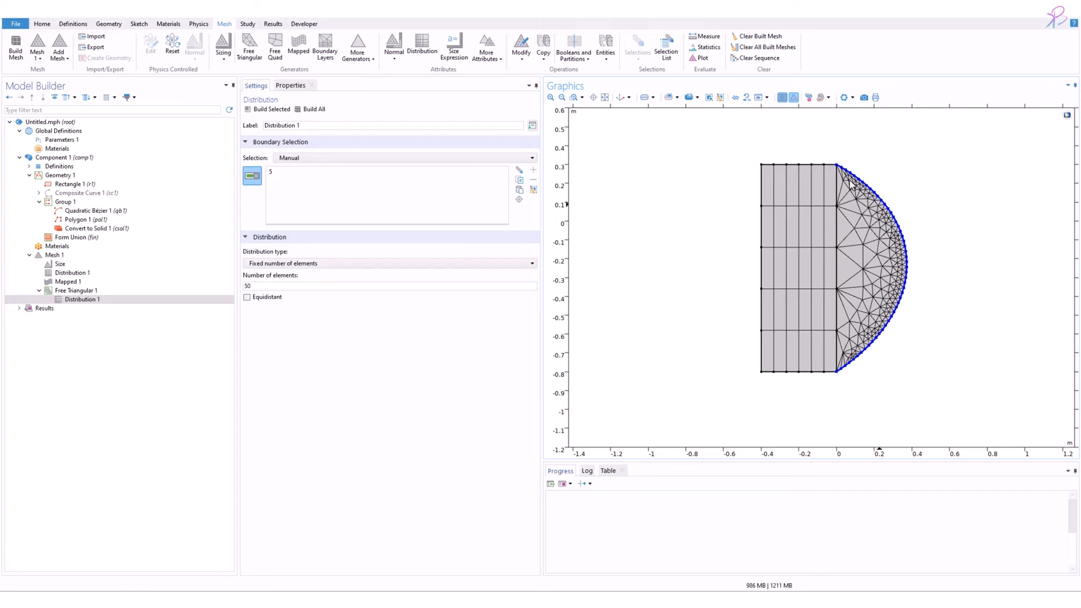
scroll(938, 236, up, 1)
middle_drag(938, 236, 919, 256)
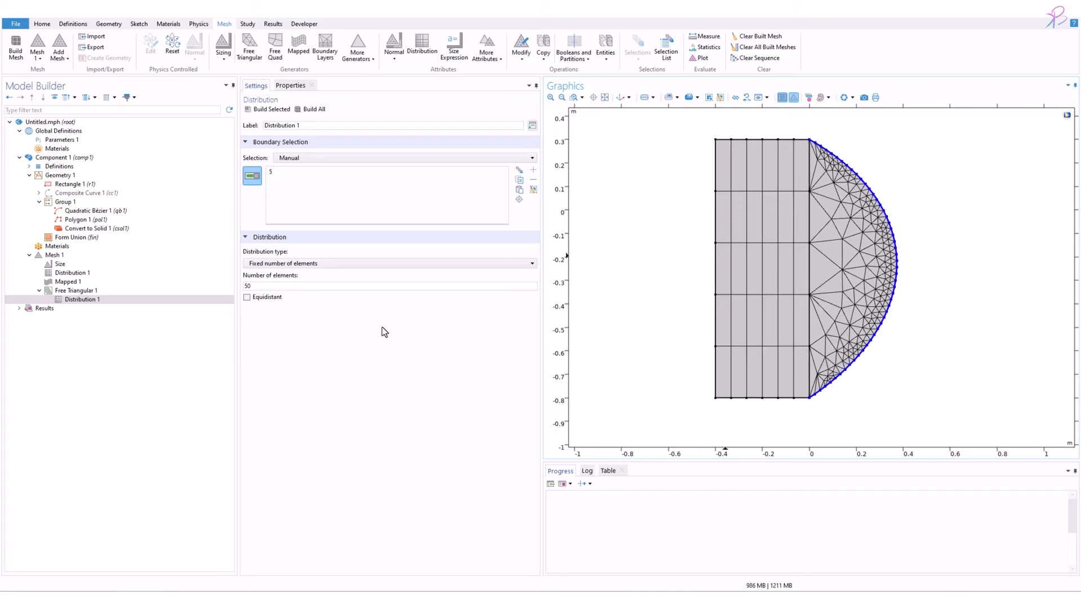
Step: Review the Free Triangular 1, Distribution 1 and Mapped 1 settings and the geometry each one covers
click(76, 290)
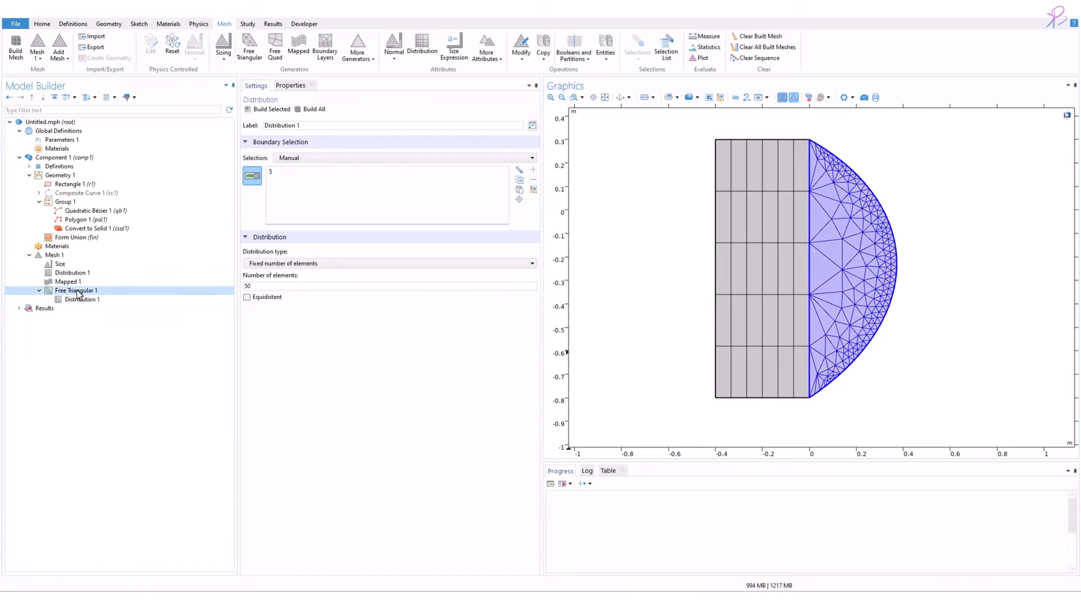
click(39, 290)
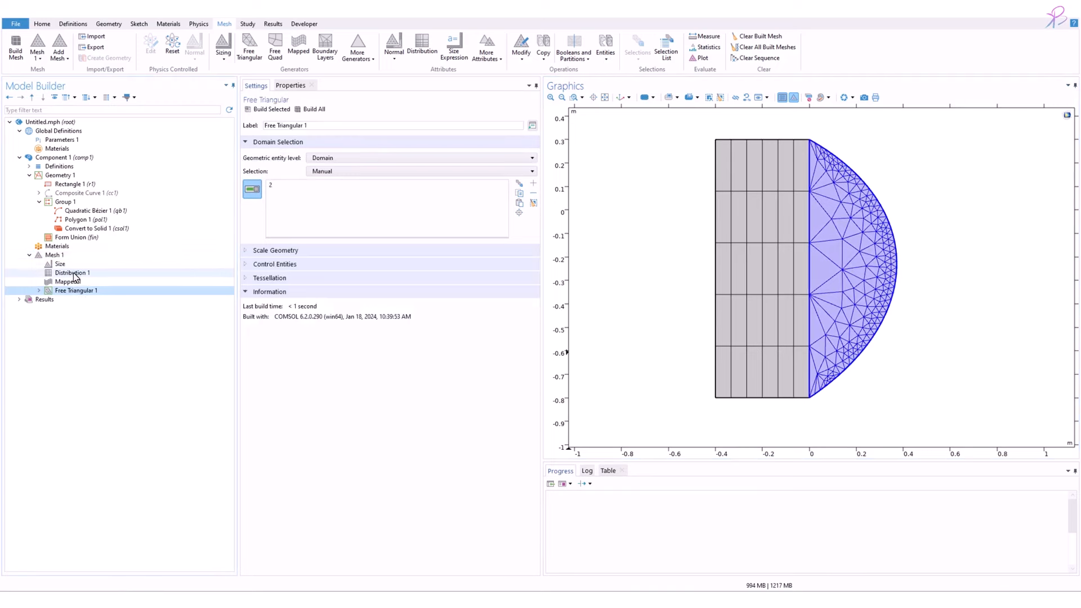
click(75, 274)
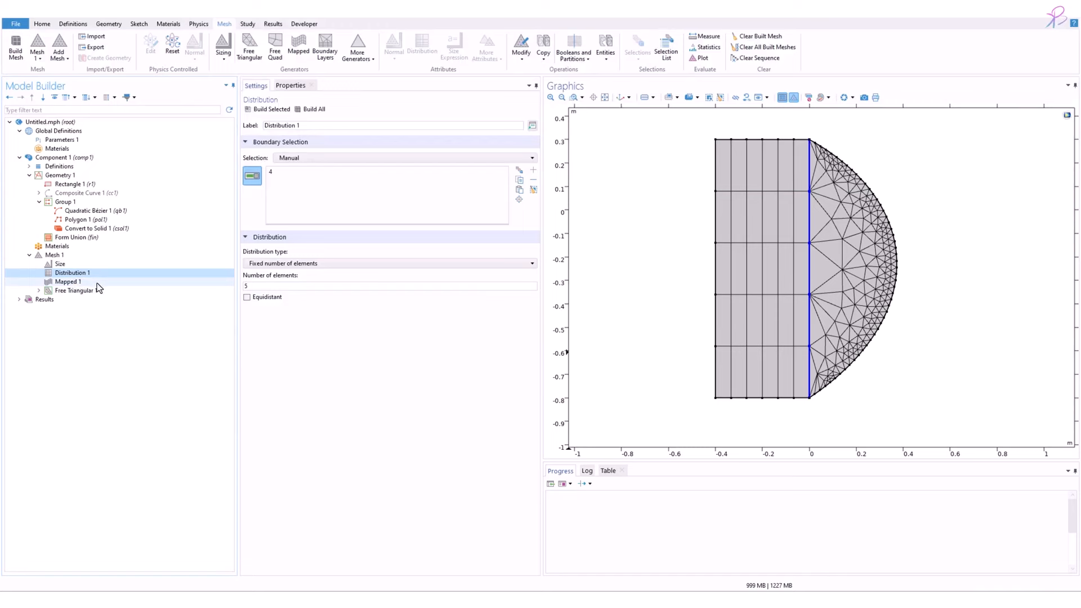
click(90, 283)
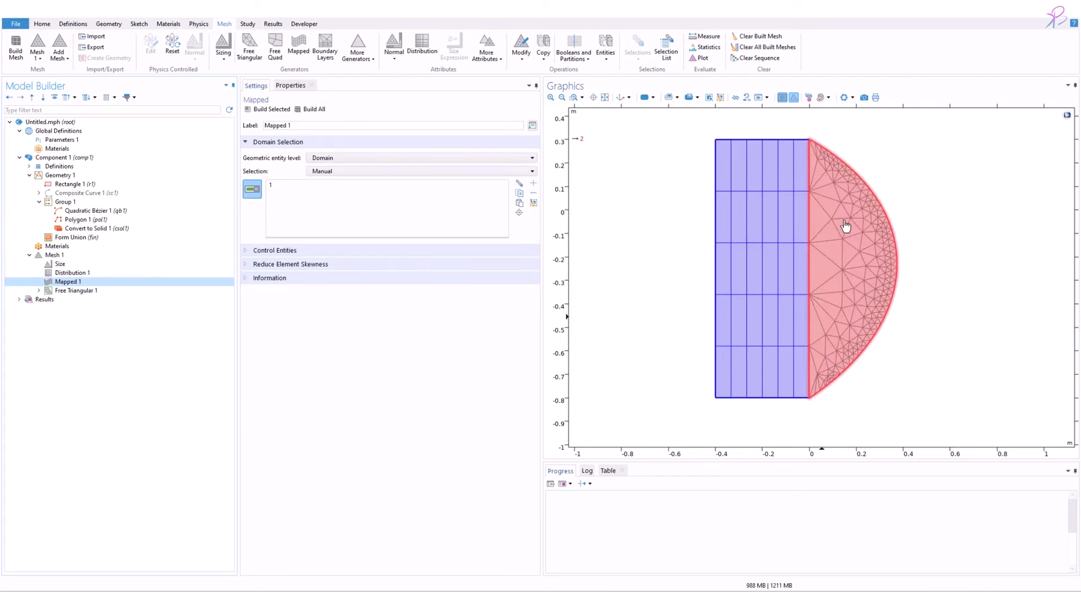
click(94, 291)
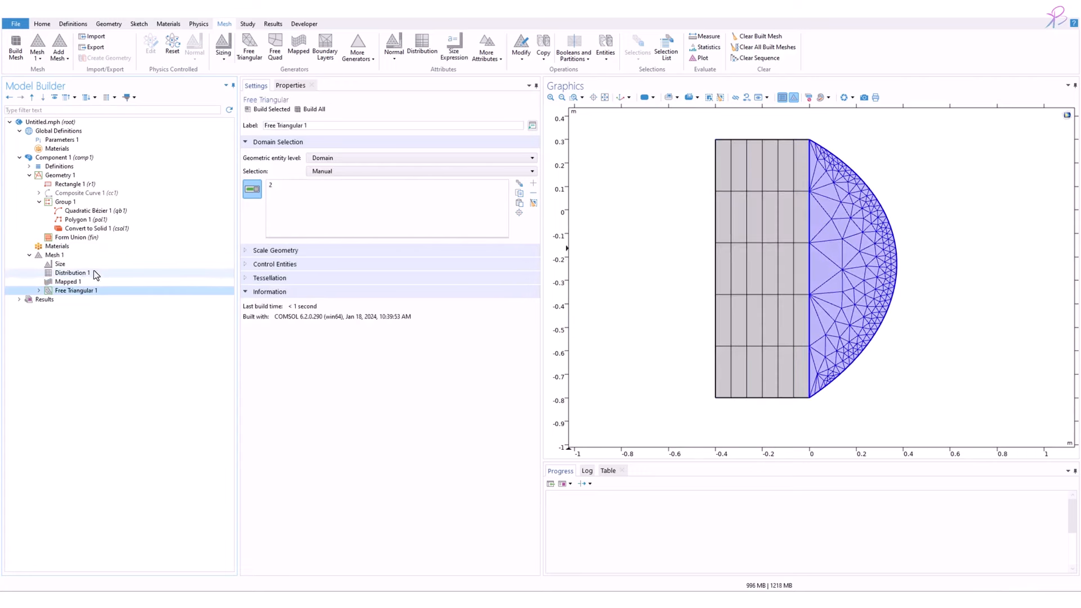
click(78, 281)
Step: Move the top-level Distribution 1 to just after Mapped 1 in the mesh sequence and rebuild the whole mesh
click(82, 275)
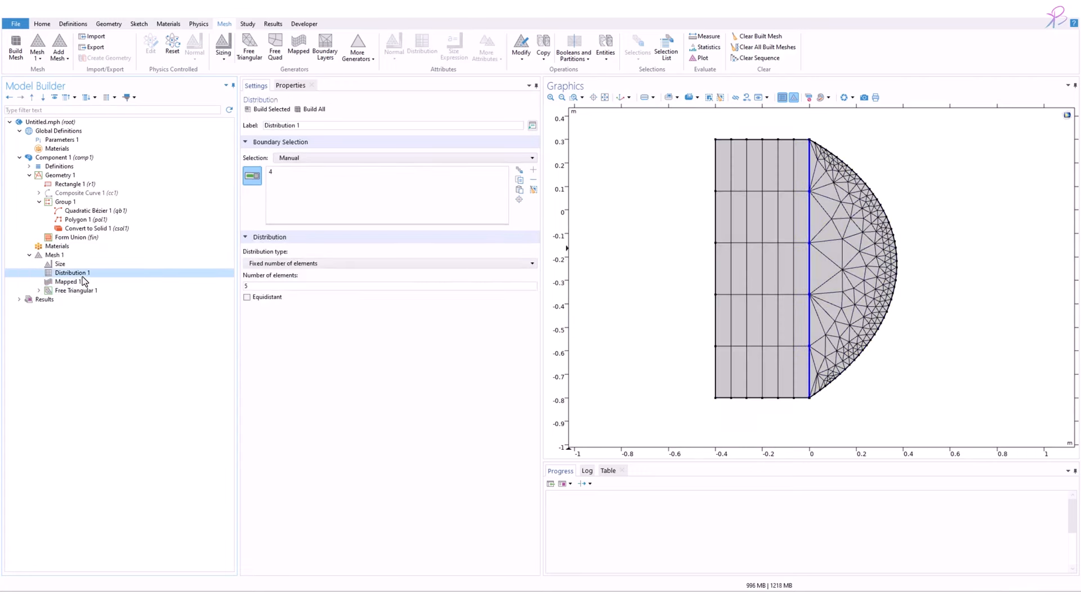
mouse_move(82, 276)
mouse_down()
mouse_move(84, 298)
mouse_move(82, 274)
mouse_move(80, 289)
mouse_up()
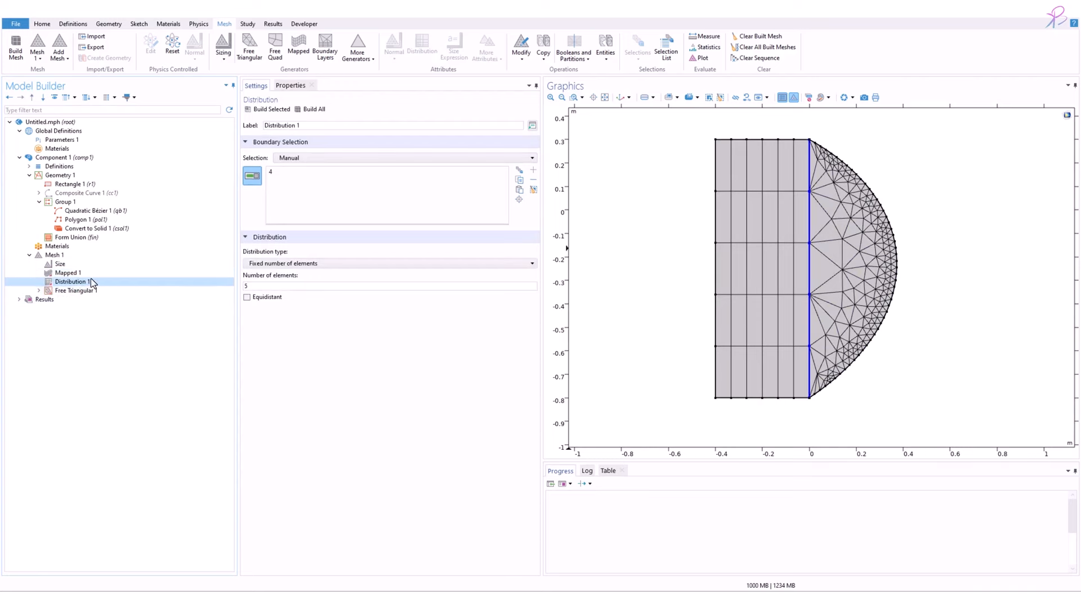
click(319, 109)
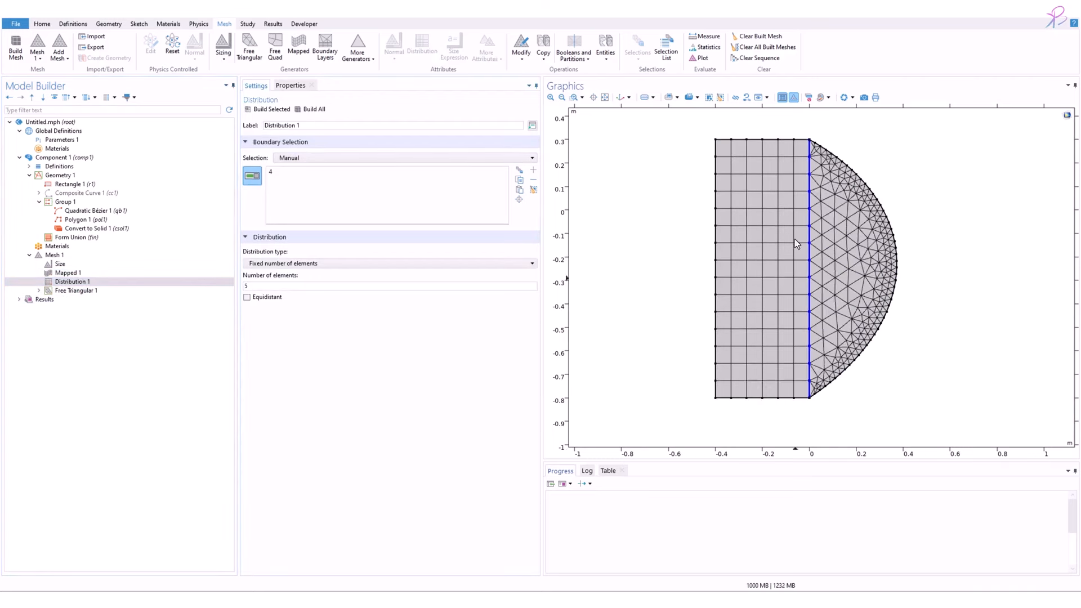
Step: Examine Mapped 1's domain selection and control entities, and Distribution 1's boundary and number of elements
click(87, 272)
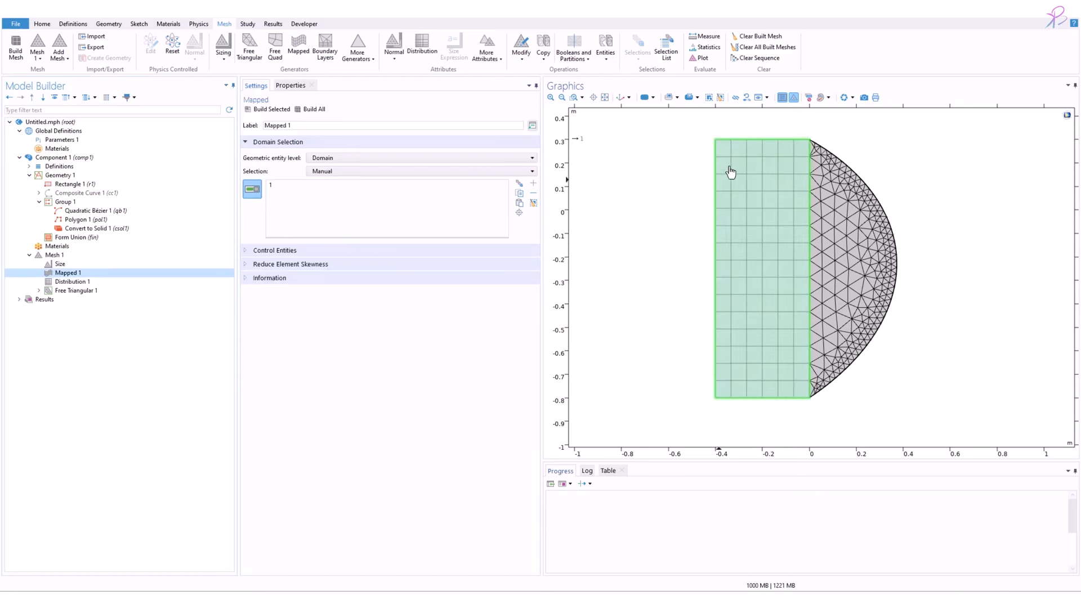
click(279, 250)
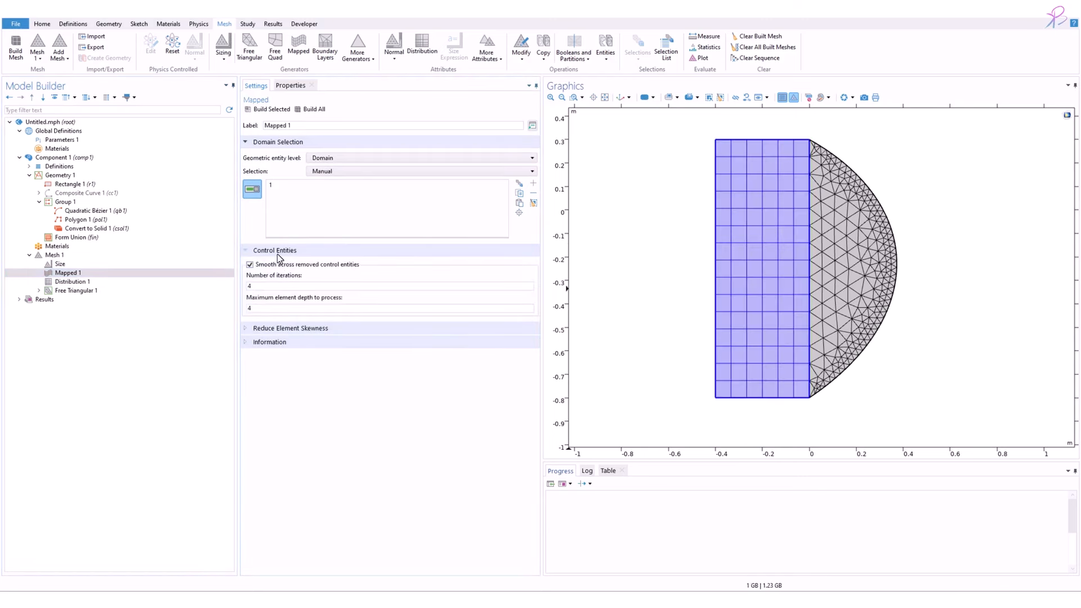
click(271, 250)
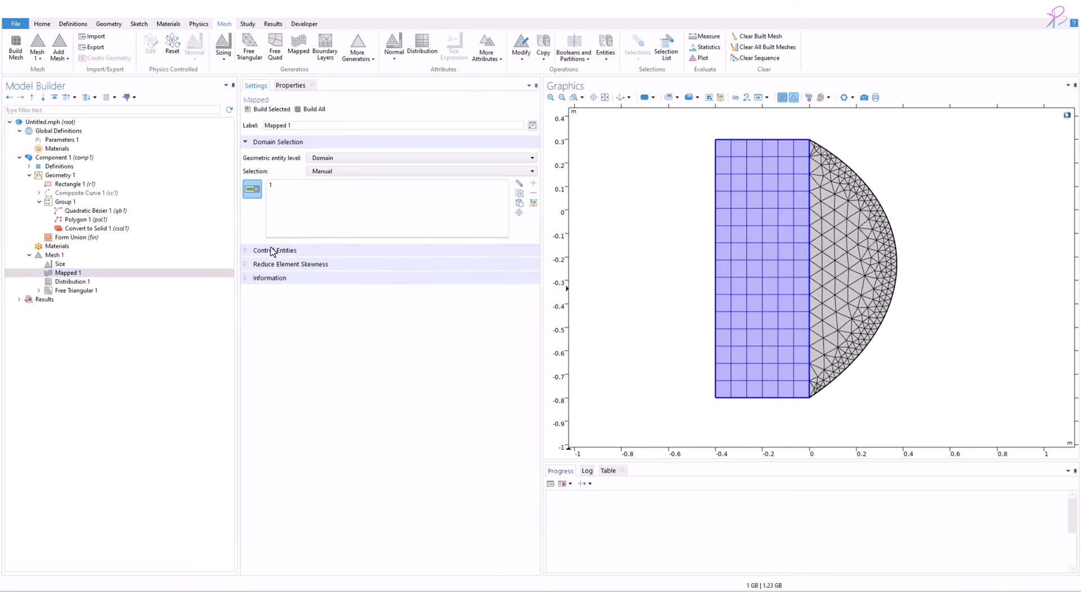
click(74, 282)
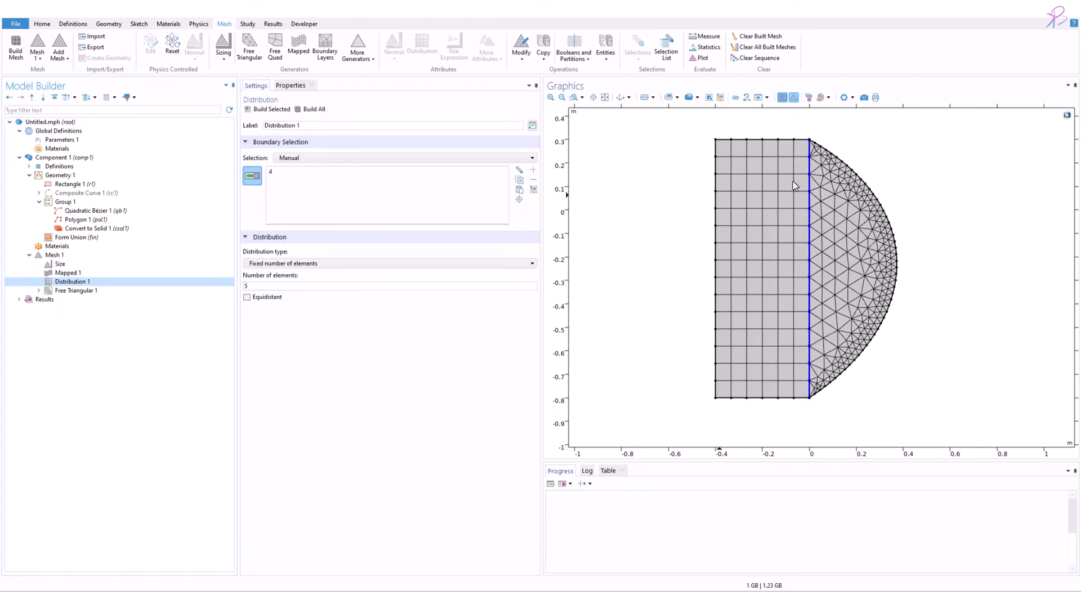
double_click(260, 286)
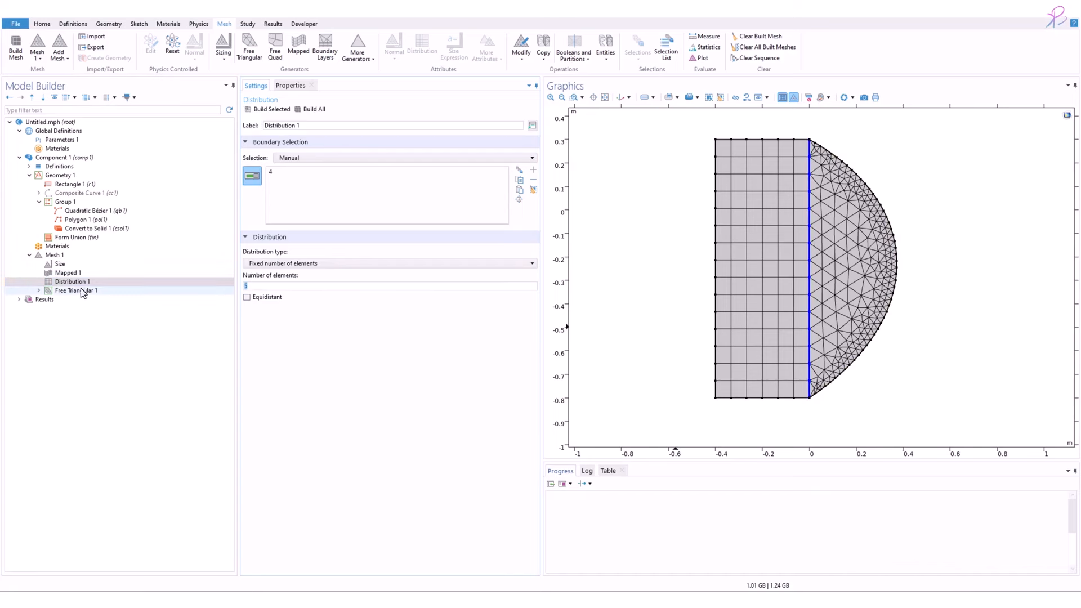
Step: Move Distribution 1 back between Size and Mapped 1 and rebuild the whole mesh
click(96, 282)
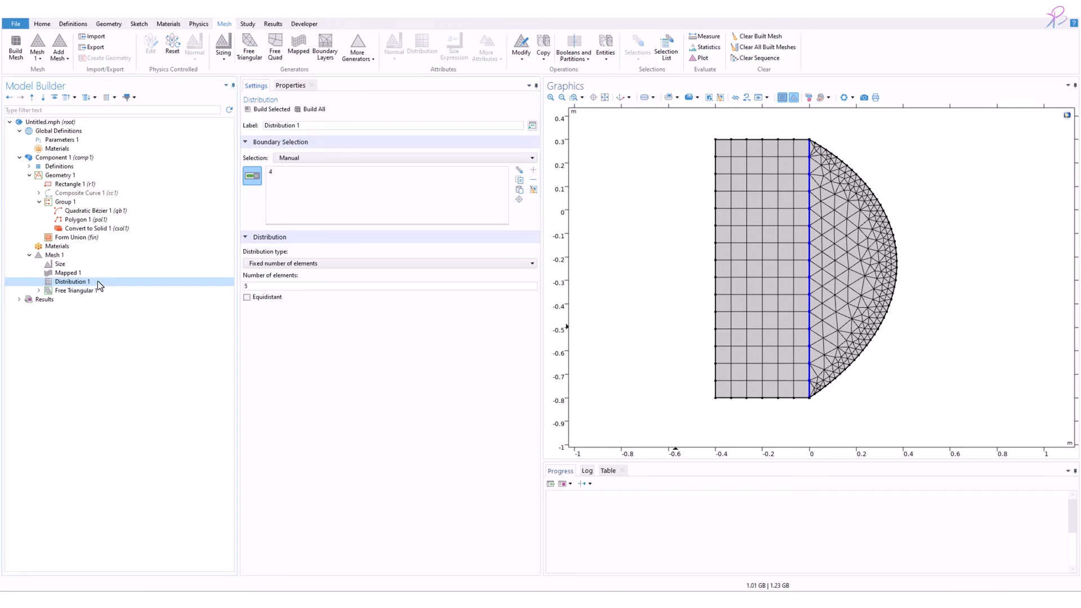
drag(97, 280, 62, 271)
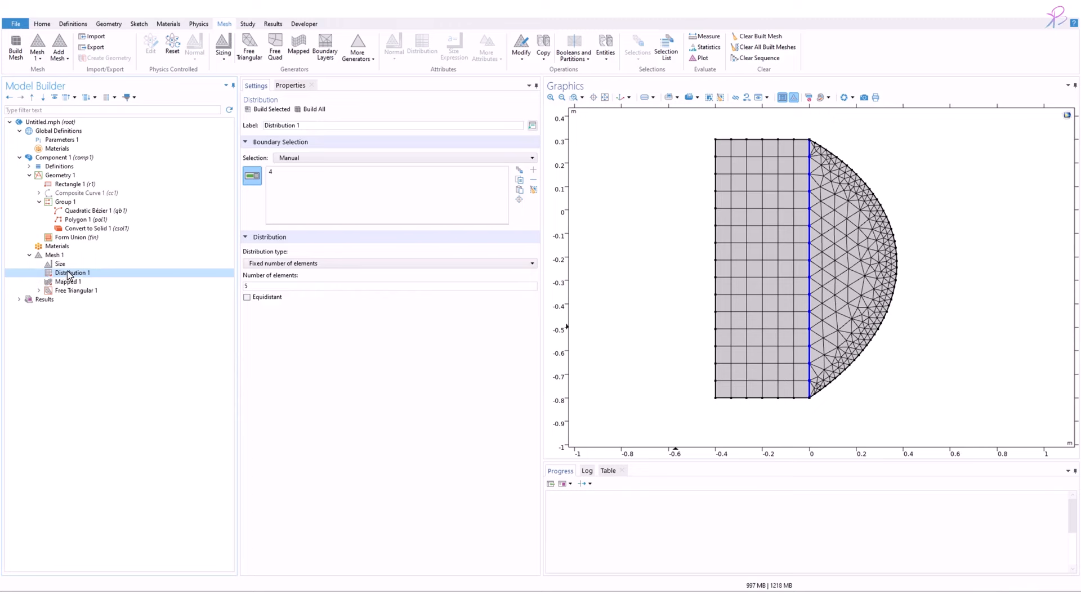
click(63, 265)
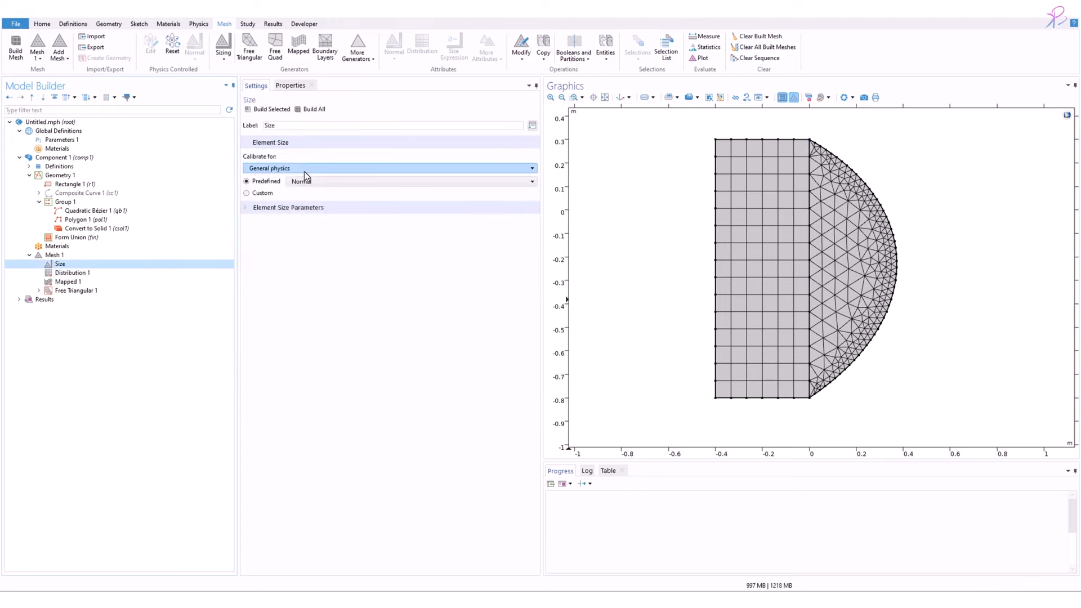
click(75, 273)
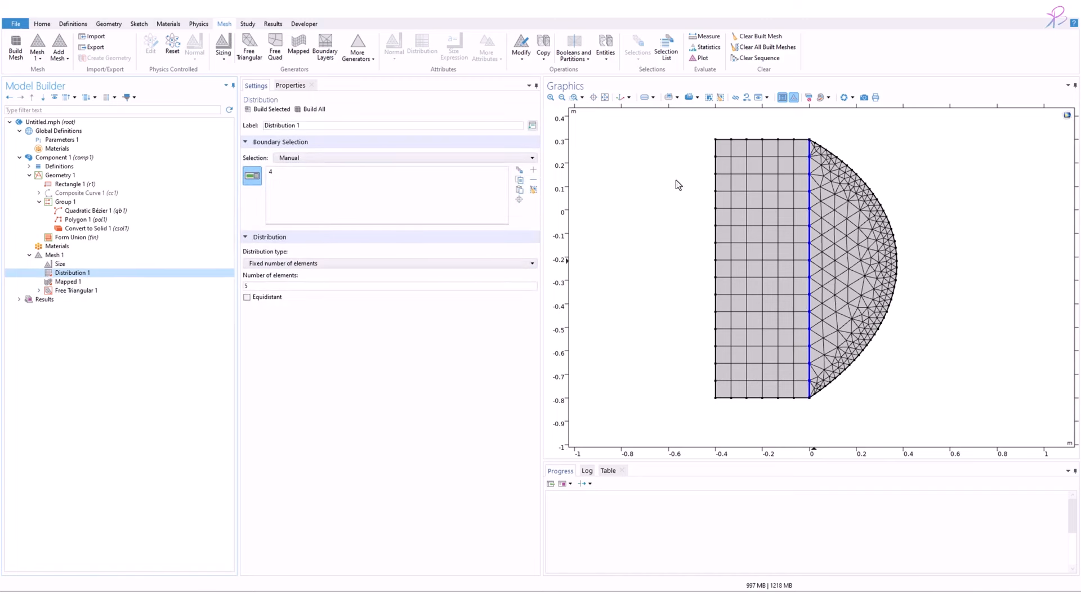
click(313, 108)
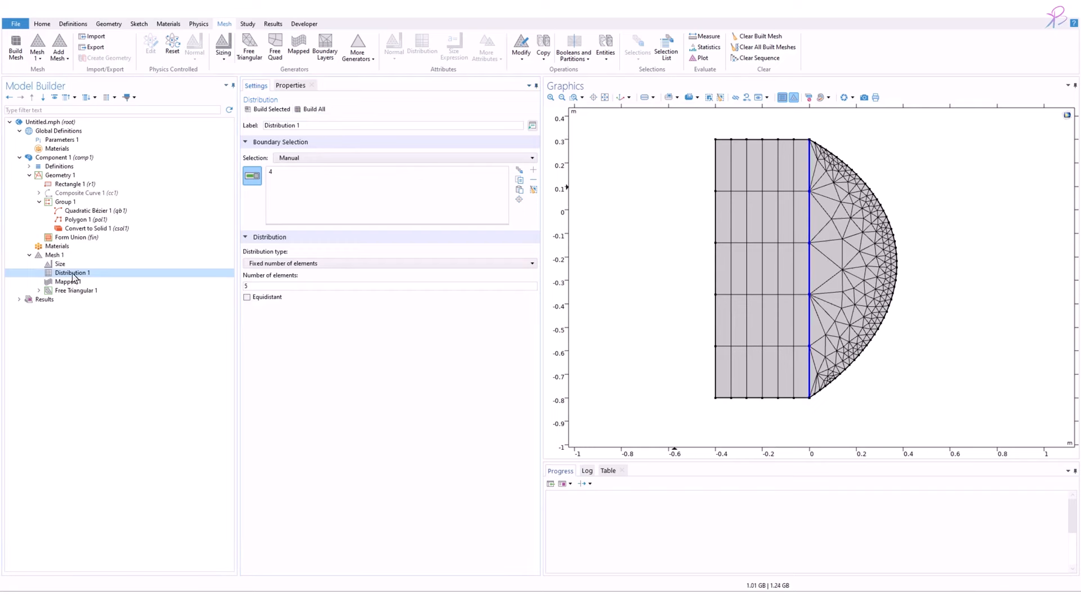
Step: Place Distribution 1 after Mapped 1 once more and build all mesh operations
drag(73, 276, 73, 293)
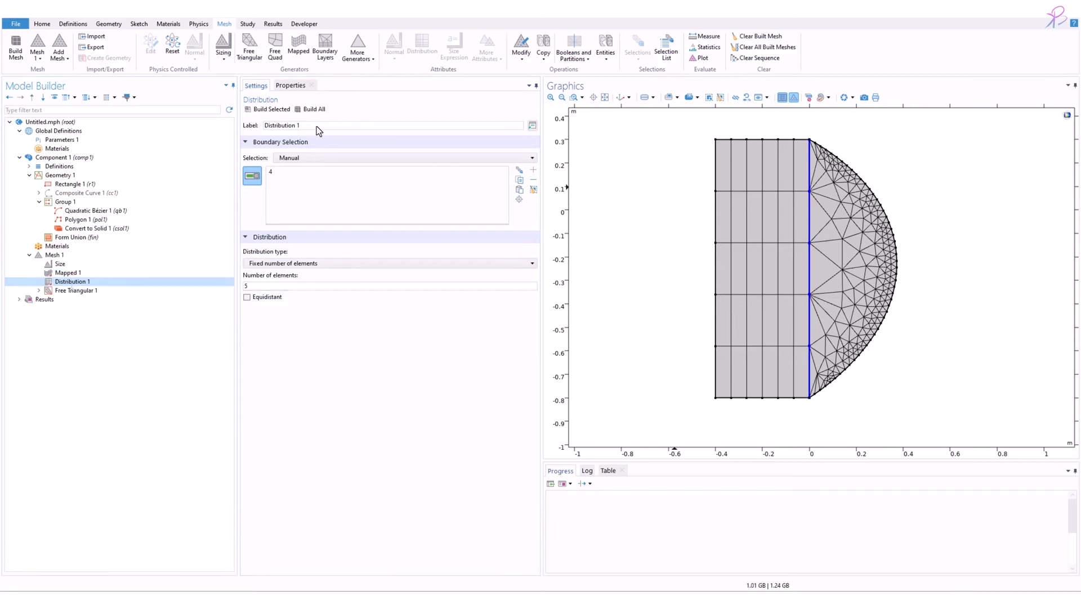
click(313, 110)
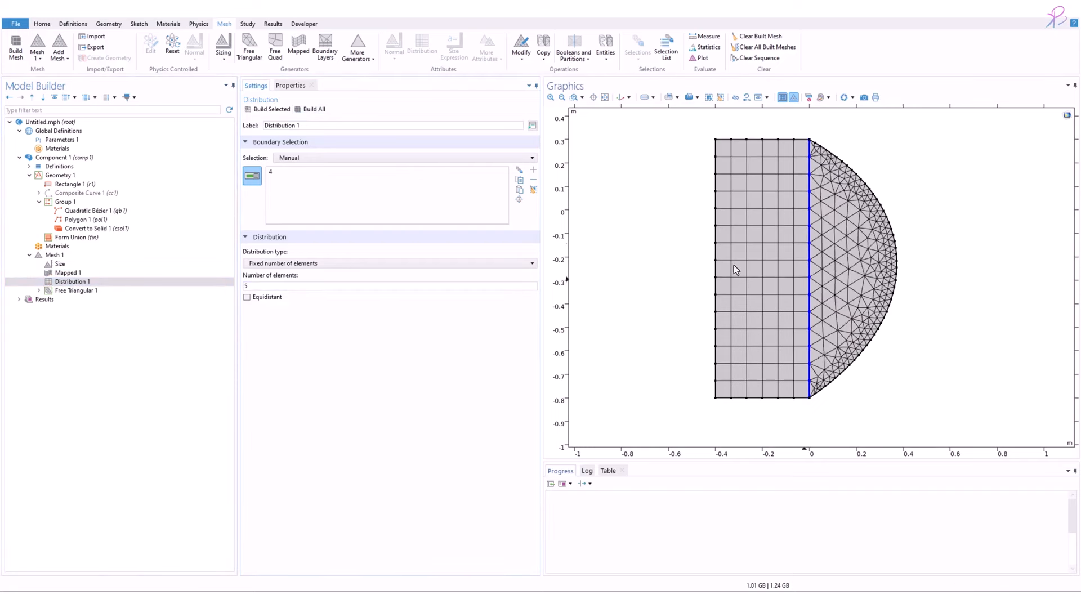
Step: Reorder the mesh sequence after Size to Free Triangular 1, Distribution 1, Mapped 1 and build the whole mesh
drag(67, 284, 75, 273)
click(75, 290)
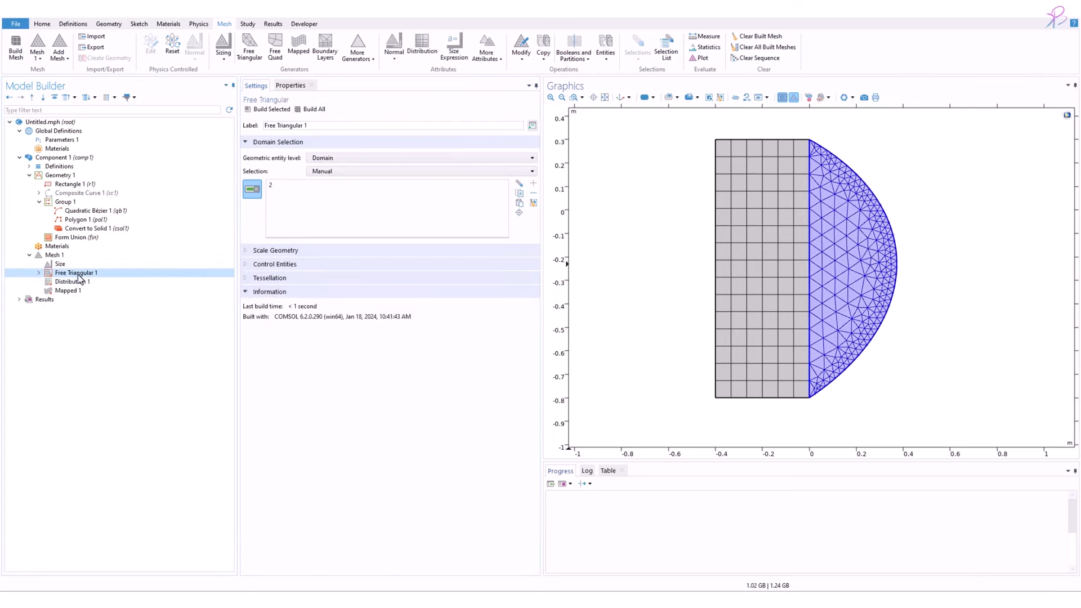
click(315, 110)
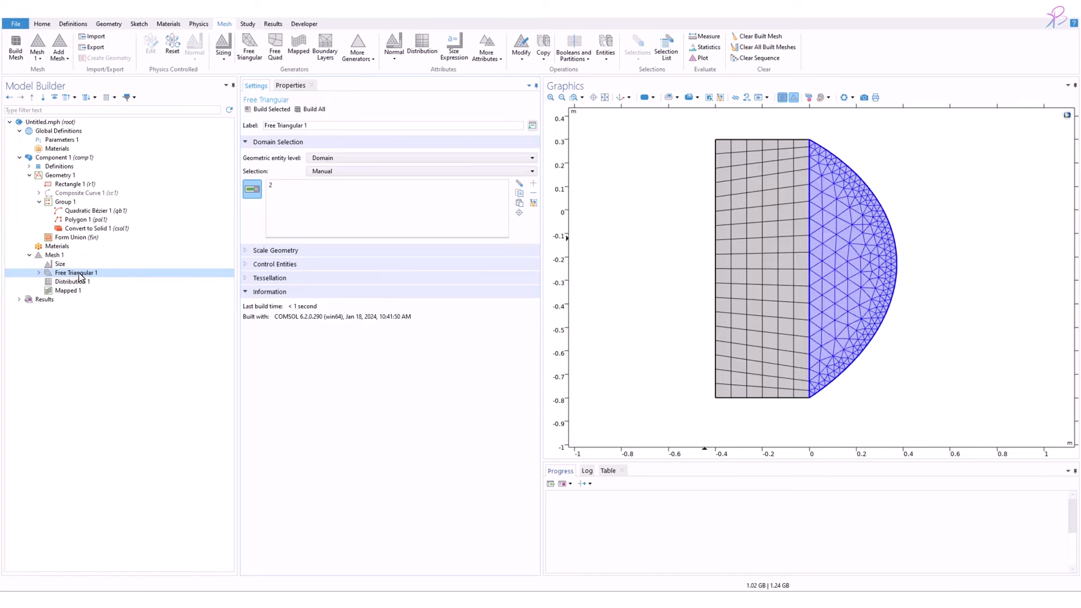
Step: Move Free Triangular 1 back to the end of the mesh sequence, after Mapped 1, and rebuild the whole mesh
drag(79, 276, 88, 293)
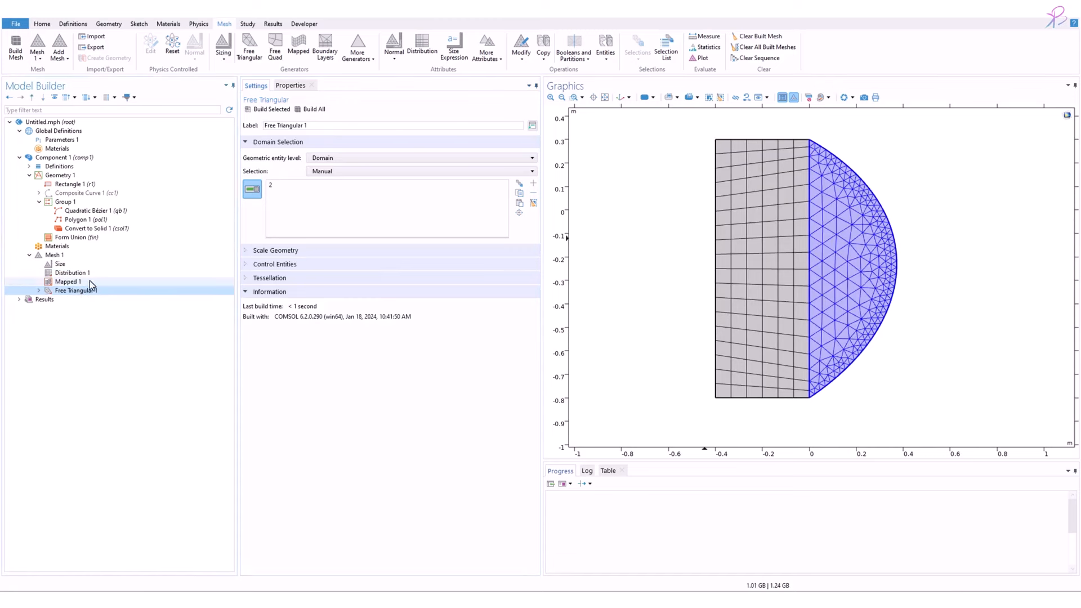
click(79, 282)
click(82, 274)
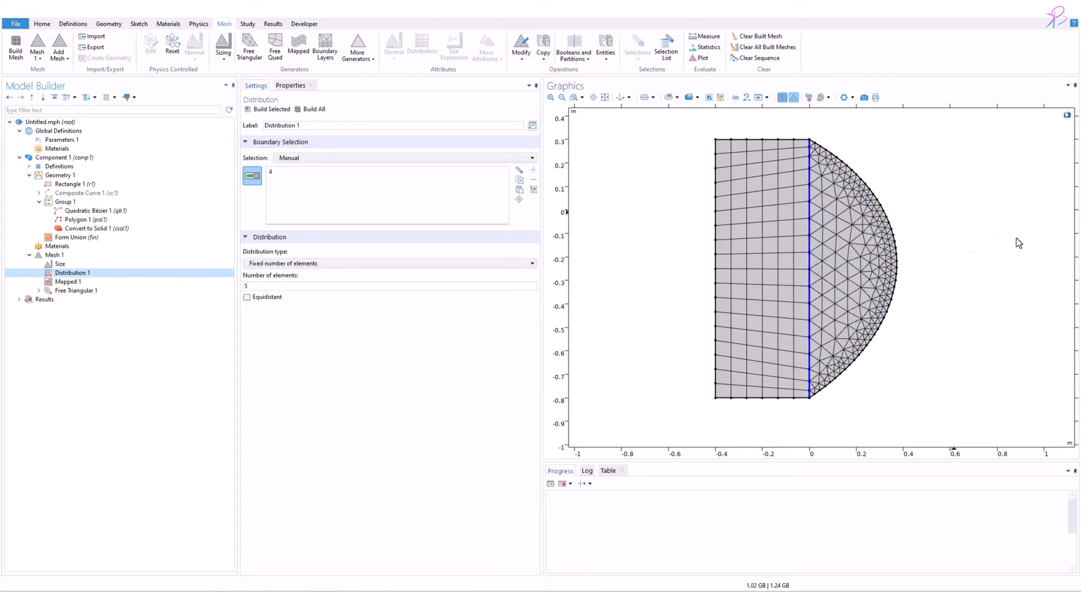
click(316, 110)
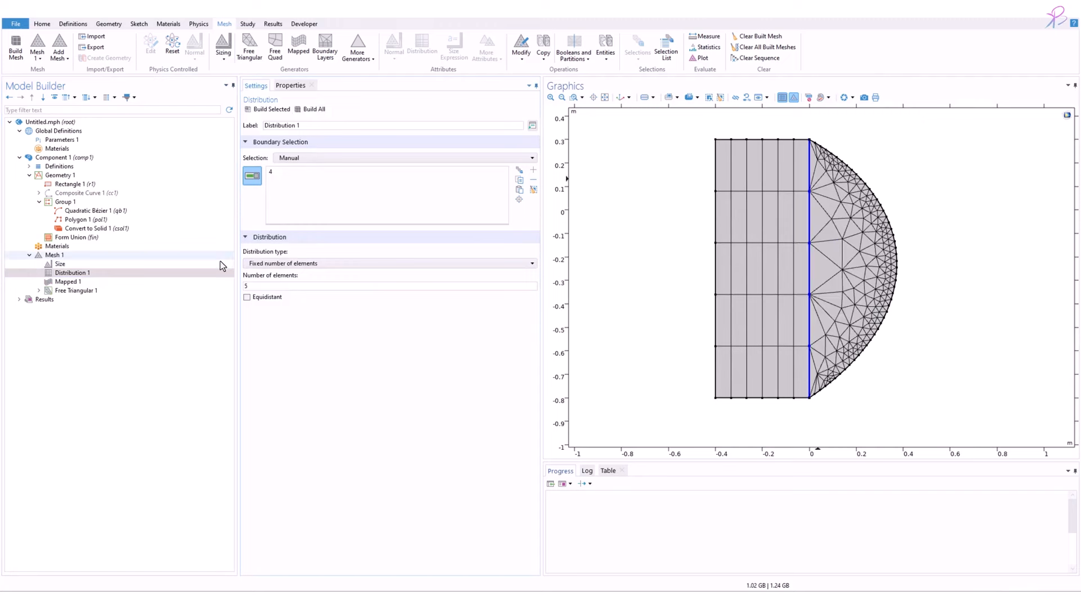
Step: Create a parameter named density_mesh with expression 5 from the number of elements of the top-level Distribution 1
click(113, 273)
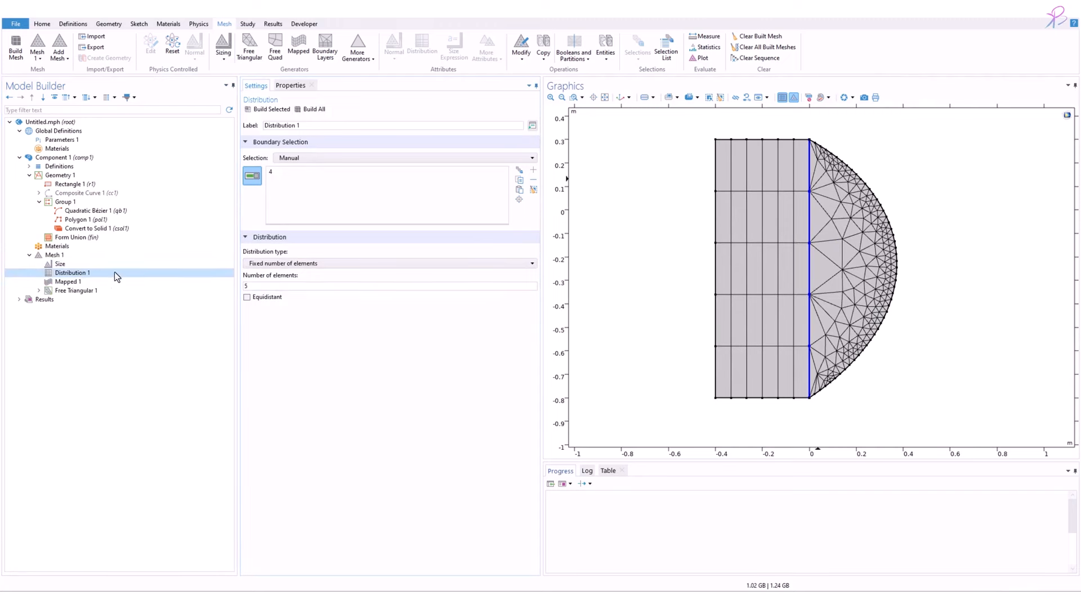
double_click(247, 286)
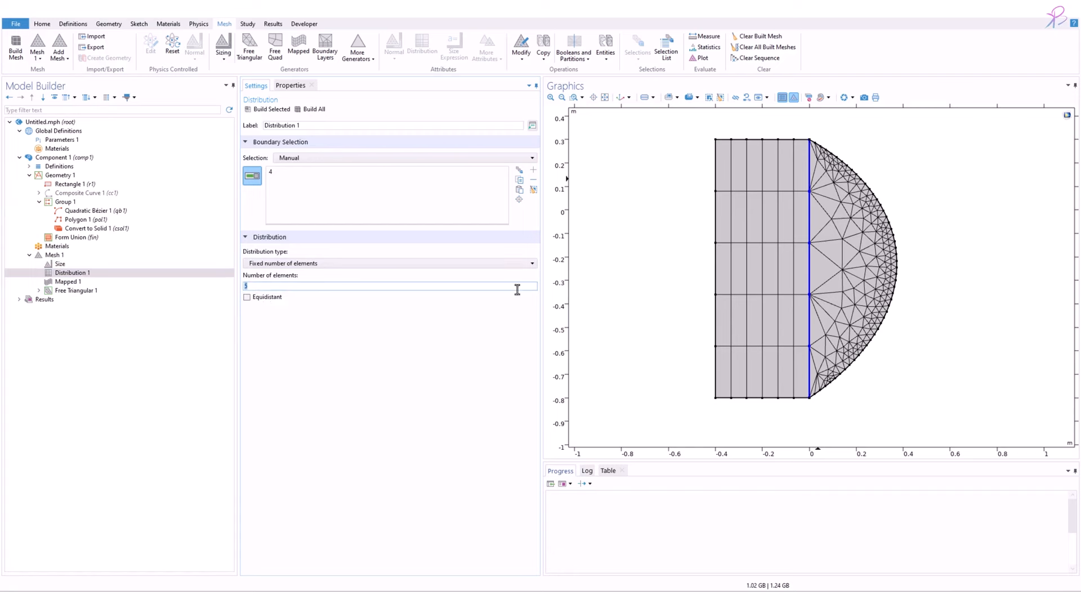
right_click(246, 290)
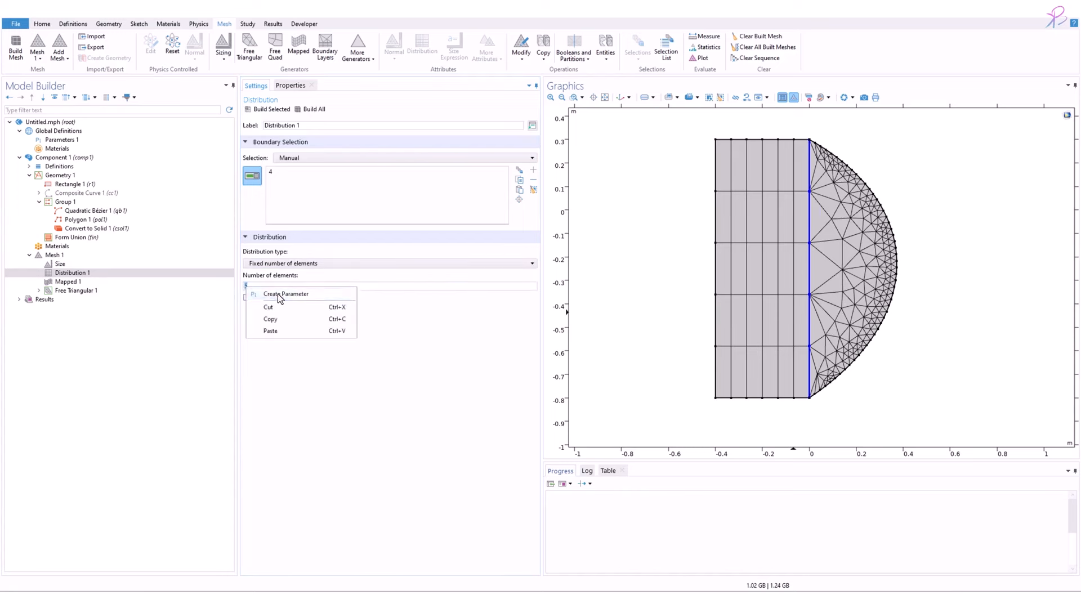
click(278, 293)
text(de)
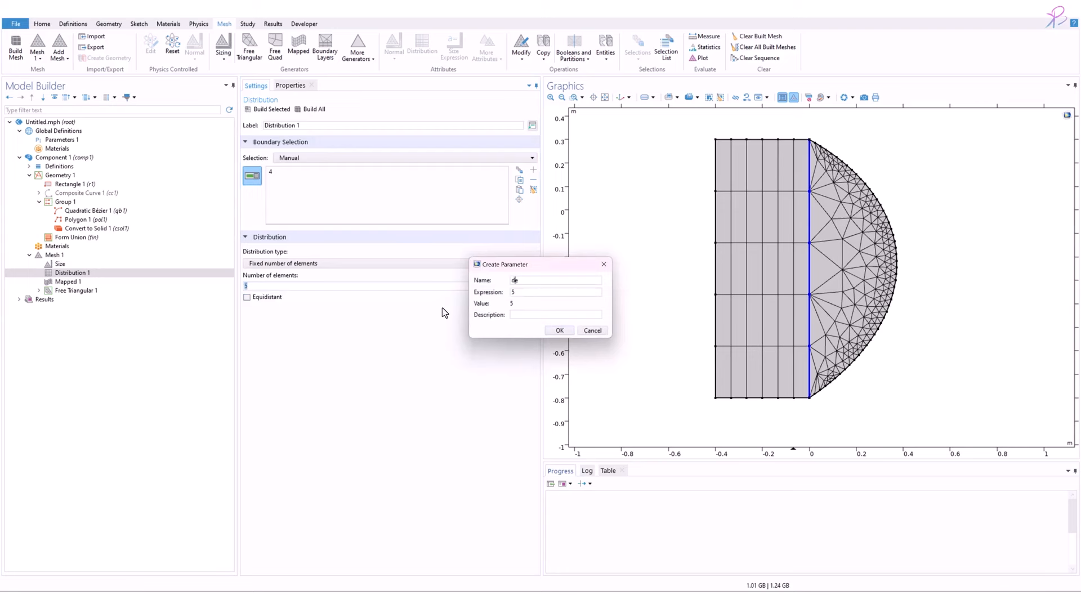
text(nsity_d)
key(BackSpace)
click(557, 332)
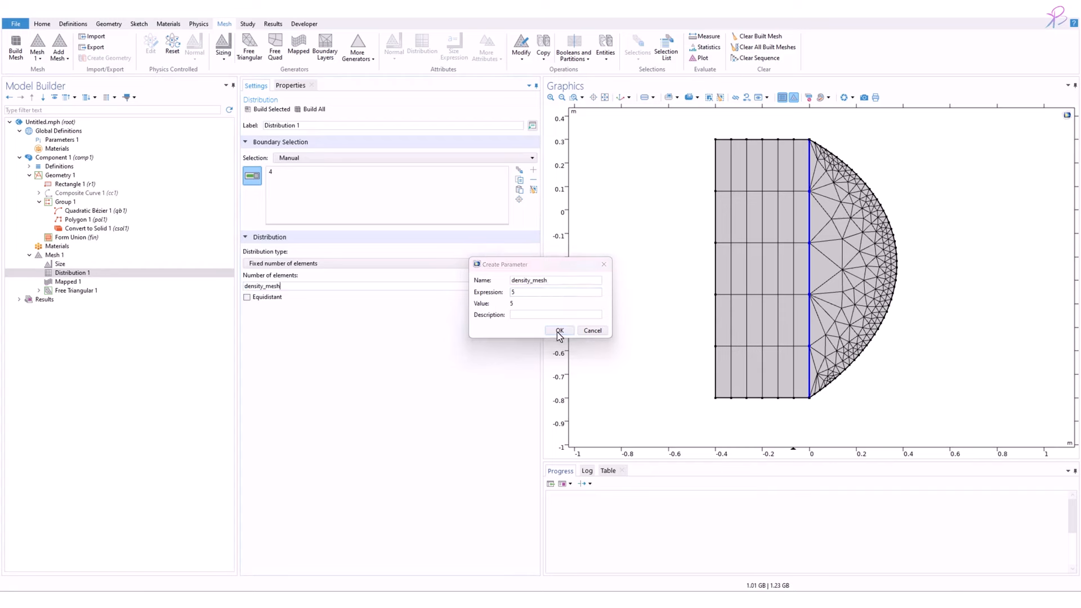
Step: Set the density_mesh parameter's expression to 20 in Parameters 1 and rebuild the whole mesh, fitting it in view
click(62, 140)
drag(278, 150, 308, 150)
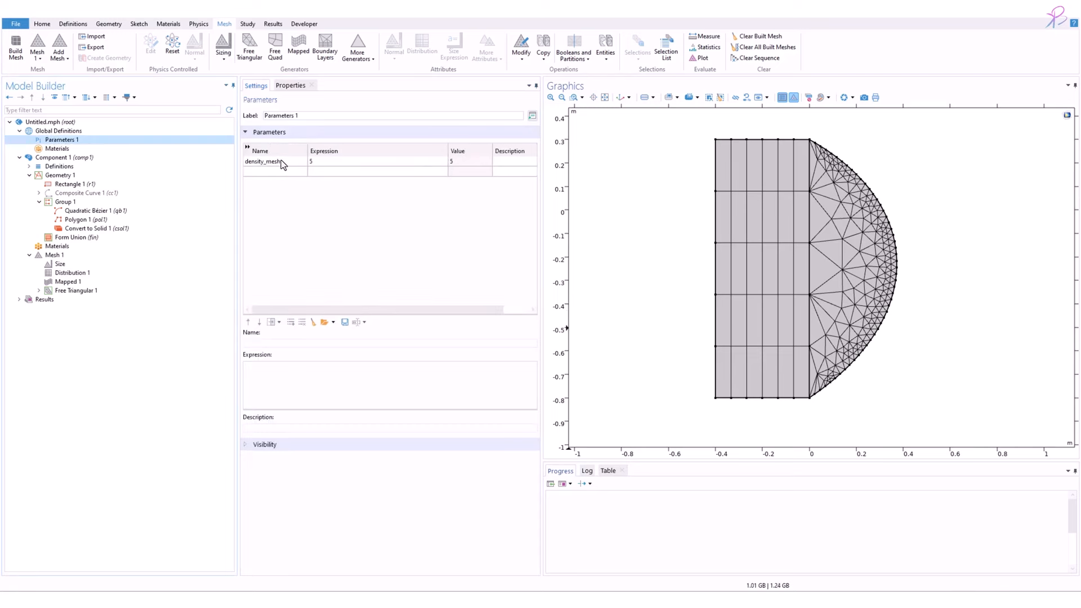
click(329, 162)
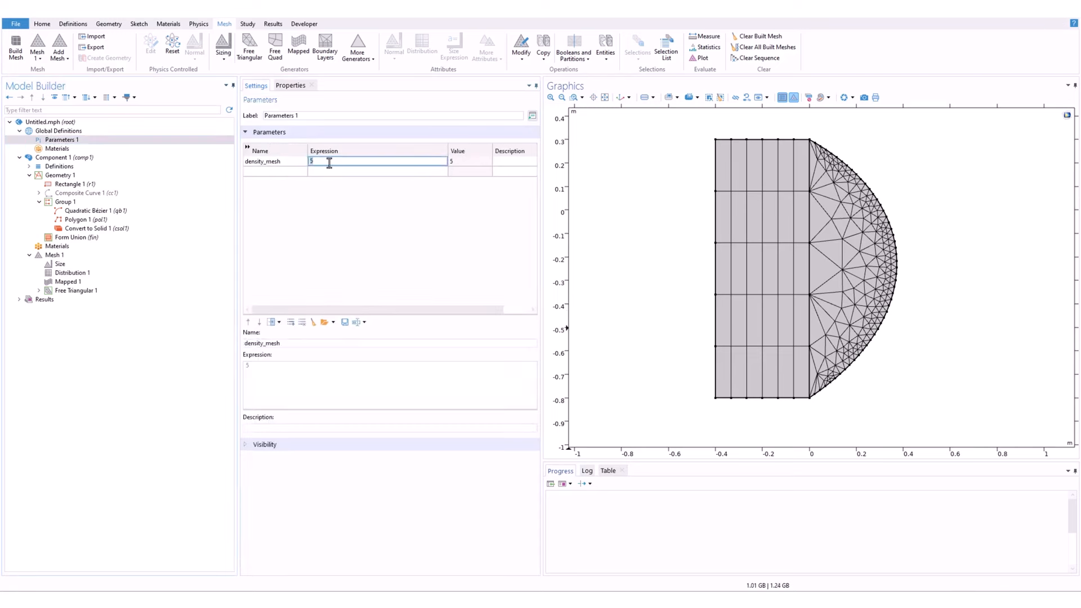
text(20)
click(63, 255)
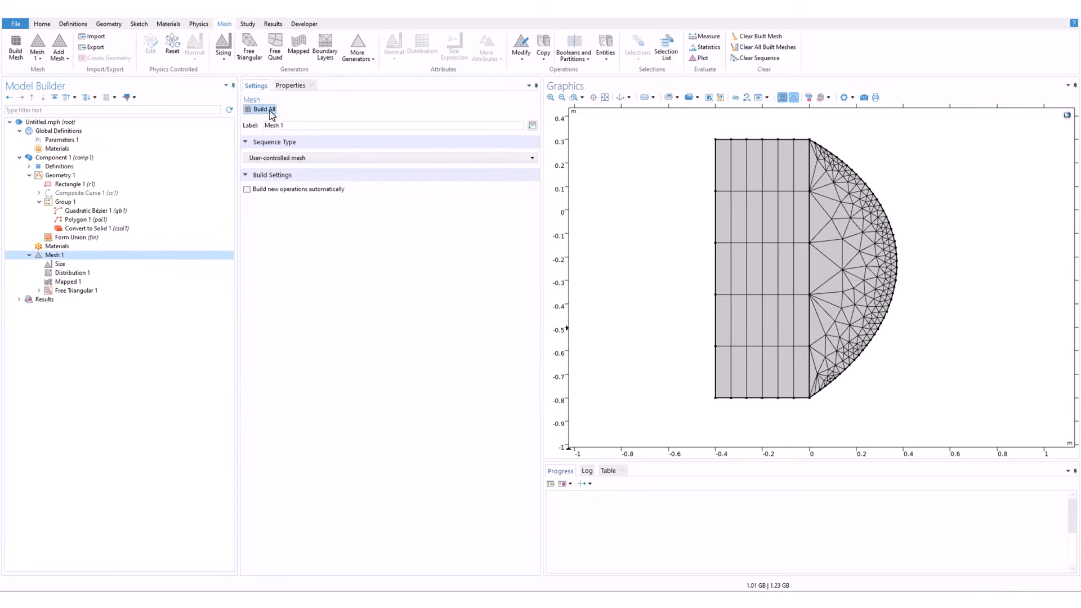
click(265, 109)
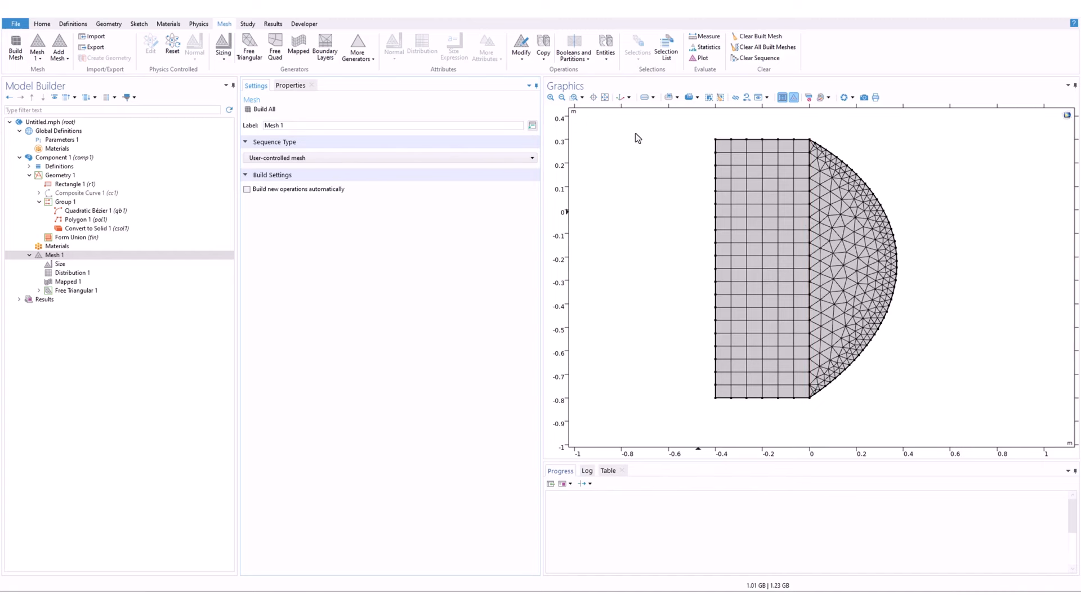
click(606, 97)
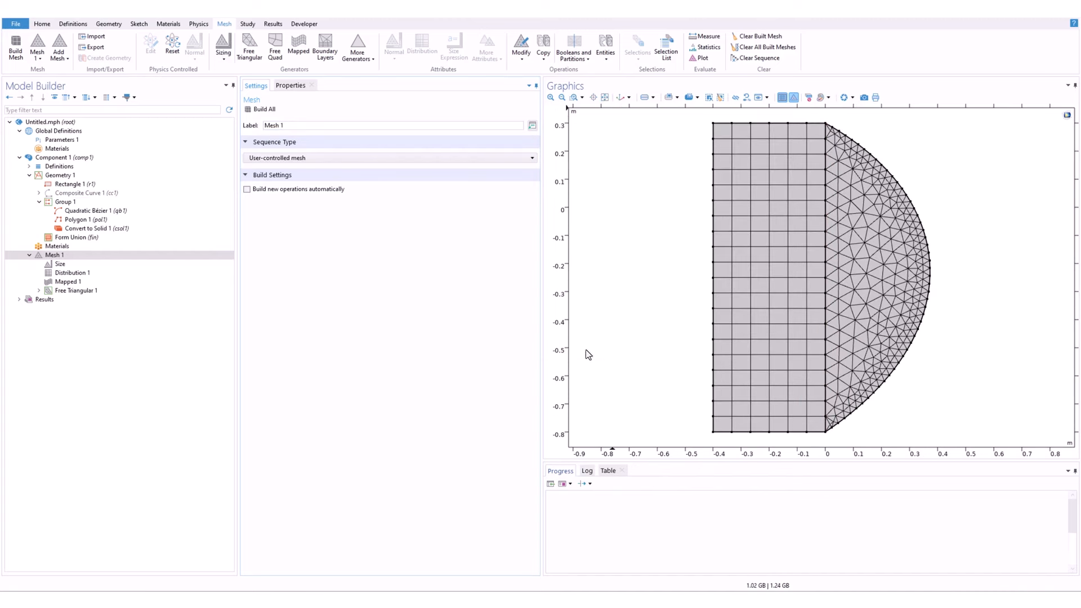
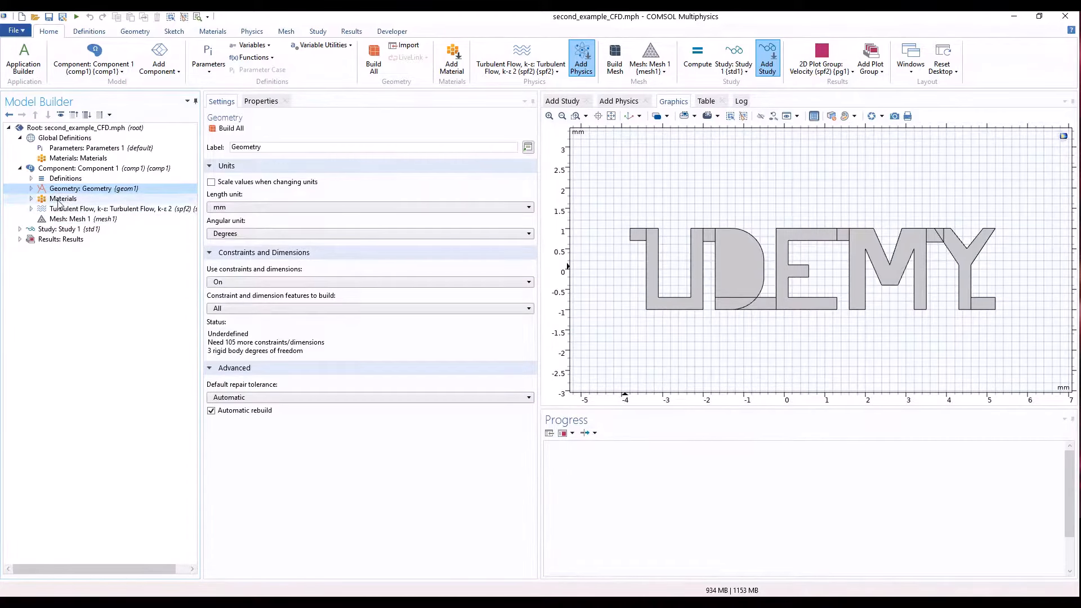
Step: In second_example_CFD.mph, review the geometry sequence with its union, Material 1's domains and contents, and the Turbulent Flow, k-ε settings
click(60, 199)
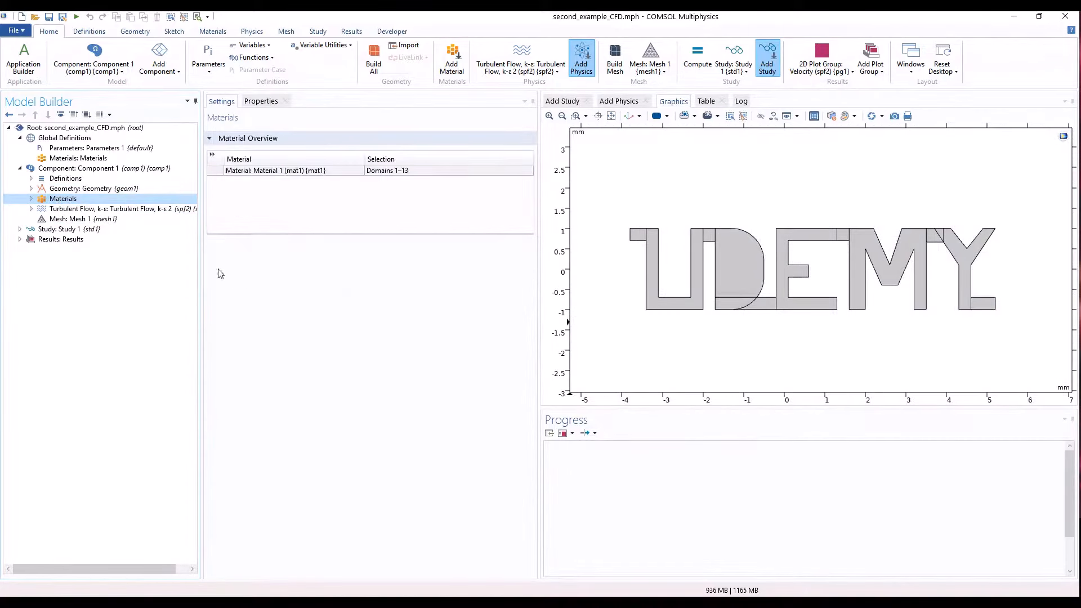
click(31, 198)
click(31, 188)
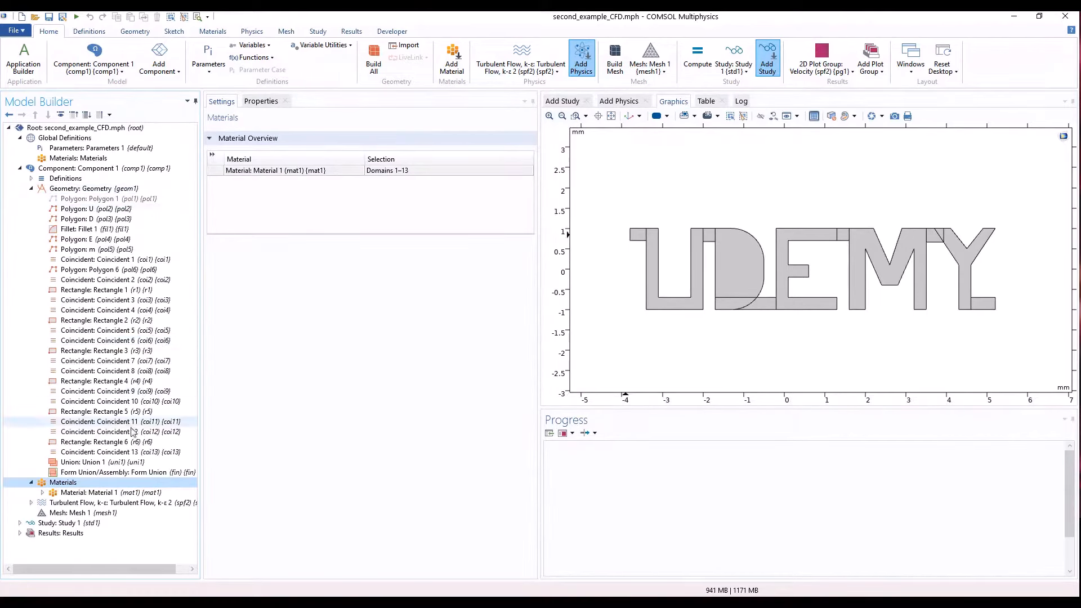
click(163, 463)
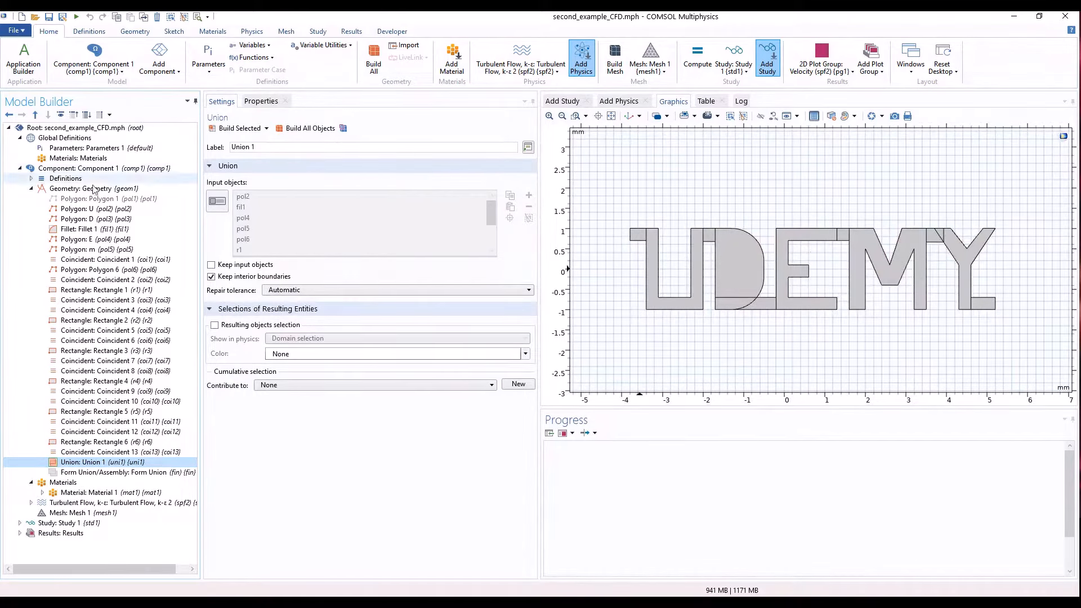
click(31, 188)
click(76, 209)
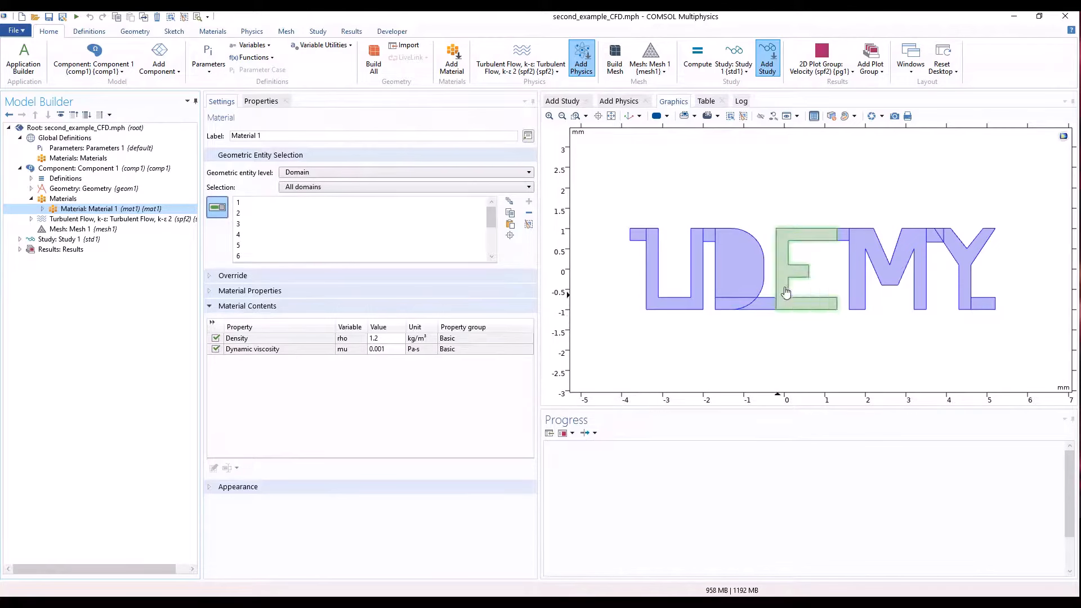
click(31, 199)
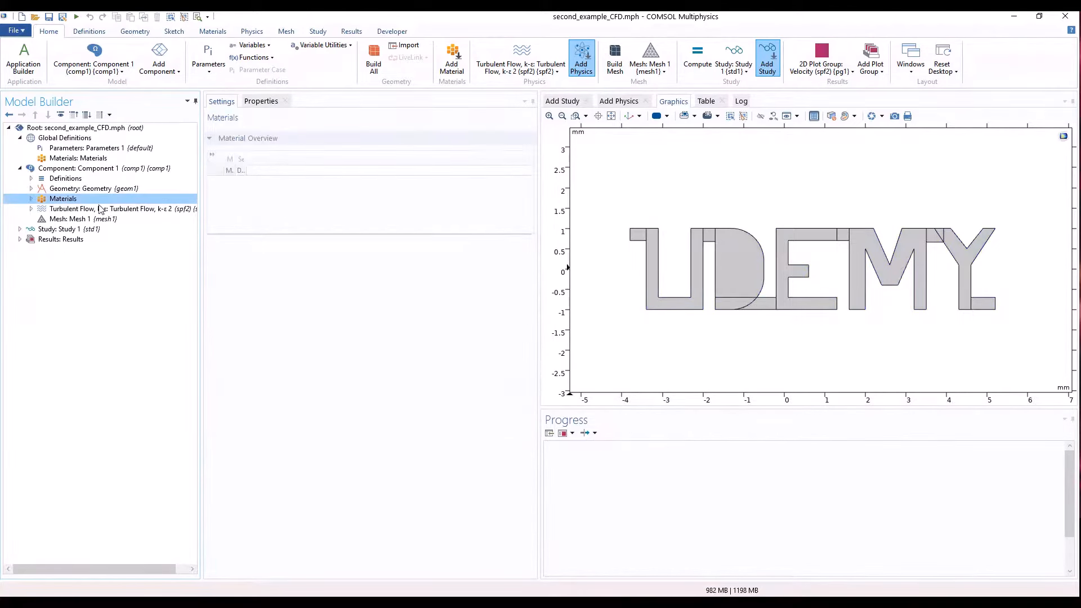
click(64, 209)
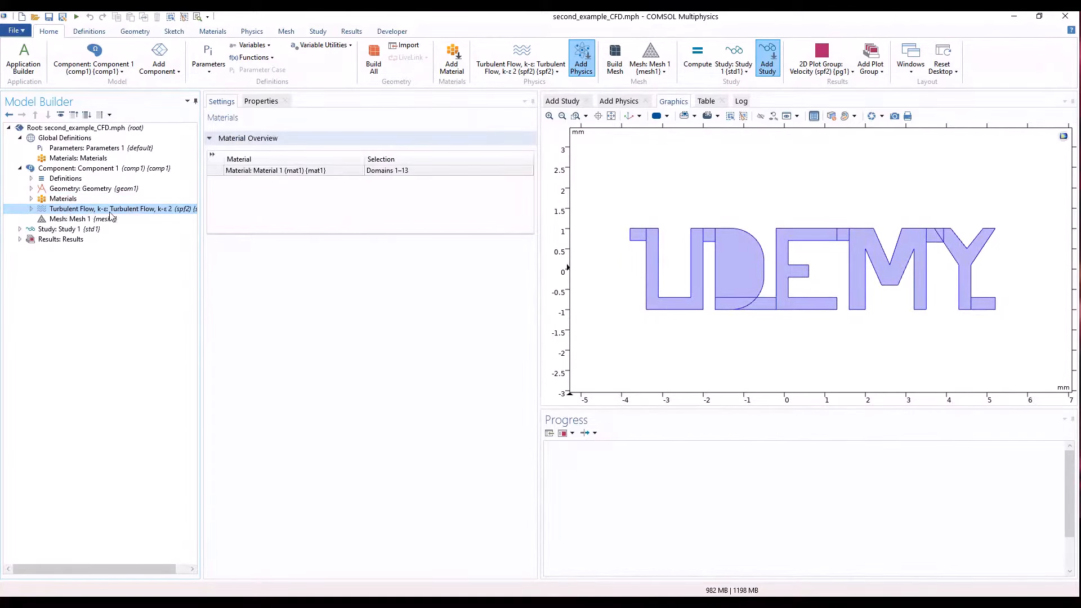
click(31, 209)
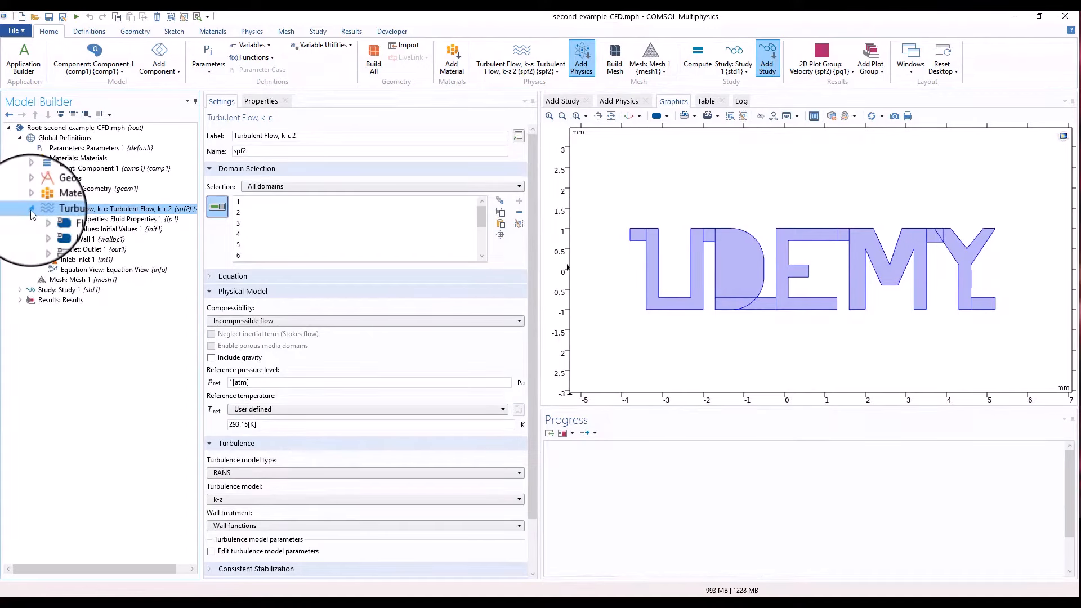
click(31, 209)
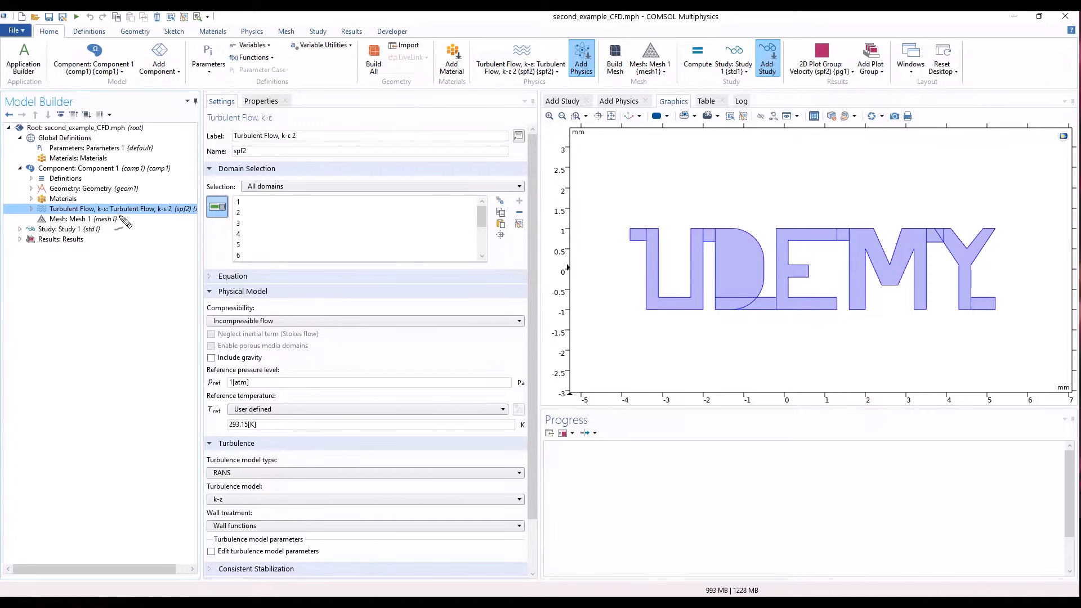
mouse_move(115, 207)
mouse_down()
mouse_move(146, 205)
mouse_move(136, 148)
mouse_move(108, 142)
mouse_move(129, 136)
mouse_move(183, 181)
mouse_move(141, 134)
mouse_move(167, 127)
mouse_up()
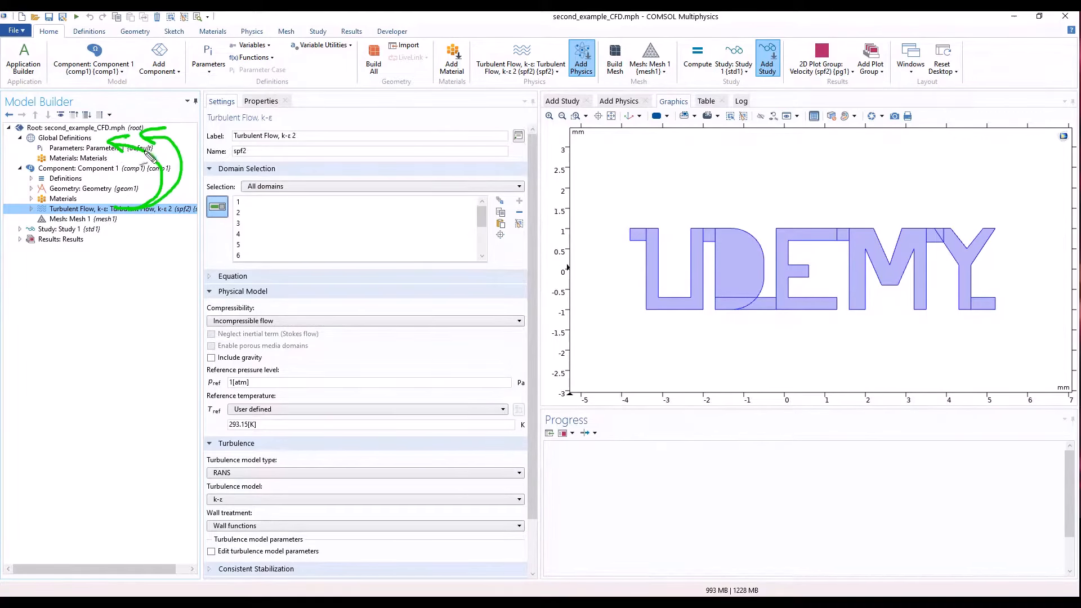
key(Escape)
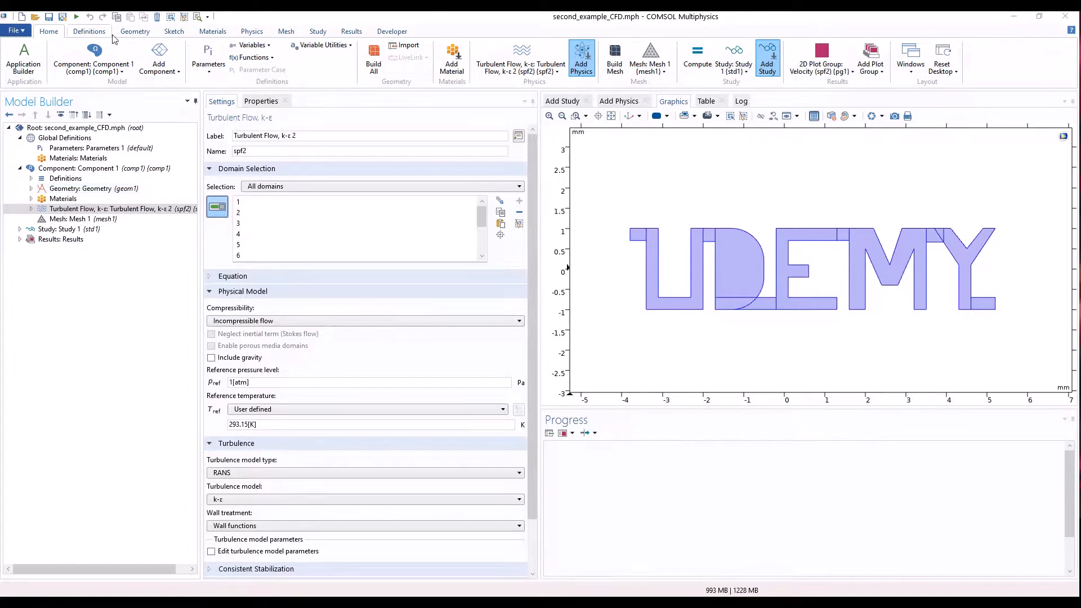
Step: Assign boundary 1 at the U's free end to Inlet 1 and boundary 72 at the Y's free end to Outlet 1
click(31, 209)
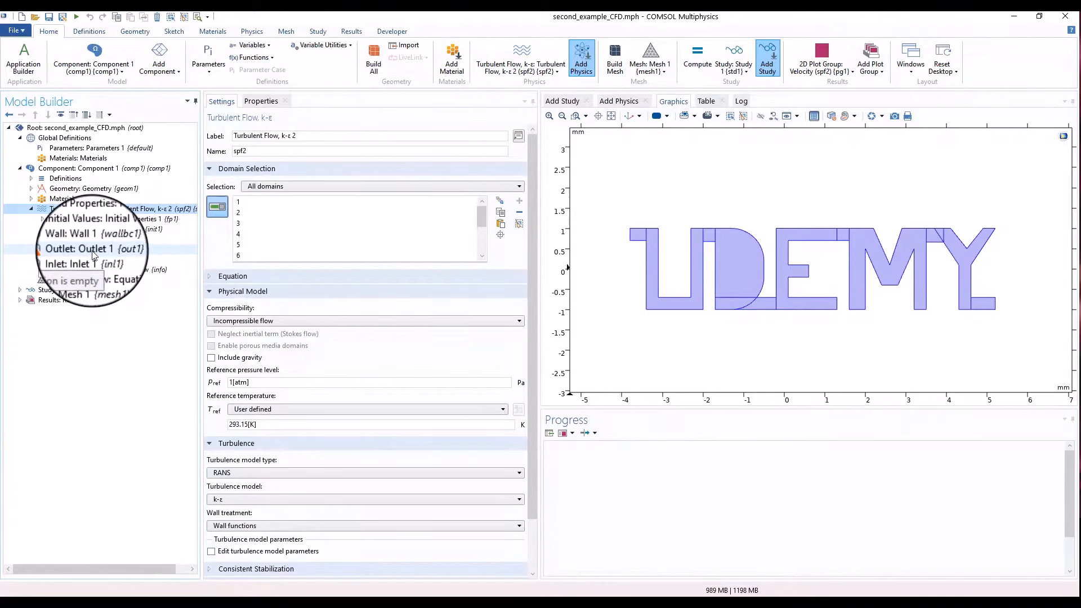
click(93, 250)
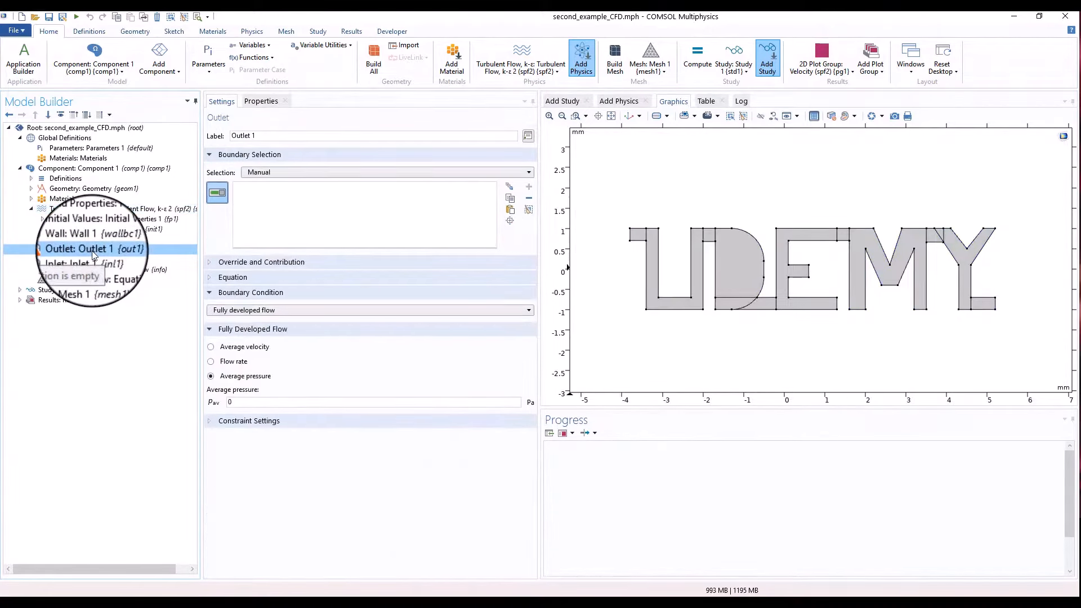
click(82, 260)
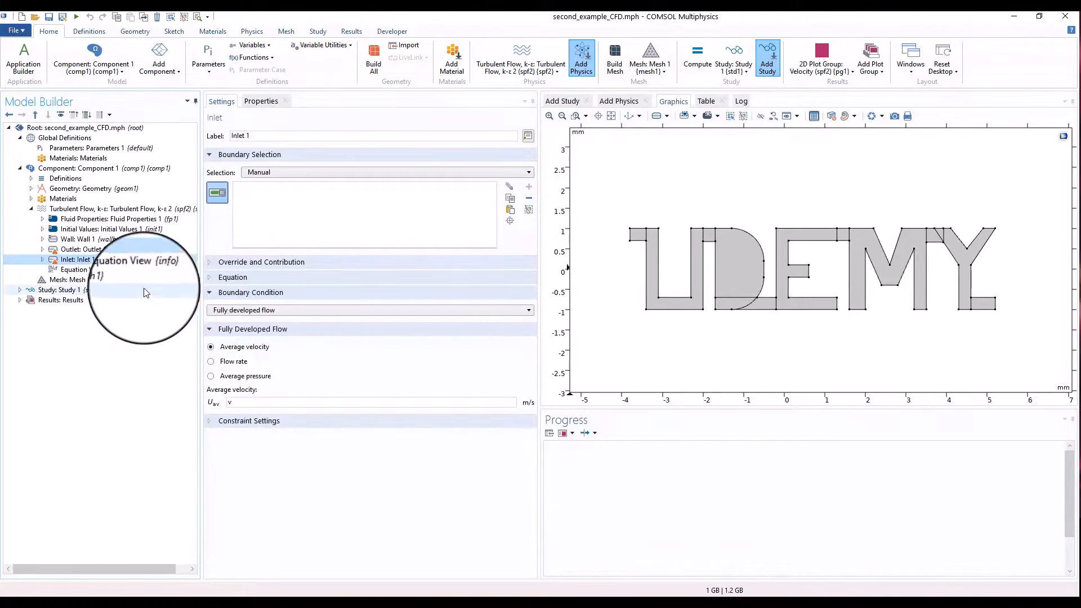
click(631, 238)
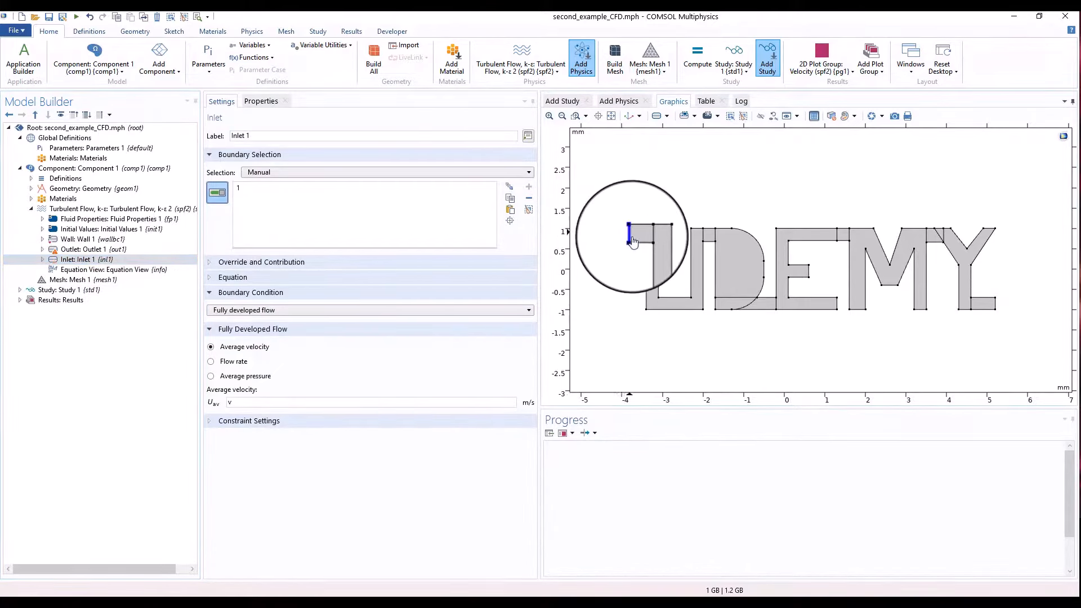
click(119, 250)
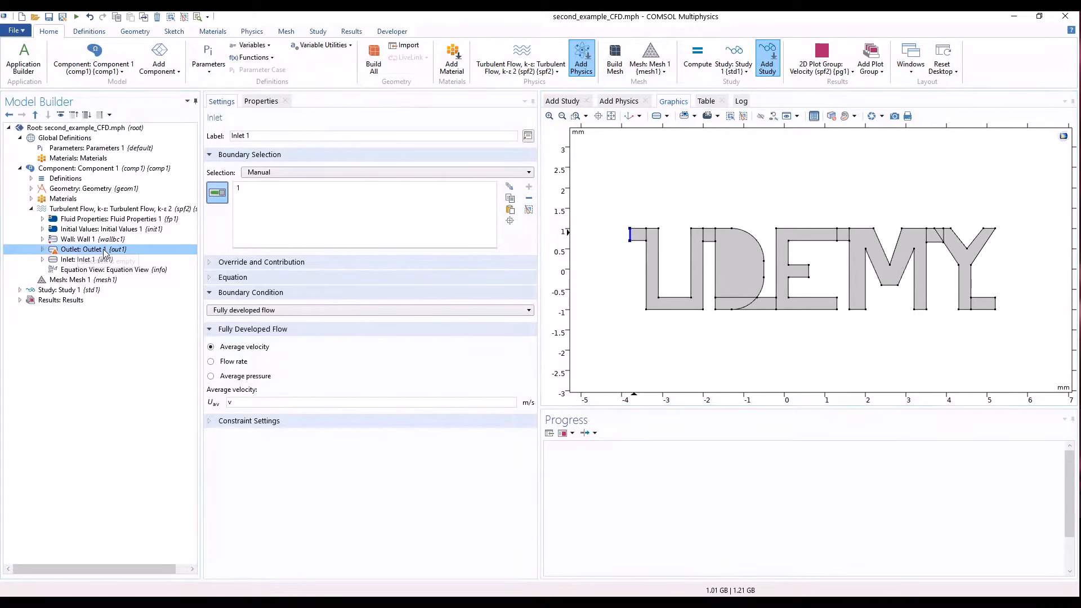
click(995, 306)
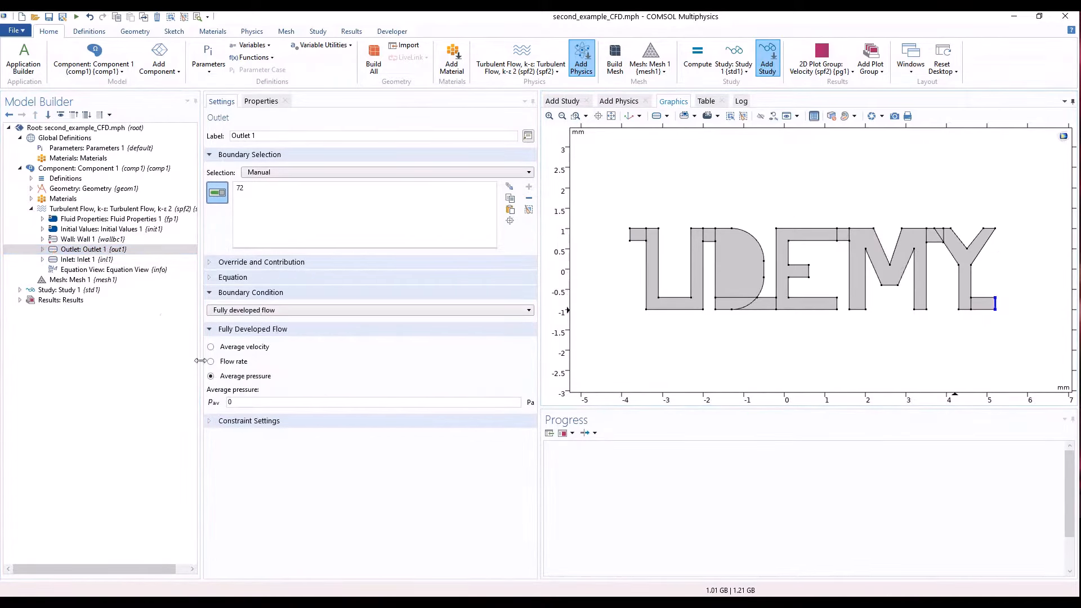
Step: Check Inlet 1's average velocity expression and the definition of v in Parameters 1
click(107, 260)
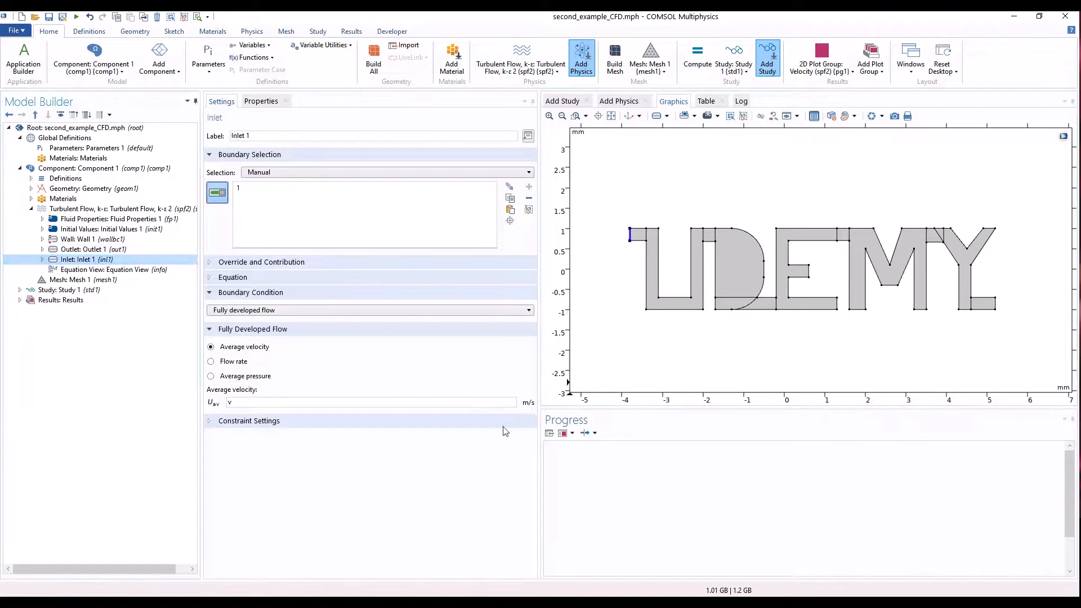
click(239, 402)
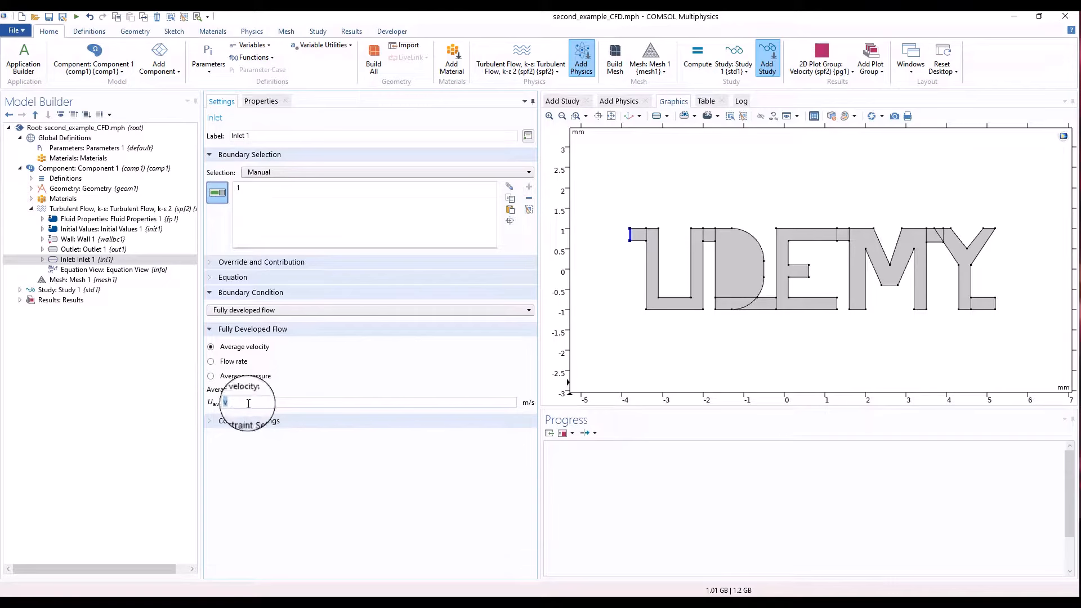
drag(237, 403, 223, 403)
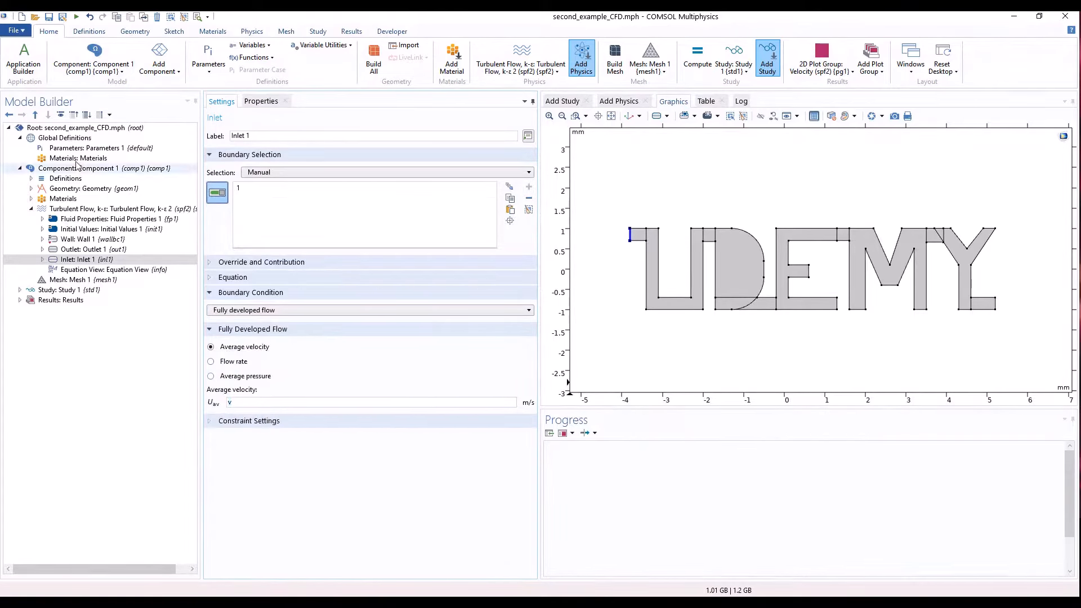
click(90, 148)
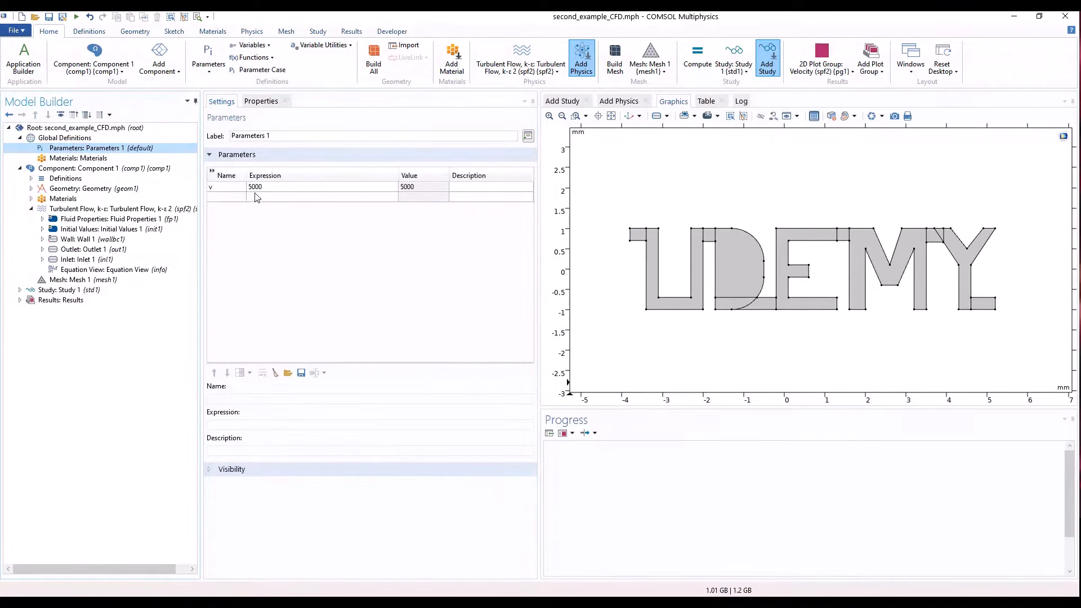
click(83, 209)
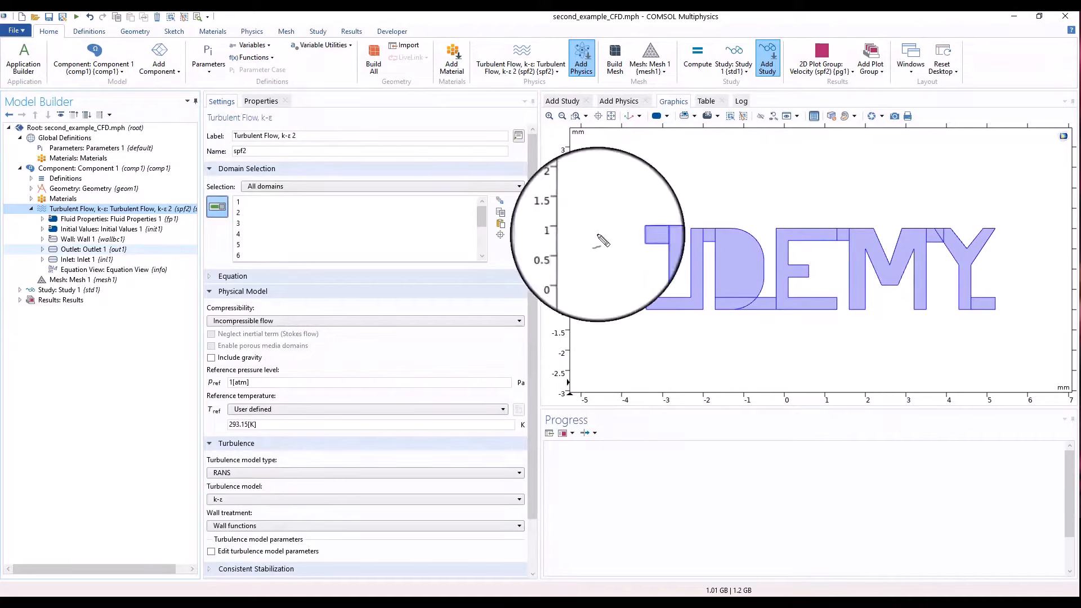
mouse_move(593, 235)
mouse_down()
mouse_move(615, 235)
mouse_move(606, 246)
mouse_up()
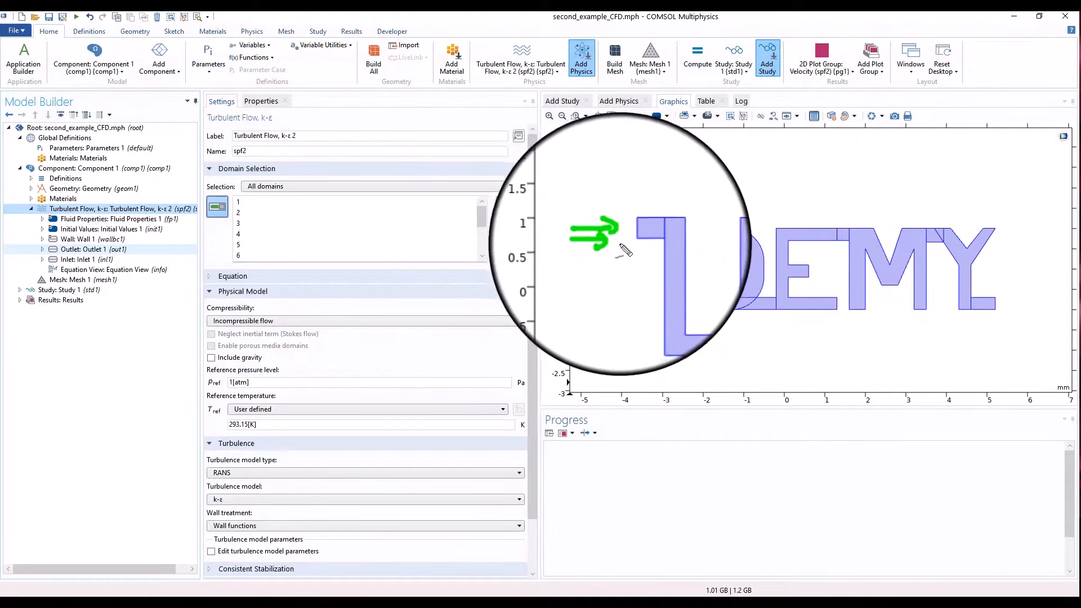
mouse_move(1000, 295)
mouse_down()
mouse_move(1035, 294)
mouse_move(1009, 314)
mouse_move(1028, 305)
mouse_up()
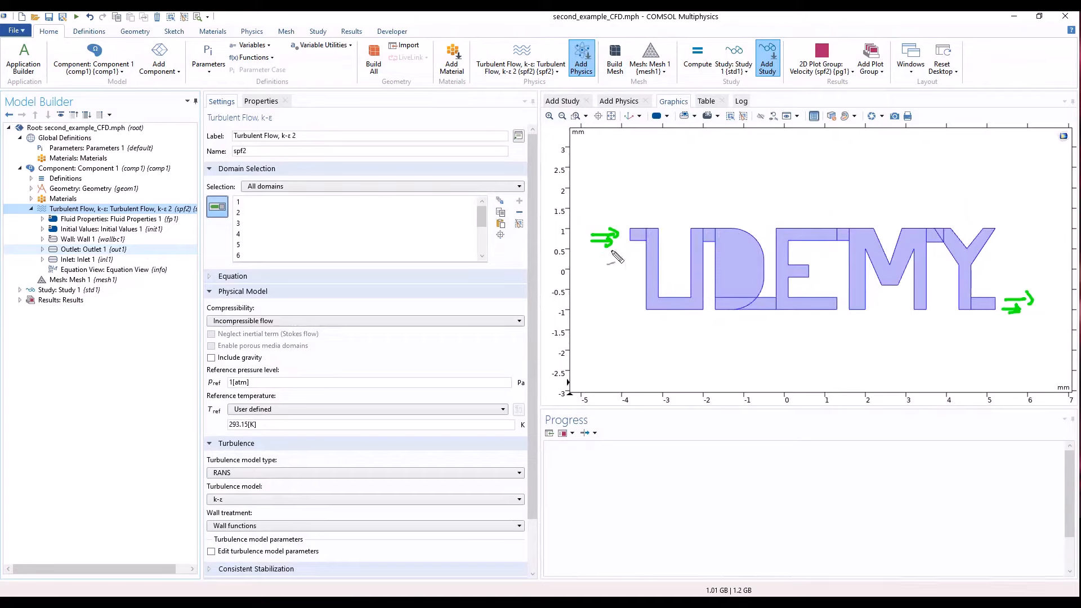
mouse_move(591, 235)
mouse_down()
mouse_move(639, 271)
mouse_move(704, 260)
mouse_move(743, 290)
mouse_move(785, 248)
mouse_move(844, 236)
mouse_move(857, 269)
mouse_move(882, 281)
mouse_move(953, 248)
mouse_move(961, 306)
mouse_move(987, 299)
mouse_up()
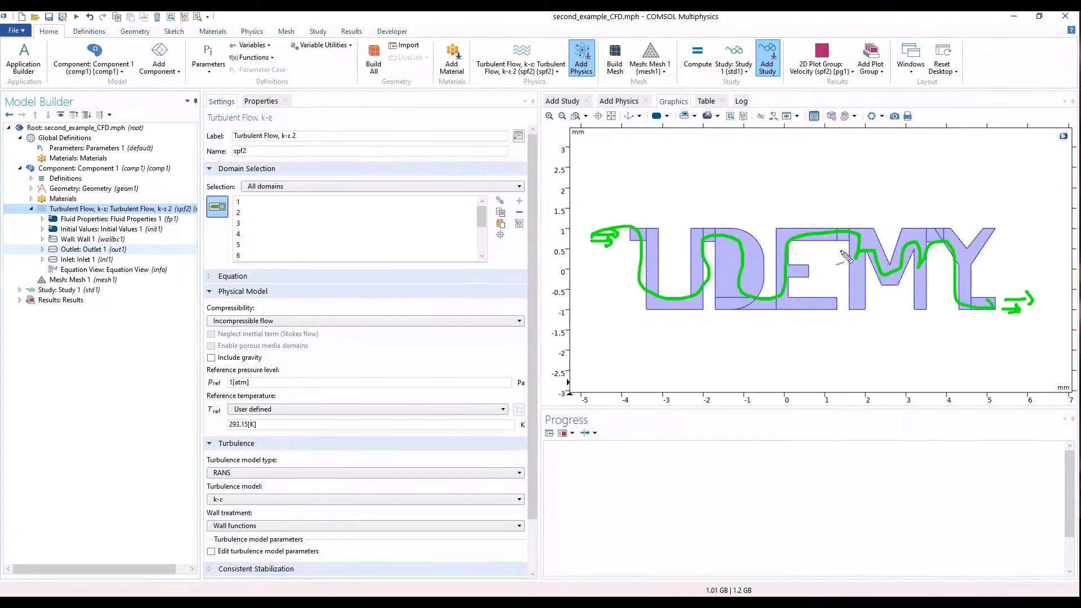
drag(796, 223, 806, 247)
drag(697, 218, 708, 258)
key(Escape)
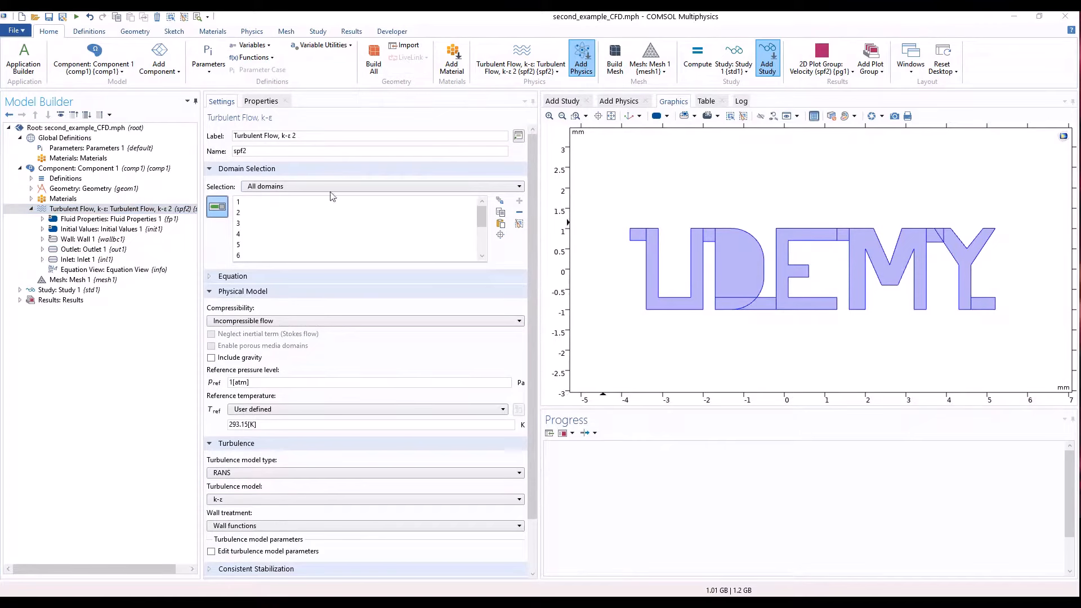
click(49, 208)
click(31, 209)
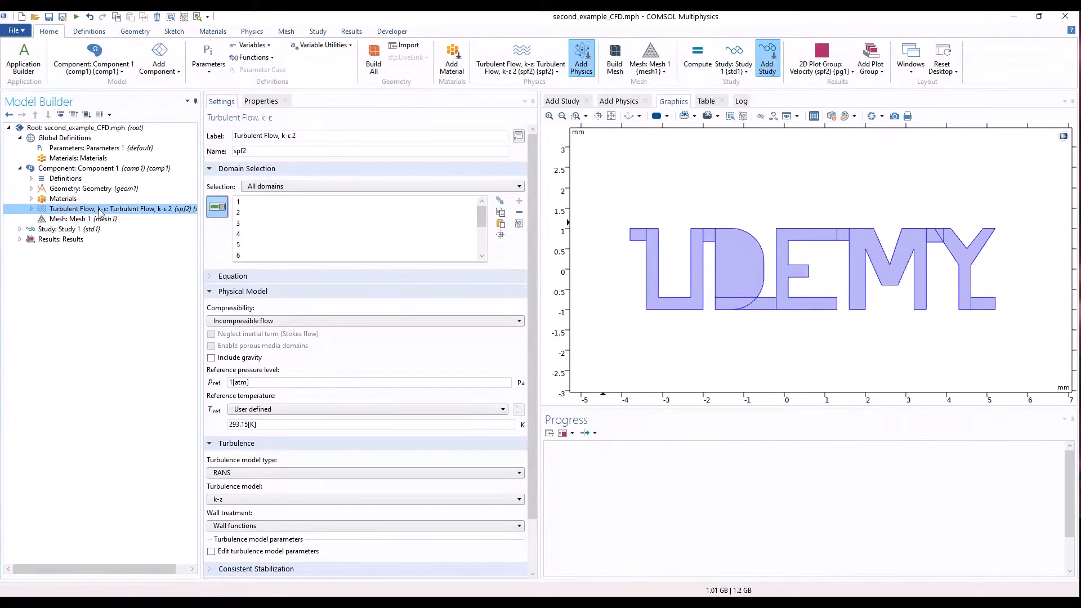
Step: Review the boundaries and conditions of Wall 1, Outlet 1 and Inlet 1 under Turbulent Flow, k-ε 2
click(32, 210)
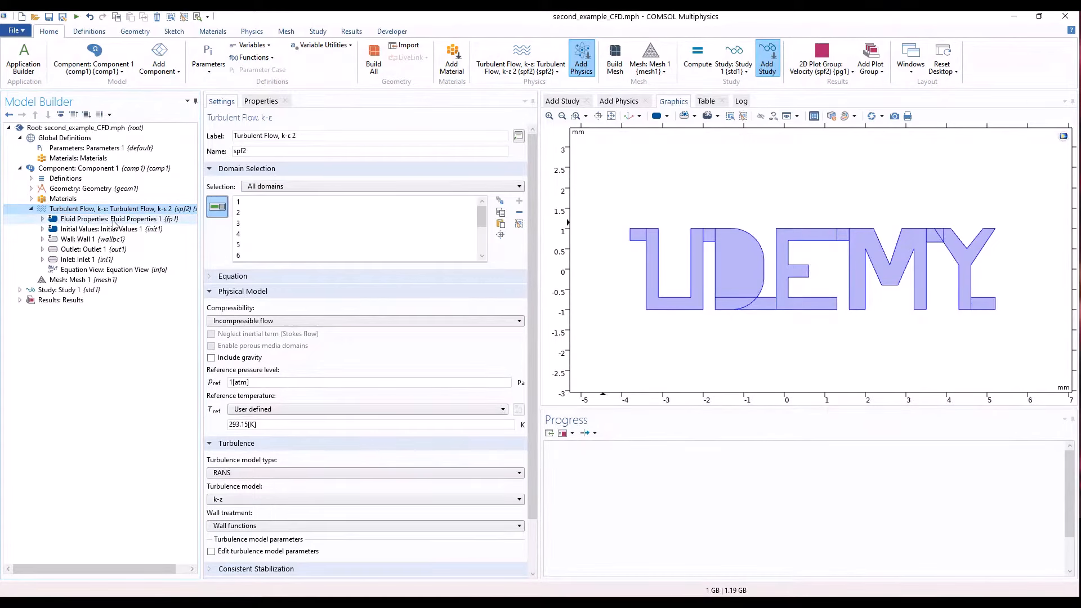
click(104, 239)
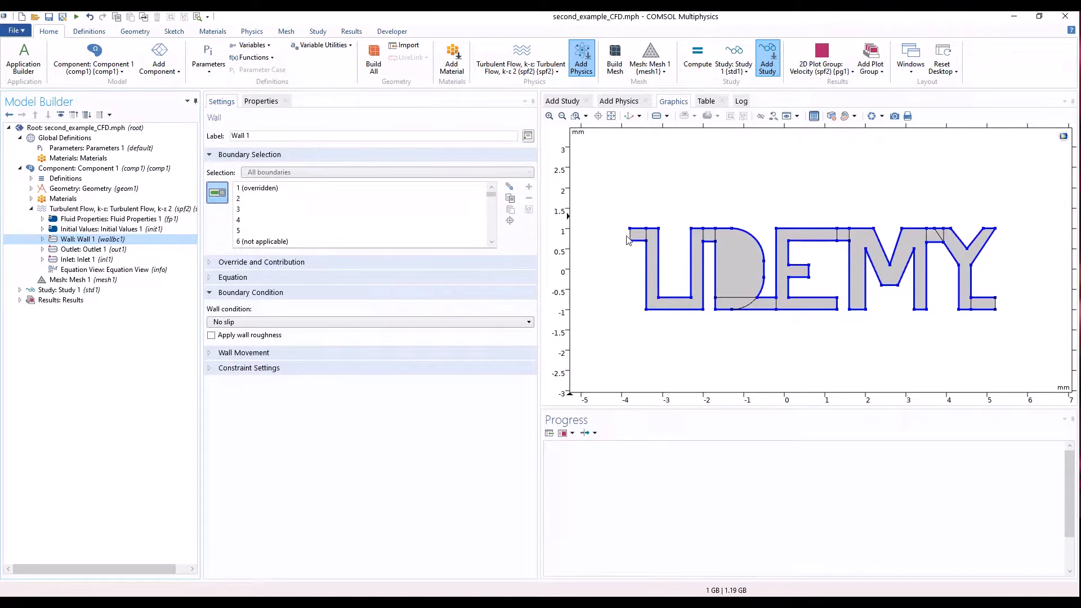
scroll(751, 301, up, 3)
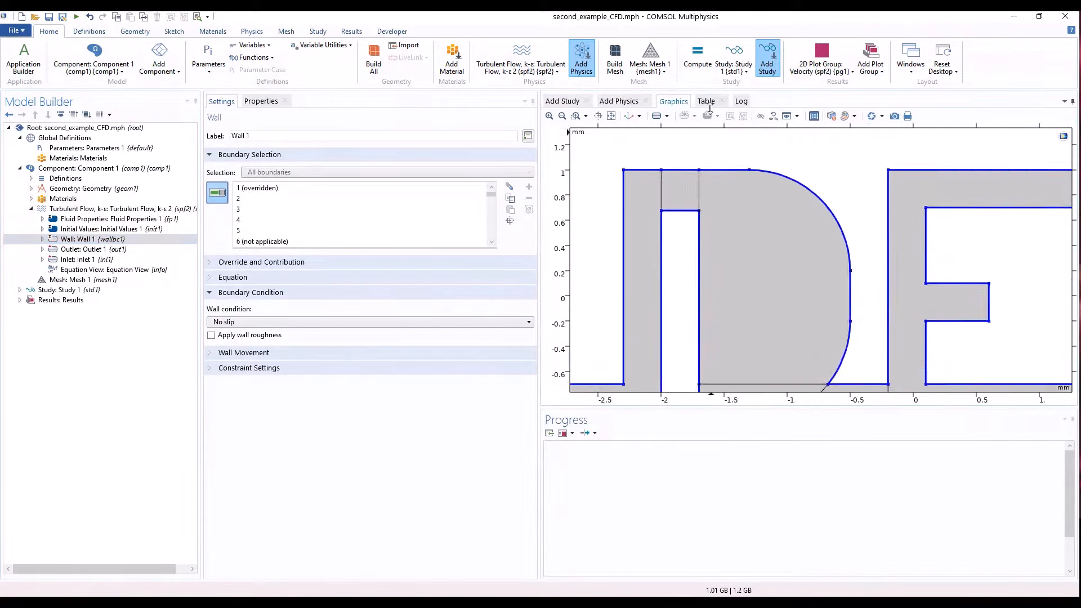
scroll(776, 290, down, 3)
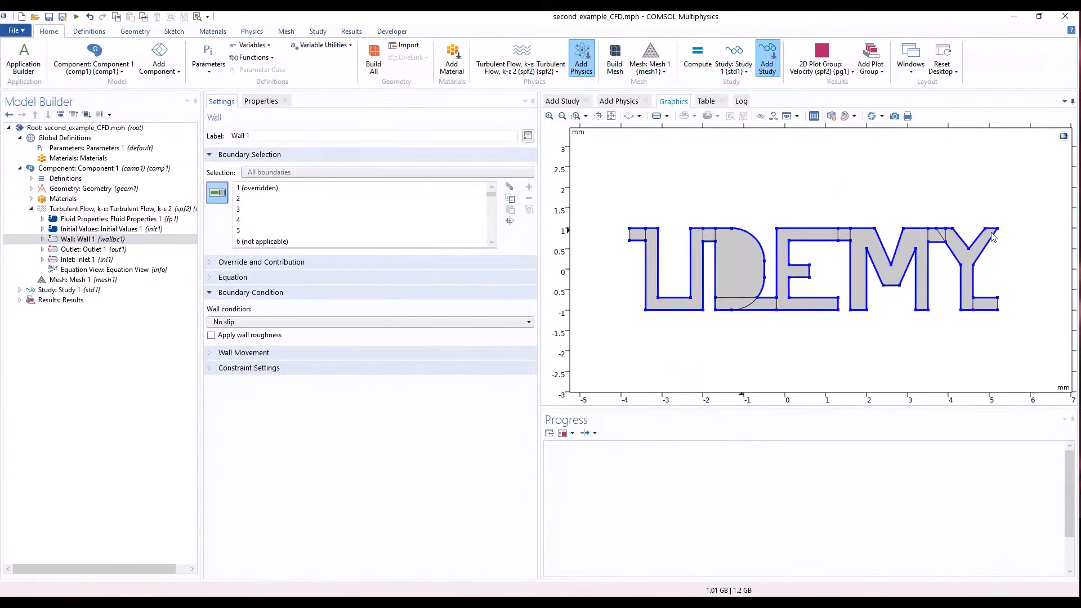
click(88, 249)
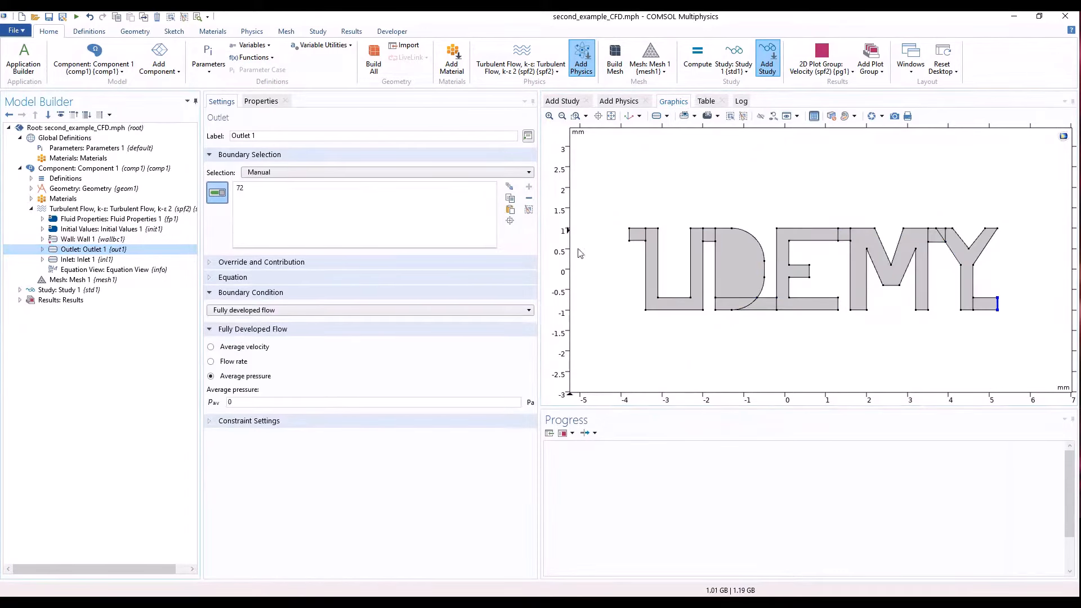
key(Down)
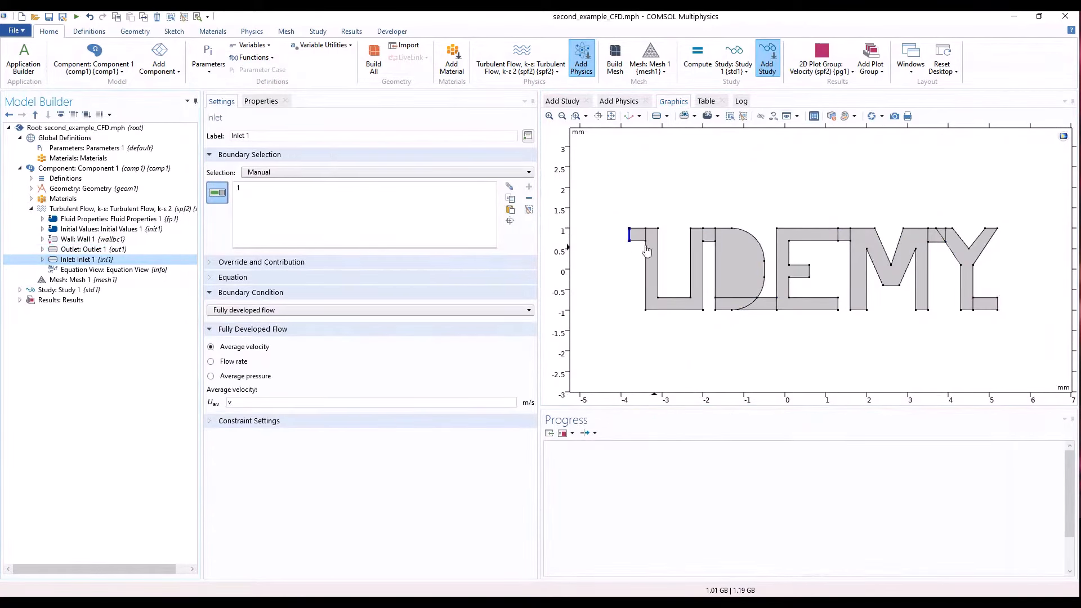
Step: Add another Fluid Properties node to Turbulent Flow, k-ε 2 and check its source options for density and dynamic viscosity
click(90, 209)
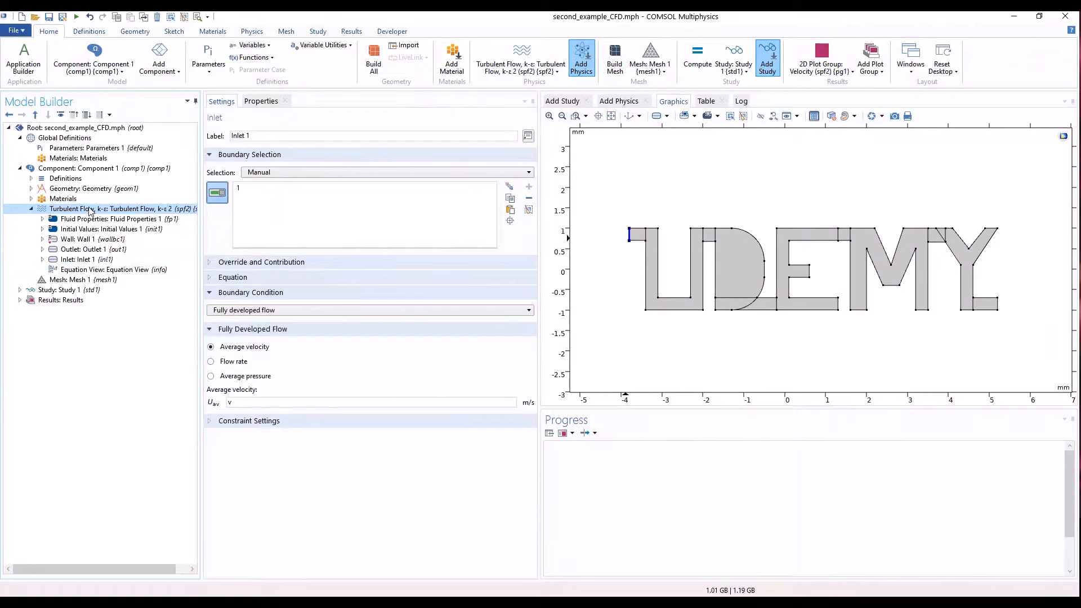
right_click(92, 211)
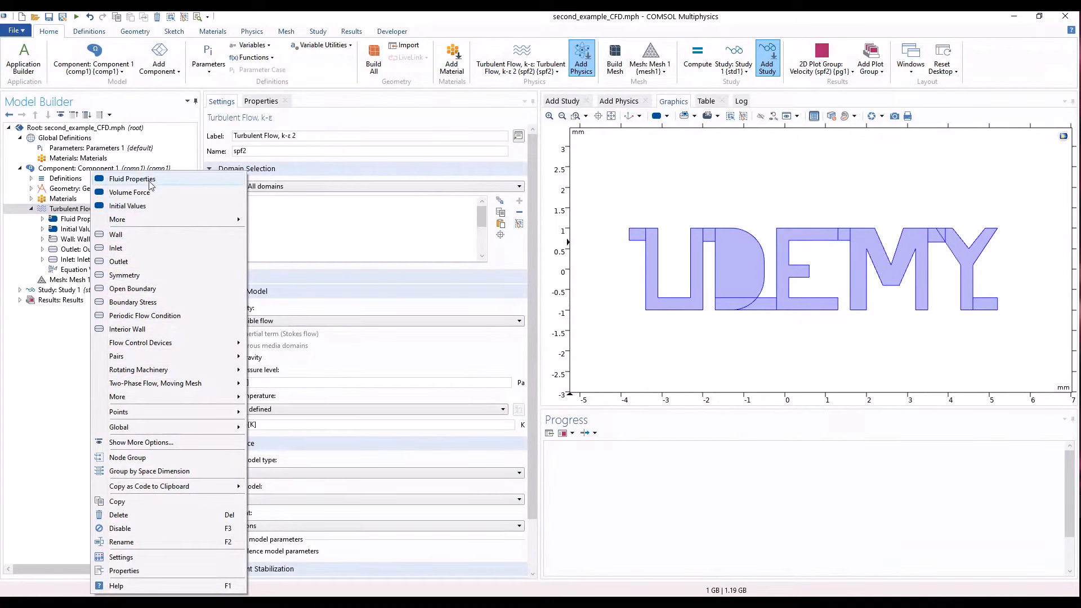
key(Escape)
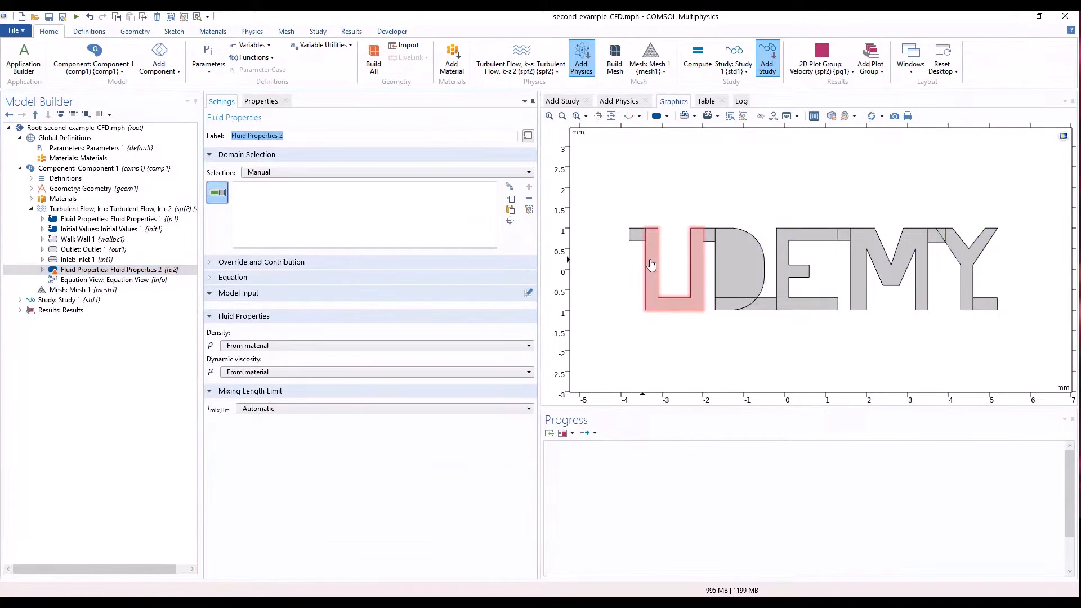
click(248, 345)
click(247, 328)
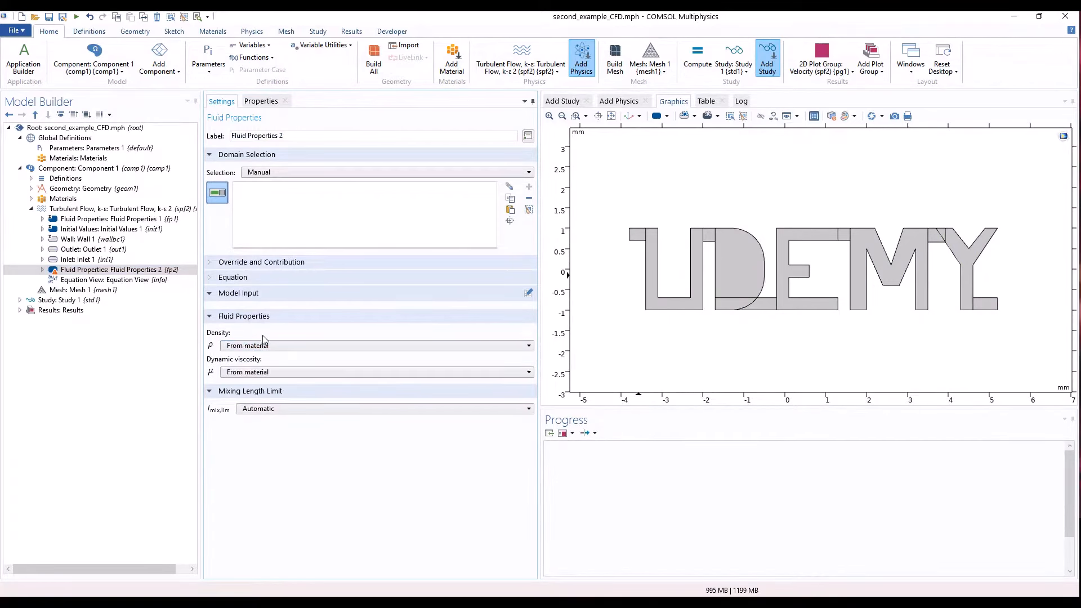
click(260, 372)
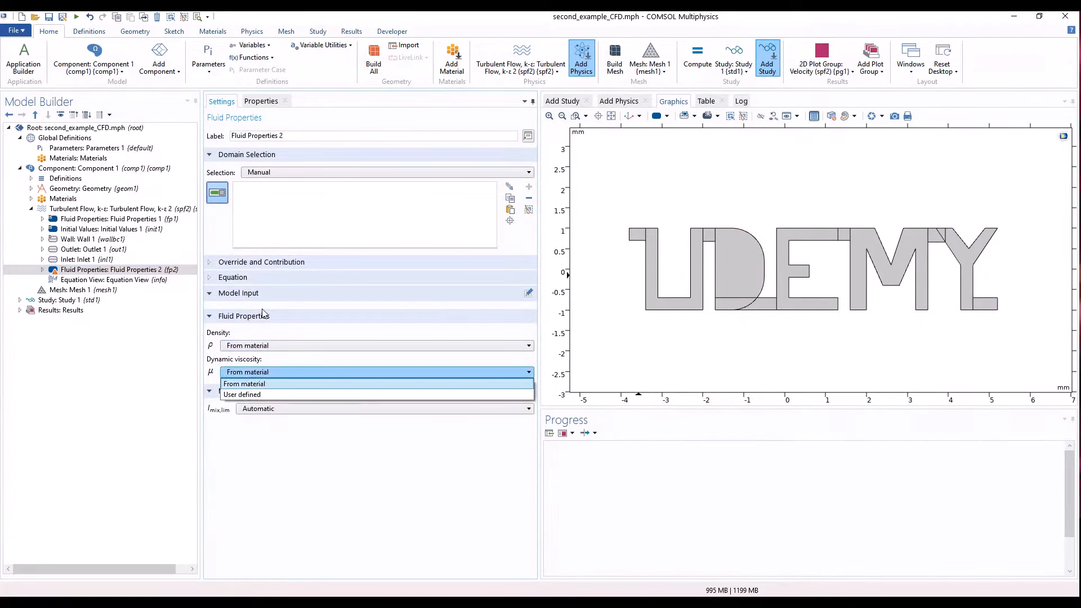
click(271, 329)
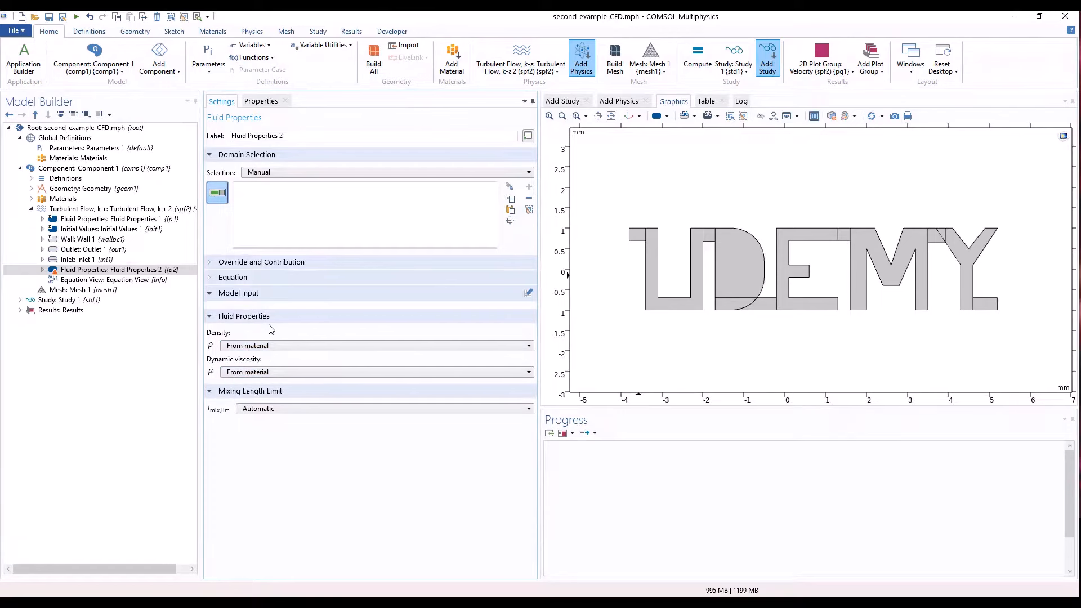
Step: Delete the Fluid Properties 2 node from Turbulent Flow, k-ε 2
right_click(73, 272)
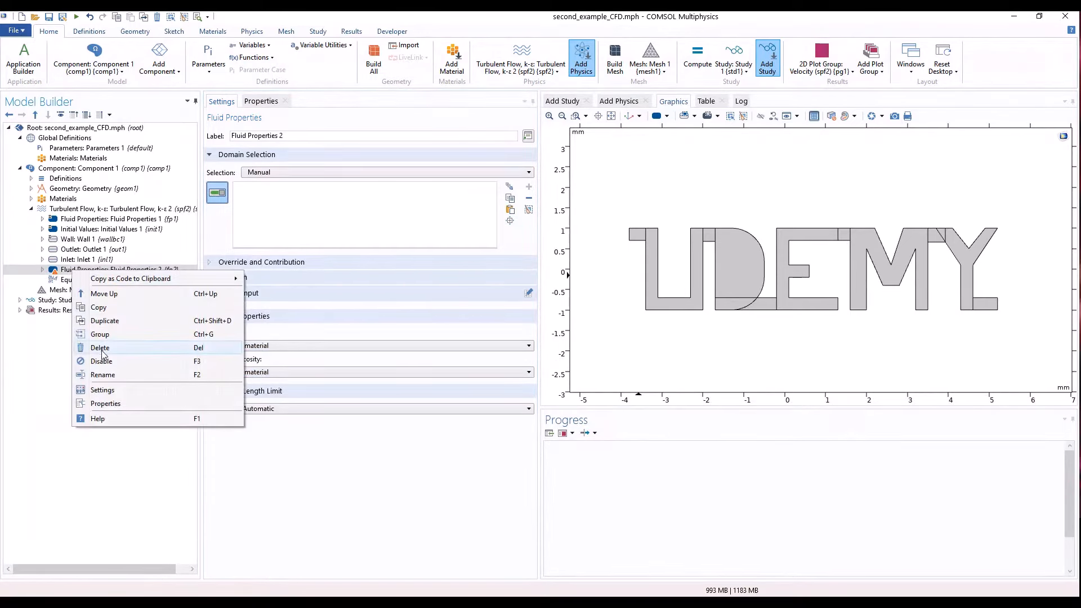
click(100, 348)
click(567, 349)
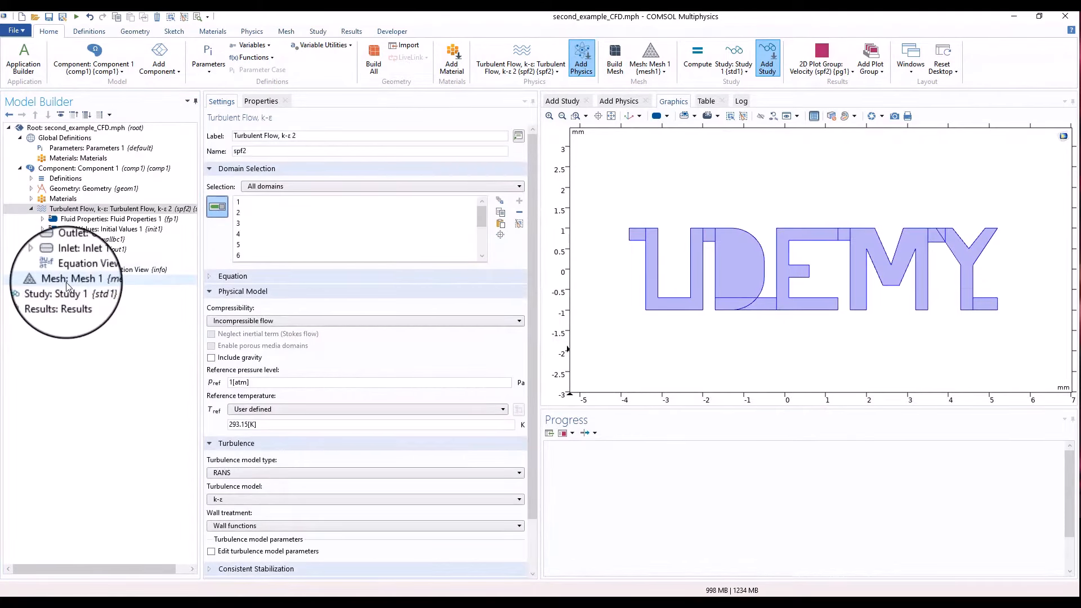
Step: Use Physics-controlled mesh as the sequence type of Mesh 1
click(66, 282)
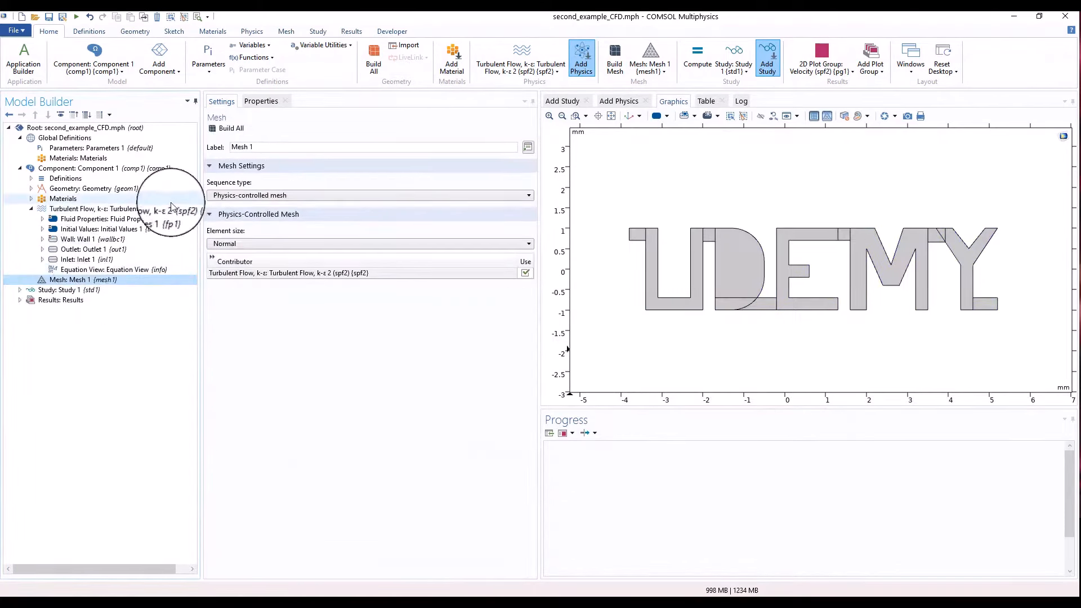
click(253, 196)
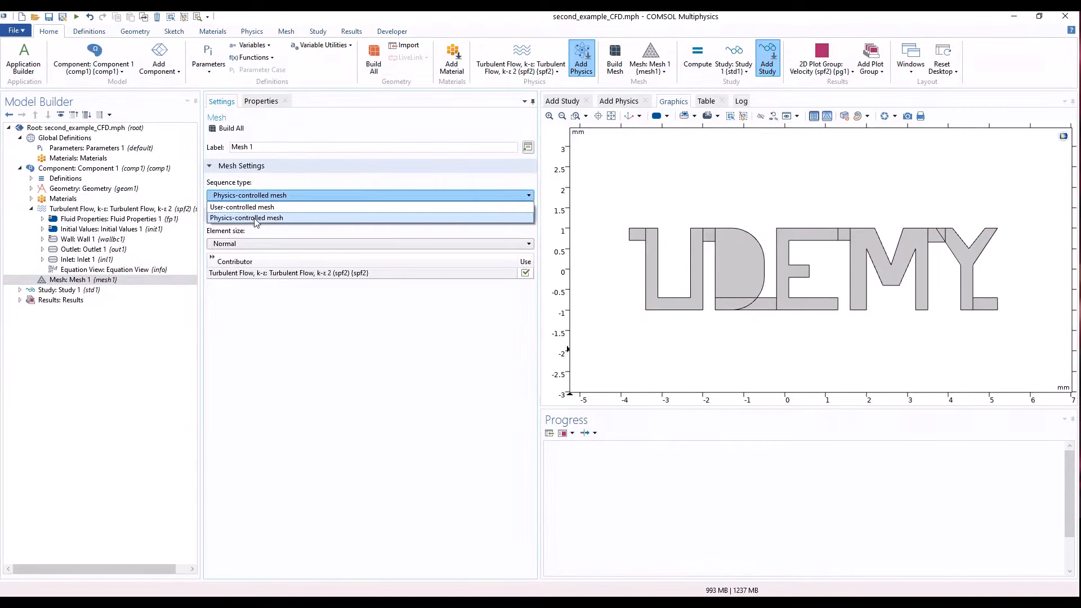
click(255, 219)
Step: Try the Finer element size for Mesh 1, and return it to Normal
click(248, 244)
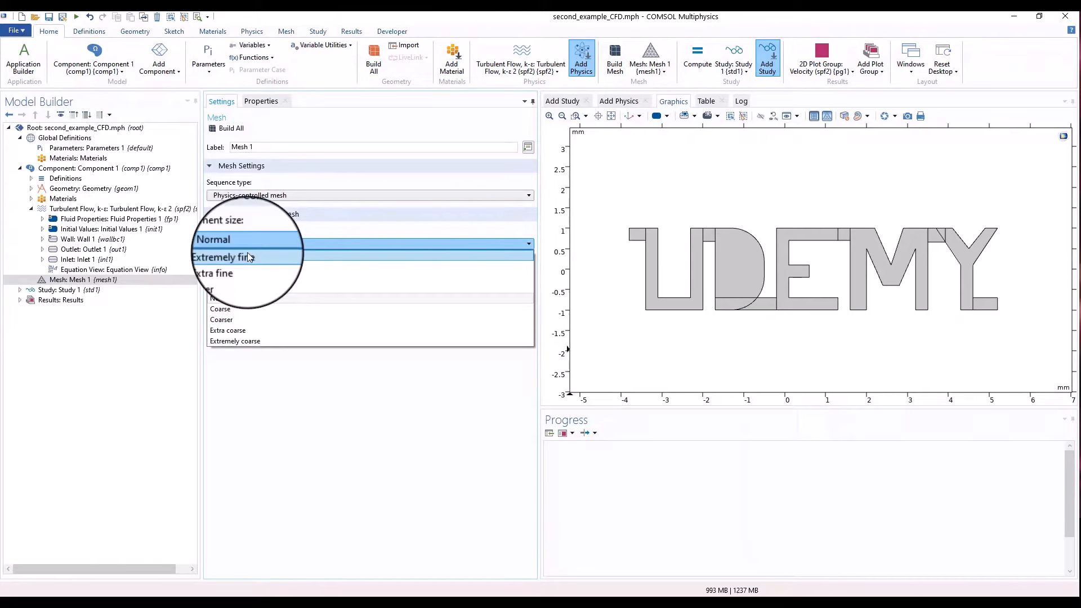
click(245, 276)
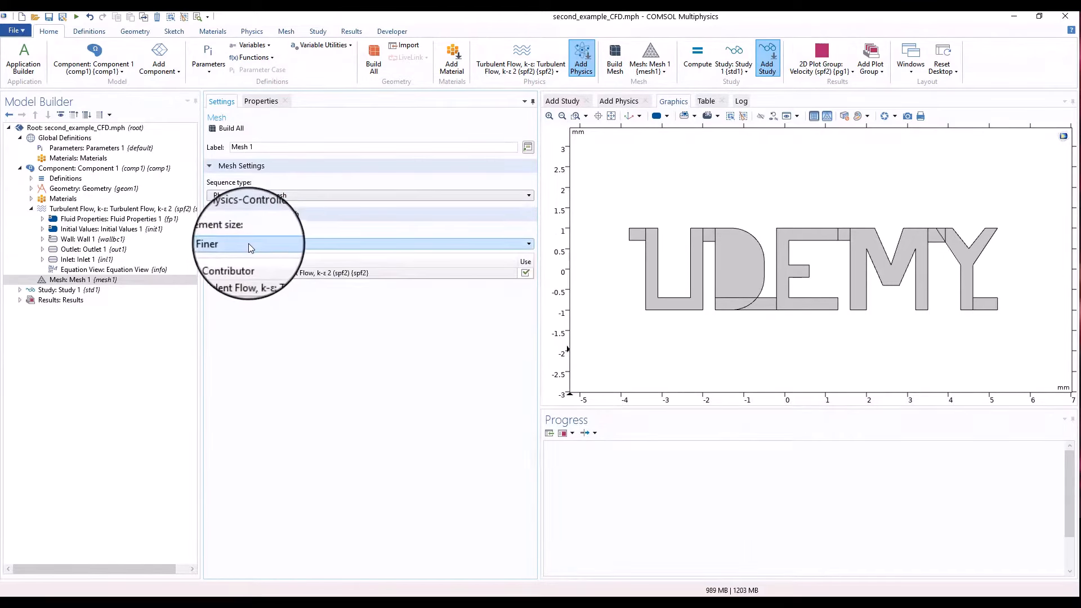
click(248, 243)
click(228, 296)
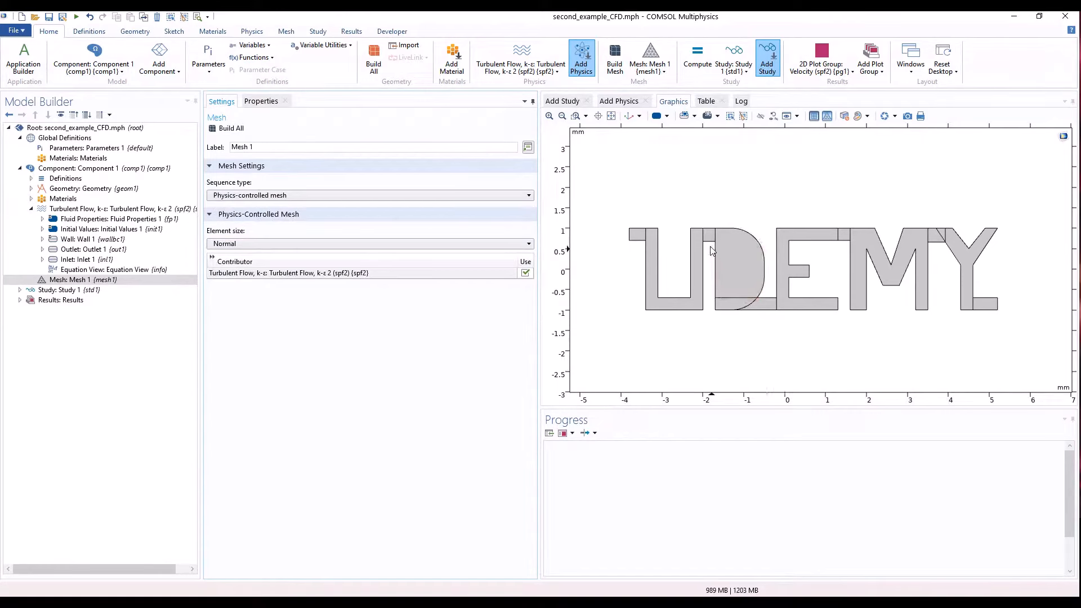
Step: Build the whole physics-controlled mesh of the UDEMY channel with the Normal element size
scroll(711, 251, up, 3)
scroll(732, 225, down, 3)
scroll(788, 235, up, 1)
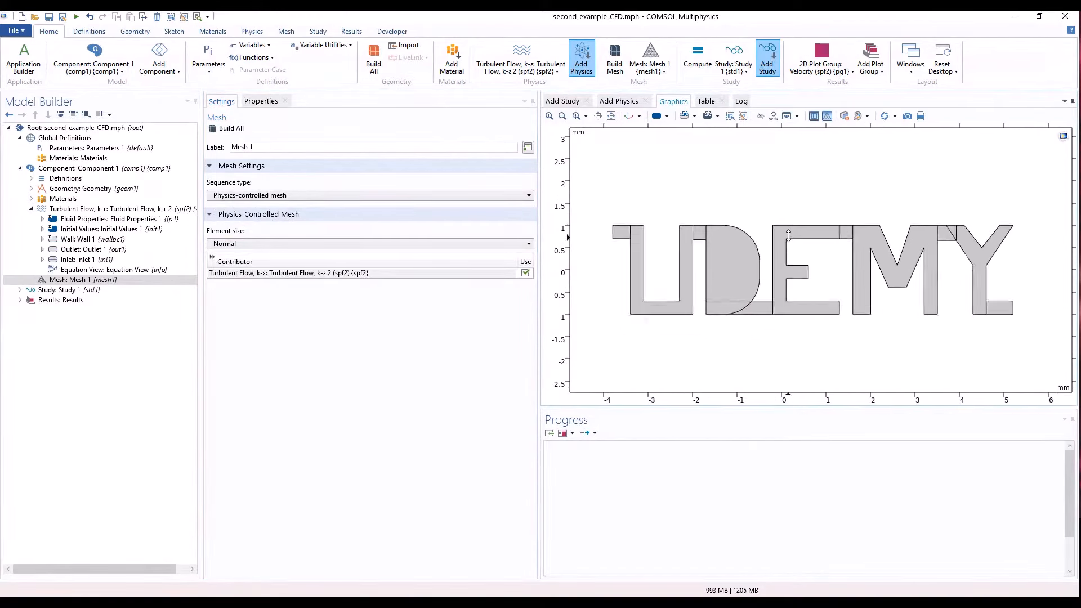
scroll(788, 235, up, 1)
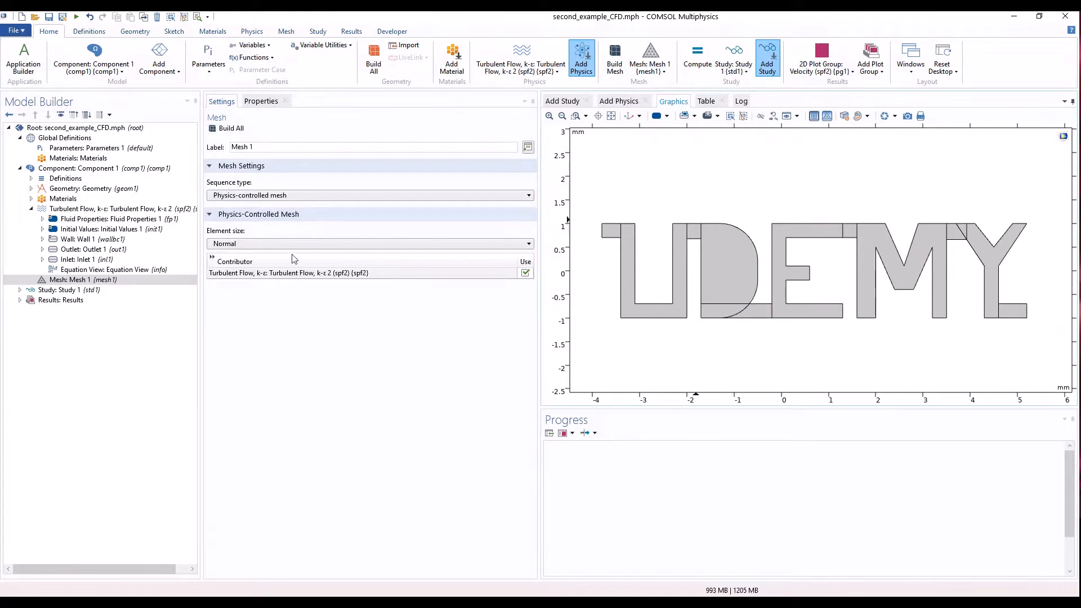
click(263, 243)
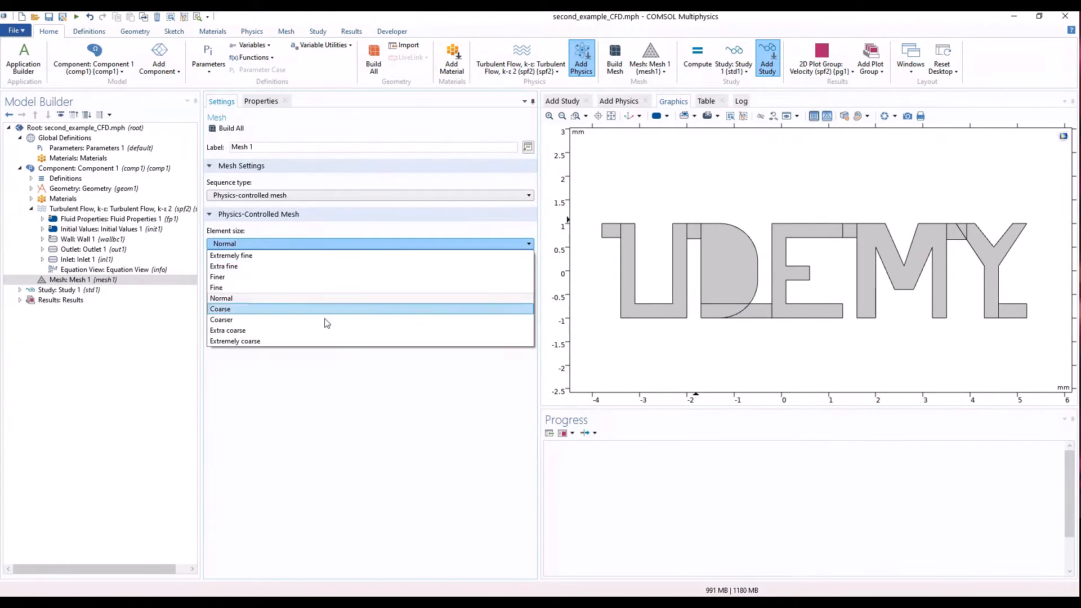
click(382, 407)
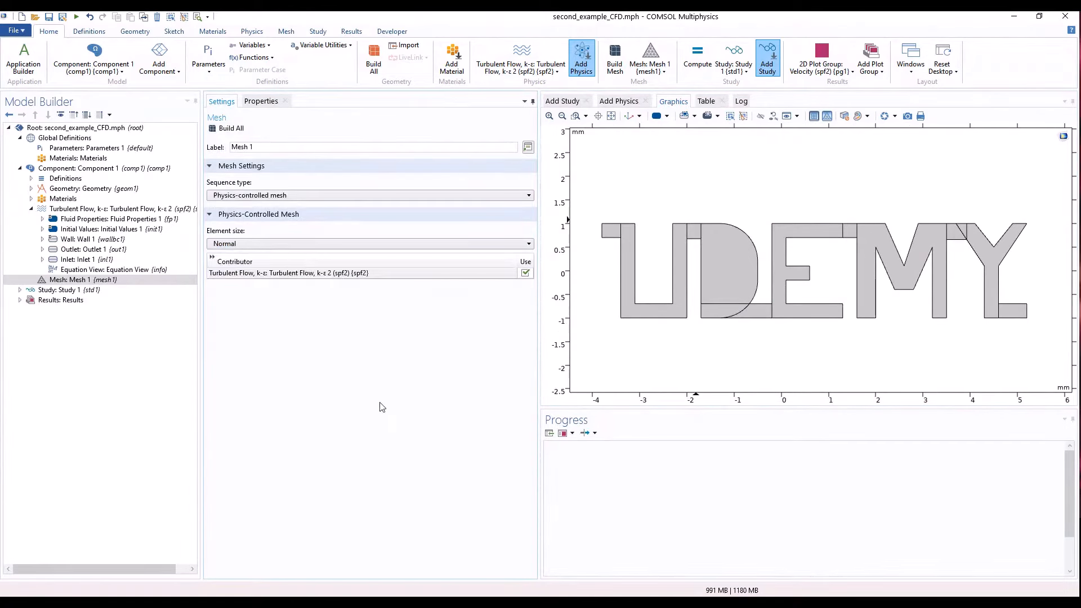
click(231, 128)
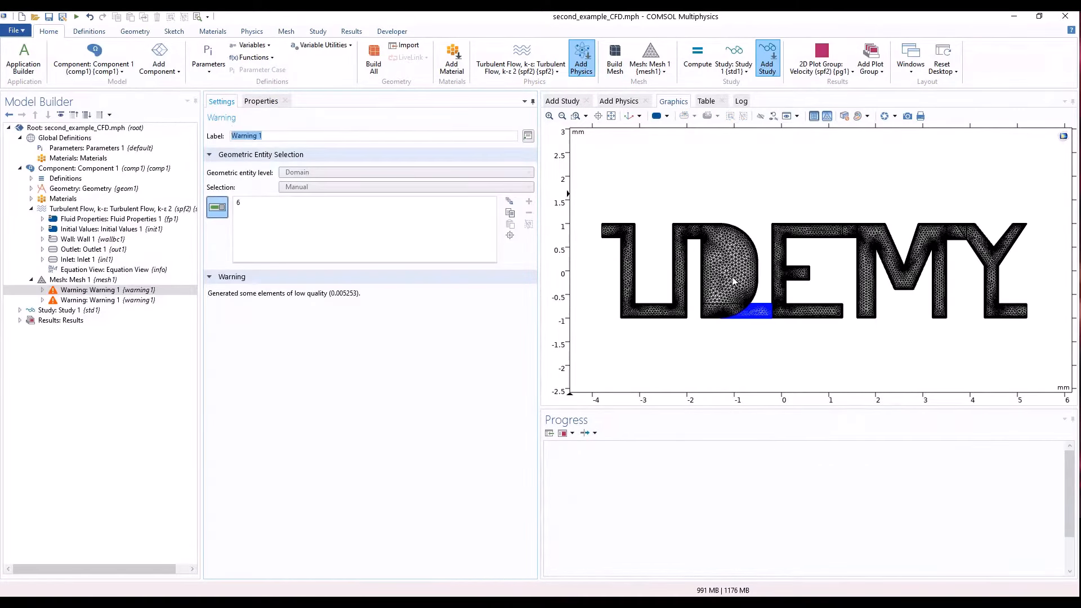
click(755, 369)
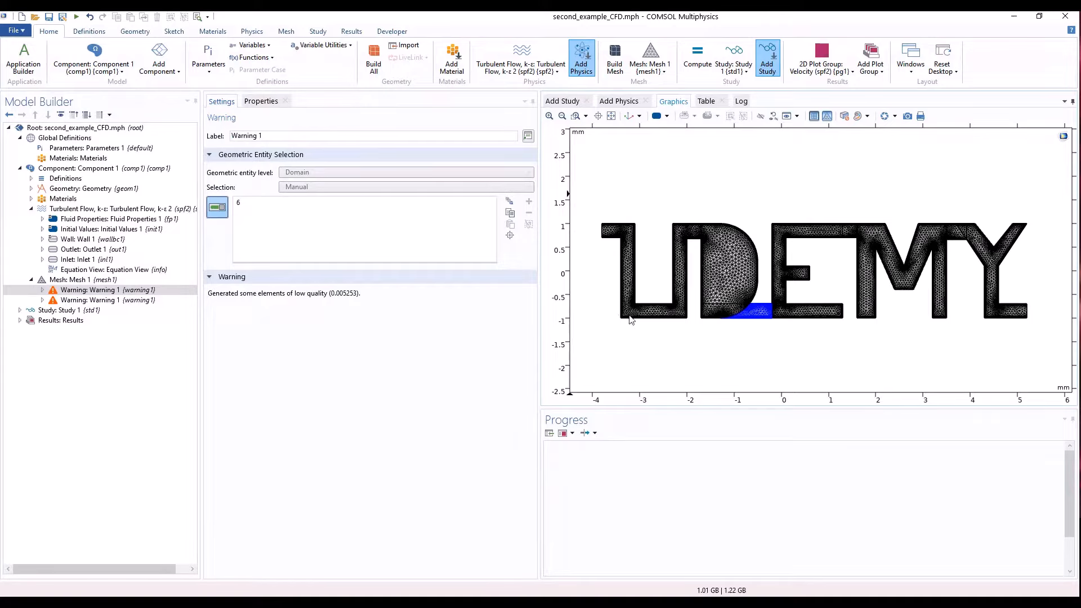
scroll(770, 331, up, 4)
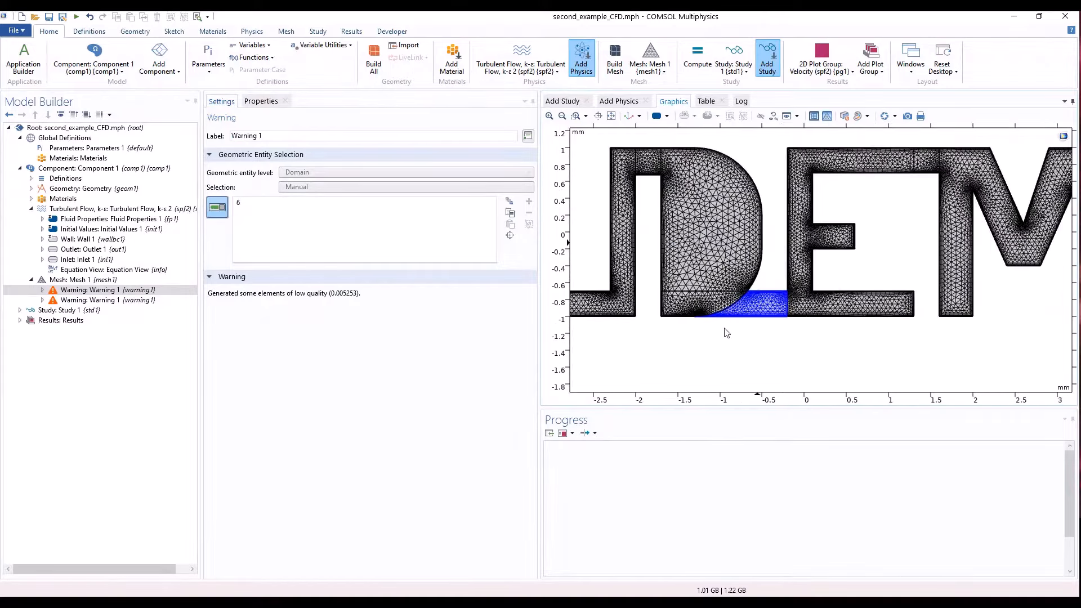
scroll(755, 270, down, 4)
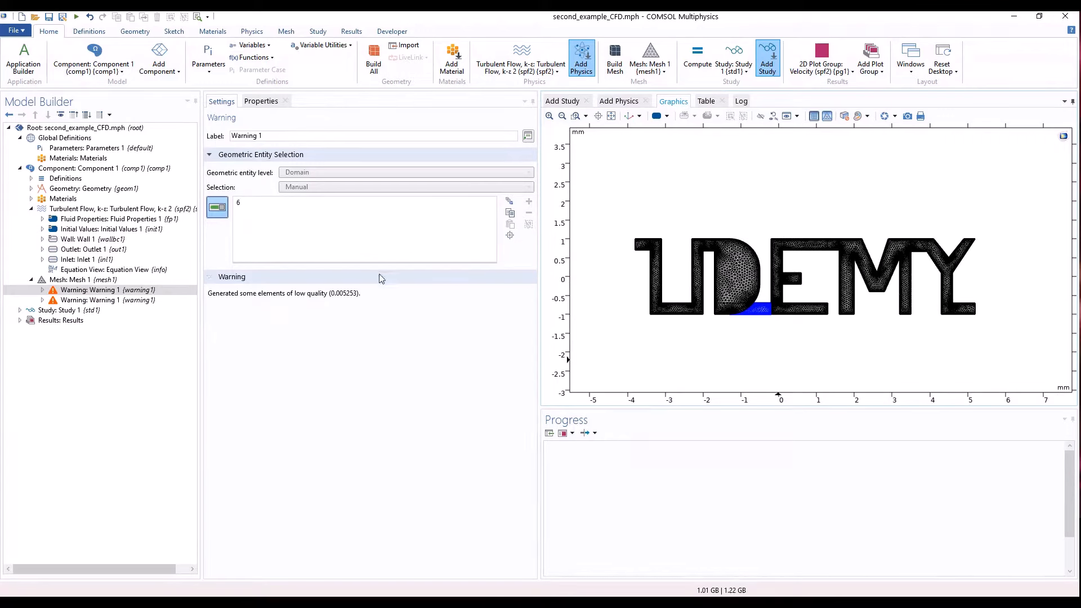
drag(215, 325, 309, 320)
mouse_move(582, 385)
mouse_down()
mouse_move(309, 441)
mouse_move(217, 355)
mouse_up()
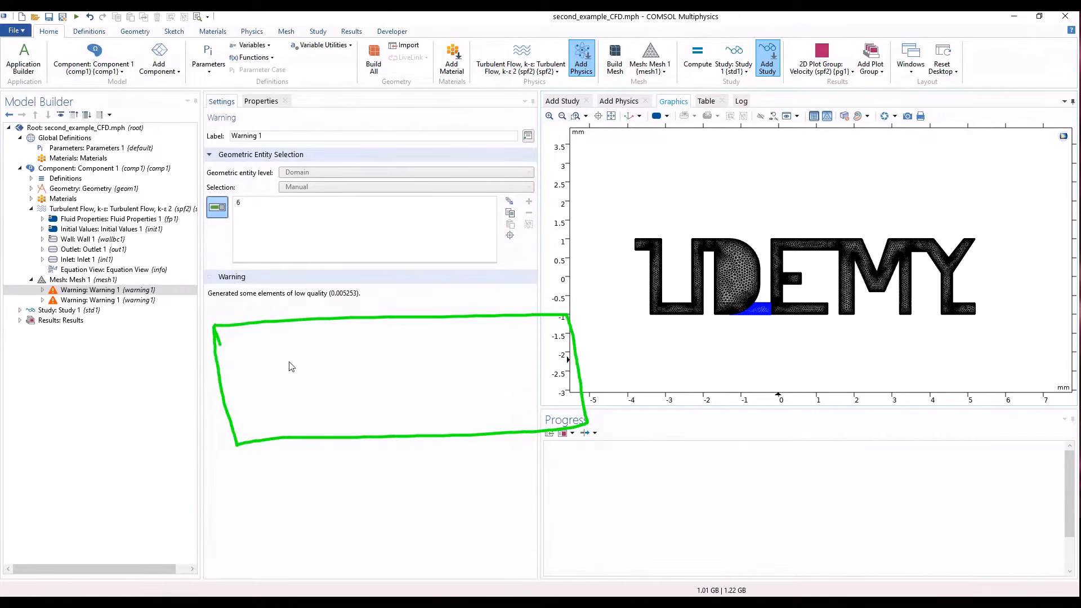
mouse_move(283, 324)
mouse_down()
mouse_move(357, 352)
mouse_move(405, 317)
mouse_up()
drag(285, 438, 496, 319)
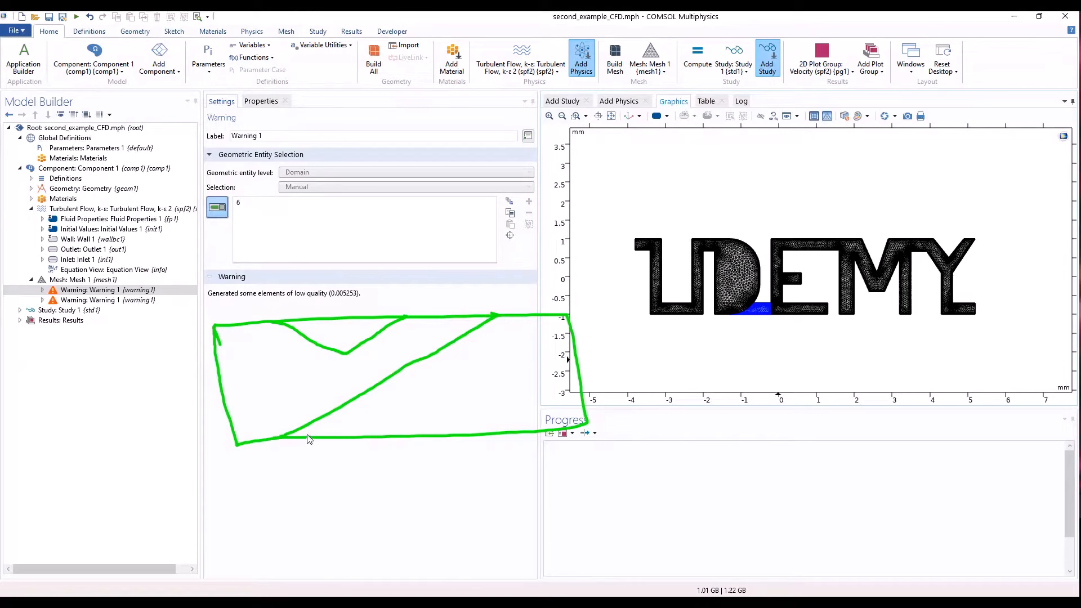
mouse_move(295, 416)
mouse_down()
mouse_move(316, 458)
mouse_move(302, 411)
mouse_up()
mouse_move(328, 457)
mouse_down()
mouse_move(437, 467)
mouse_move(442, 478)
mouse_up()
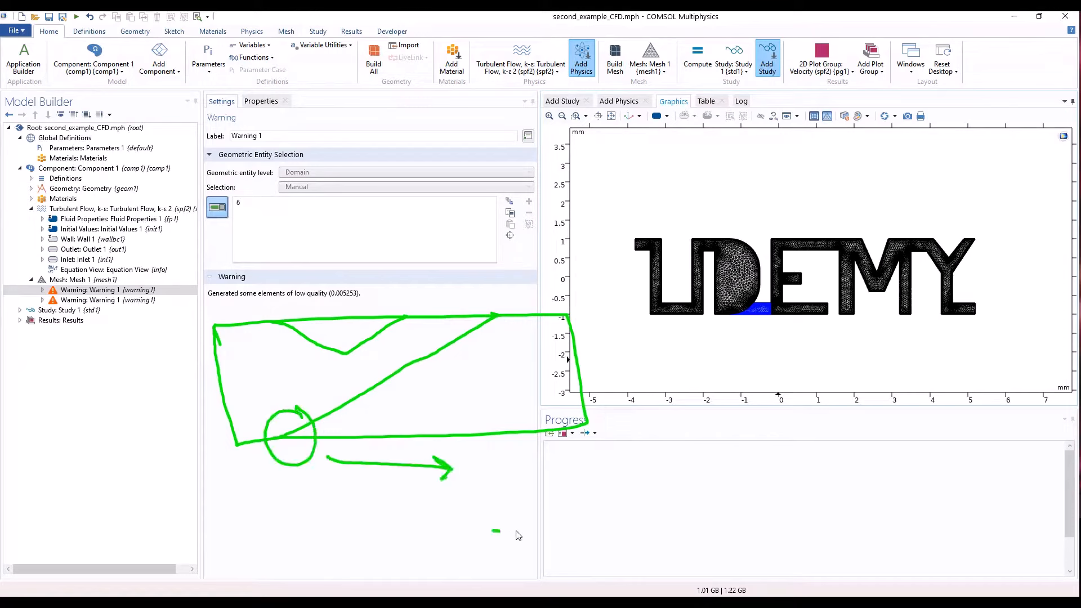
drag(500, 531, 779, 516)
drag(588, 525, 779, 368)
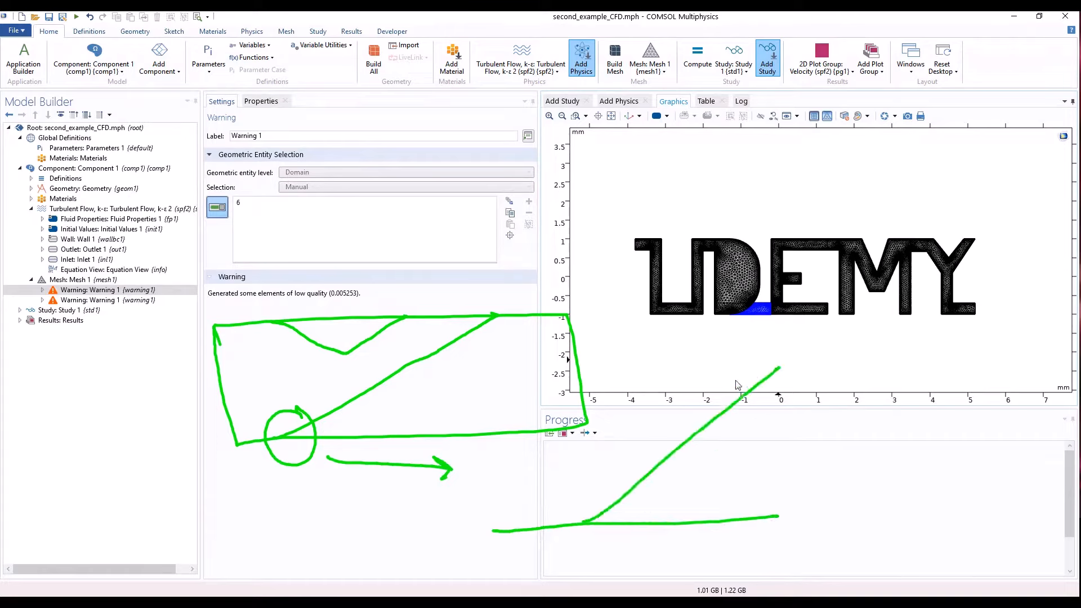
mouse_move(648, 478)
mouse_down()
mouse_move(668, 523)
mouse_move(652, 521)
mouse_up()
mouse_move(647, 483)
mouse_down()
mouse_move(690, 468)
mouse_move(714, 476)
mouse_up()
mouse_move(646, 511)
mouse_down()
mouse_move(727, 496)
mouse_move(572, 519)
mouse_move(597, 517)
mouse_up()
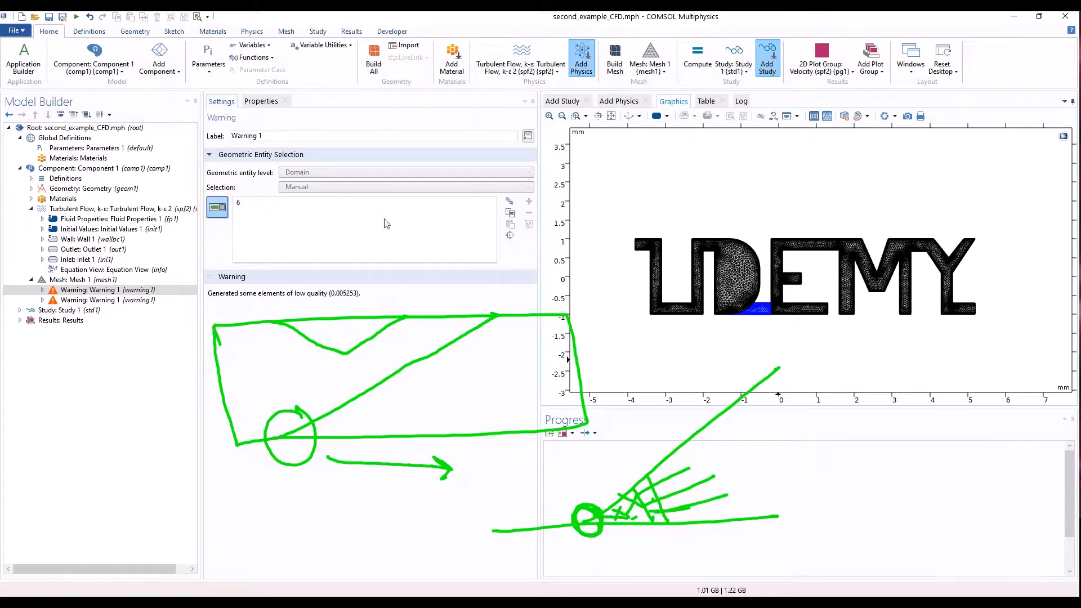
mouse_move(392, 286)
mouse_down()
mouse_move(382, 246)
mouse_move(464, 260)
mouse_up()
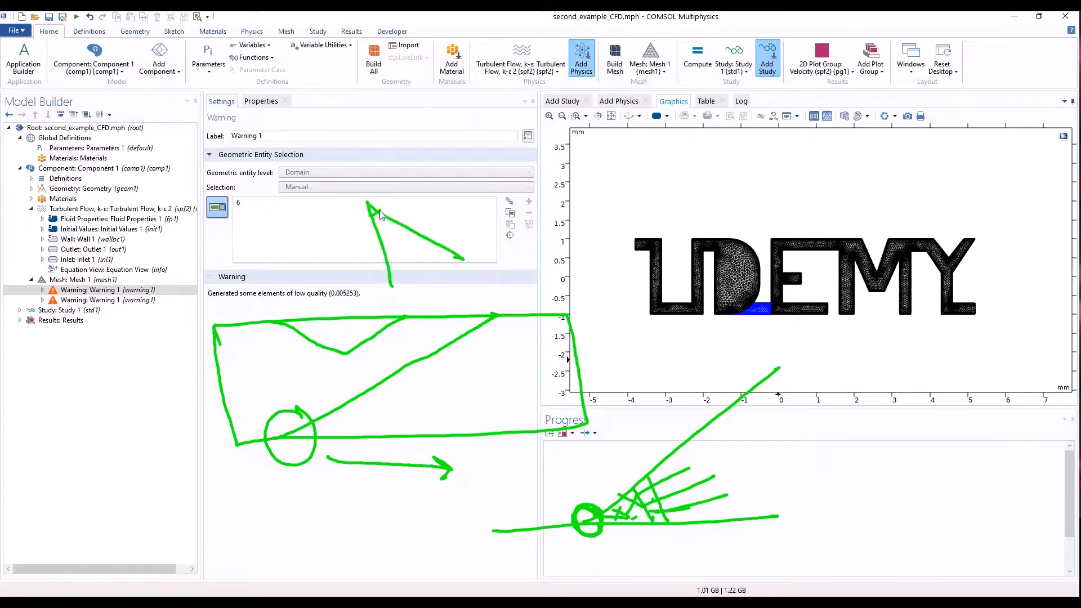
drag(376, 214, 387, 211)
drag(378, 223, 396, 225)
key(Escape)
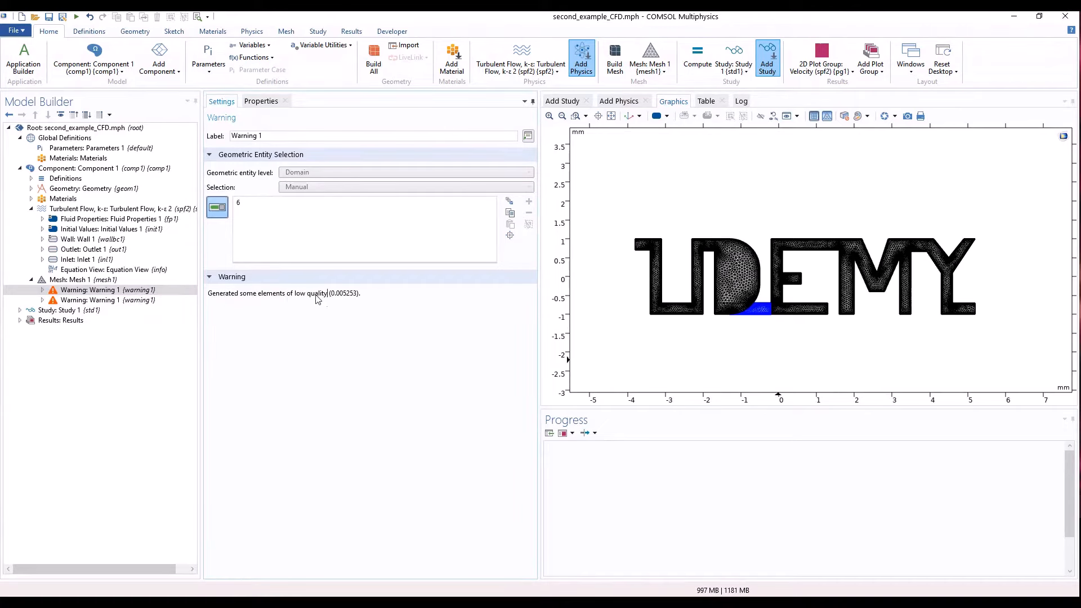
Step: Inspect the low-quality mesh elements in domain 6, where the D's curved edge meets the bottom connector to the E
scroll(727, 327, up, 10)
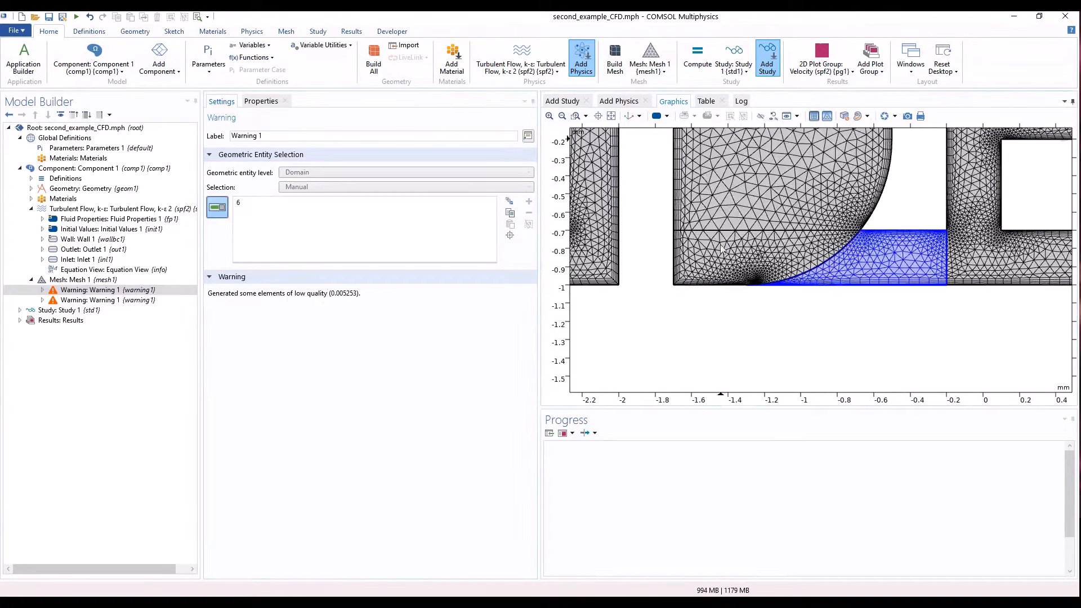
scroll(745, 231, up, 8)
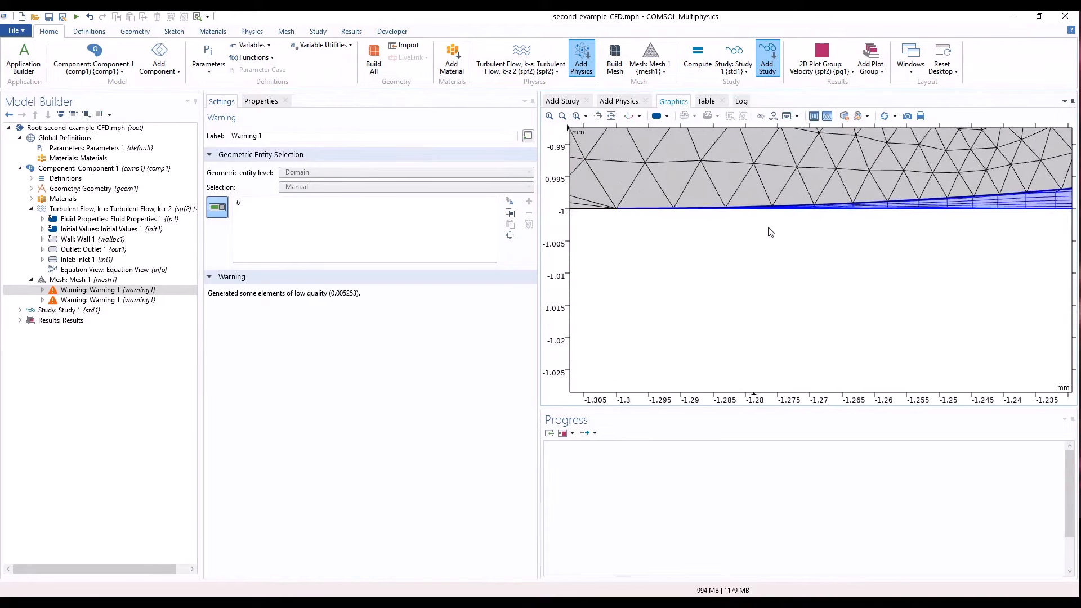
scroll(795, 272, up, 6)
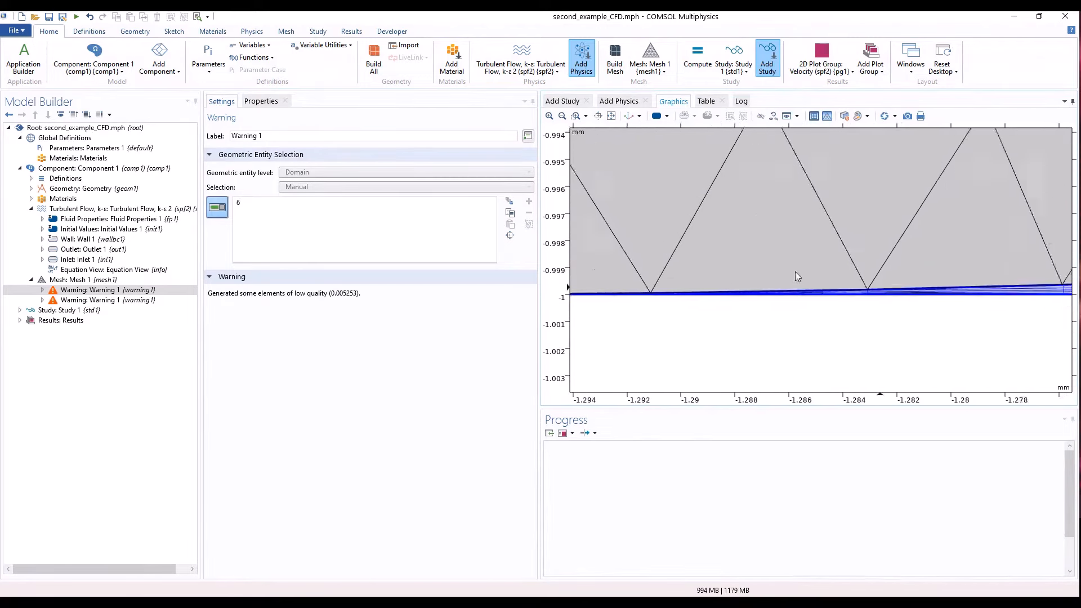
scroll(837, 167, down, 12)
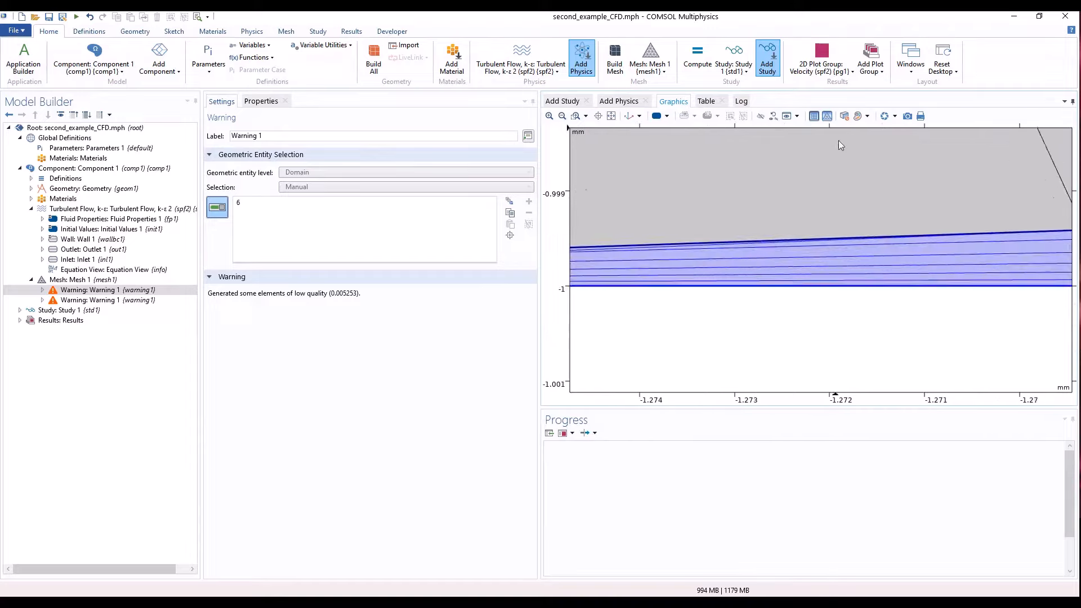
scroll(977, 260, up, 7)
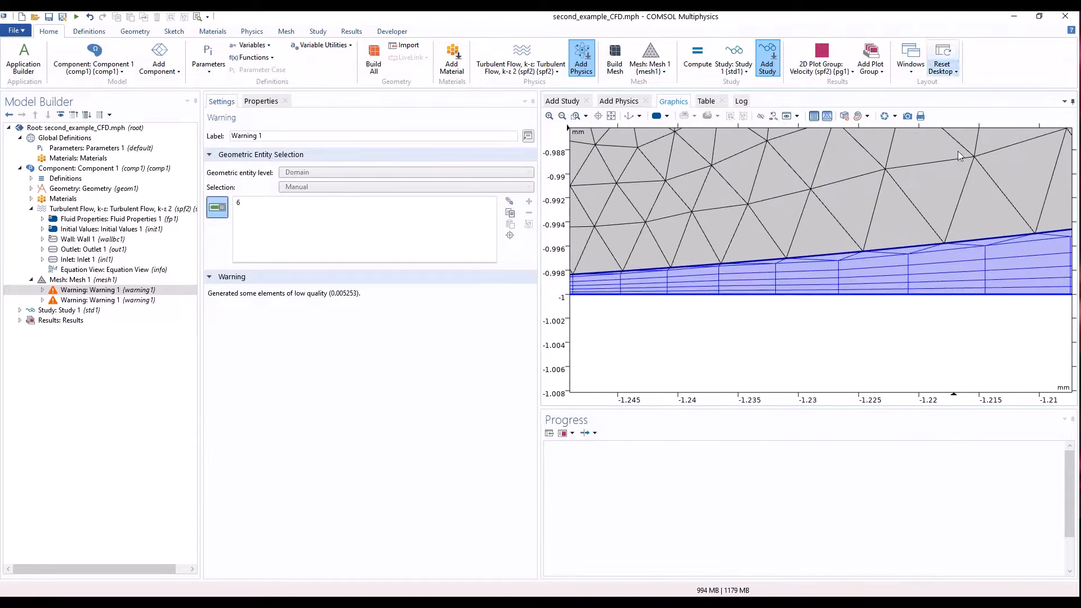
scroll(788, 304, down, 4)
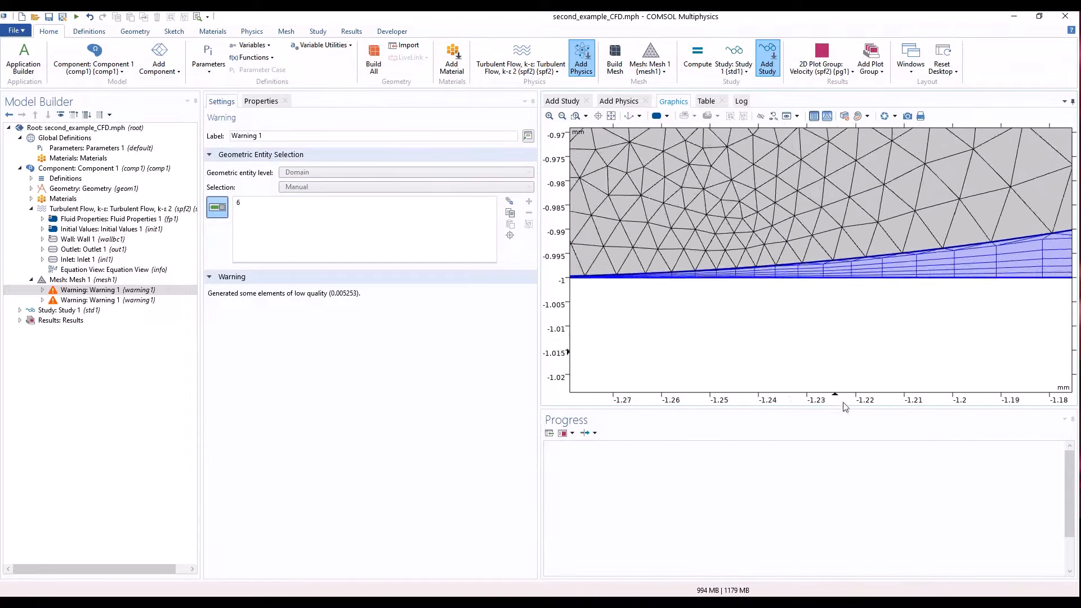
scroll(929, 313, up, 5)
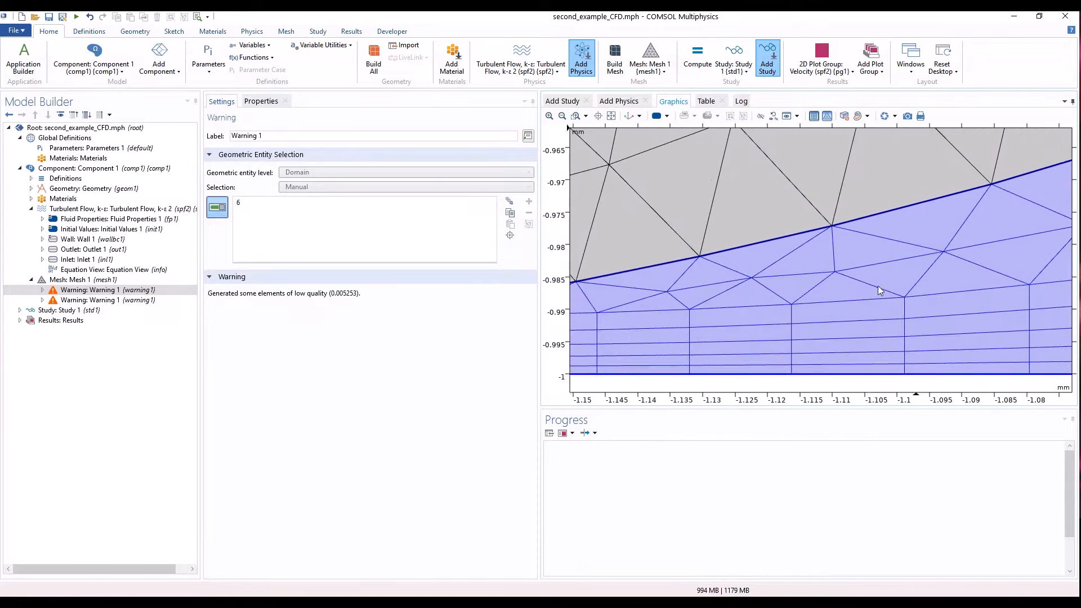
scroll(877, 285, down, 5)
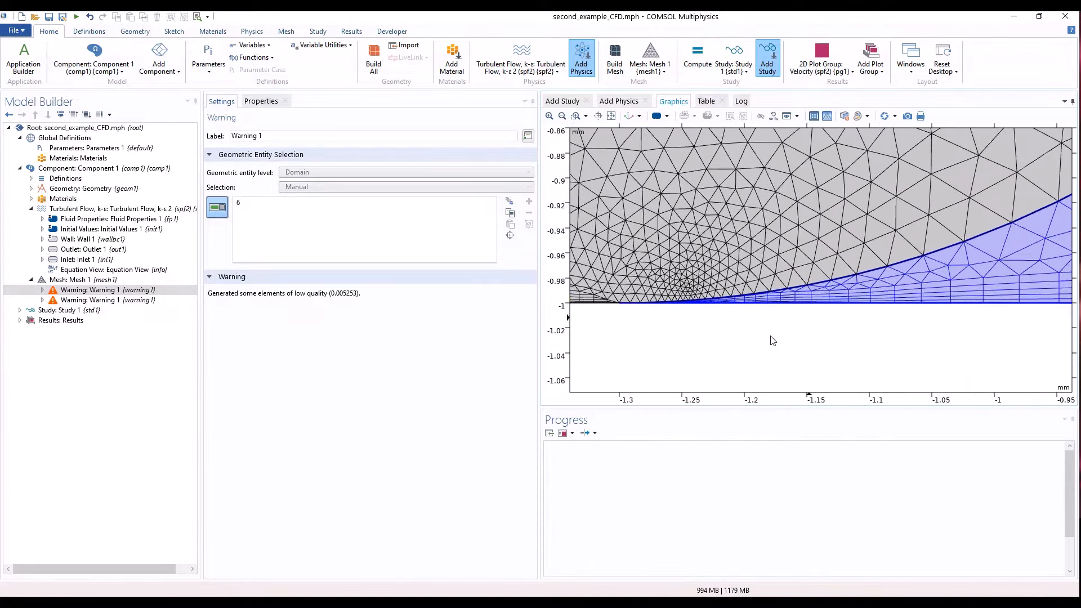
scroll(671, 258, up, 7)
scroll(790, 295, up, 5)
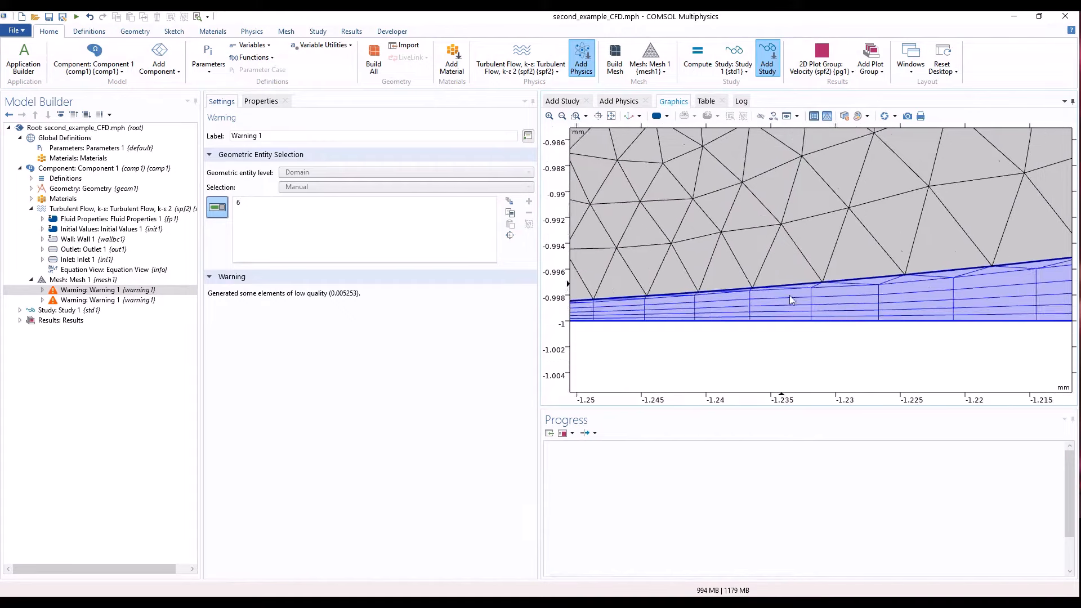
right_drag(733, 289, 759, 288)
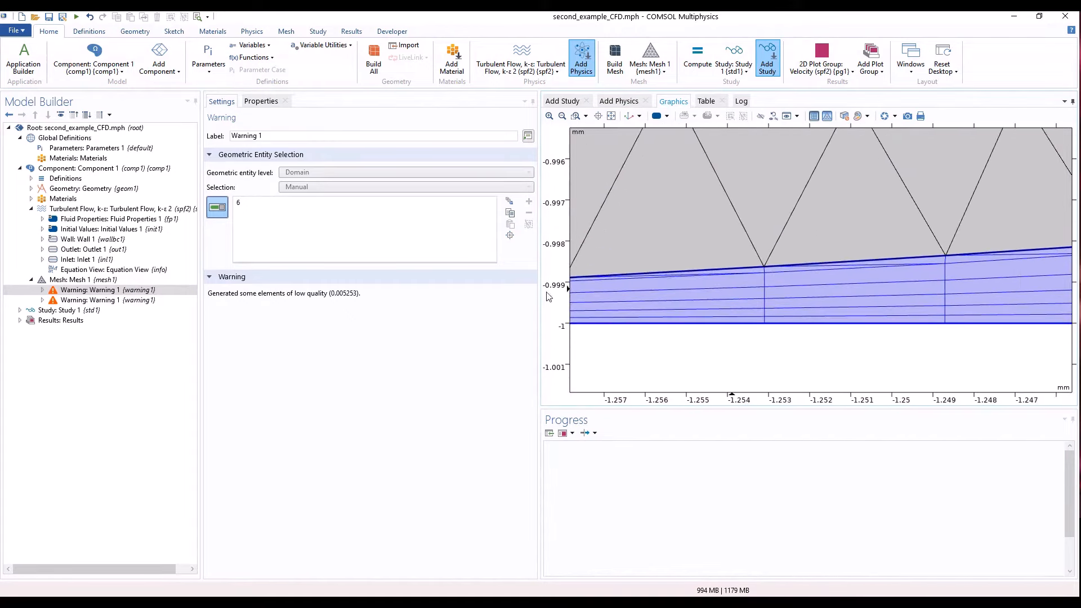
scroll(733, 268, down, 15)
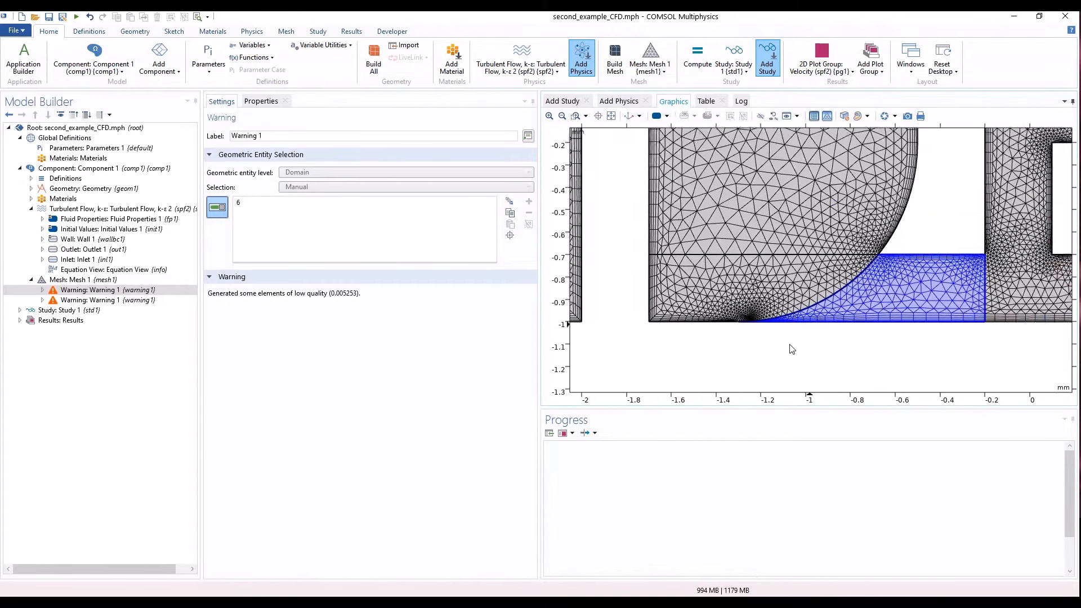
Step: Examine the squeezed boundary-layer elements in the narrow tip of domain 6, beneath the D's arc
scroll(853, 297, up, 3)
scroll(867, 293, down, 4)
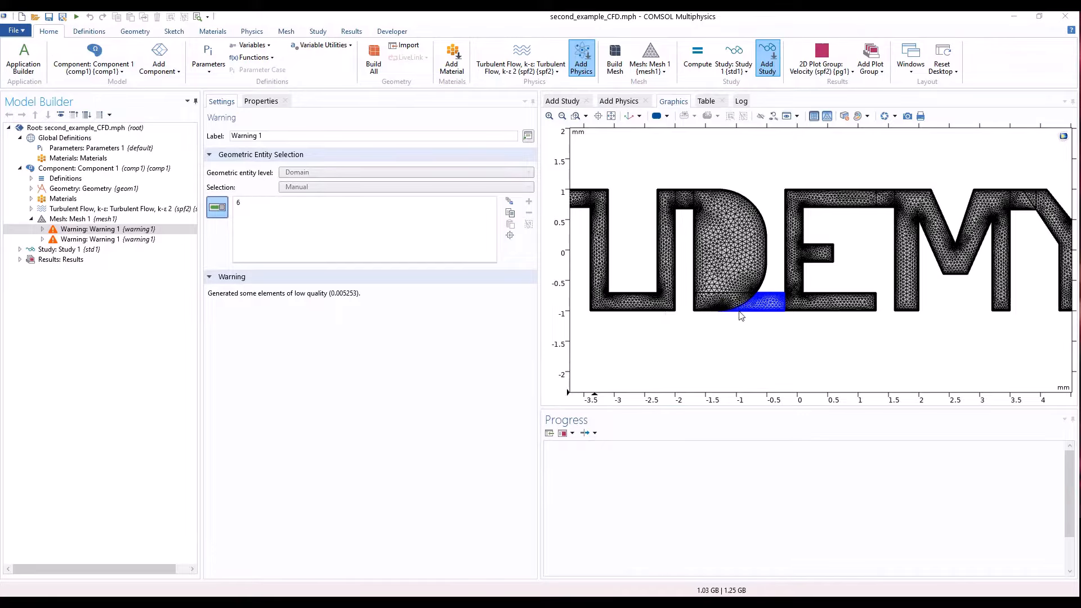
scroll(755, 304, up, 6)
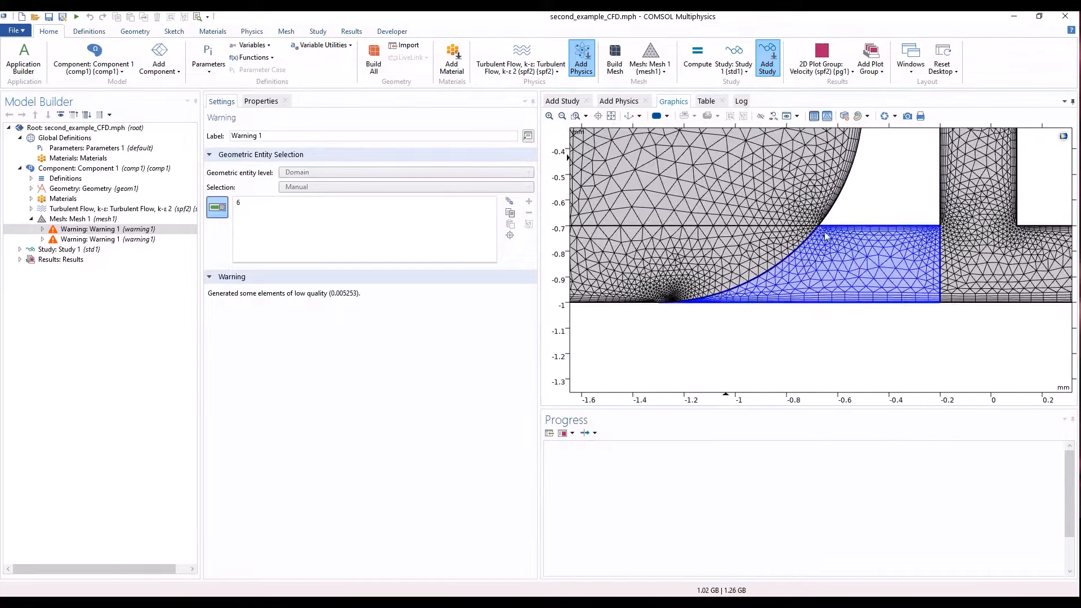
scroll(662, 316, up, 8)
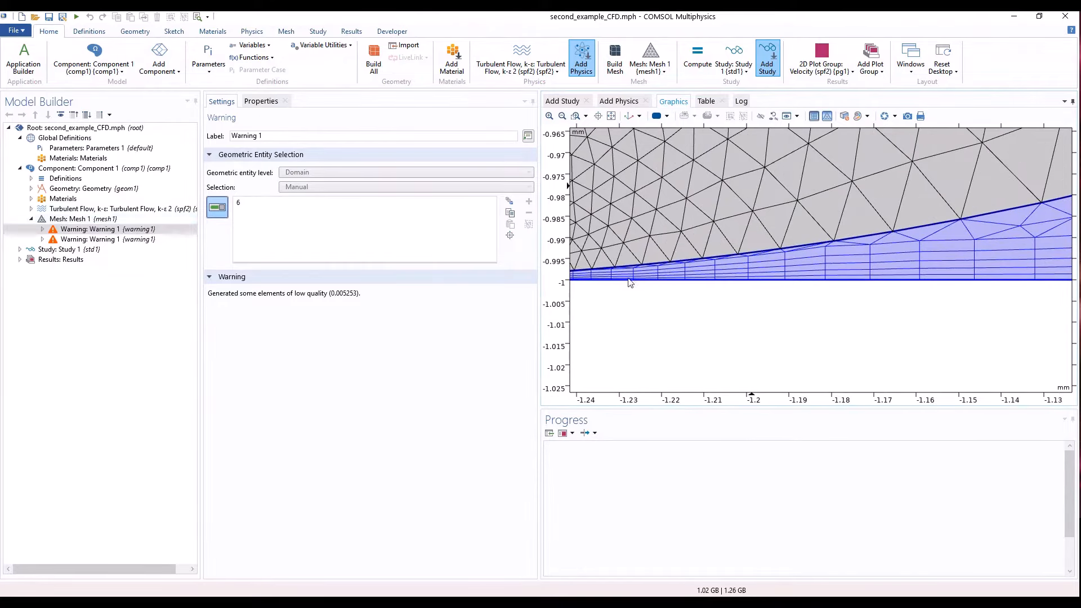
scroll(780, 299, up, 5)
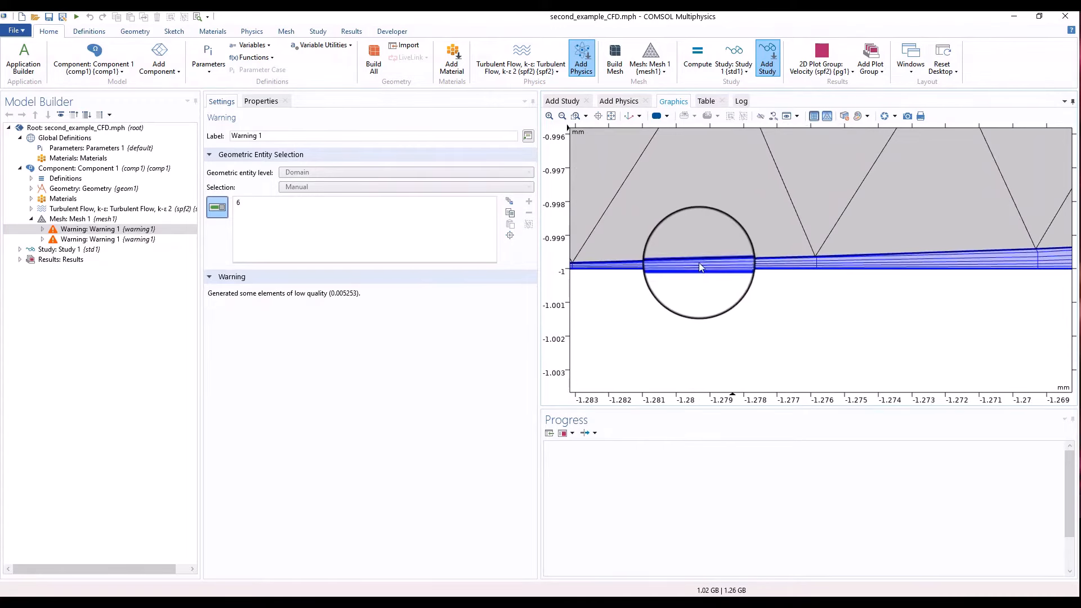
scroll(698, 263, down, 3)
scroll(647, 266, up, 4)
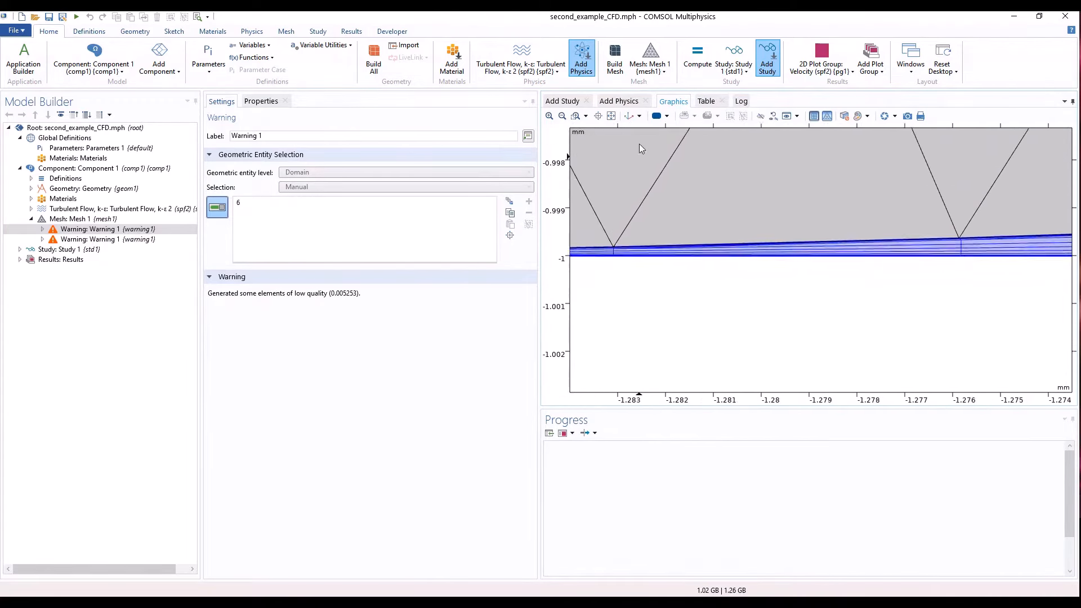
scroll(647, 312, up, 2)
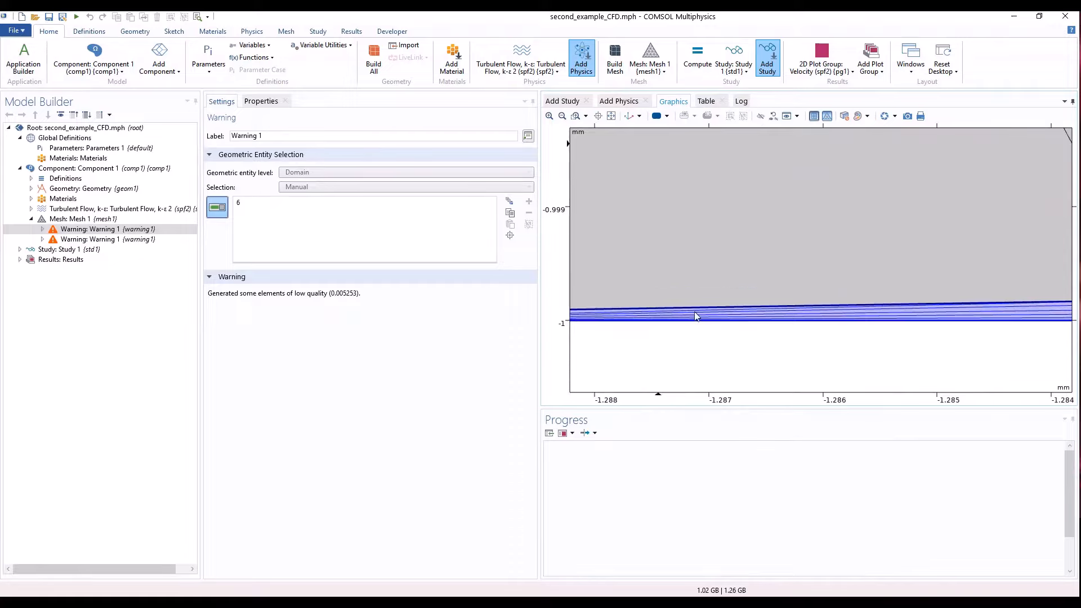
drag(696, 317, 885, 266)
scroll(851, 192, down, 10)
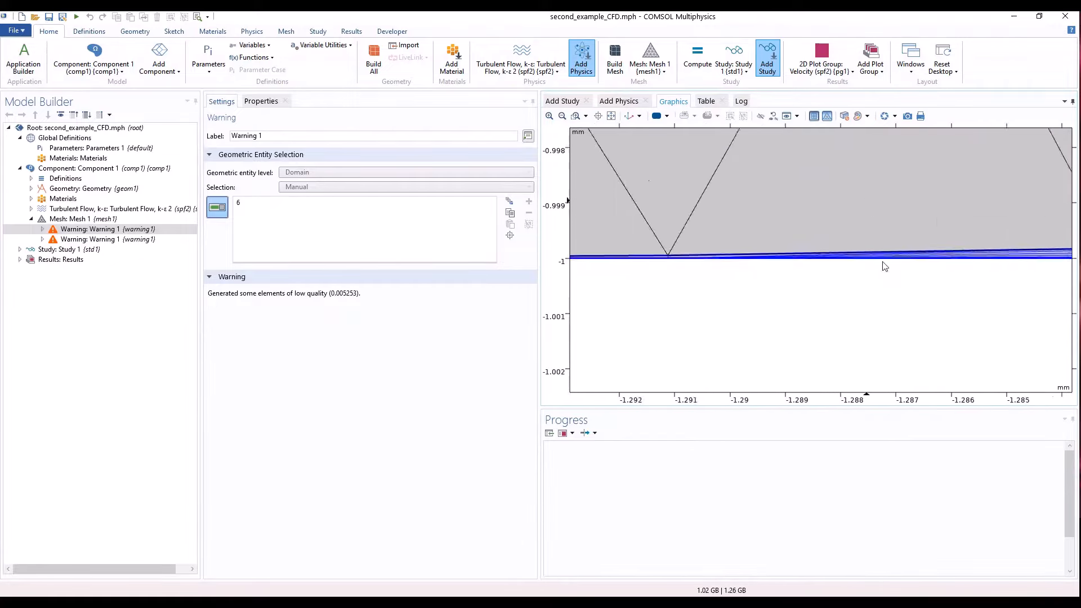
scroll(787, 361, down, 6)
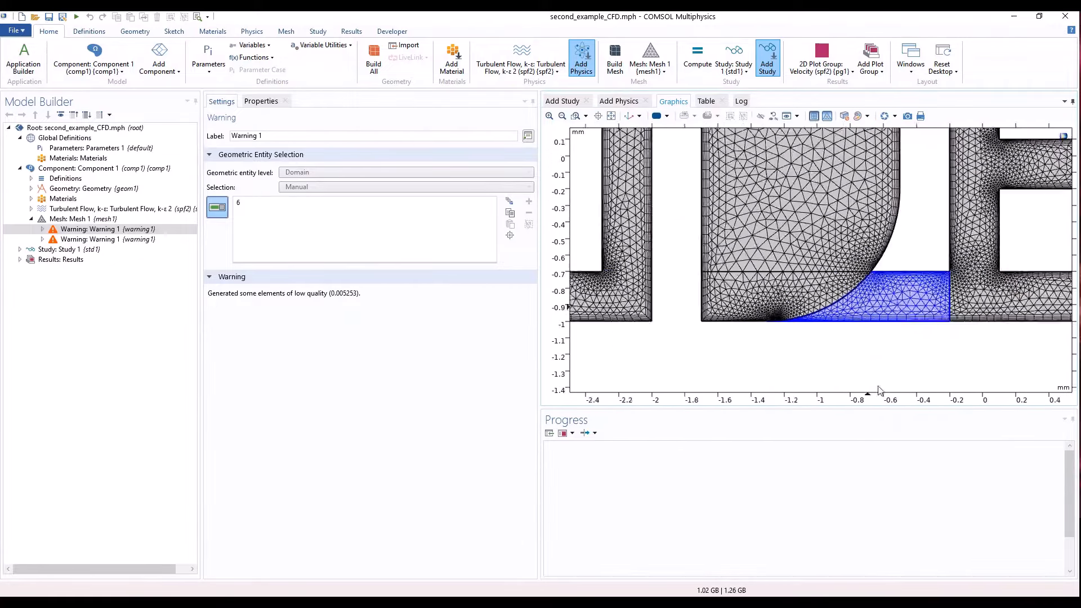
Step: Examine the Geometry for internal edges that divide the letters and their connectors, especially around the D
click(31, 189)
click(87, 189)
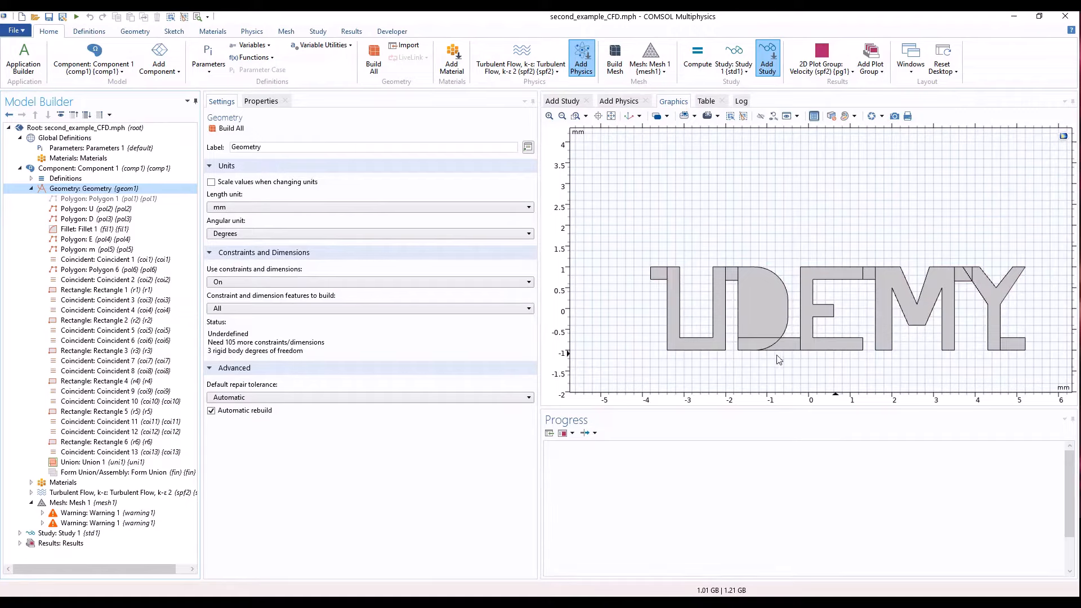
scroll(773, 333, up, 5)
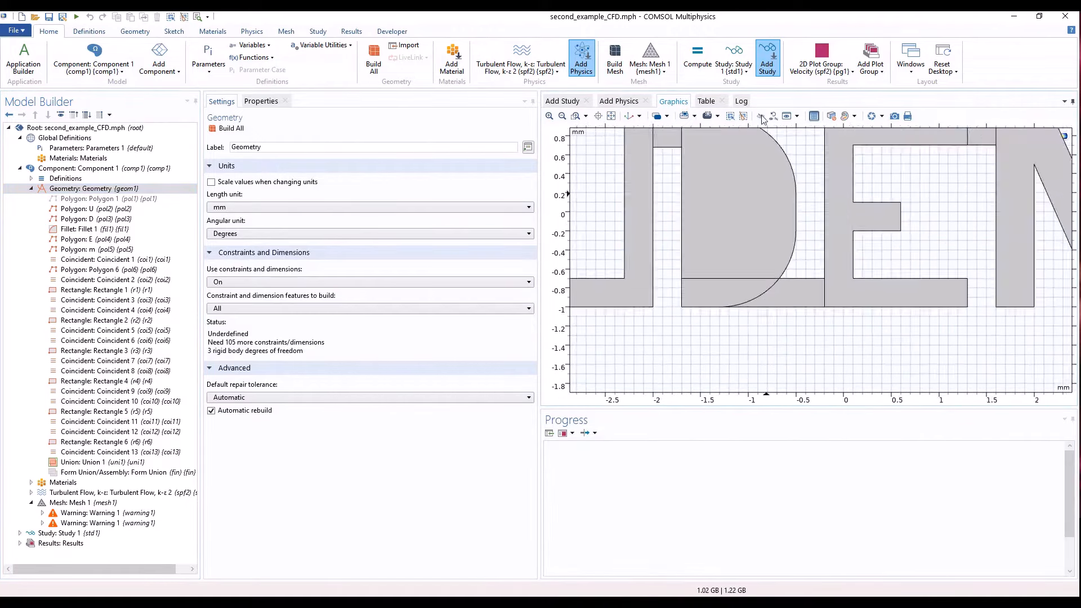
scroll(773, 169, up, 3)
scroll(775, 174, down, 4)
right_drag(850, 214, 792, 258)
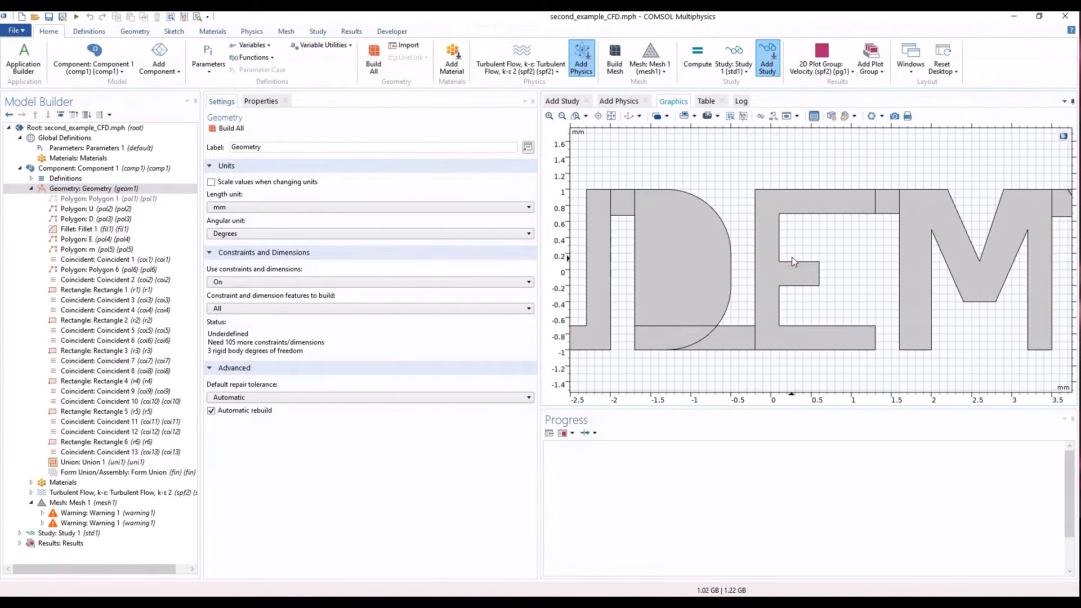
scroll(792, 282, down, 4)
scroll(760, 183, up, 4)
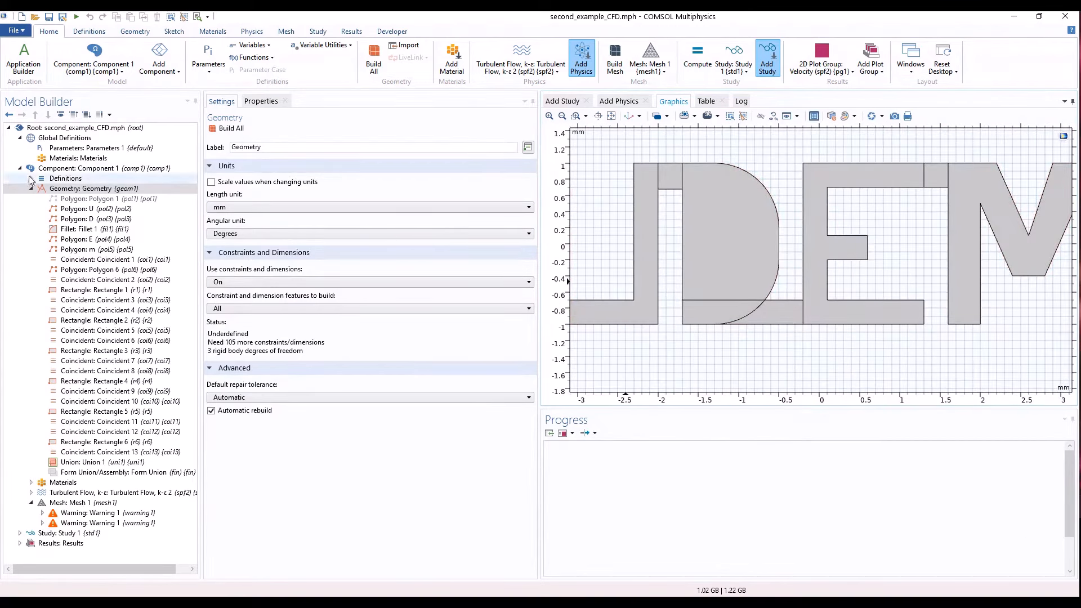
Step: Add an Ignore Edges virtual operation to the geometry
click(114, 189)
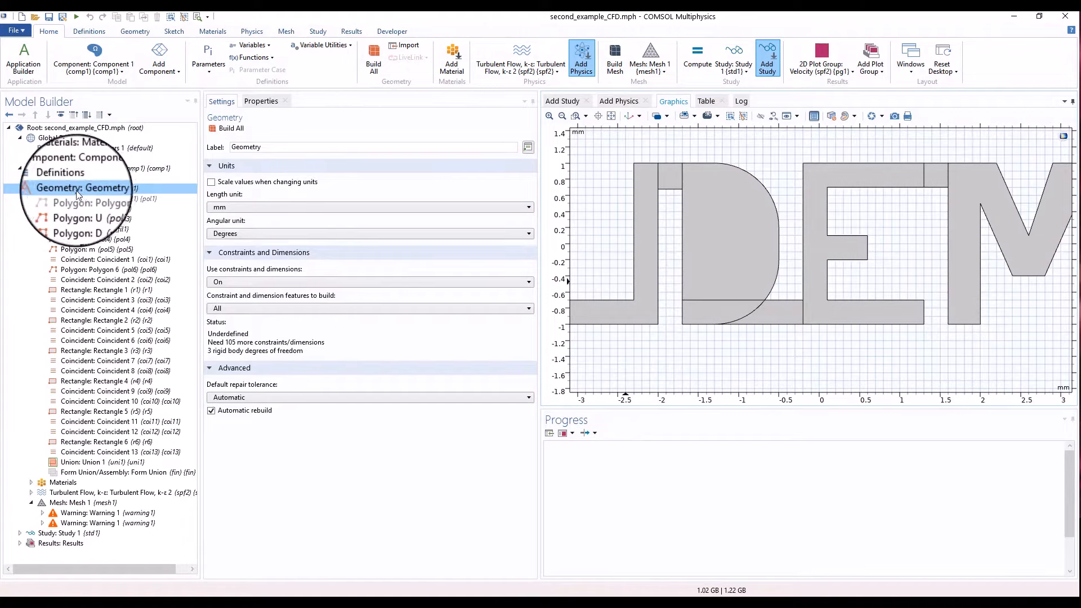
click(137, 37)
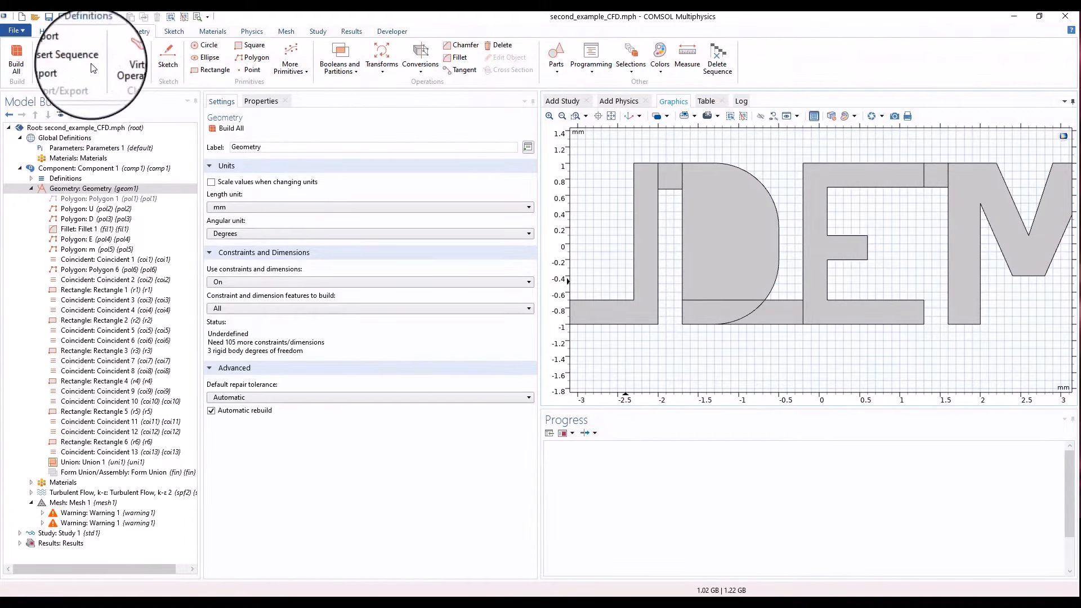
click(140, 72)
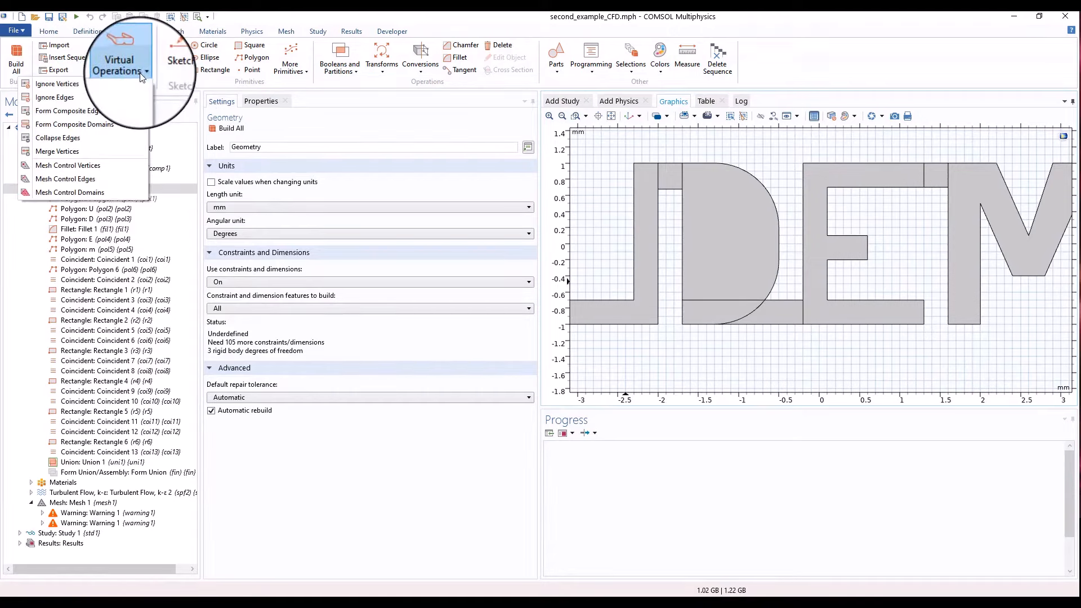
click(52, 101)
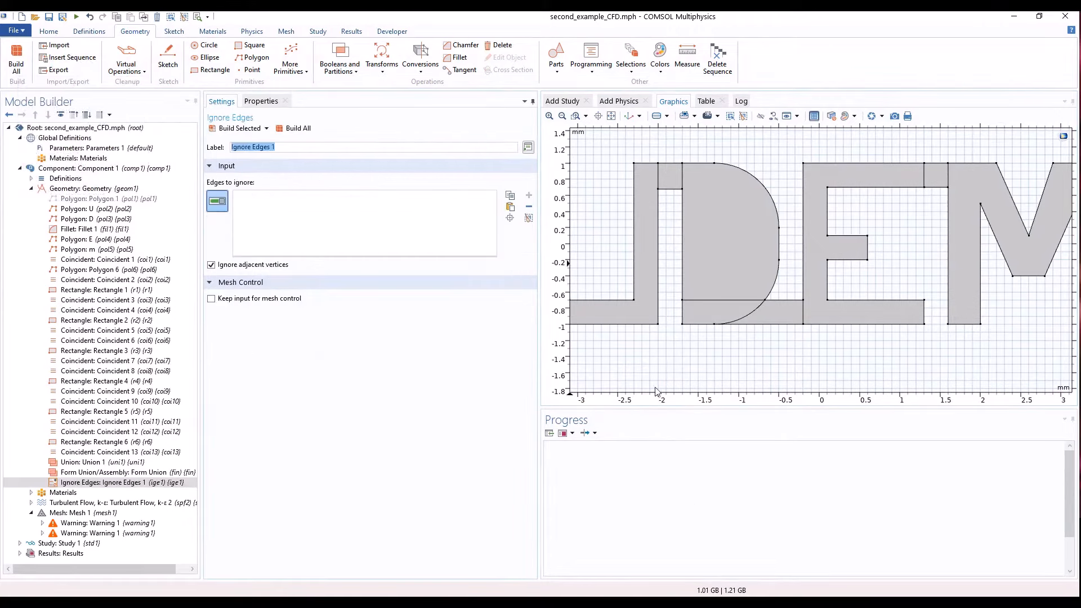
Step: Select the D's lower arc and horizontal internal edge, plus the dividing edges of the upper U–D and E–M connectors, as edges to ignore
click(756, 308)
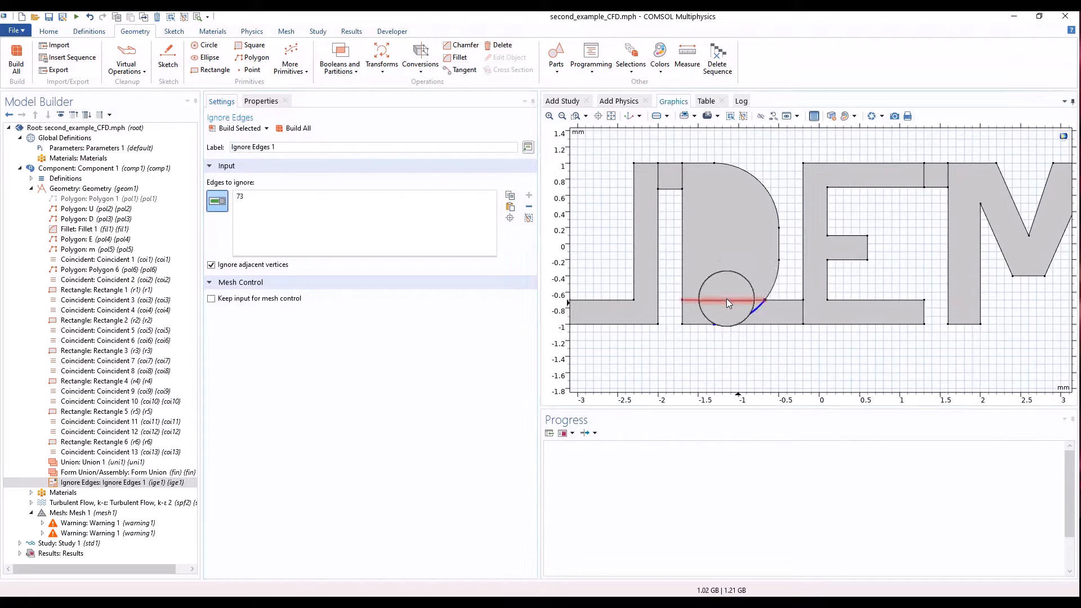
click(722, 300)
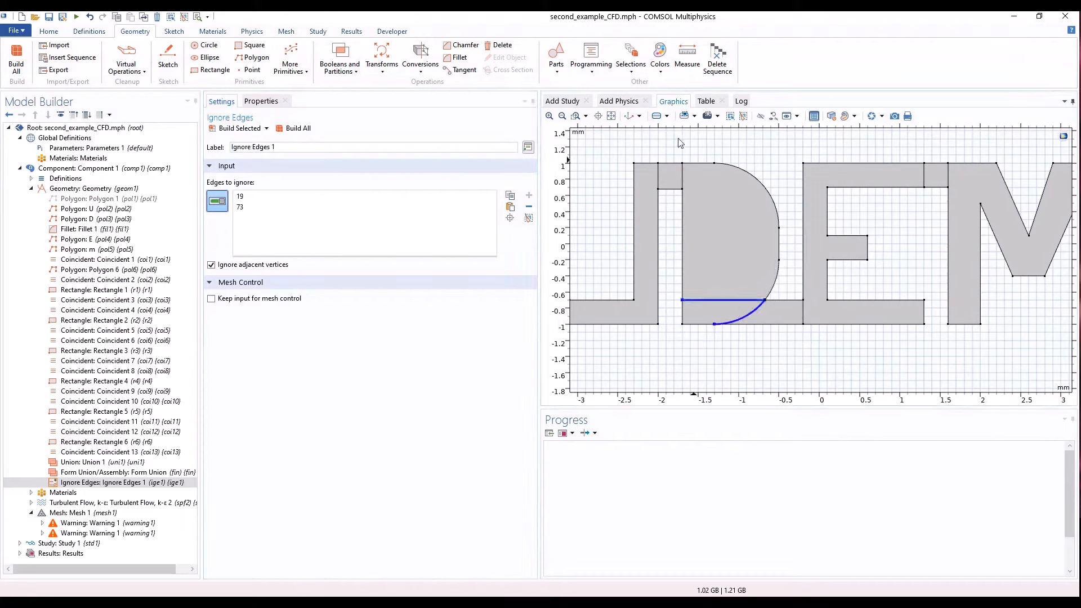
click(682, 176)
click(948, 173)
Step: Add the two vertical edges and the diagonal edge in the M–Y connector to the edges to ignore
scroll(948, 173, down, 3)
scroll(956, 223, up, 5)
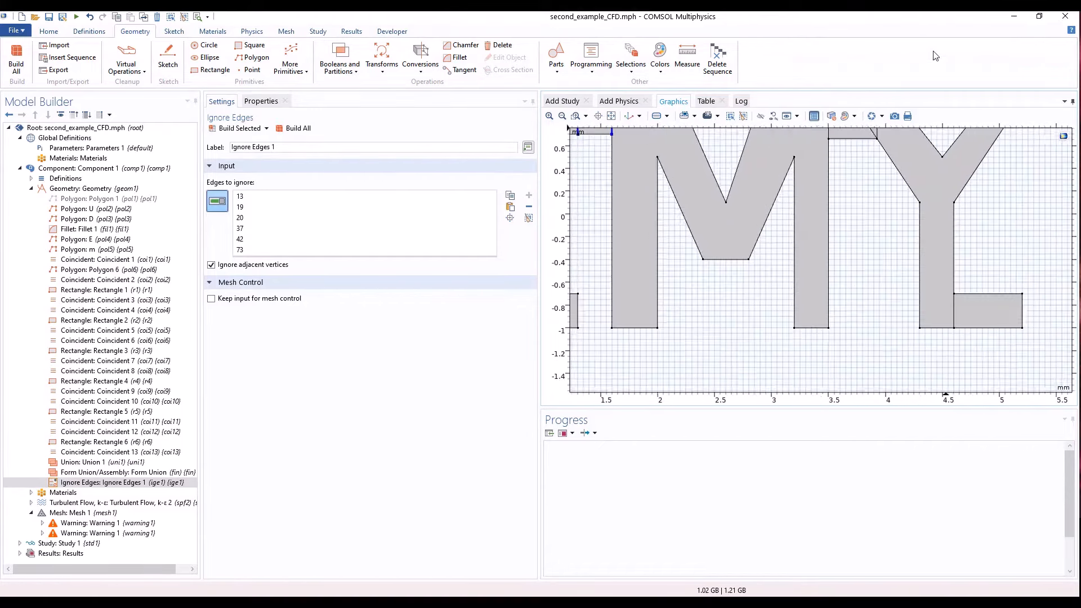
click(849, 238)
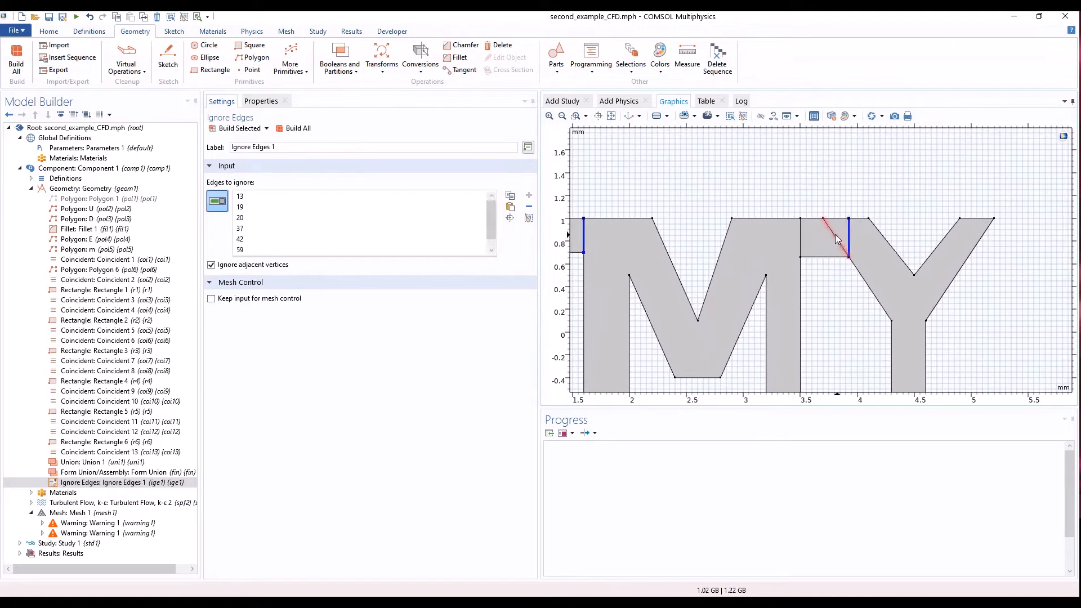
click(833, 236)
click(802, 241)
Step: Add the edge between the Y and its bottom bar and the edge between the U and its upper-left bar to the edges to ignore
scroll(847, 217, down, 4)
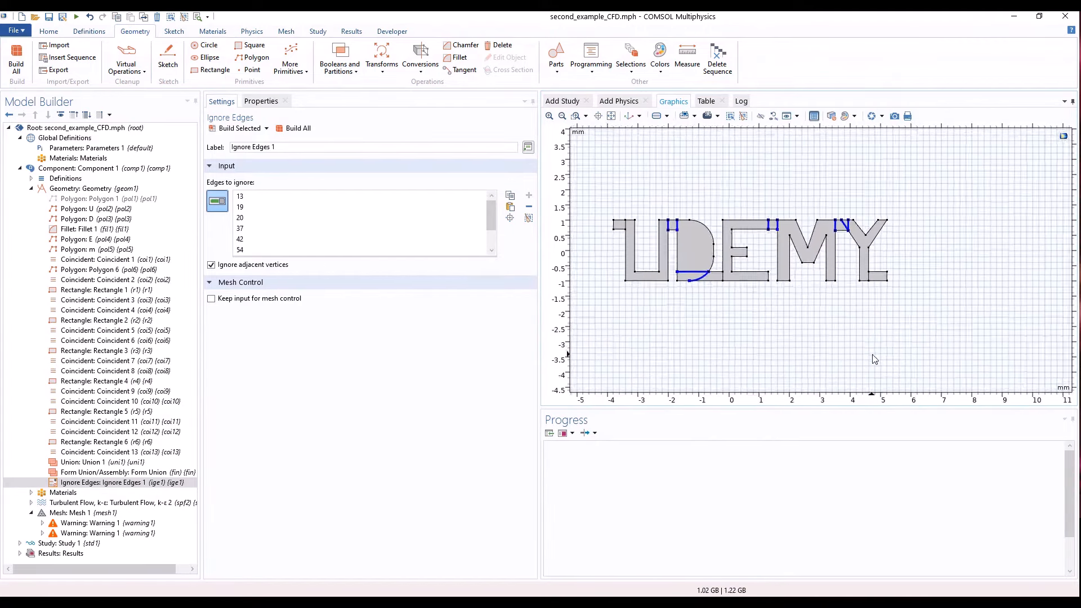
scroll(872, 277, up, 5)
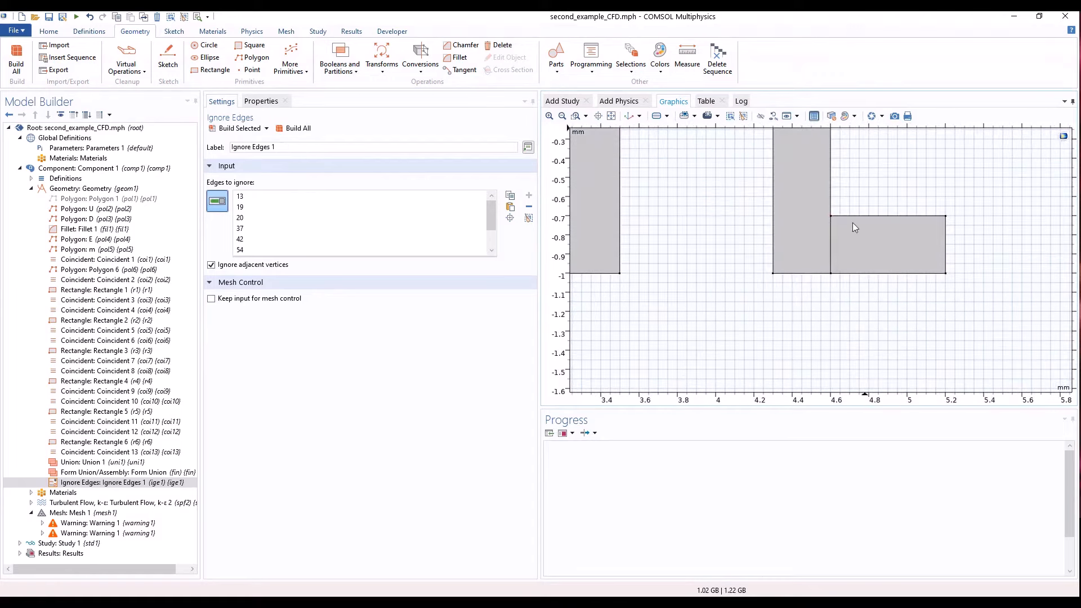
click(832, 243)
scroll(732, 254, down, 5)
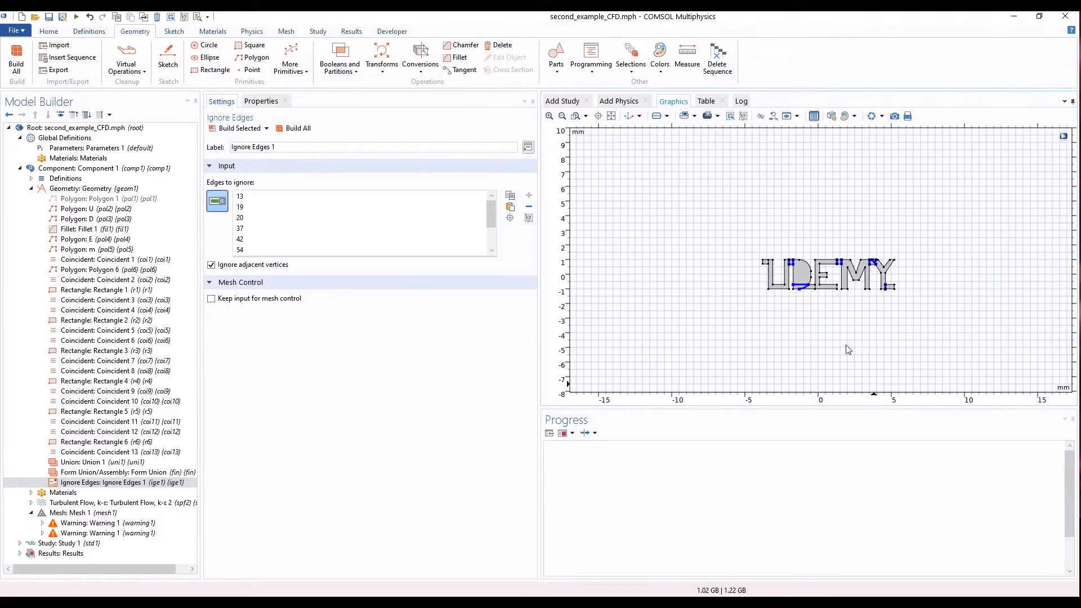
scroll(745, 210, up, 5)
click(758, 214)
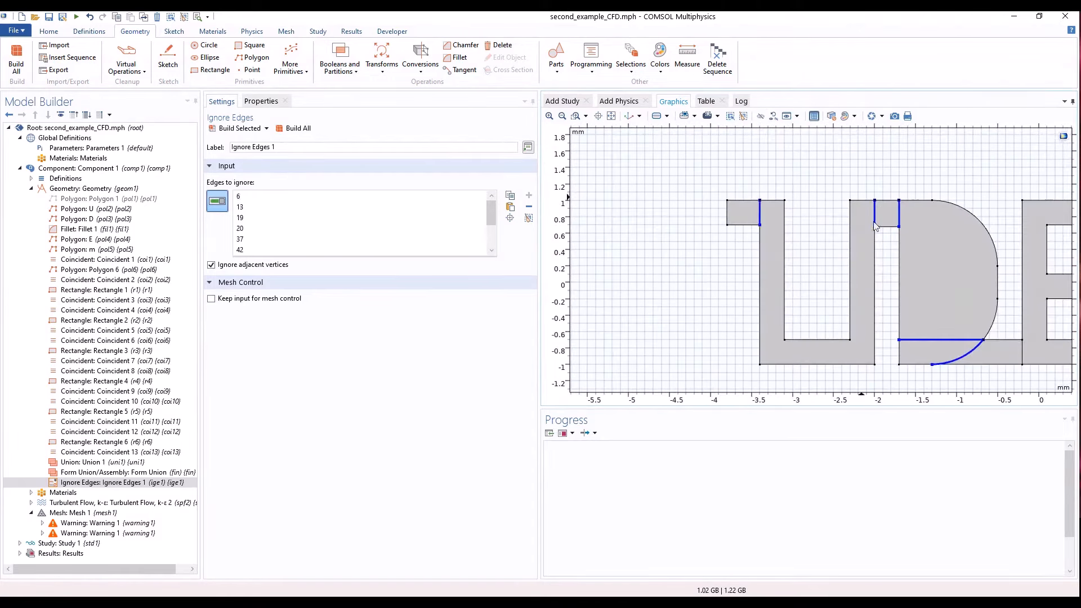
Step: Add the vertical edge between the D's bottom bar and the E to the edges to ignore
scroll(974, 283, down, 3)
scroll(707, 295, up, 5)
click(708, 295)
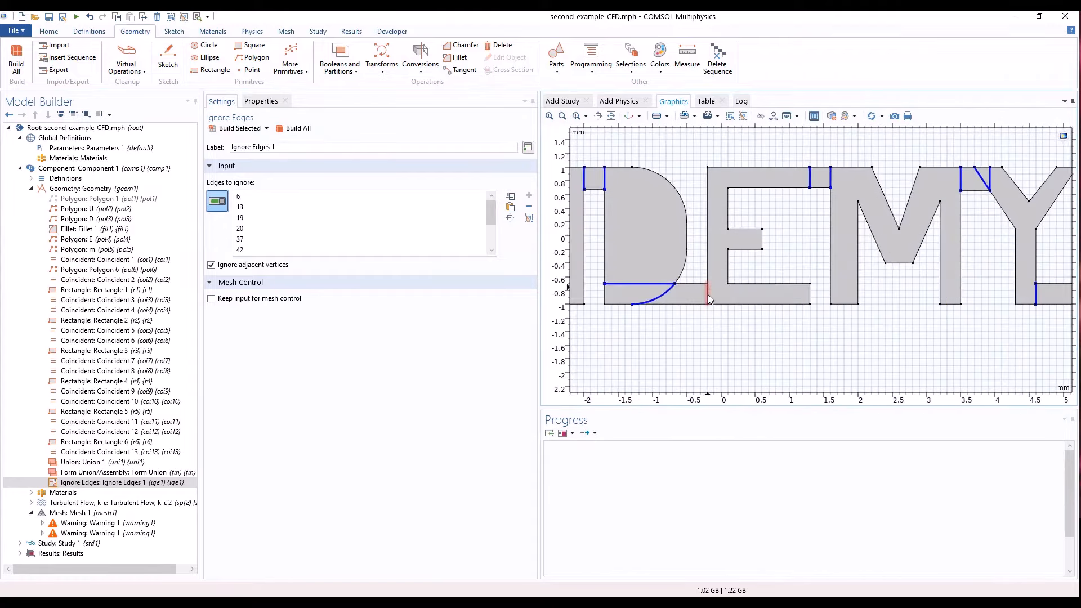
scroll(939, 301, down, 3)
scroll(938, 262, up, 3)
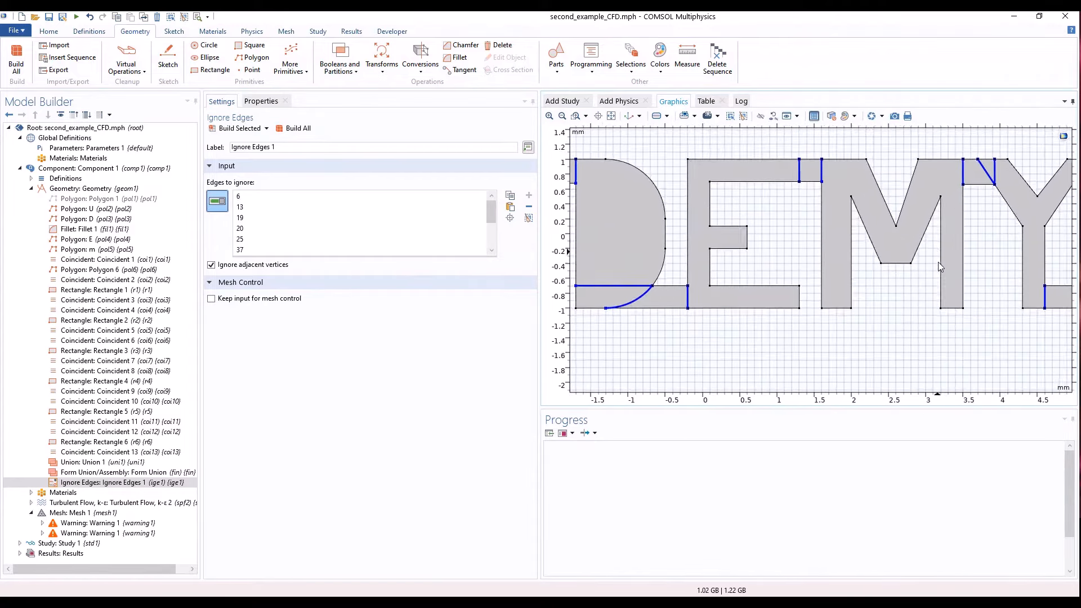
scroll(938, 262, down, 3)
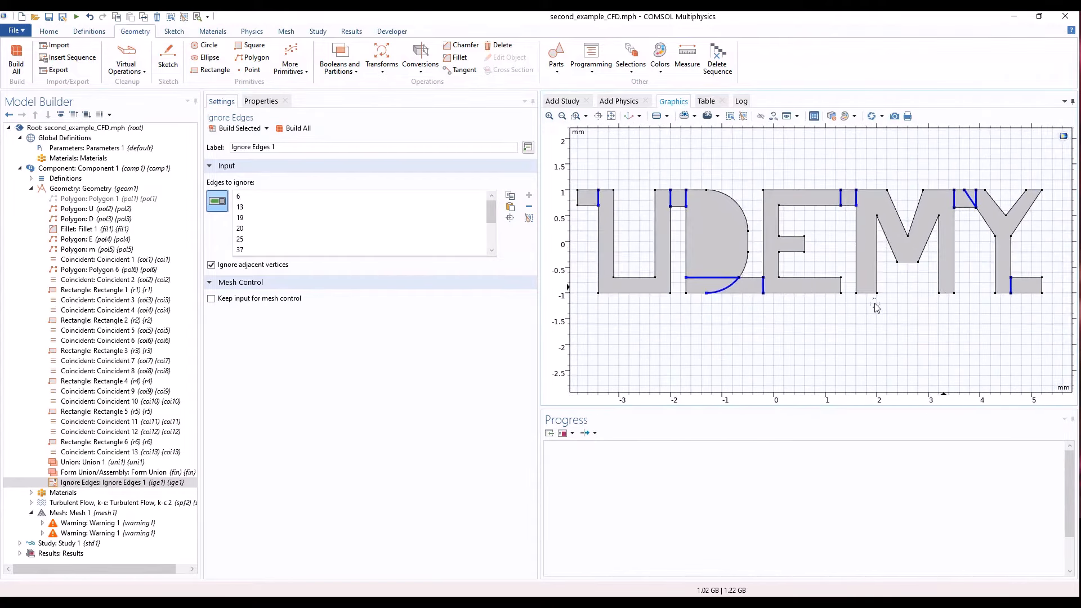
Step: Build the geometry with the selected edges ignored and rebuild Mesh 1 on it
click(294, 129)
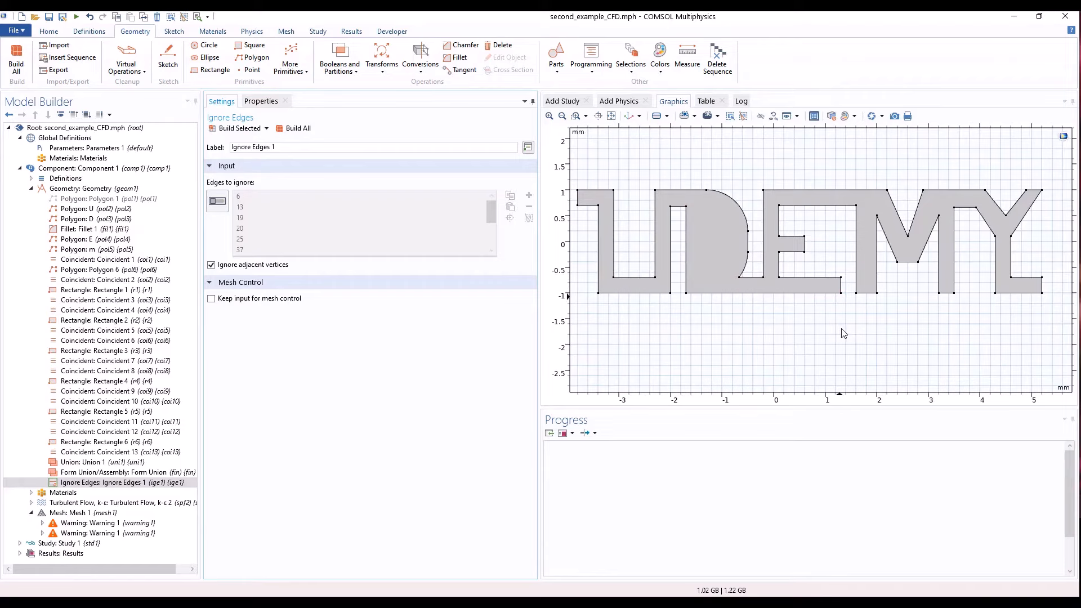
click(67, 513)
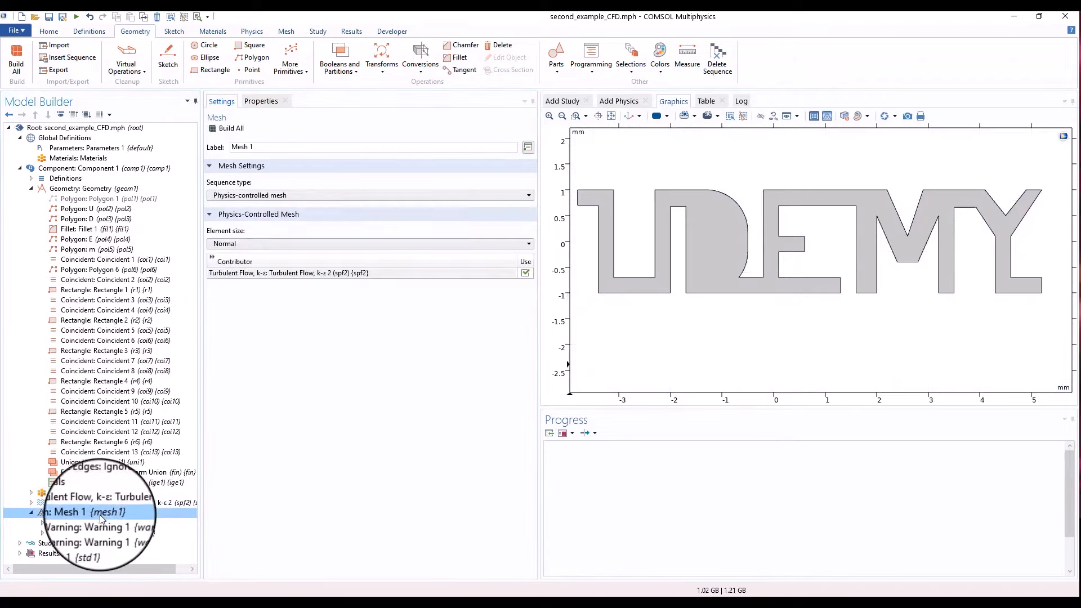
click(229, 129)
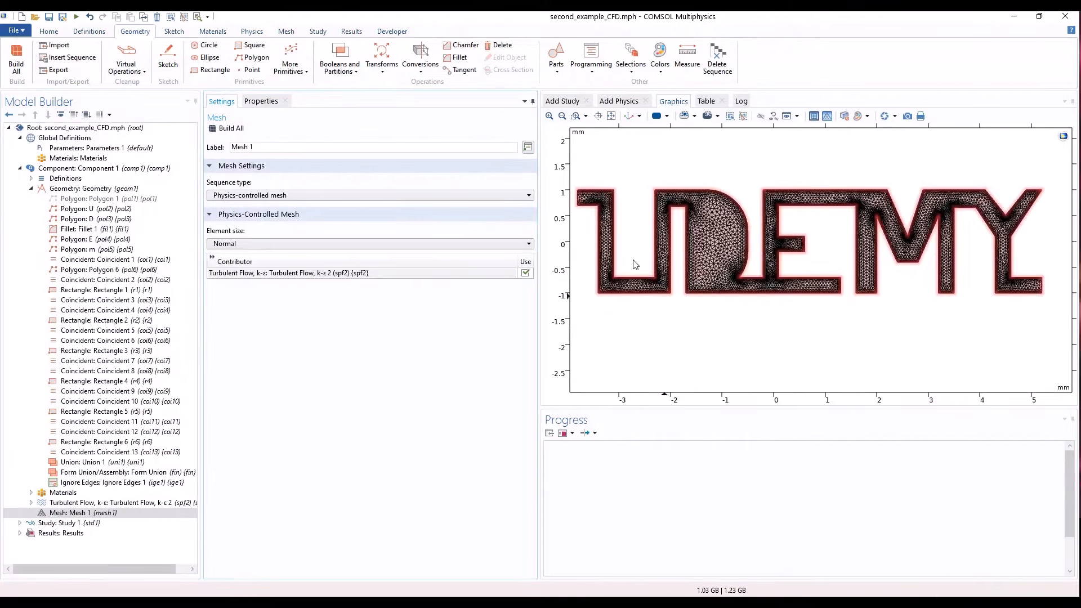
Step: Examine the rebuilt mesh around the D–E junction, the upper U–D connector and the whole channel
scroll(749, 298, up, 5)
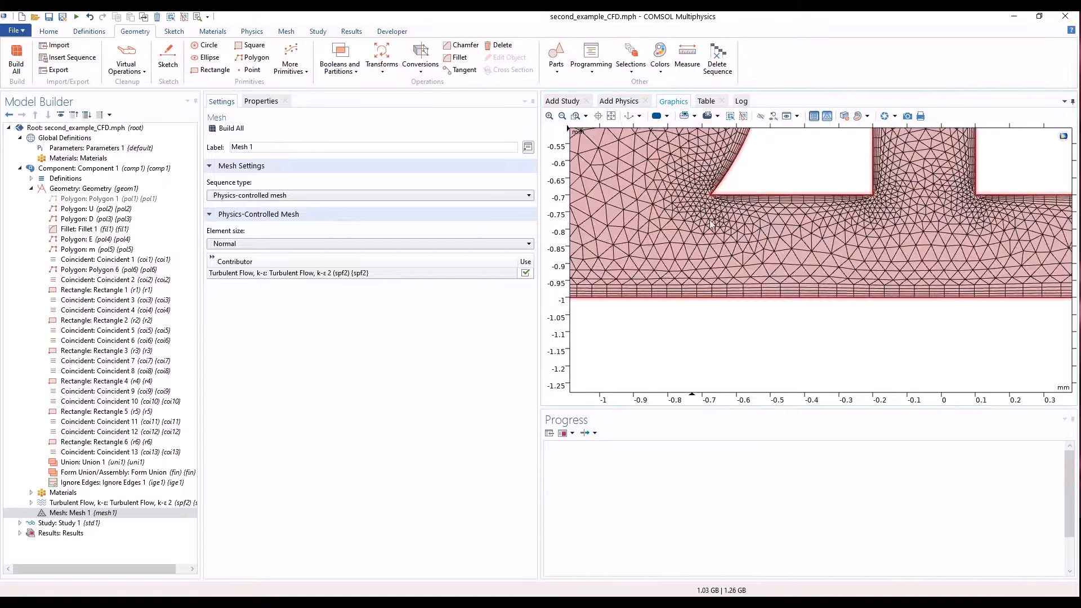
scroll(767, 294, down, 3)
scroll(851, 241, down, 5)
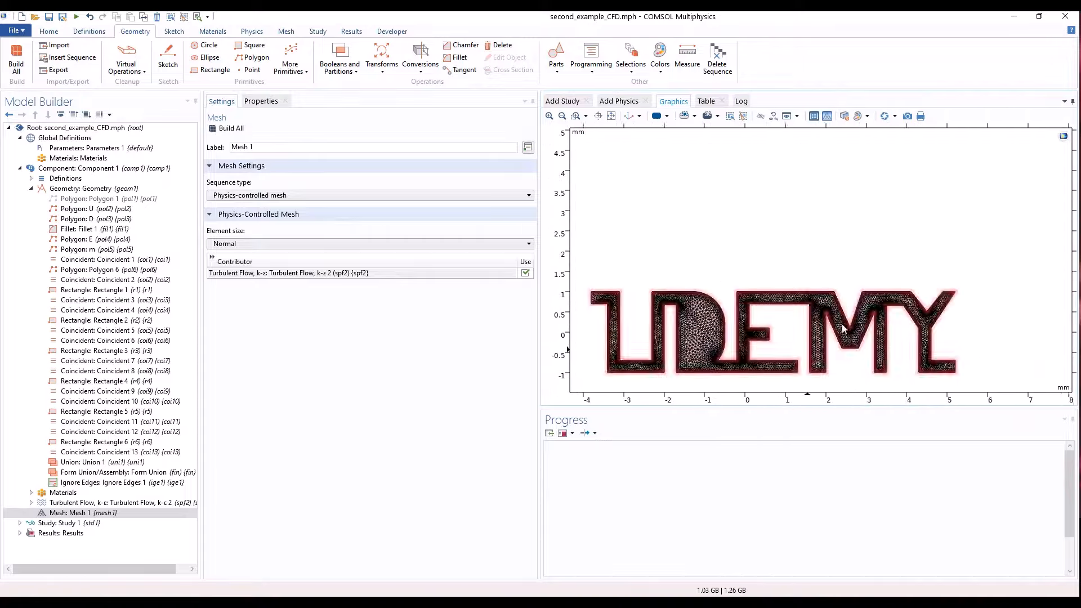
scroll(690, 273, up, 6)
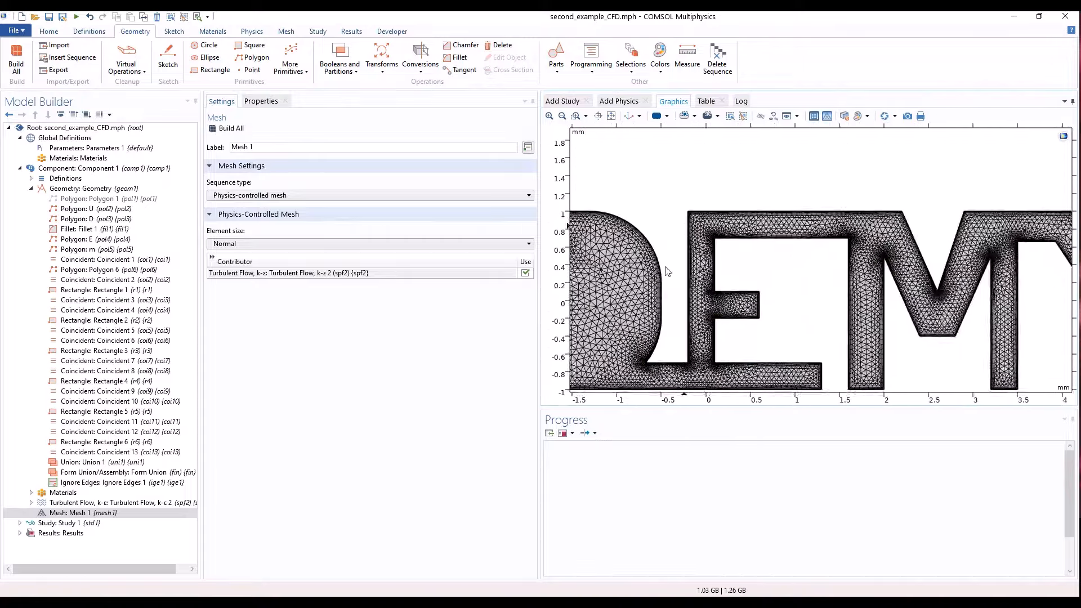
scroll(763, 260, down, 5)
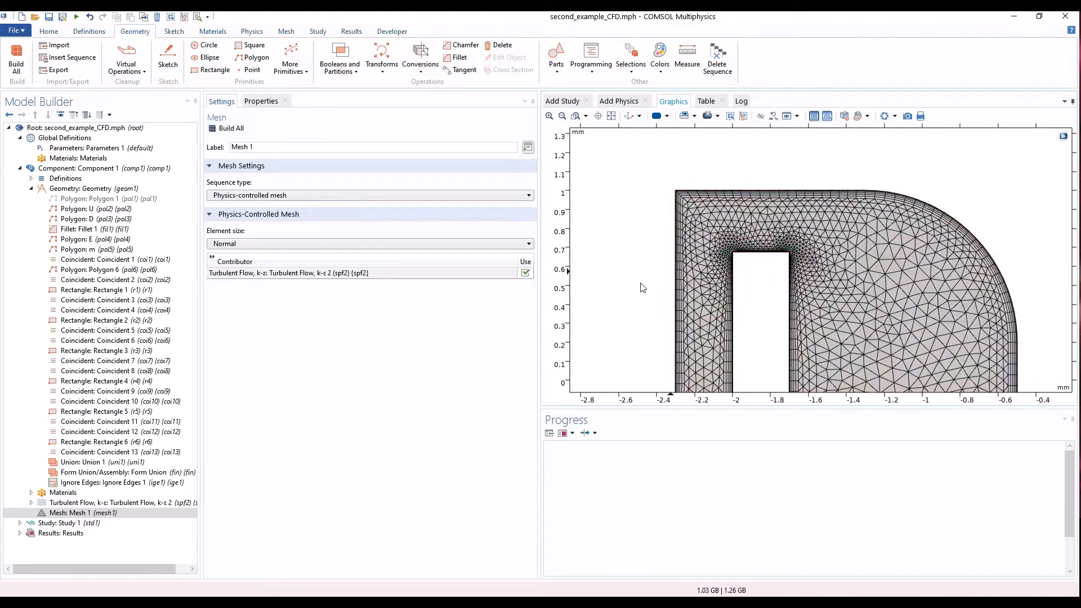
scroll(754, 246, up, 4)
scroll(755, 246, down, 6)
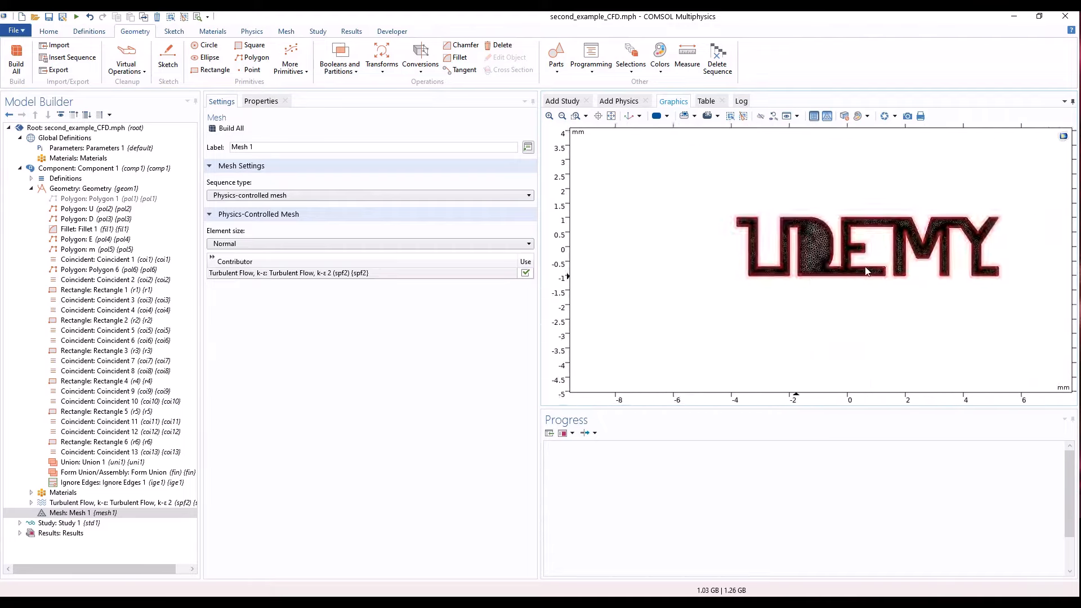
scroll(746, 252, up, 3)
right_drag(746, 249, 921, 250)
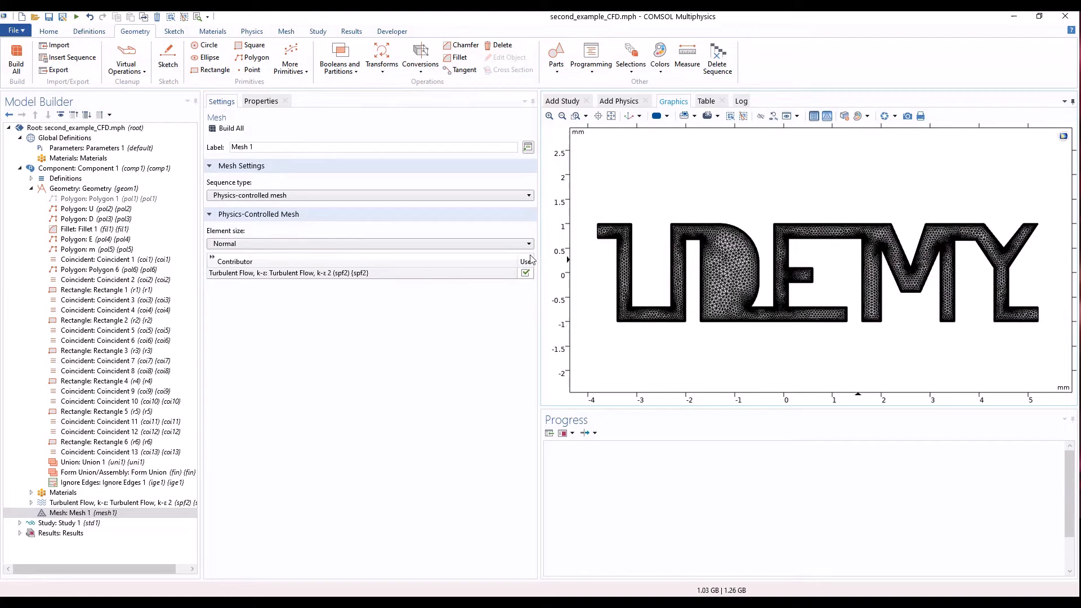
Step: Set the physics-controlled mesh's element size to Coarser and rebuild the mesh
click(238, 243)
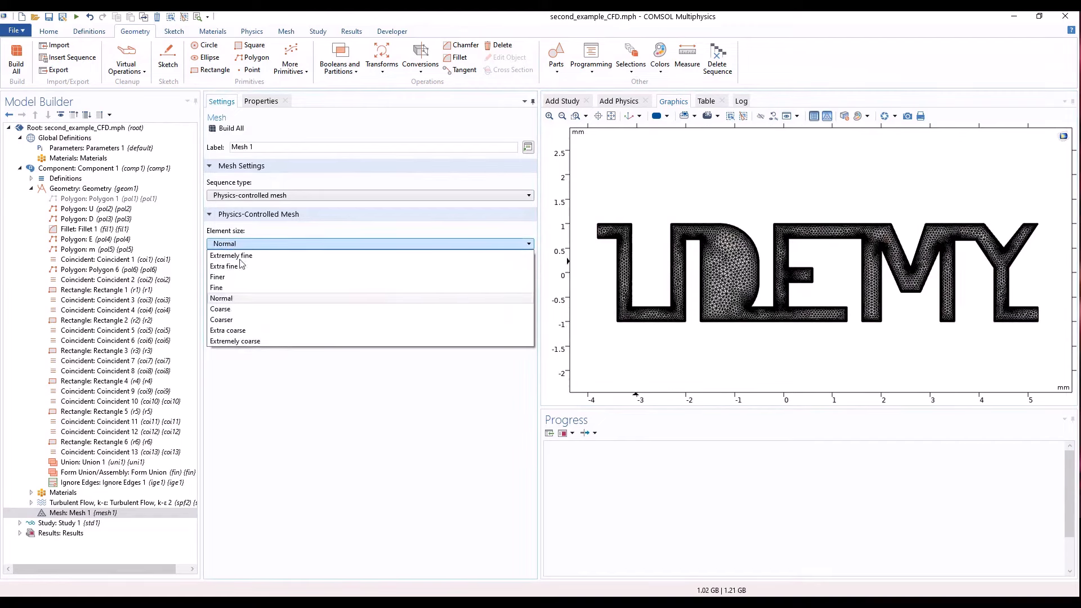
click(242, 322)
click(229, 129)
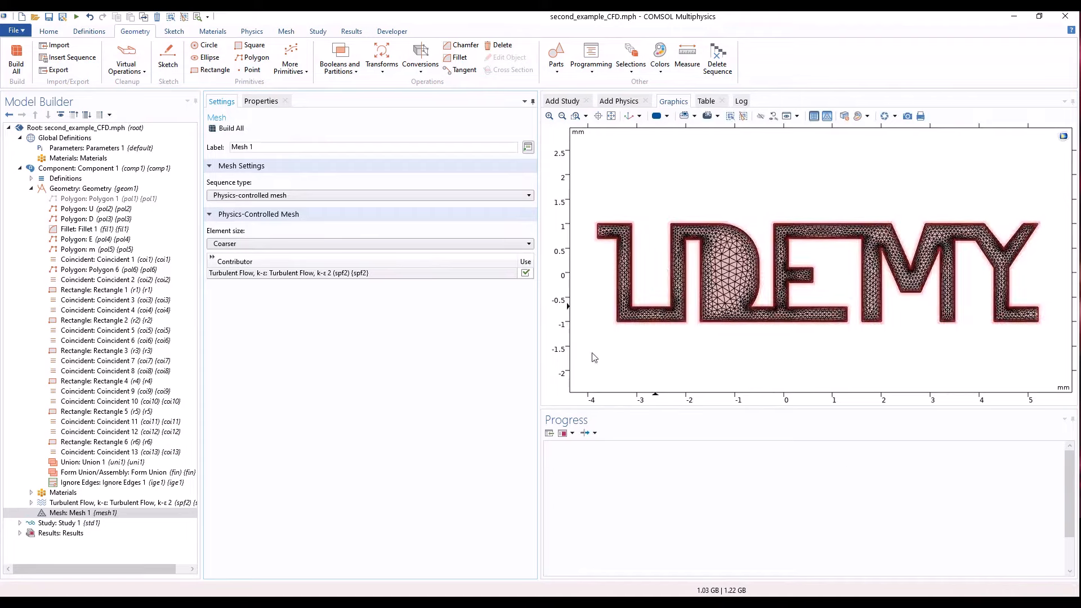
Step: Examine the coarser mesh around the U and D, and collapse the geometry sequence in the model tree
scroll(670, 315, up, 4)
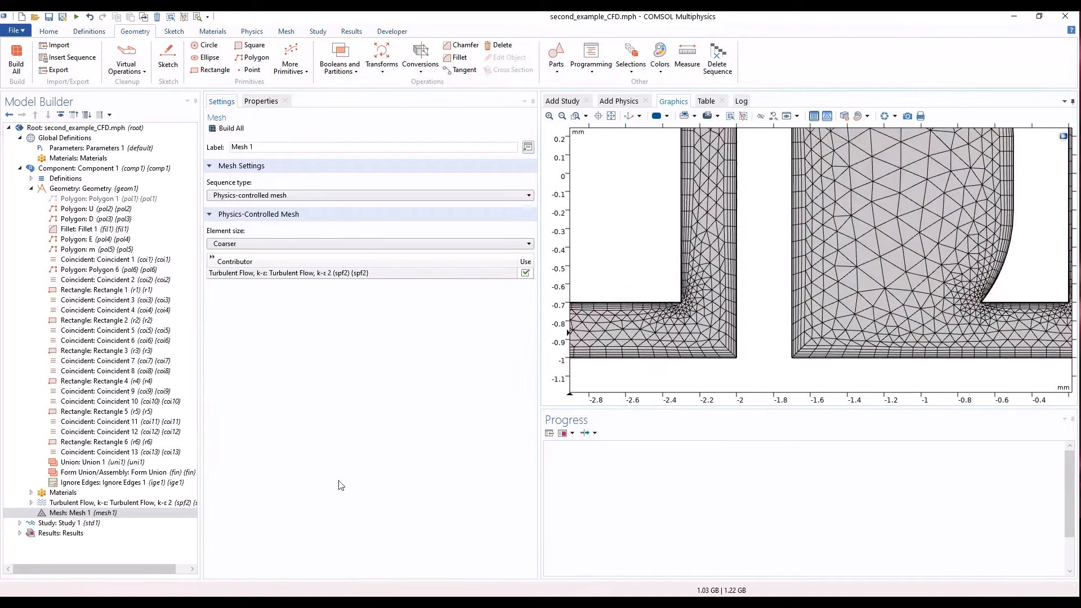
scroll(866, 280, down, 4)
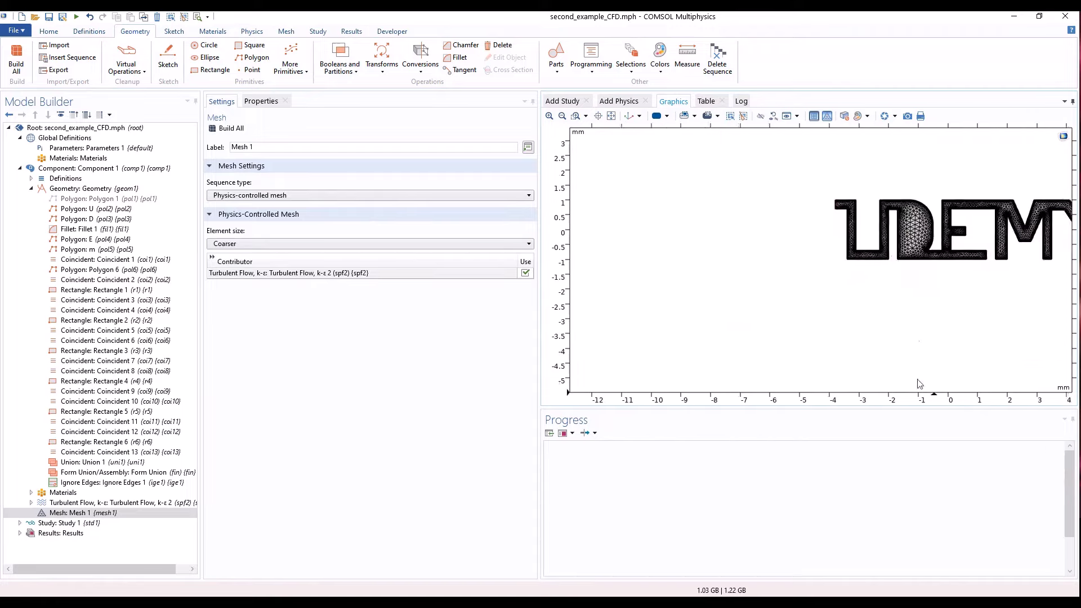
scroll(692, 221, up, 4)
right_drag(690, 216, 1028, 238)
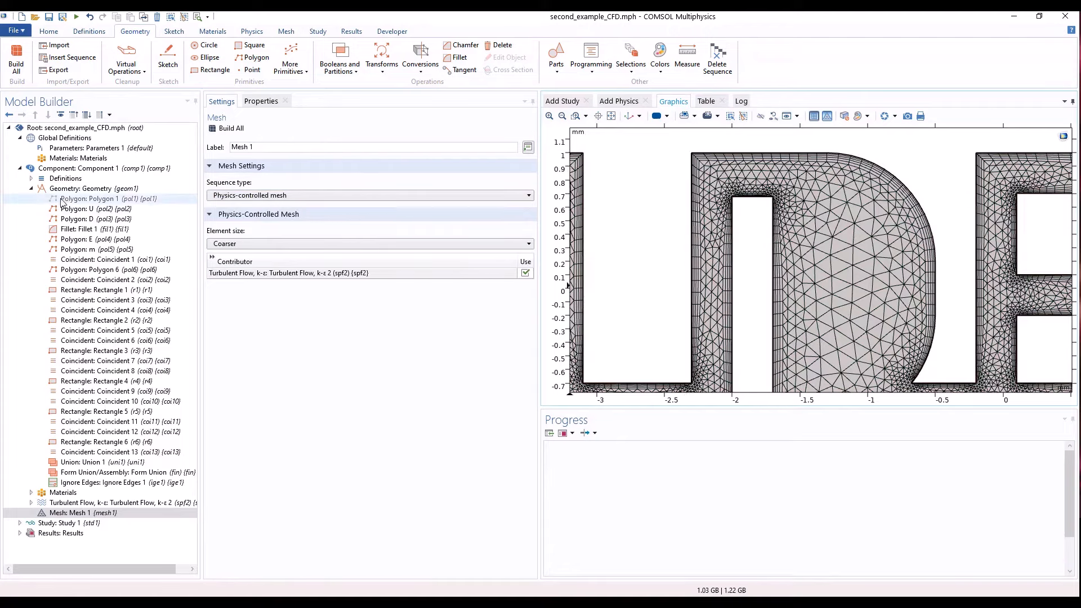
click(31, 189)
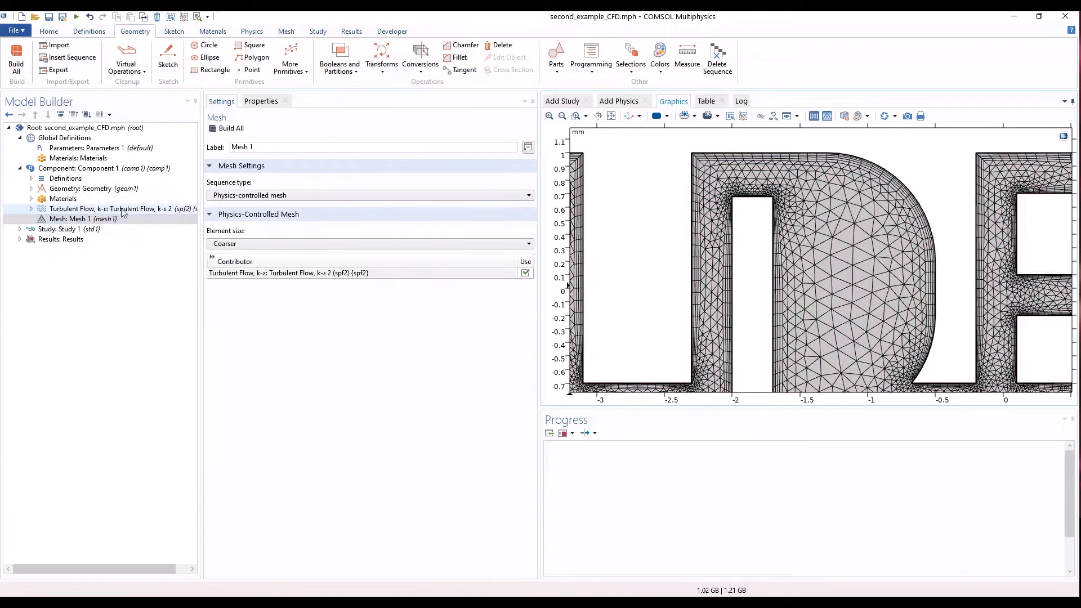
Step: Examine the boundary layer elements at the upper U–D corner and the coarser mesh across the whole channel
scroll(649, 302, down, 1)
right_drag(649, 302, 766, 285)
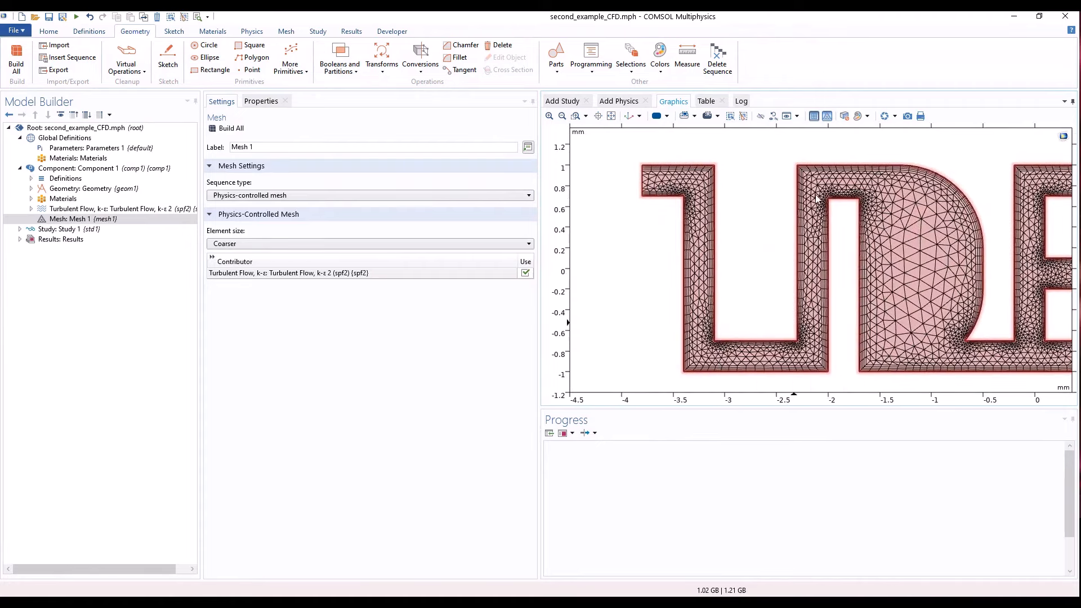
right_drag(815, 157, 749, 202)
scroll(749, 203, up, 1)
scroll(742, 205, up, 3)
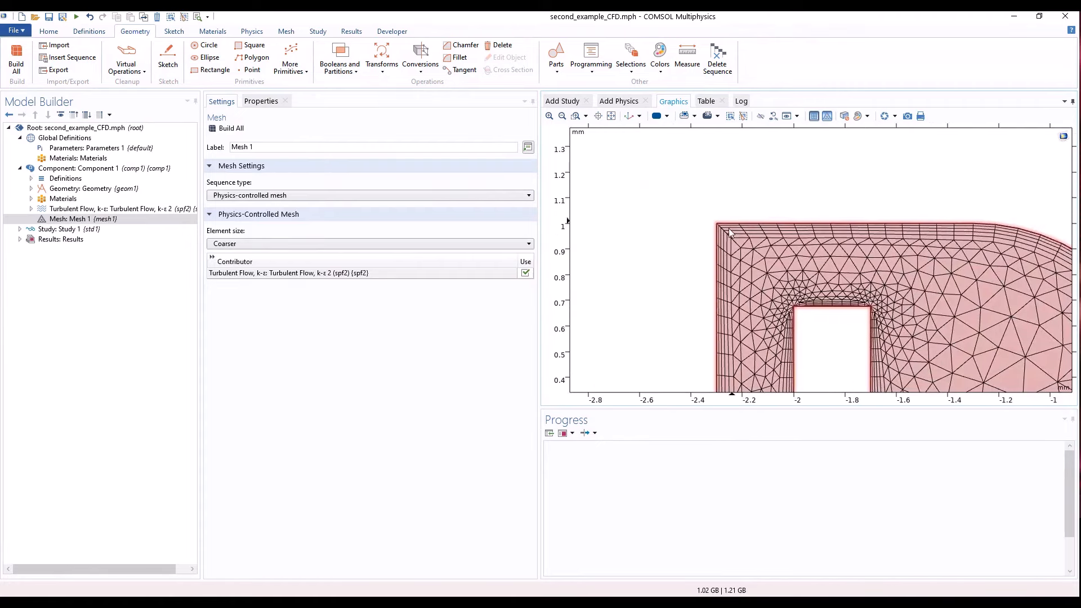
scroll(947, 202, down, 4)
right_drag(946, 298, 703, 216)
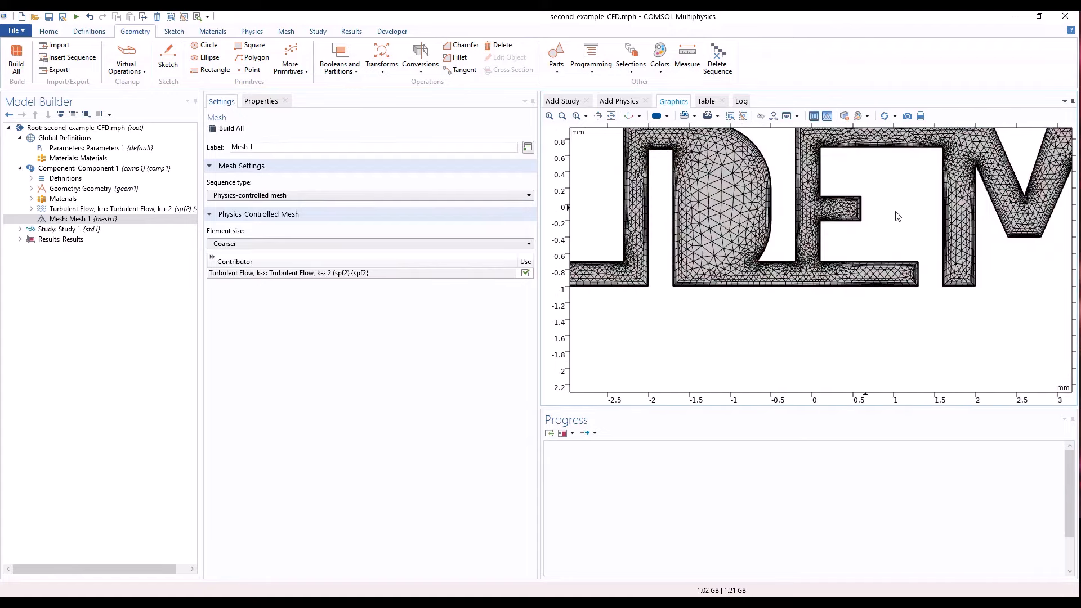
scroll(898, 212, down, 3)
right_drag(919, 274, 798, 321)
right_drag(744, 273, 803, 271)
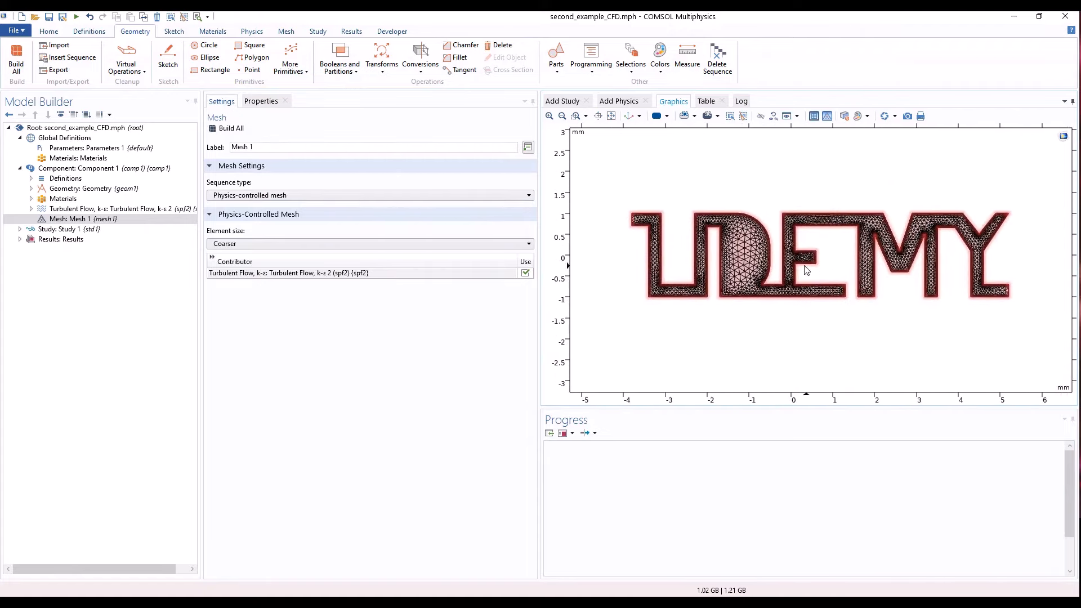